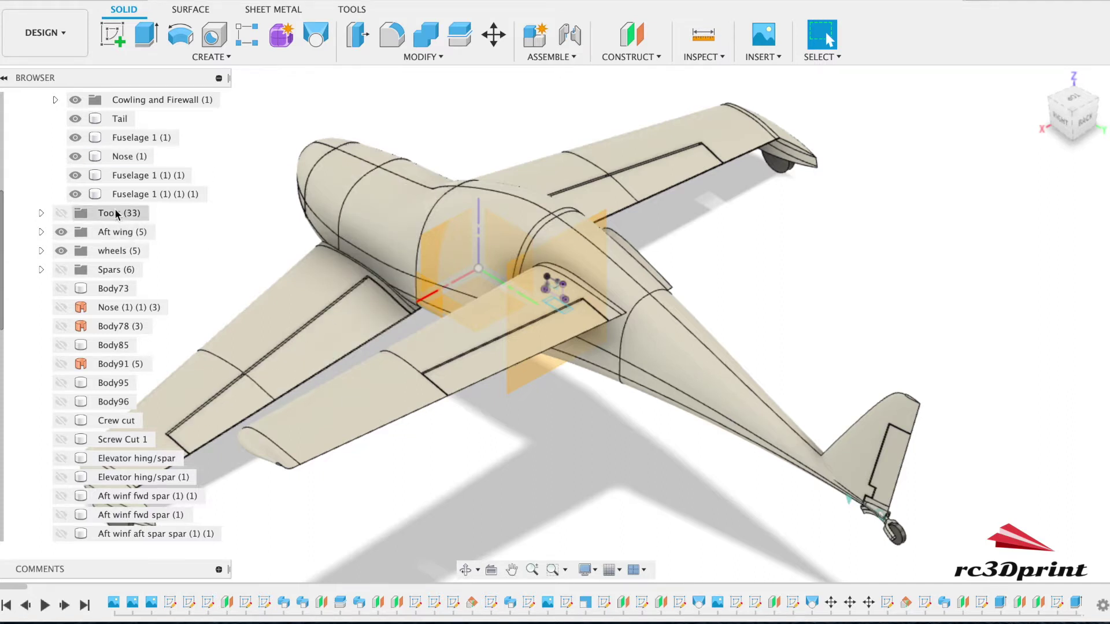
Hide the Fuselage 1 (1) (1) (1) body and inspect the exposed rear fuselage section and wing root
left_click(116, 175)
left_click(79, 195)
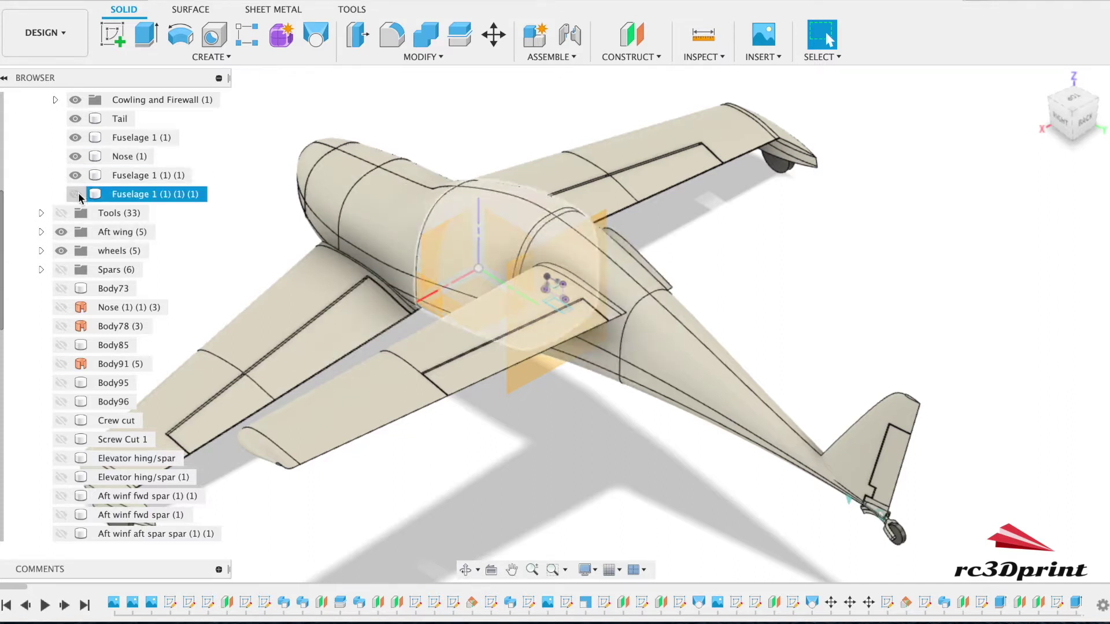
left_click(77, 195)
left_click(1084, 123)
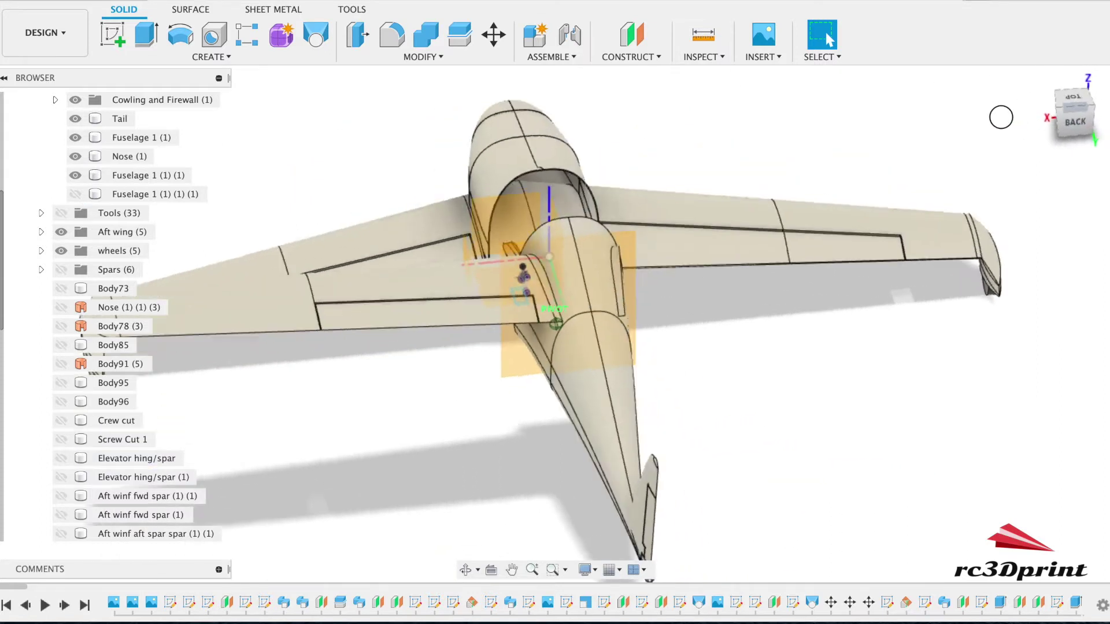
middle_click_drag(957, 96, 721, 113, "shift")
scroll(488, 255, "up", 5)
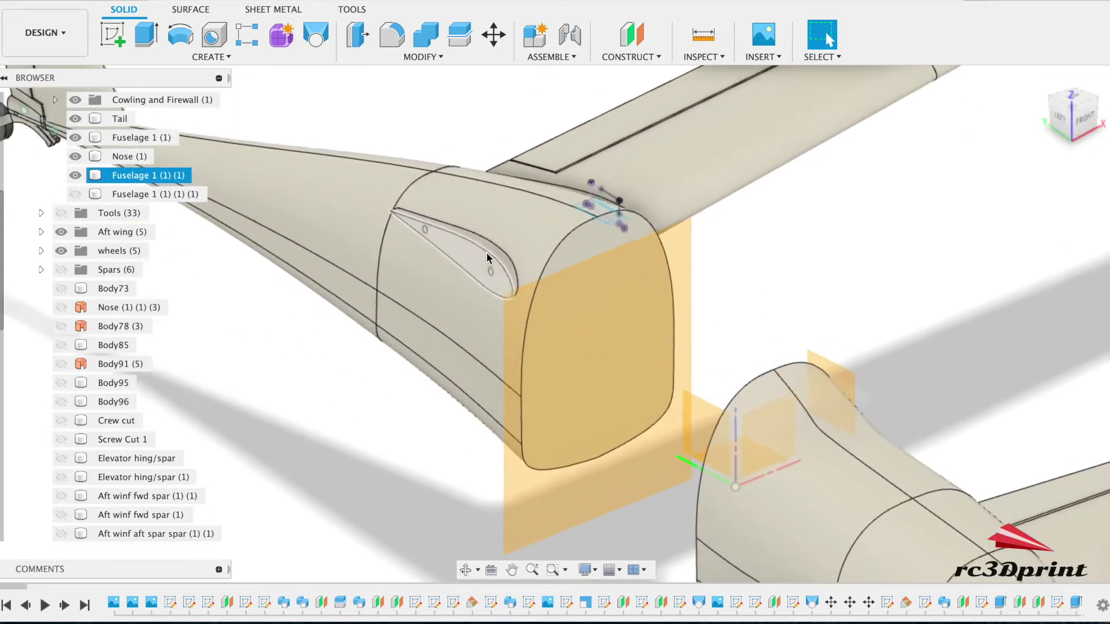
middle_click_drag(789, 170, 833, 128, "shift")
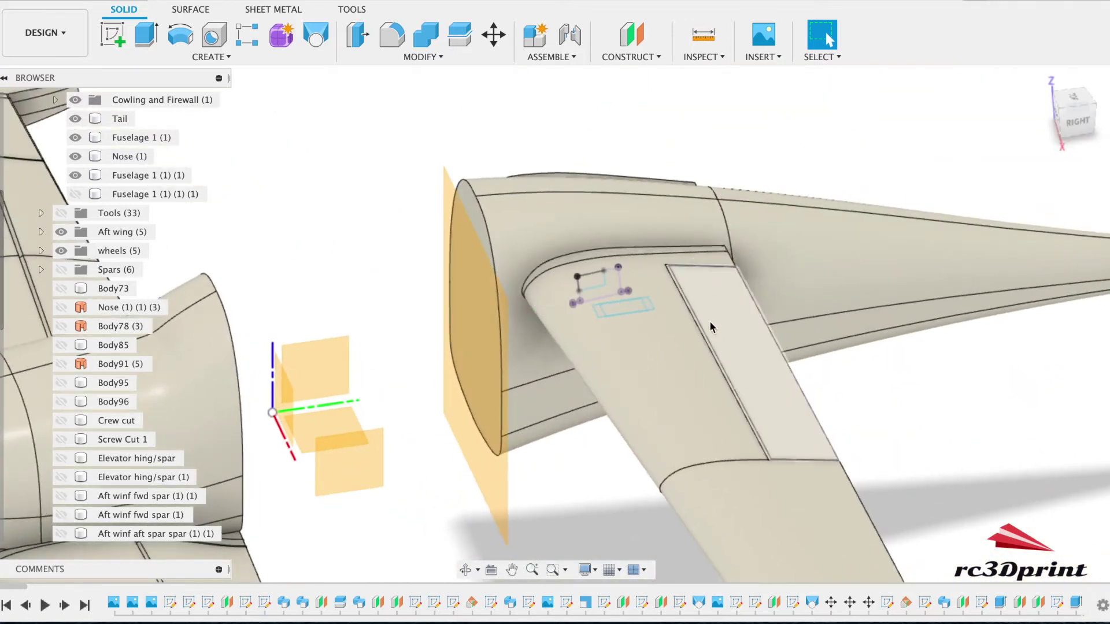
Expand the Aft wing folder and temporarily hide the Aft Wing inboard and Aileron bodies one at a time to inspect the spars
scroll(72, 213, "up", 5)
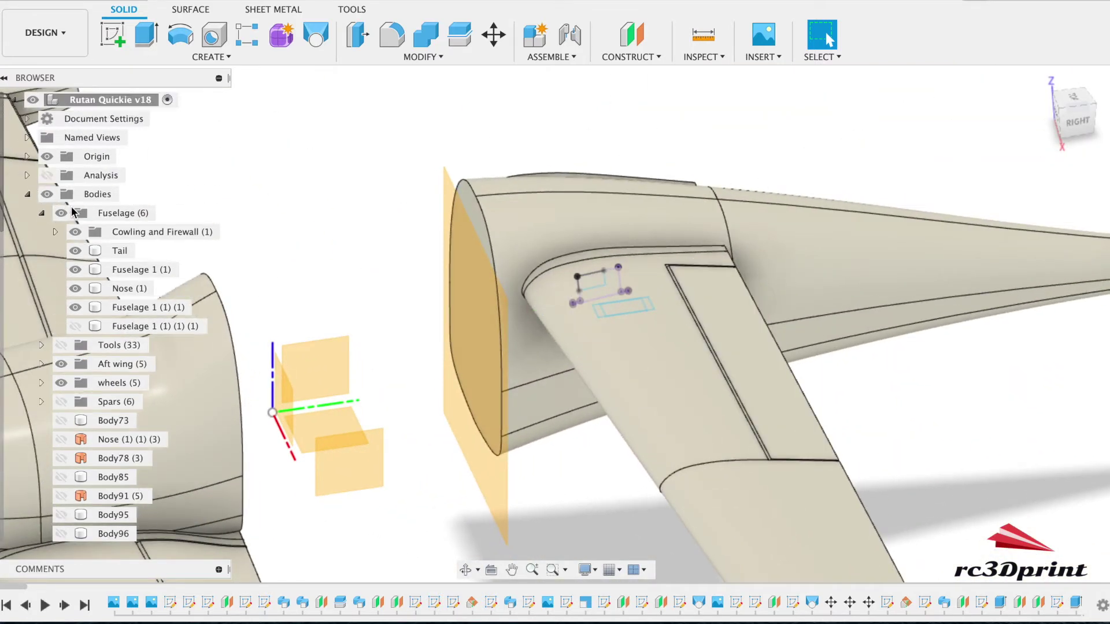
scroll(72, 213, "down", 5)
left_click(41, 194)
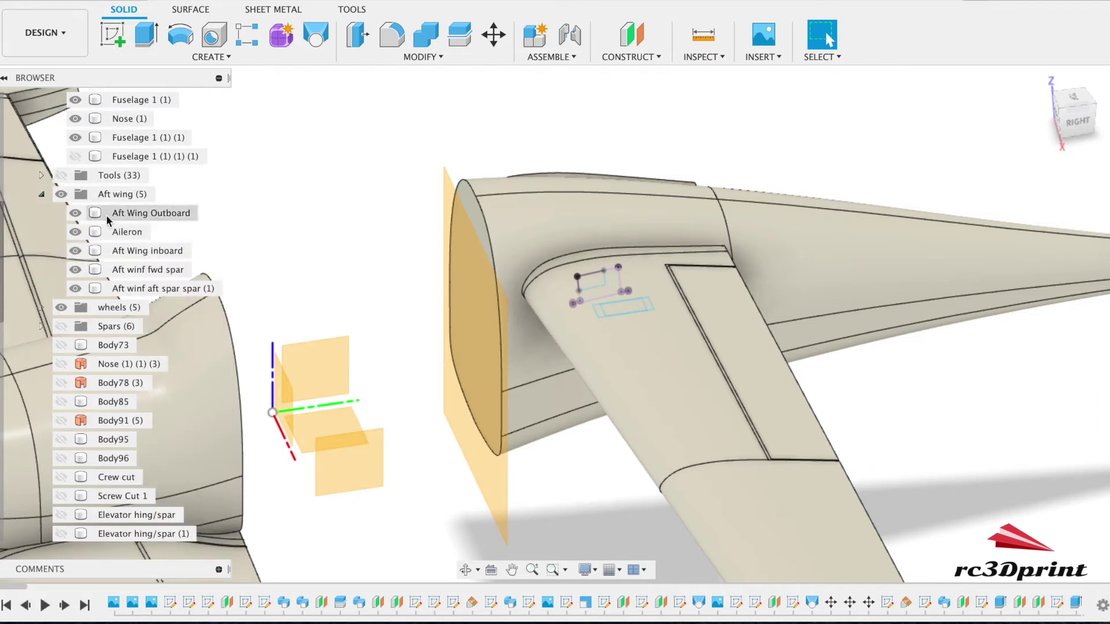
left_click(75, 251)
left_click(75, 250)
left_click(75, 251)
left_click(675, 271)
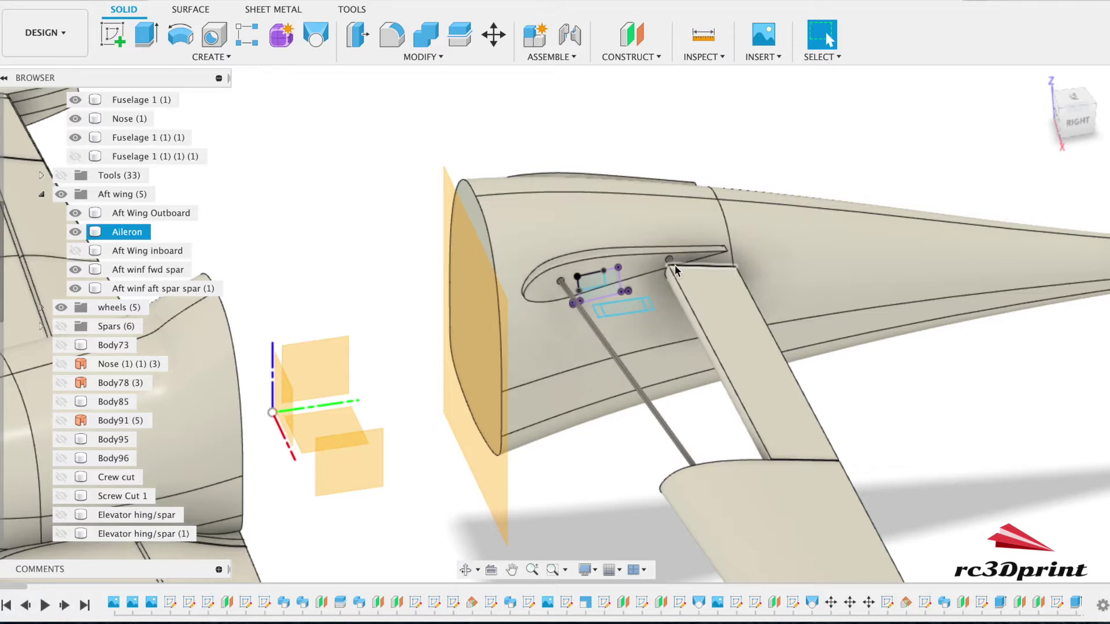
left_click(75, 251)
left_click(75, 232)
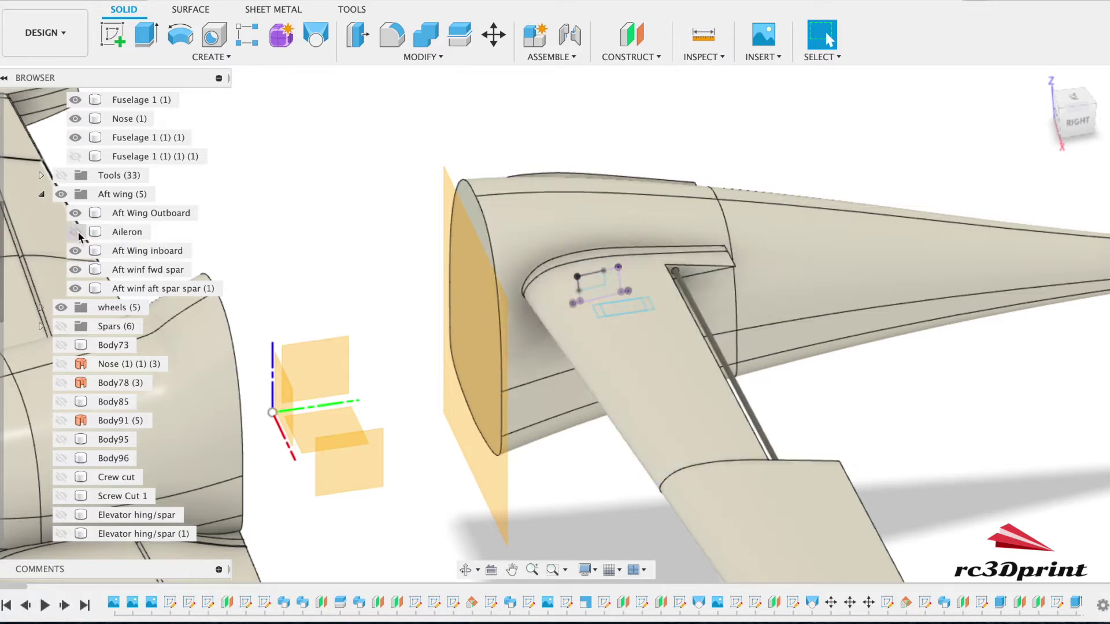
left_click(77, 232)
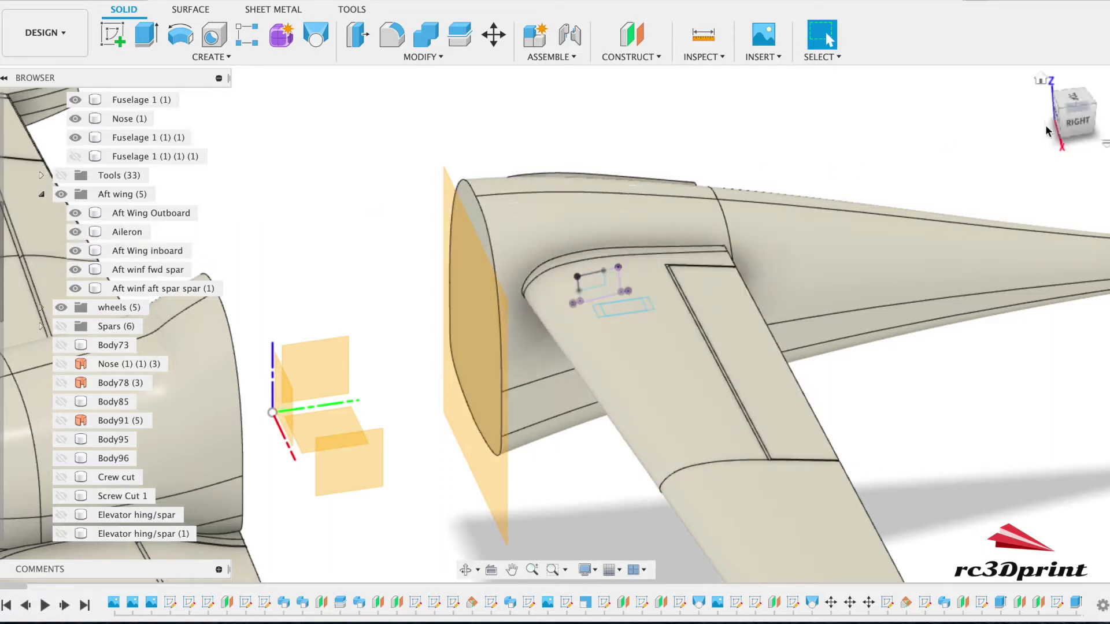
Examine the servo pocket on the underside of the aft wing near the fuselage
left_click_drag(1078, 127, 1082, 45)
scroll(648, 298, "up", 10)
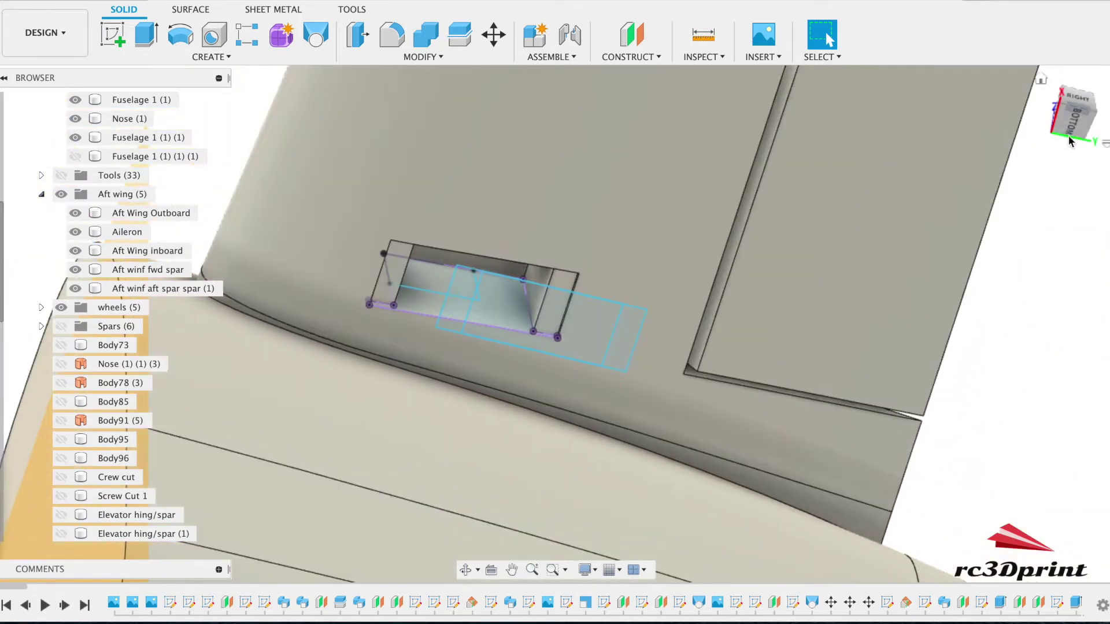
mouse_move(1073, 127)
left_mouse_down()
mouse_move(1069, 107)
mouse_move(1043, 172)
mouse_move(1049, 147)
left_mouse_up()
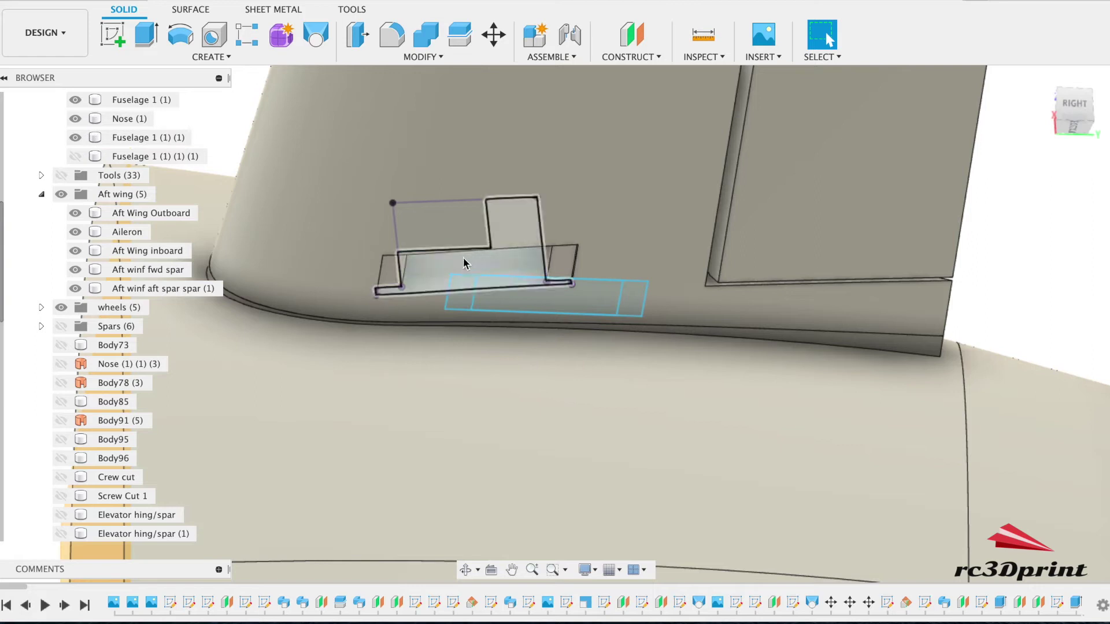
left_click(470, 255)
left_click(312, 294)
Temporarily show the Servo body to check how it fits in the wing pocket, leaving it hidden
scroll(112, 434, "down", 10)
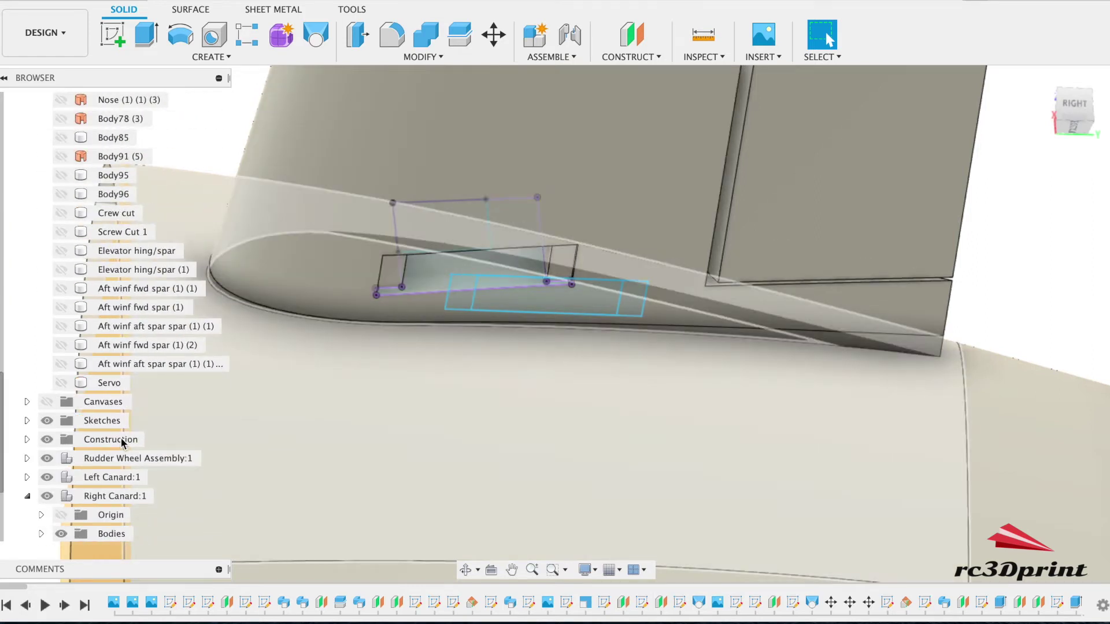
left_click(61, 383)
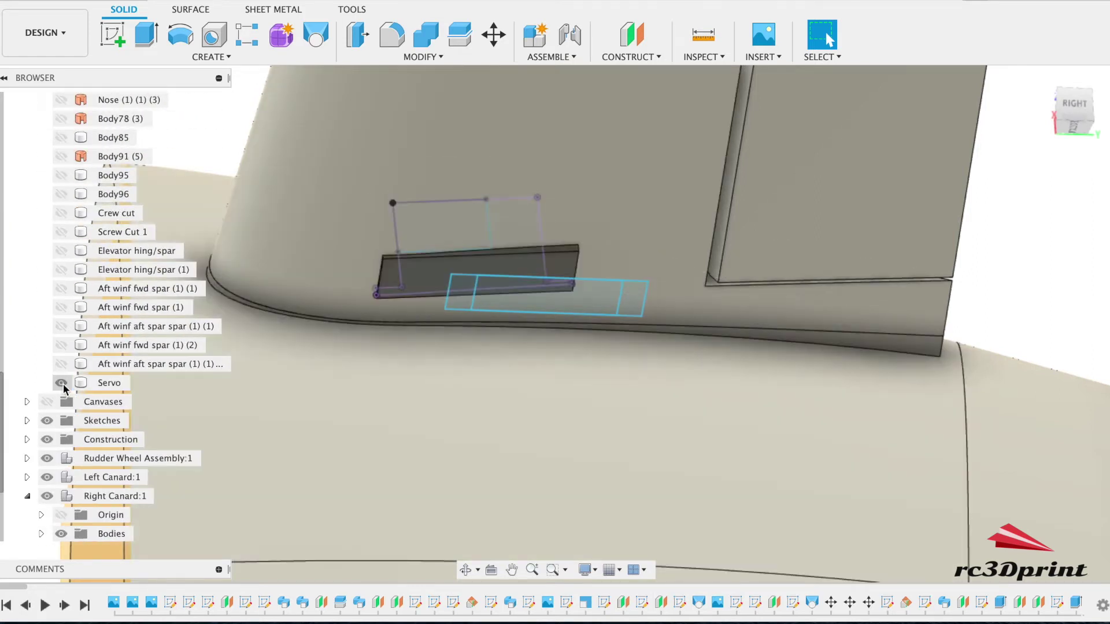
left_click(61, 383)
left_click(61, 383)
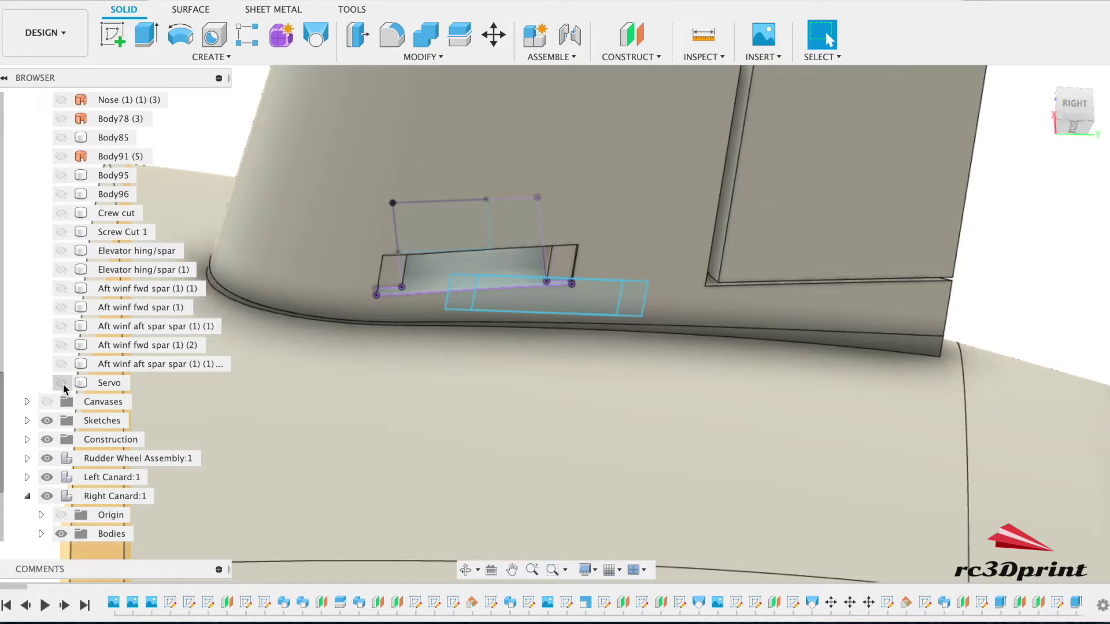
left_click(61, 384)
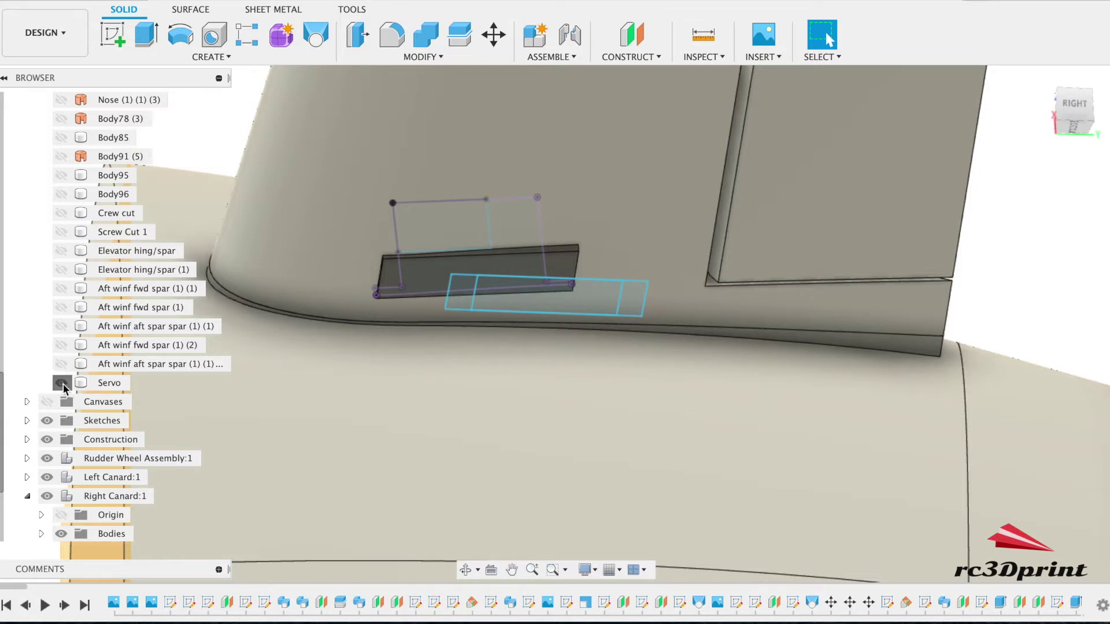
left_click(61, 383)
Hide the Cowling and Firewall folder and the Nose (1) body in the Fuselage folder
middle_click_drag(1070, 112, 954, 155, "shift")
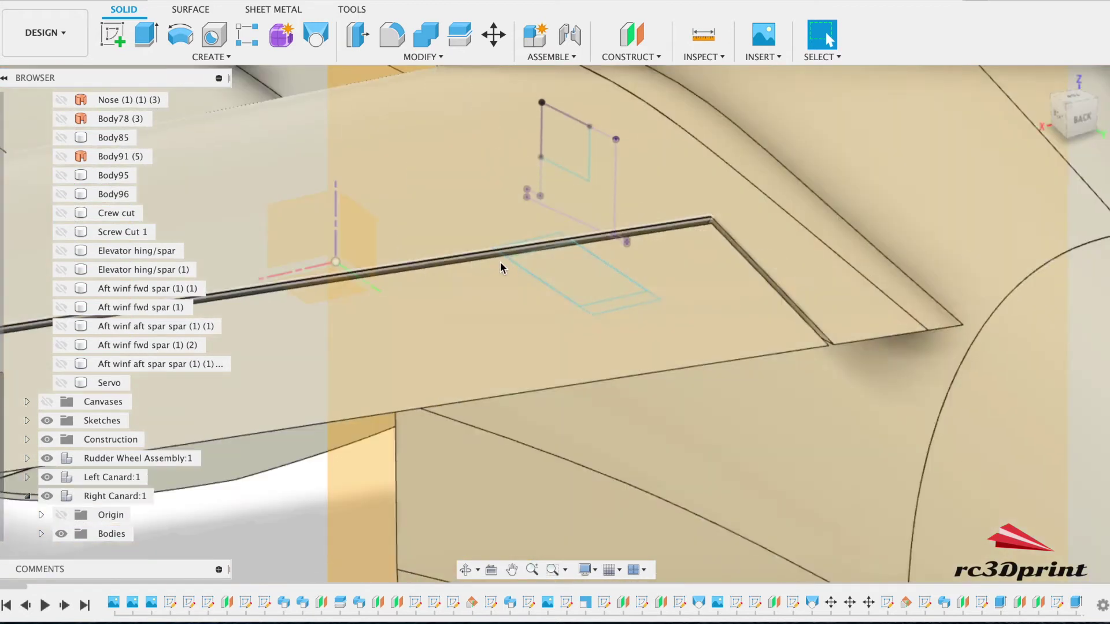
scroll(500, 267, "down", 10)
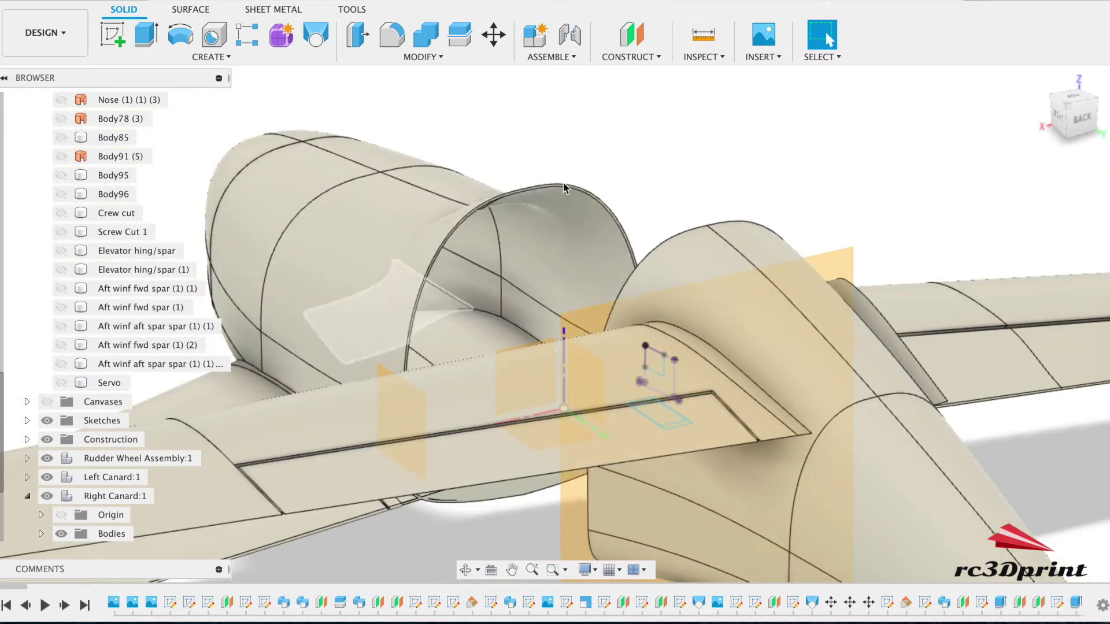
scroll(93, 242, "up", 5)
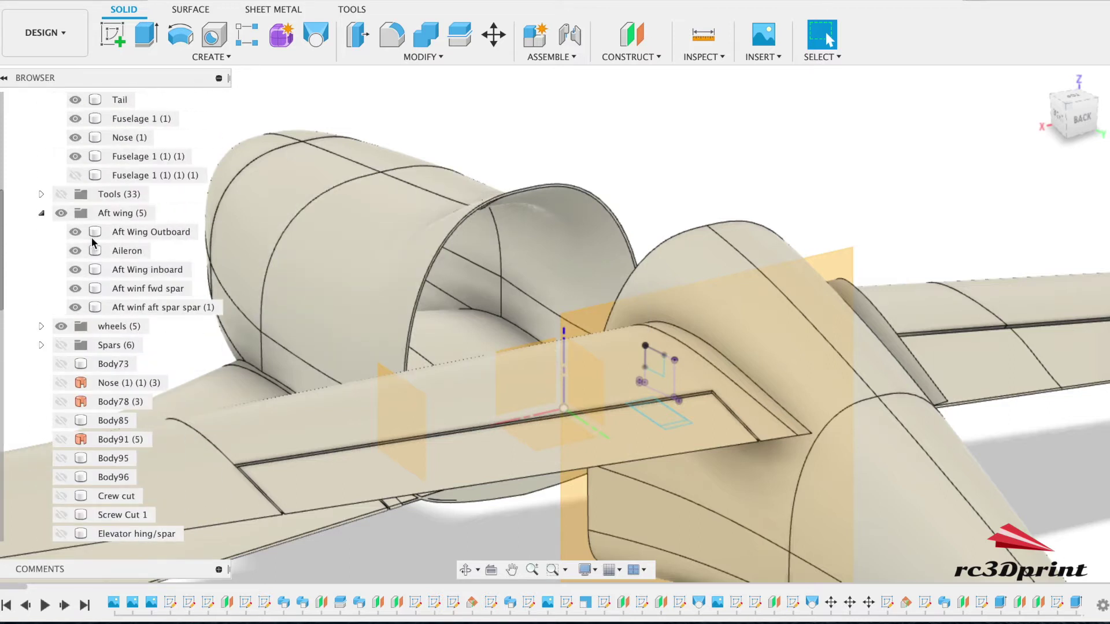
scroll(84, 199, "up", 2)
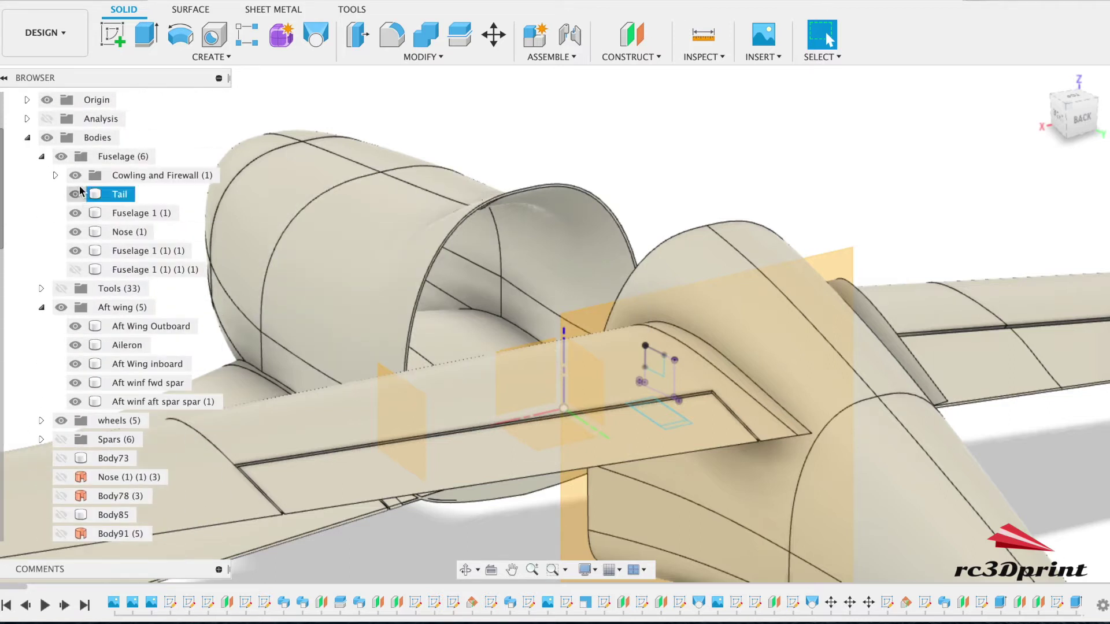
left_click(76, 174)
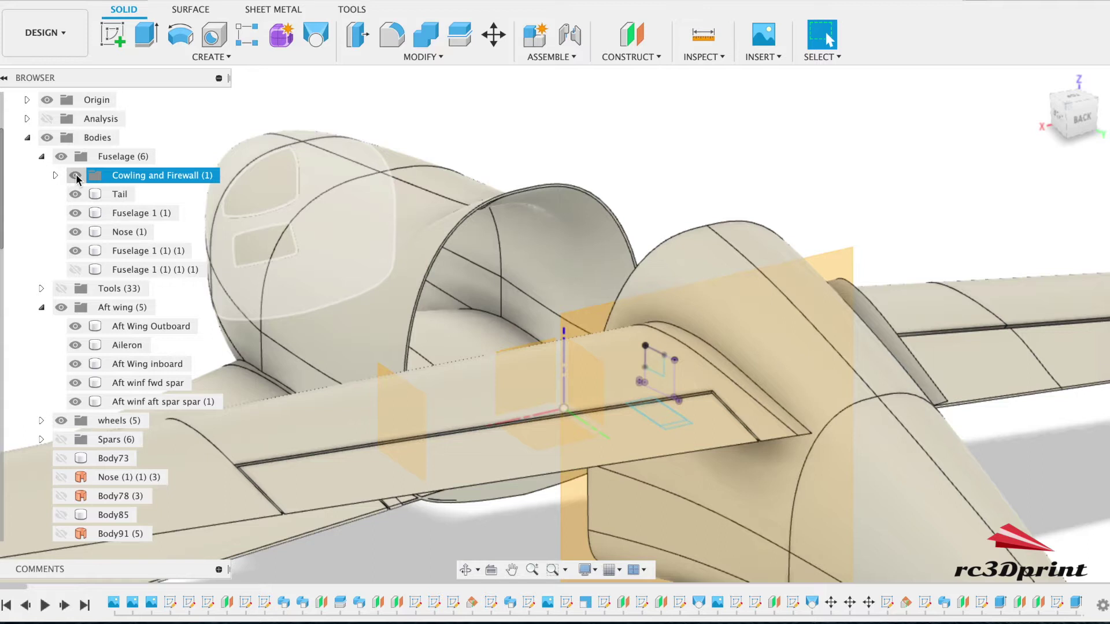
left_click(76, 175)
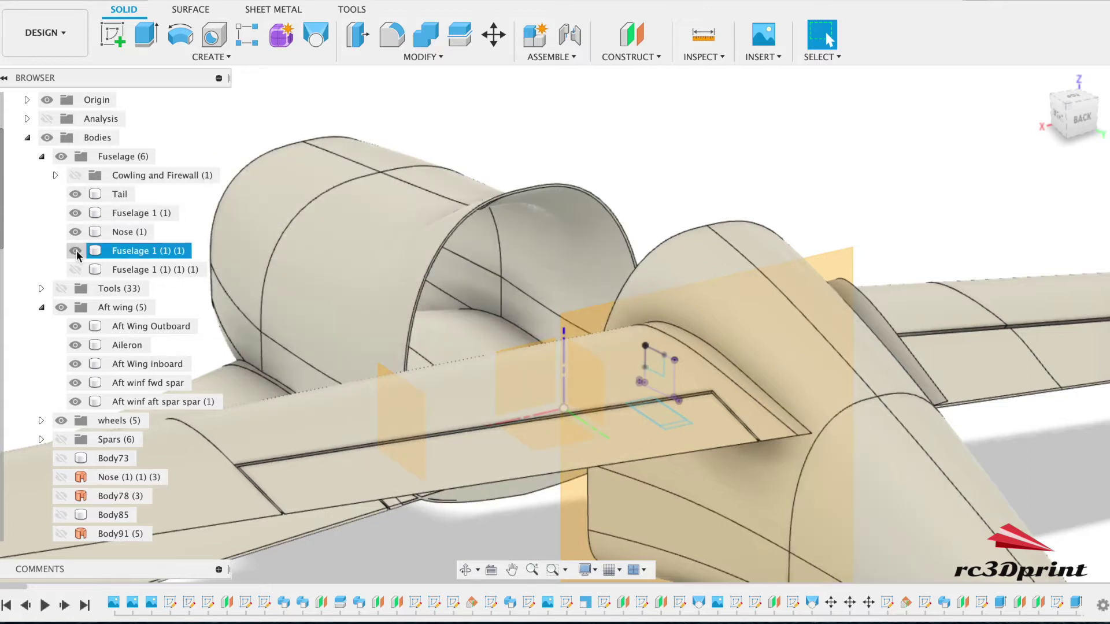
left_click(75, 232)
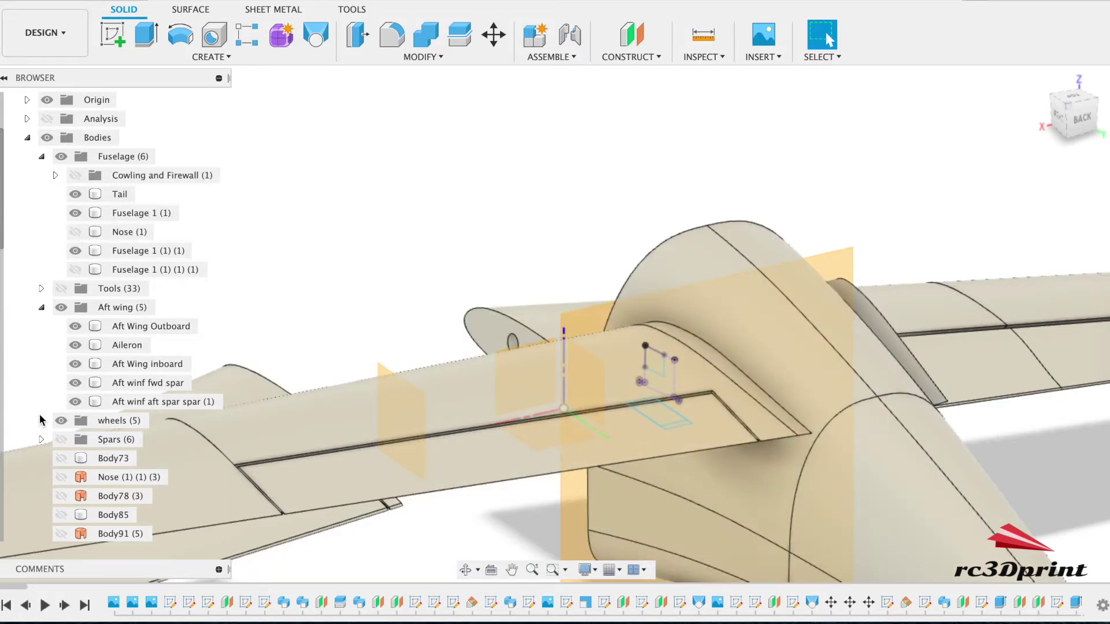
Collapse the Right Canard:1 component and hide both the Left Canard:1 and Right Canard:1 components
scroll(40, 420, "down", 10)
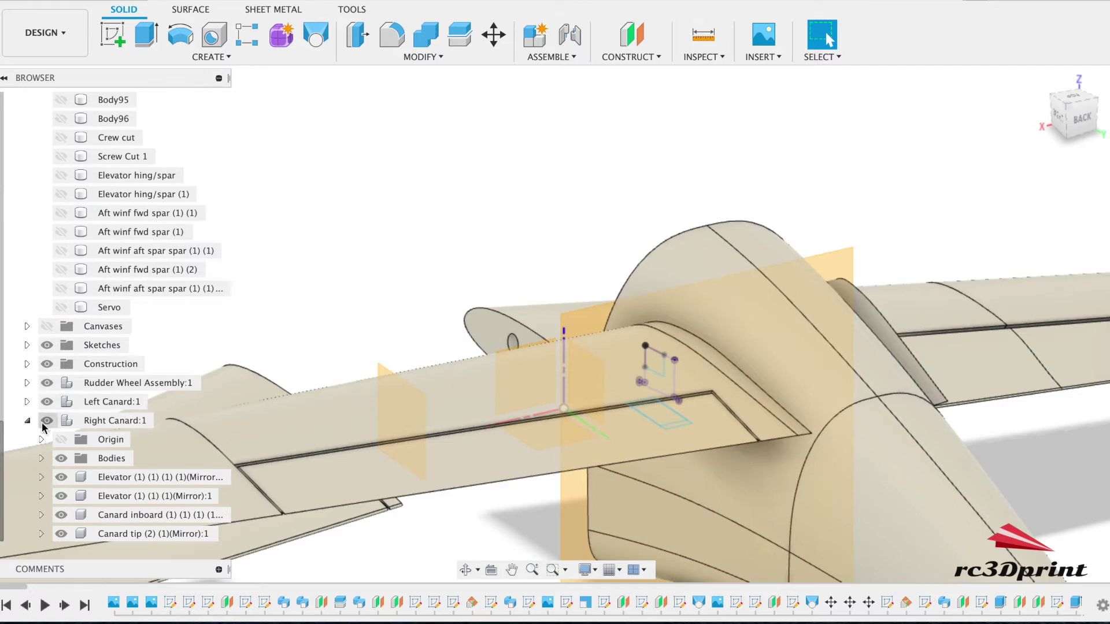
left_click(27, 420)
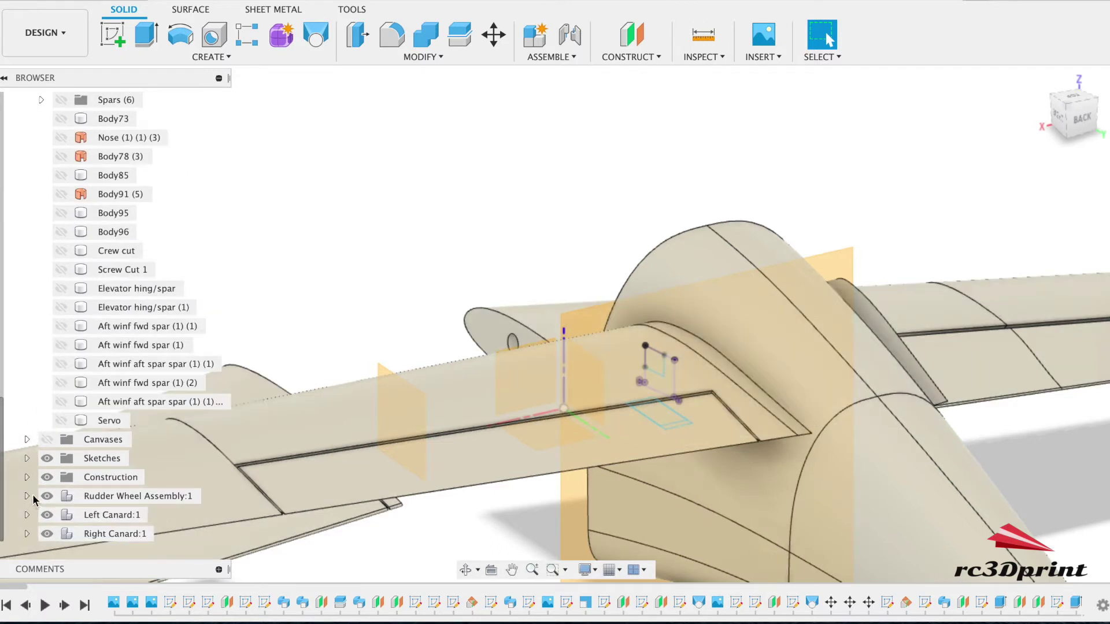
left_click(46, 515)
left_click(47, 533)
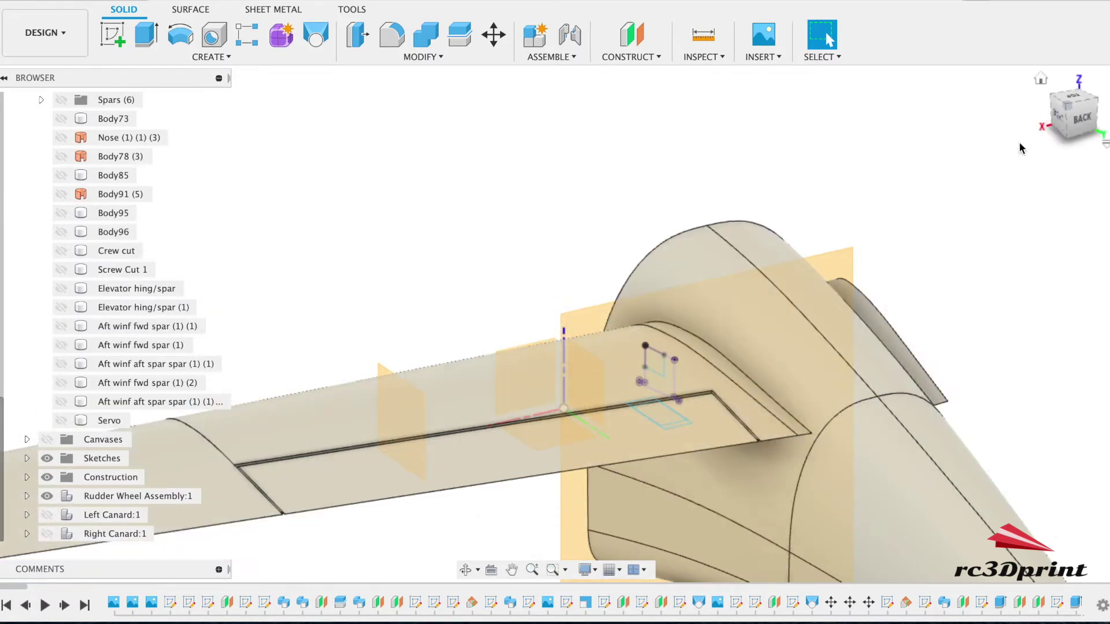
Show the Fuselage 1 (1) (1) (1) body and view the fuselage from its front right side
left_click_drag(1079, 132, 679, 118)
scroll(109, 205, "up", 10)
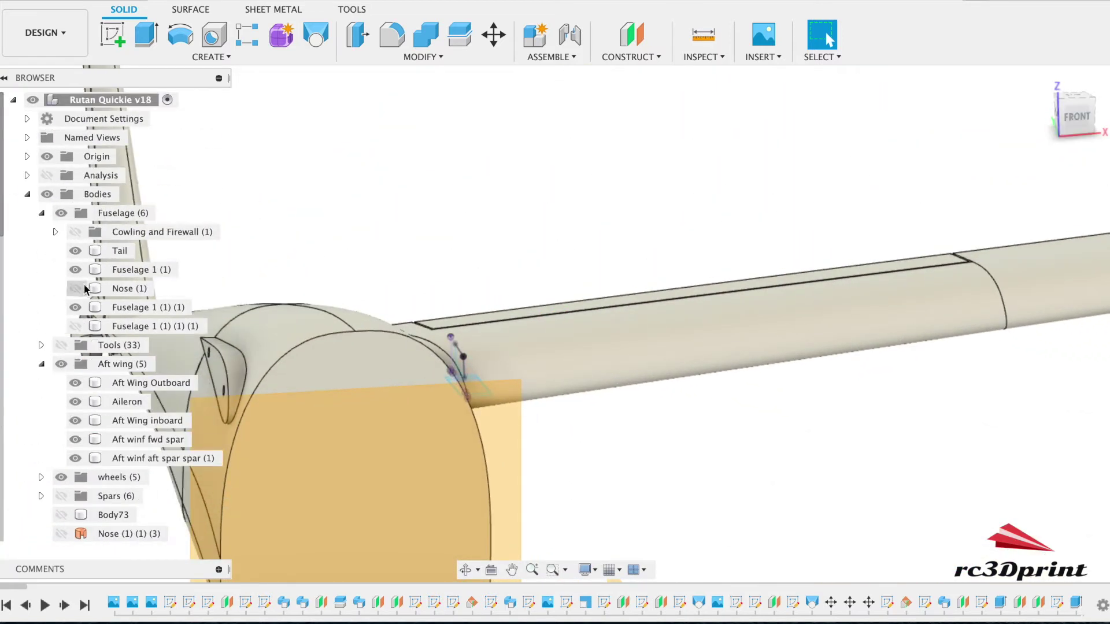
left_click(77, 326)
scroll(527, 377, "down", 8)
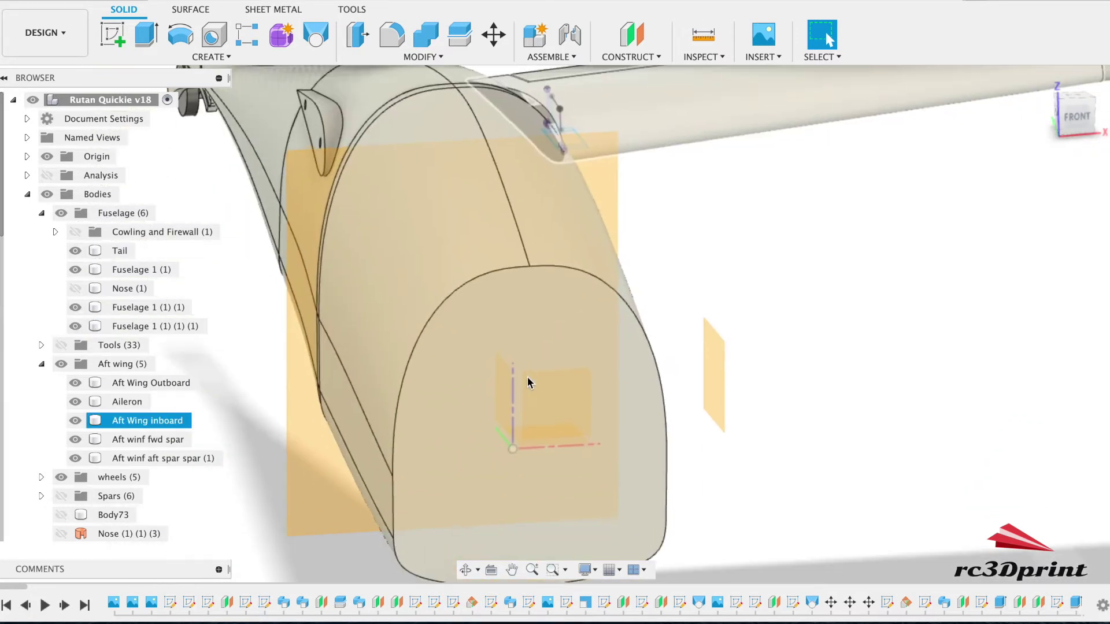
scroll(529, 378, "down", 5)
left_click_drag(1075, 118, 937, 120)
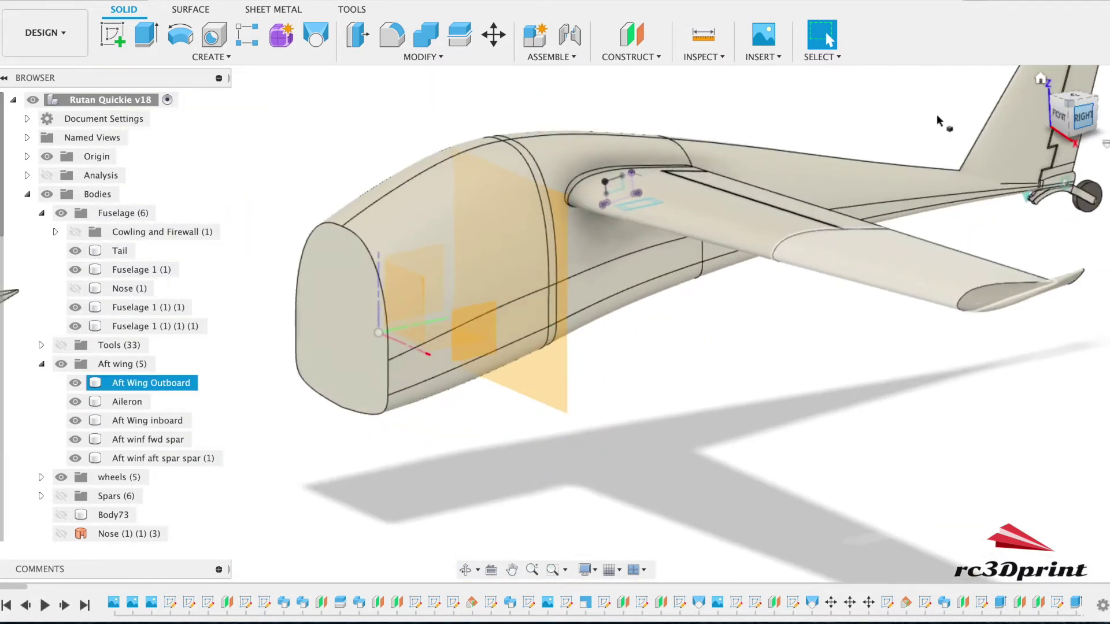
Identify the two middle fuselage sections and show the Nose (1) body in front of them
left_click(80, 309)
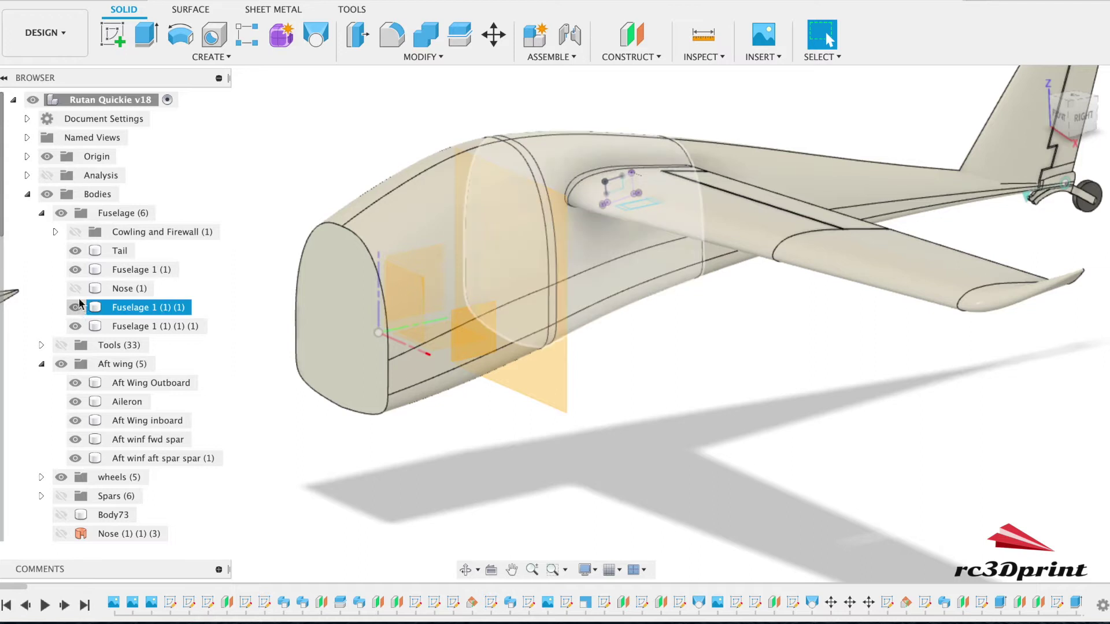
left_click(79, 327)
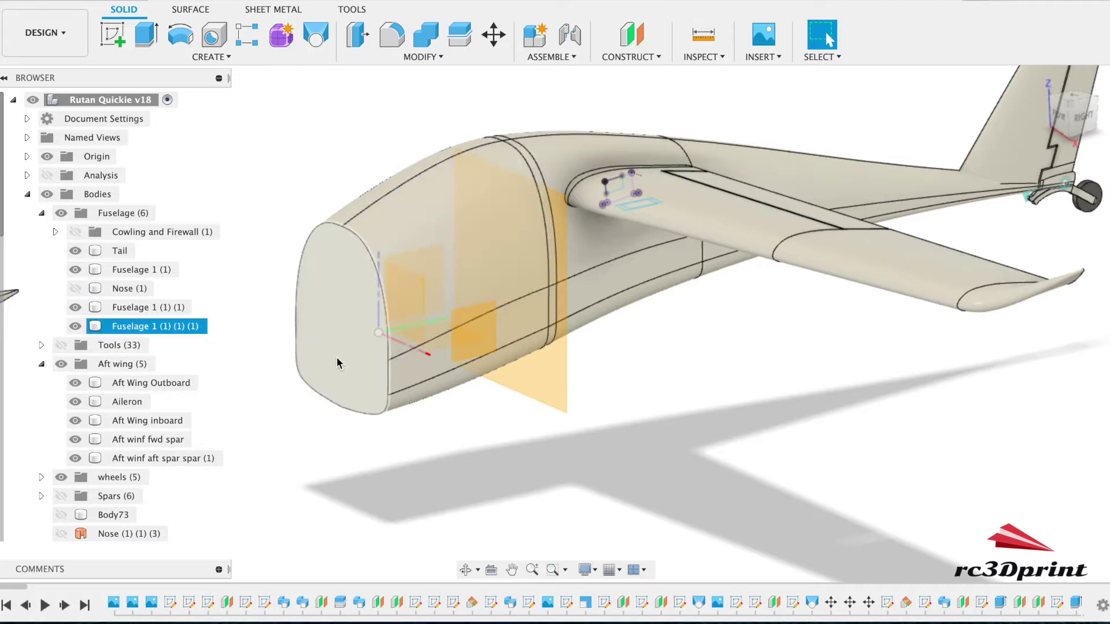
left_click(366, 416)
left_click(82, 309)
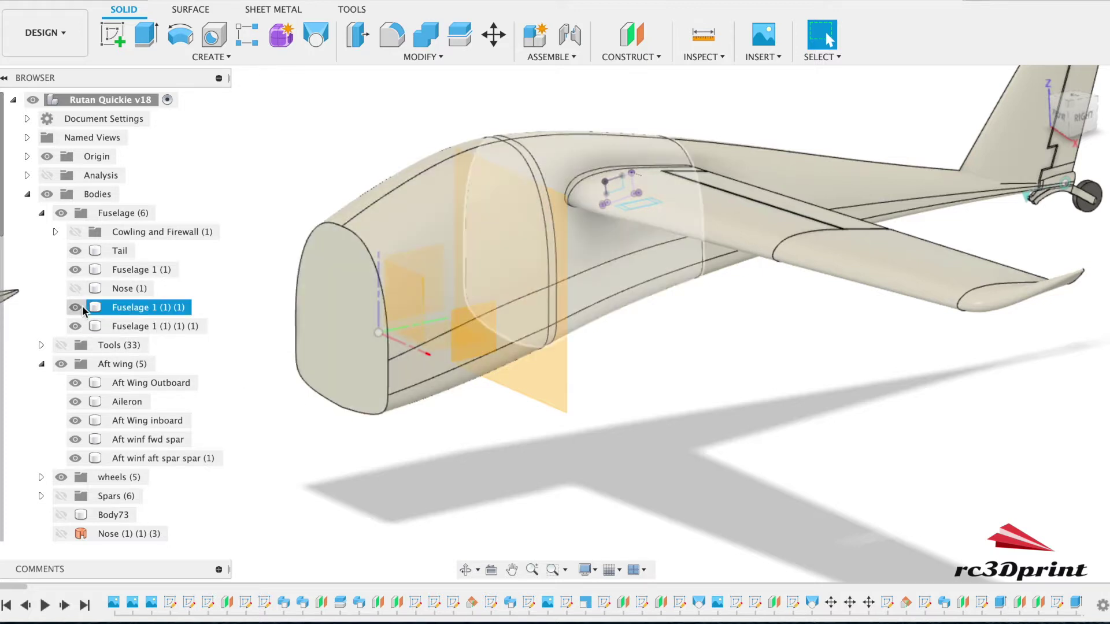
left_click(75, 291)
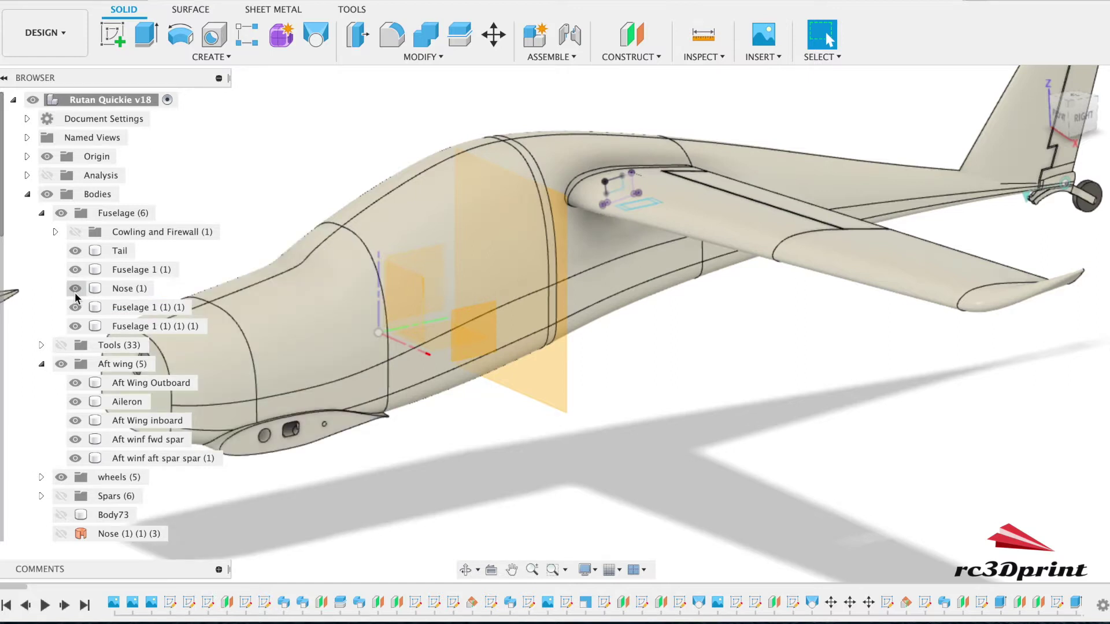
Hide the Fuselage 1 (1) (1) (1) body to inspect the open rear end of the nose section
left_click(80, 326)
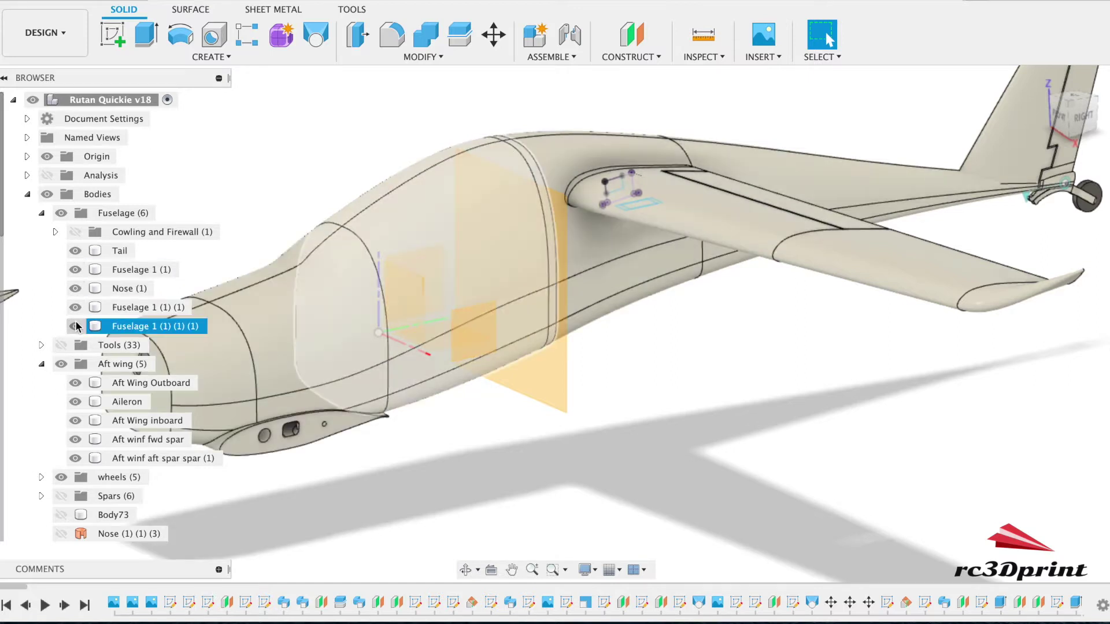
left_click(77, 327)
middle_click_drag(1052, 116, 884, 124, "shift")
left_click(414, 382)
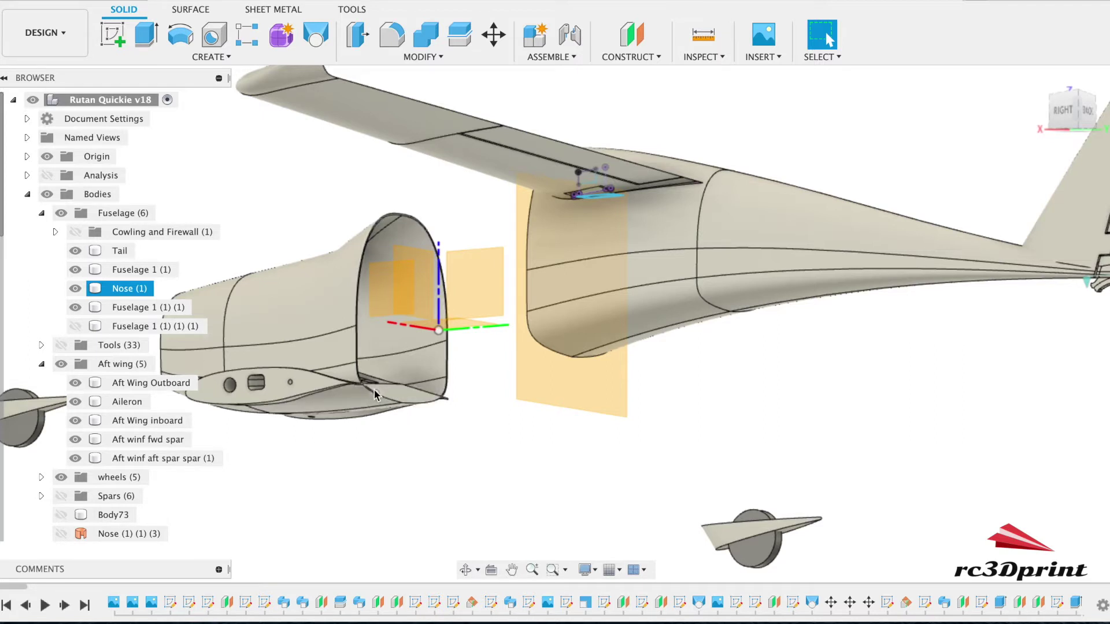
left_click(77, 328)
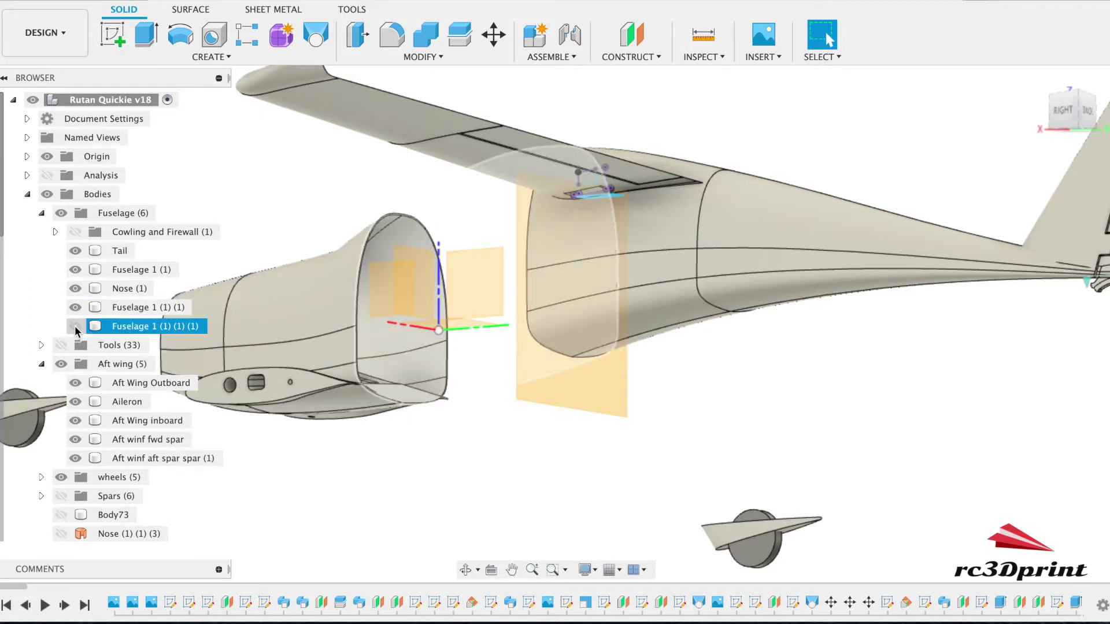
Show the Fuselage 1 (1) (1) (1) body and examine how the nose and middle fuselage sections meet
left_click(76, 327)
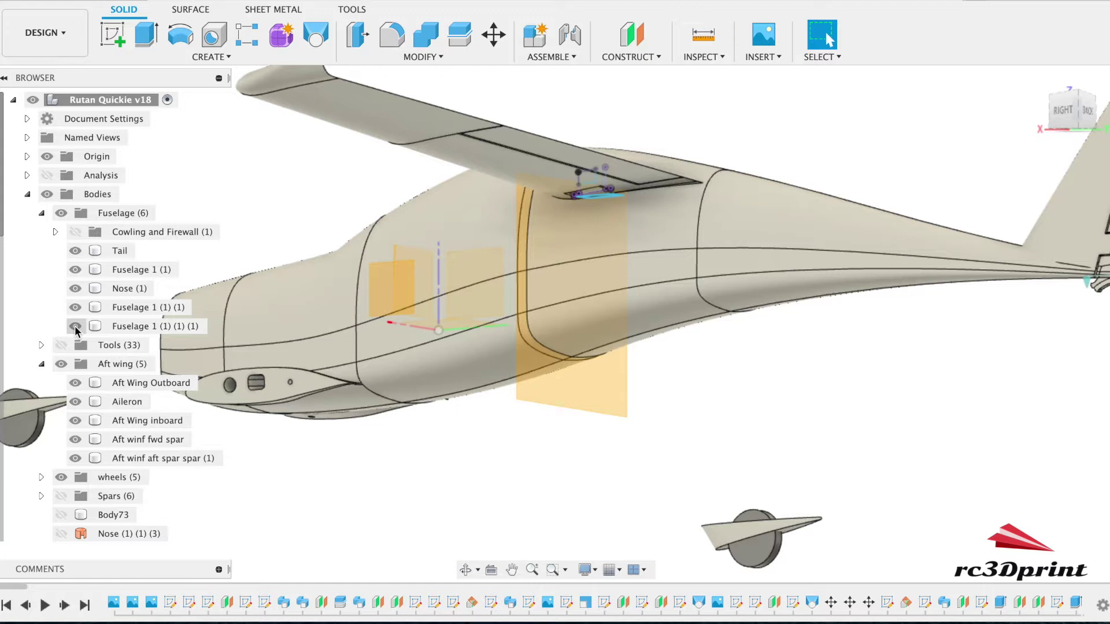
left_click(633, 275)
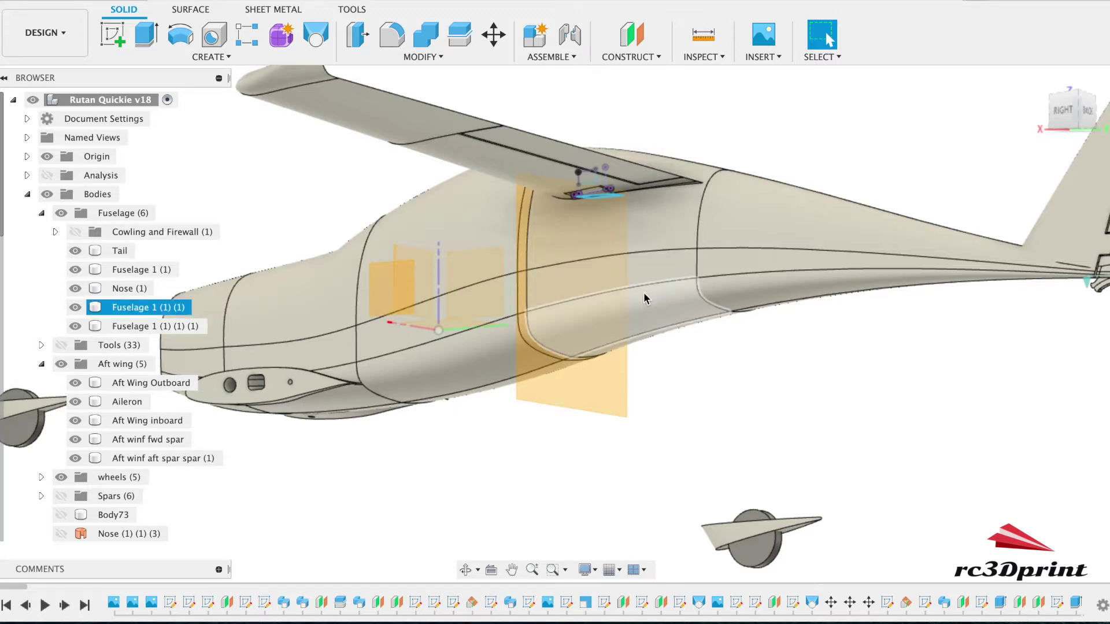
left_click(1066, 292)
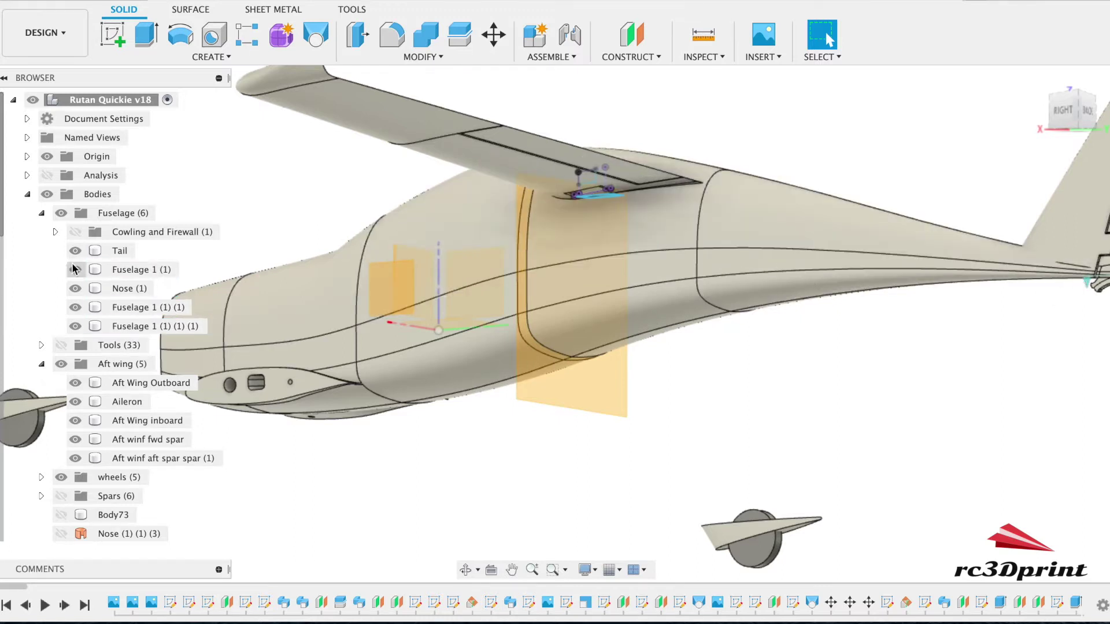
left_click(642, 195)
left_click(73, 328)
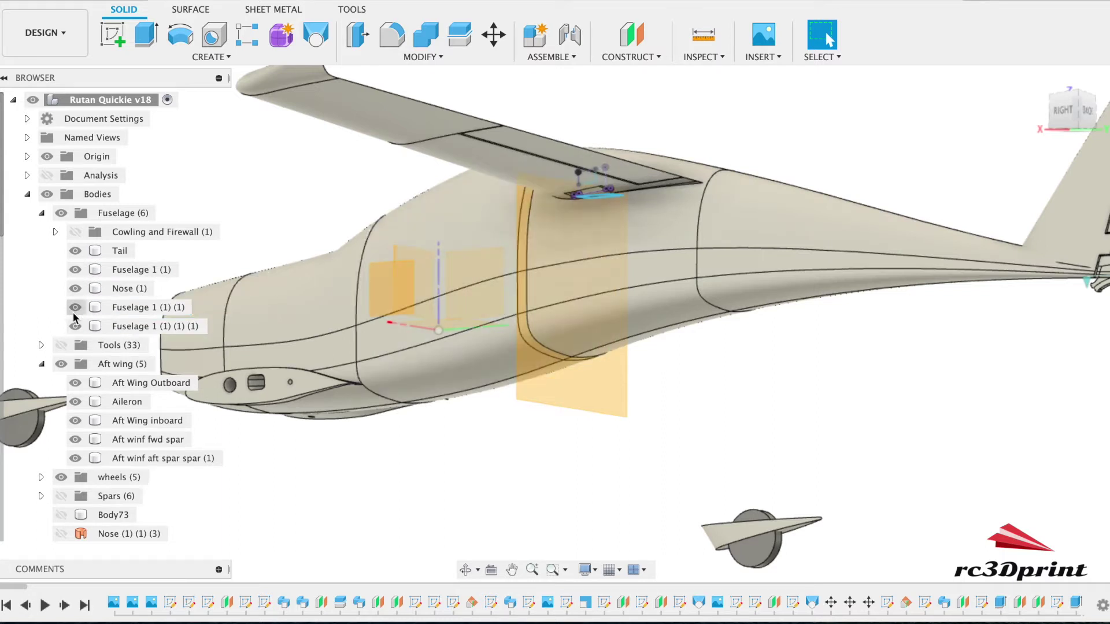
left_click(74, 308)
left_click(74, 290)
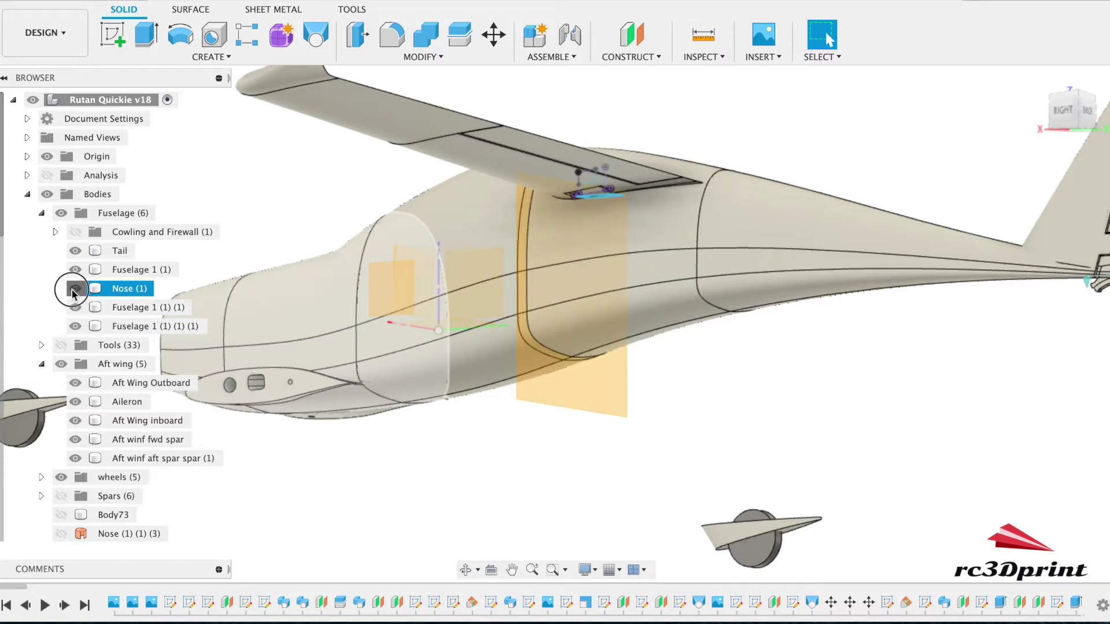
left_click(75, 289)
left_click(74, 289)
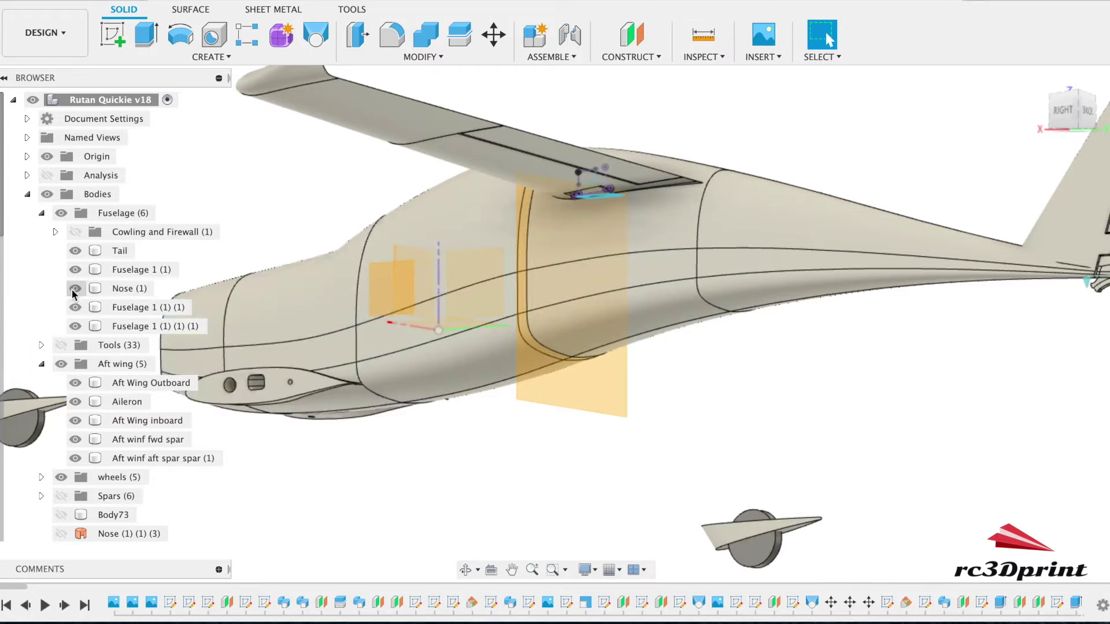
Hide the Fuselage 1 (1) (1) (1) body and start a sketch on the rear face of the nose section
left_click(77, 326)
left_click(113, 35)
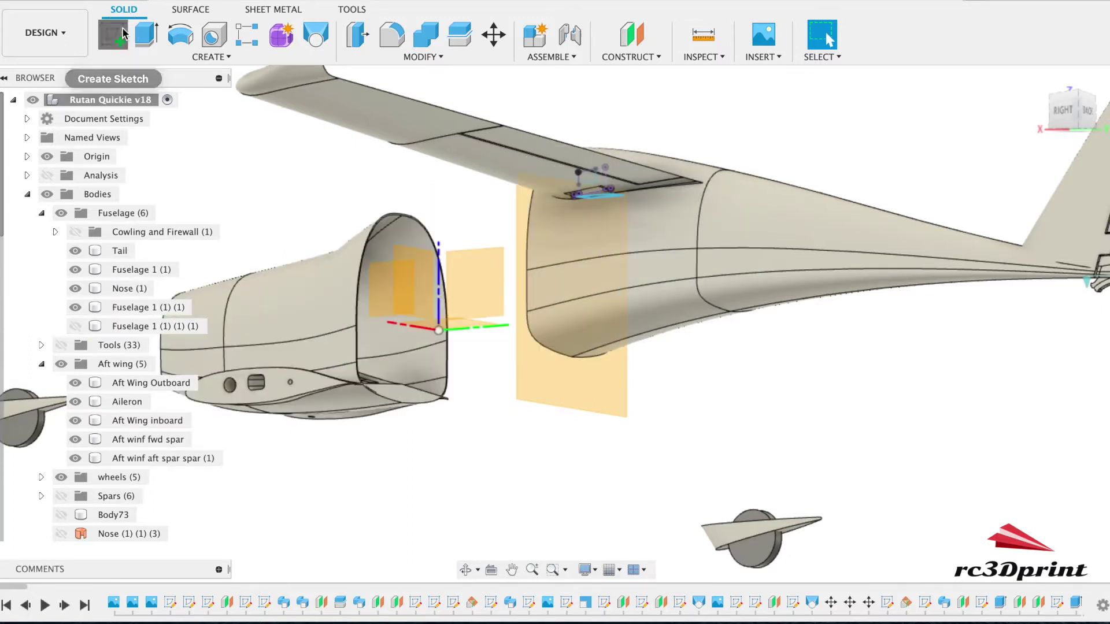
left_click(403, 402)
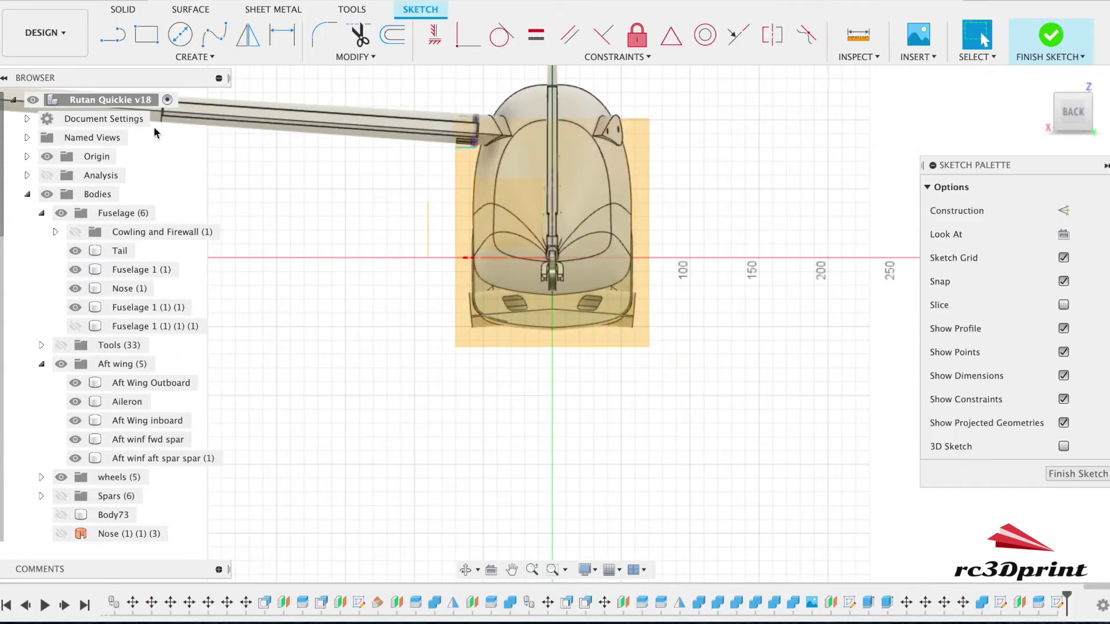
Project the nose section's rear face outline into the sketch with the projection link kept on
left_click(192, 57)
mouse_move(195, 327)
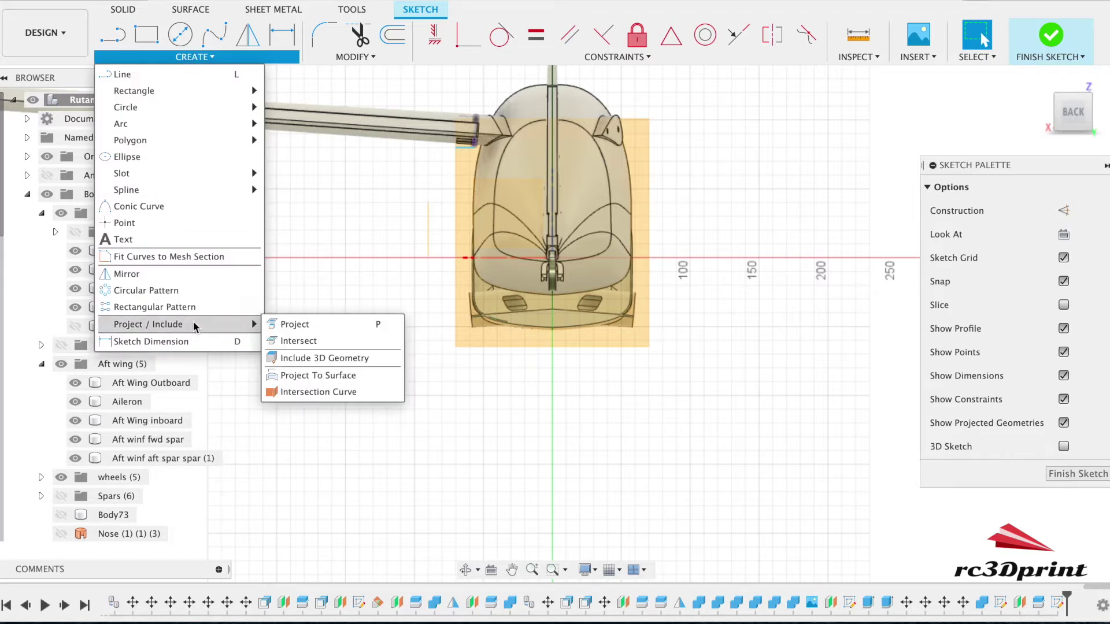
left_click(289, 324)
left_click(552, 322)
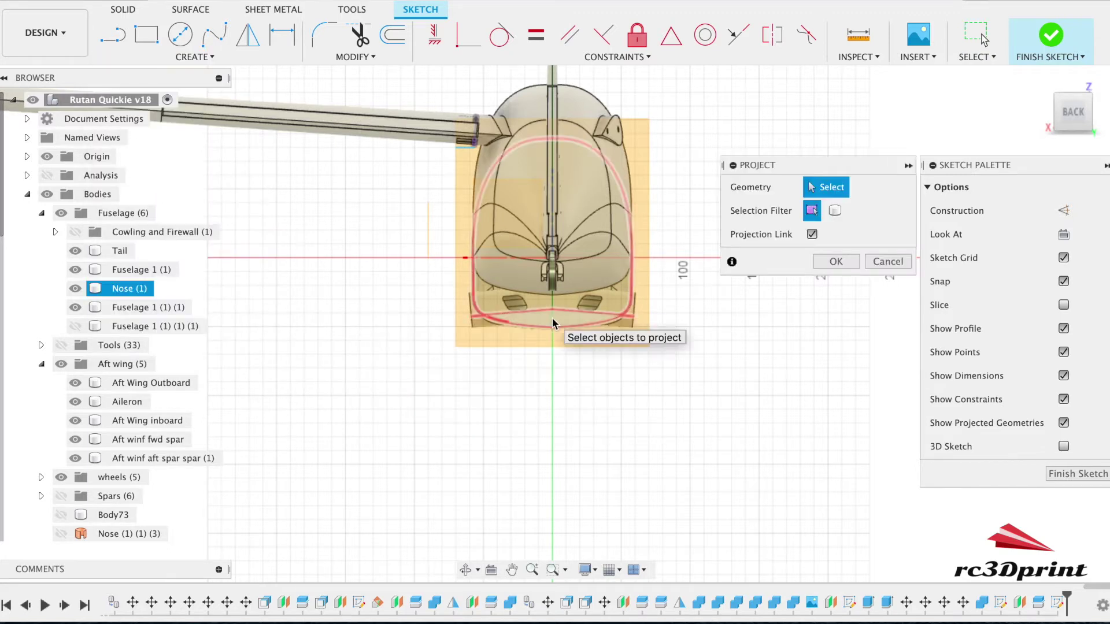
left_click(552, 323)
left_click(835, 262)
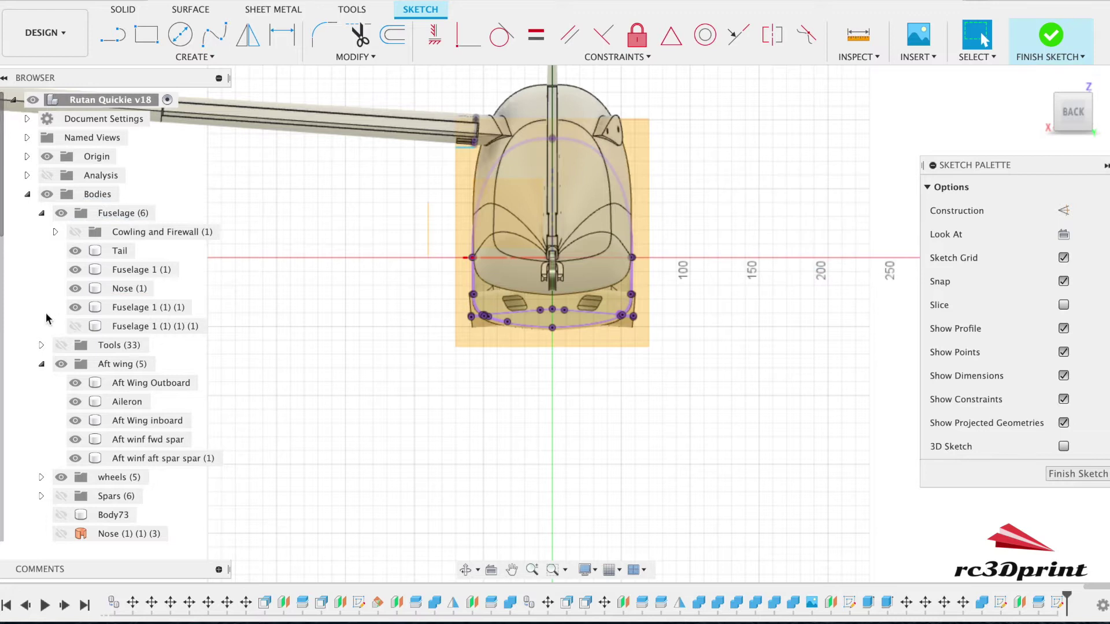
Show the Fuselage 1 (1) (1) (1) body, hide Nose (1), and view the projected outline from the front right
left_click(74, 326)
left_click(76, 289)
left_click_drag(1072, 112, 720, 107)
scroll(606, 298, "up", 5)
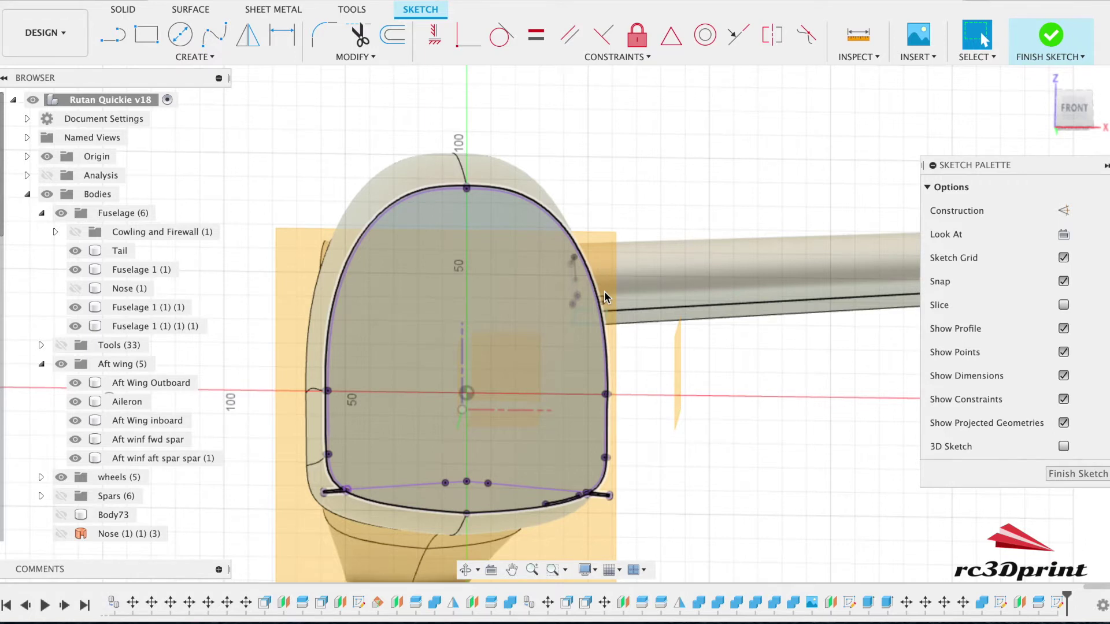
mouse_move(1073, 113)
left_mouse_down()
mouse_move(938, 124)
mouse_move(1010, 122)
left_mouse_up()
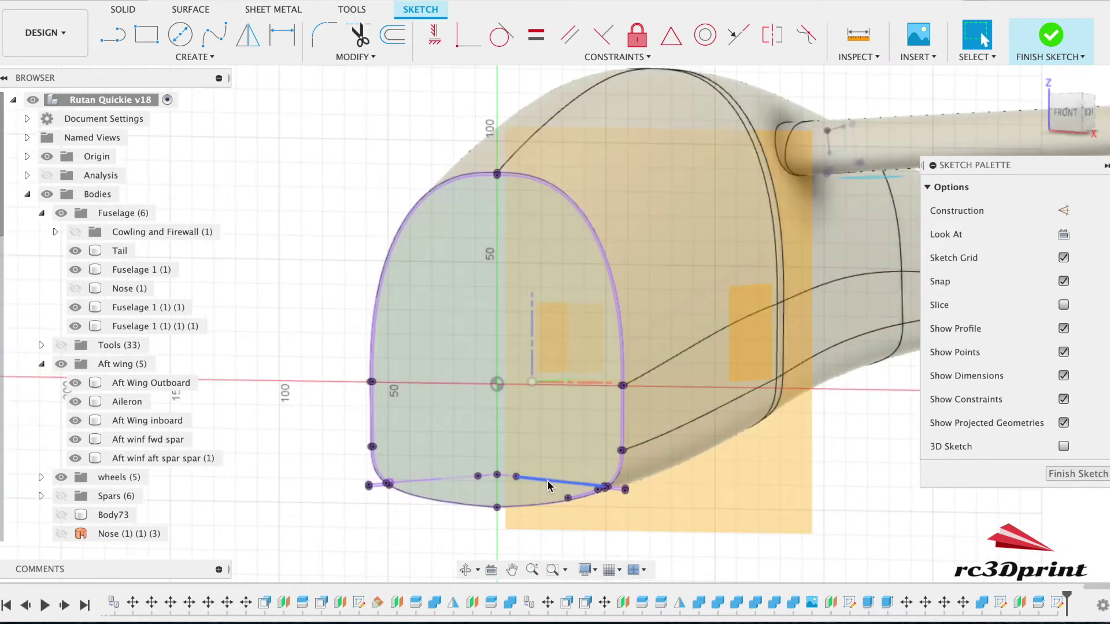
left_click(1069, 118)
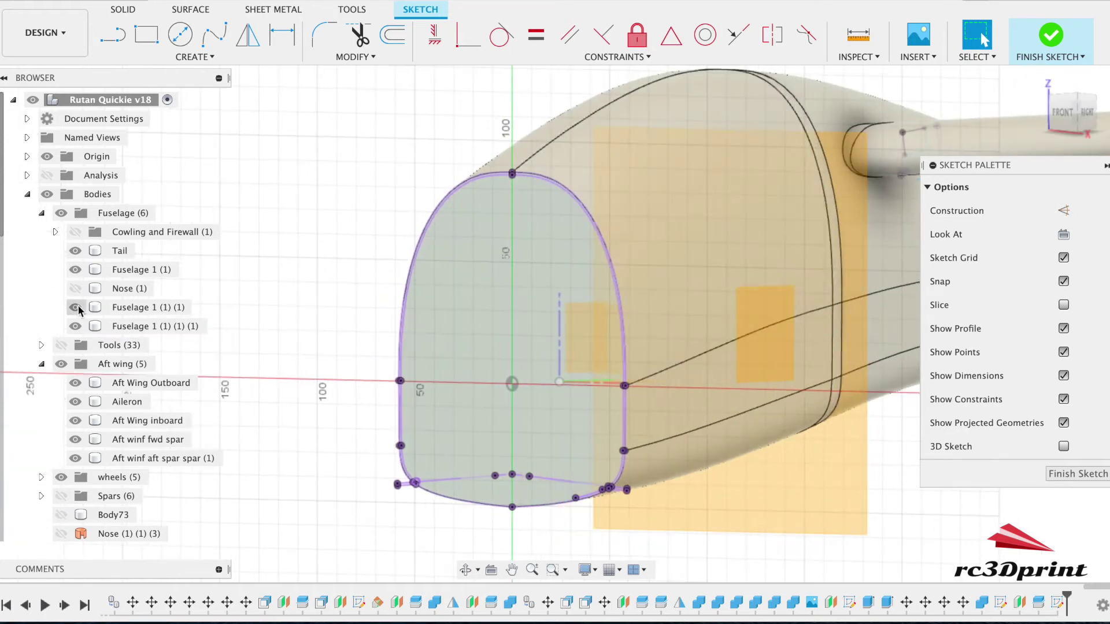
left_click(76, 327)
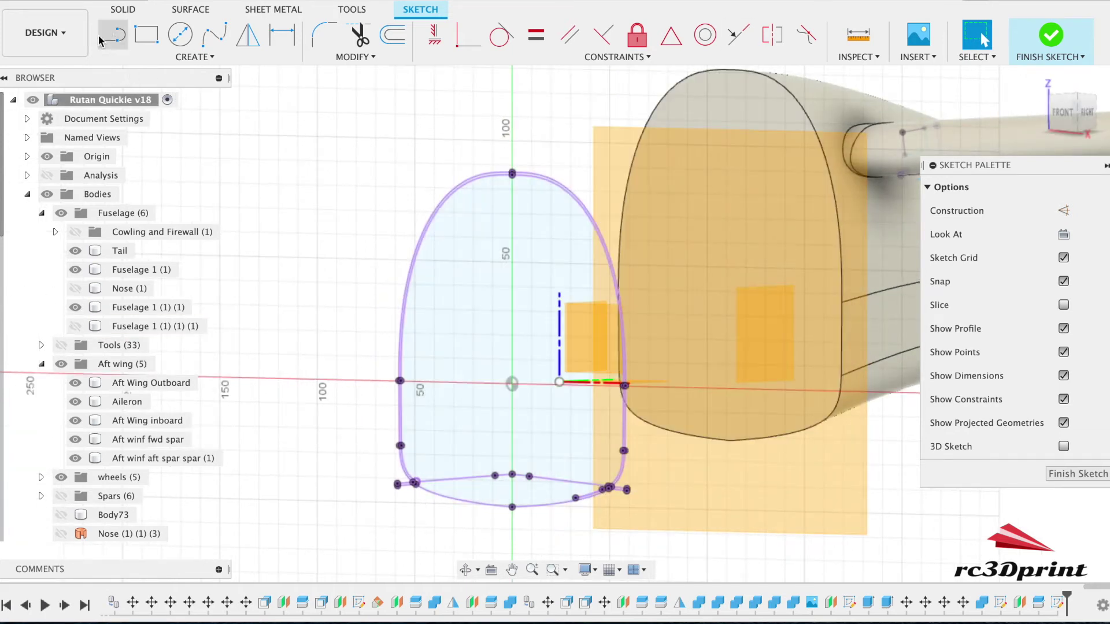
left_click(102, 40)
left_click(708, 98)
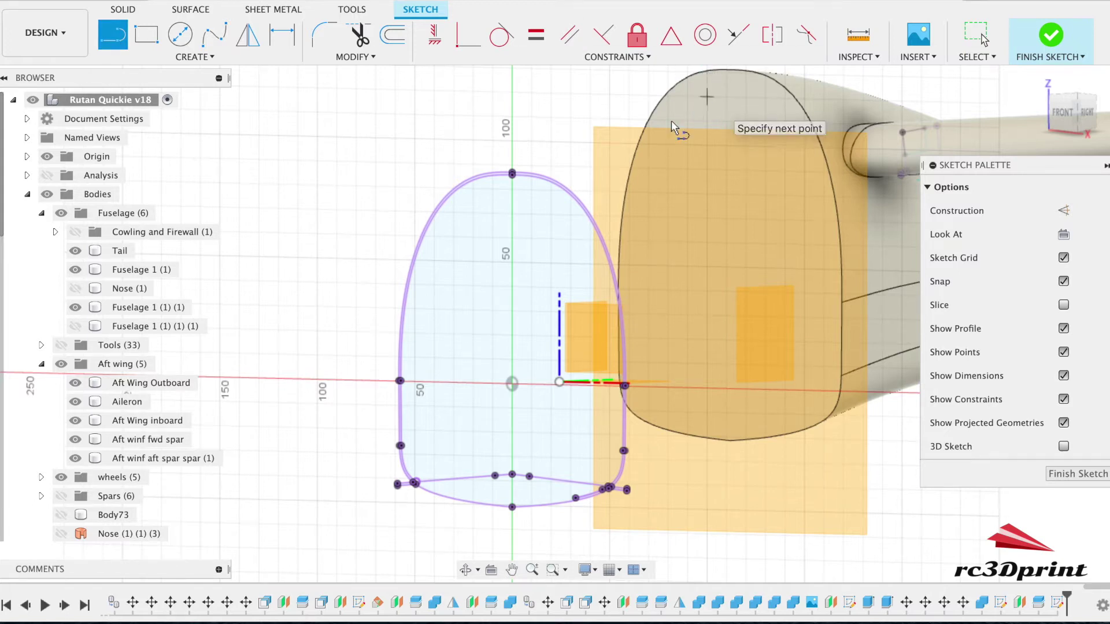
key("Escape")
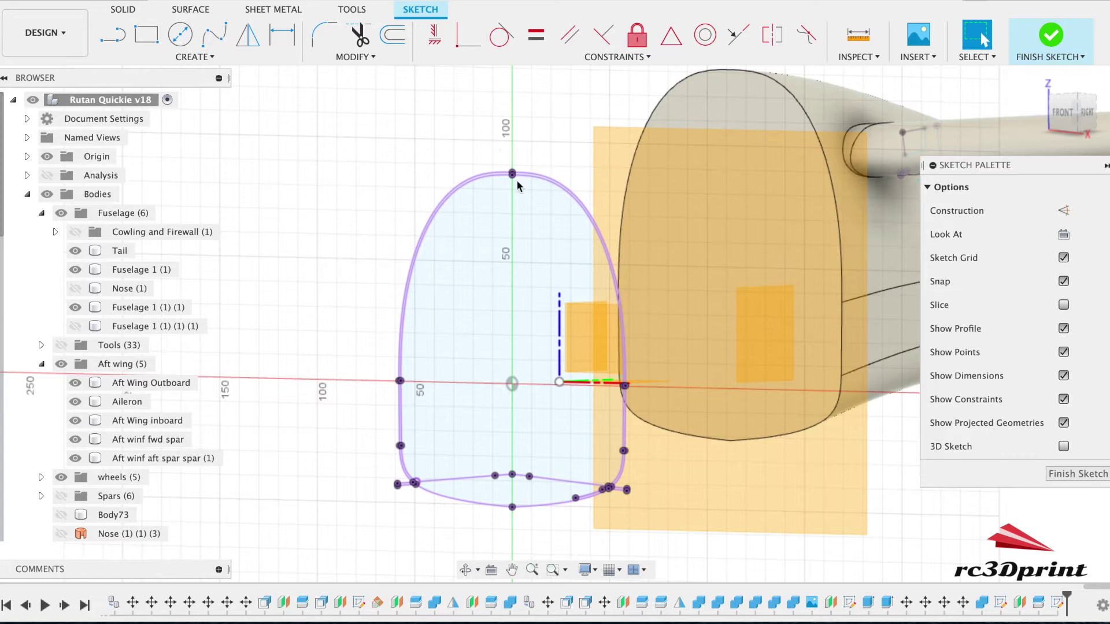
left_click(723, 348)
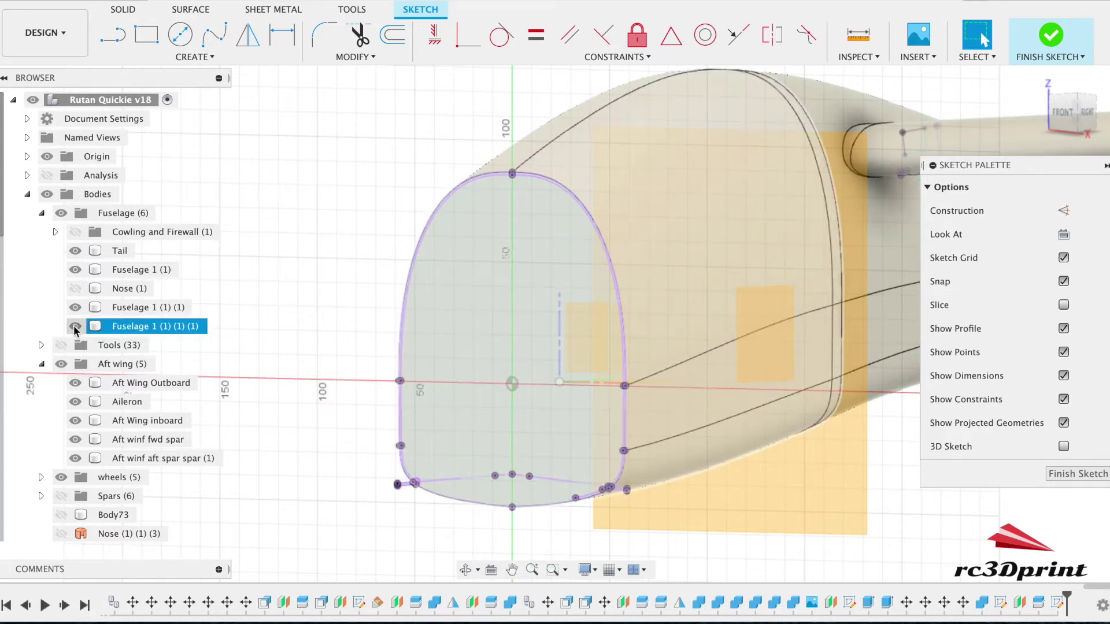
Finish the sketch, hide the Fuselage 1 (1) (1) (1) body, and start a sketch on the front face of Fuselage 1 (1) (1)
left_click(1050, 35)
left_click(516, 138)
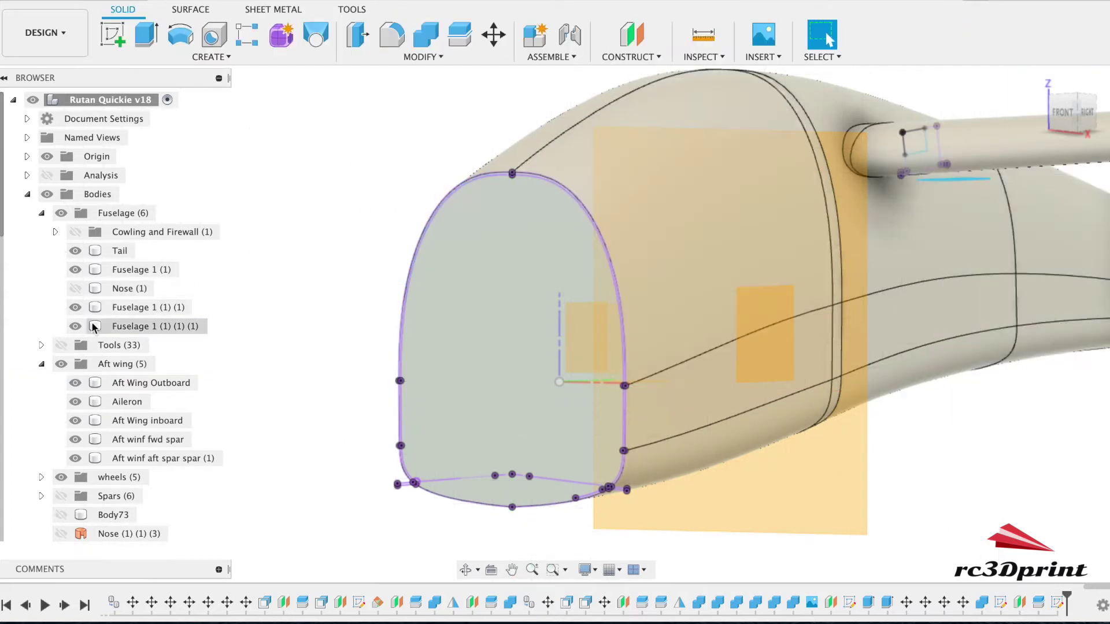
left_click(75, 326)
left_click(110, 38)
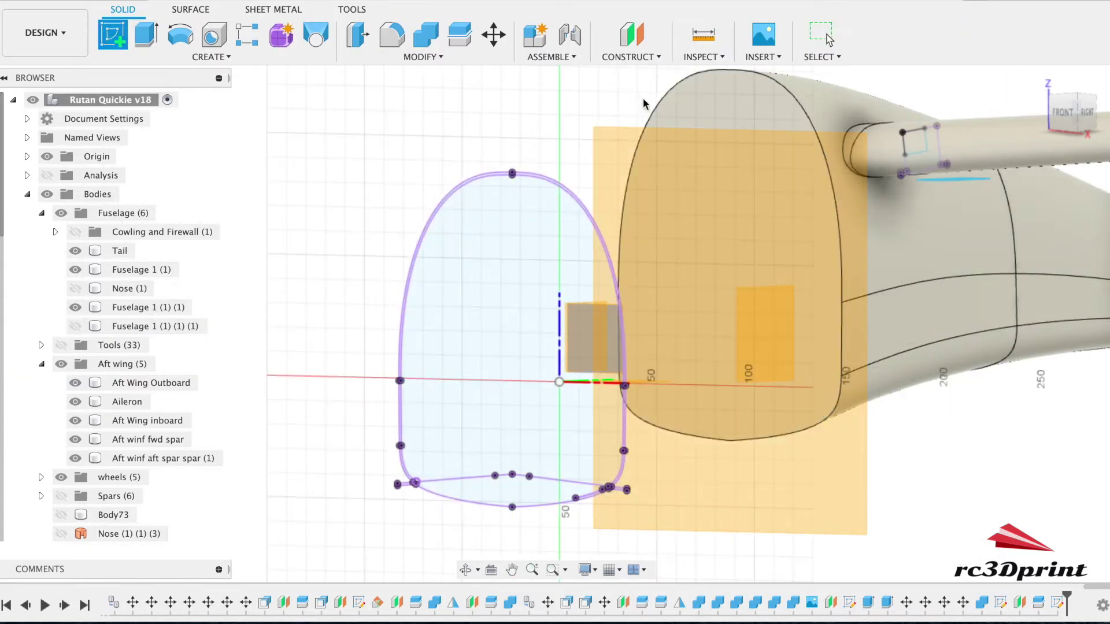
left_click(716, 105)
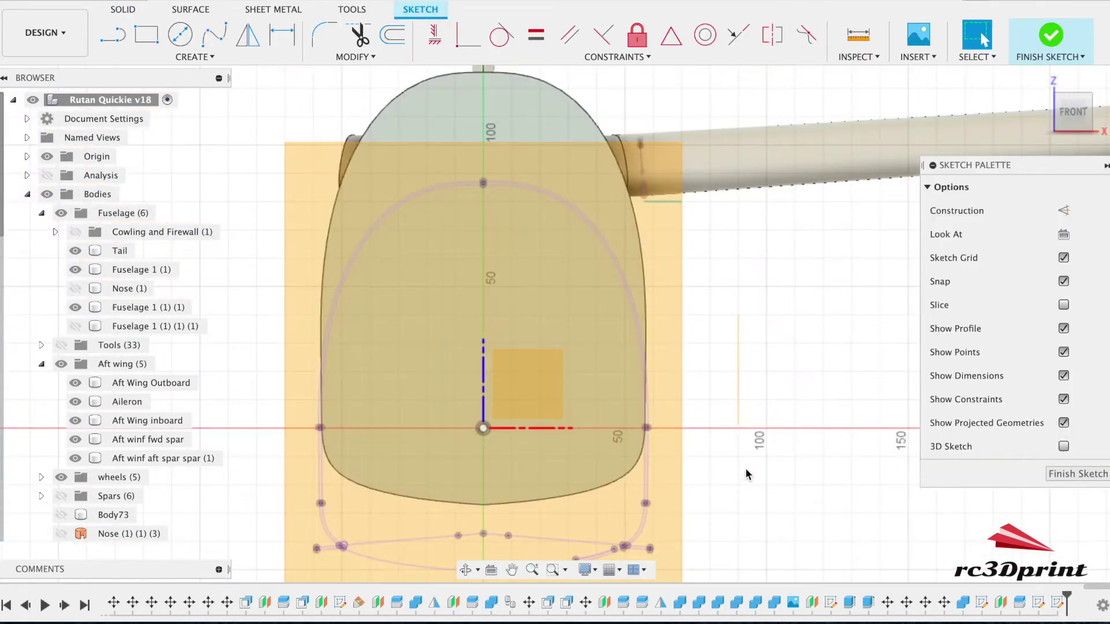
Project the first outline's shallow V-shaped bottom lines and their short end segments into the new sketch
left_click(237, 56)
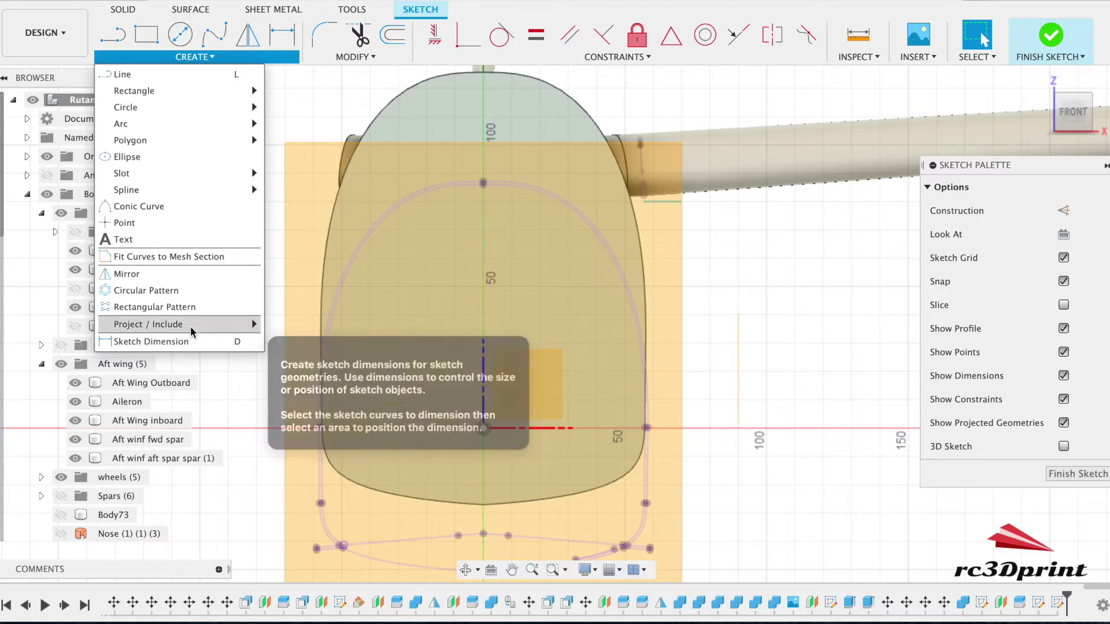
mouse_move(190, 325)
left_click(289, 324)
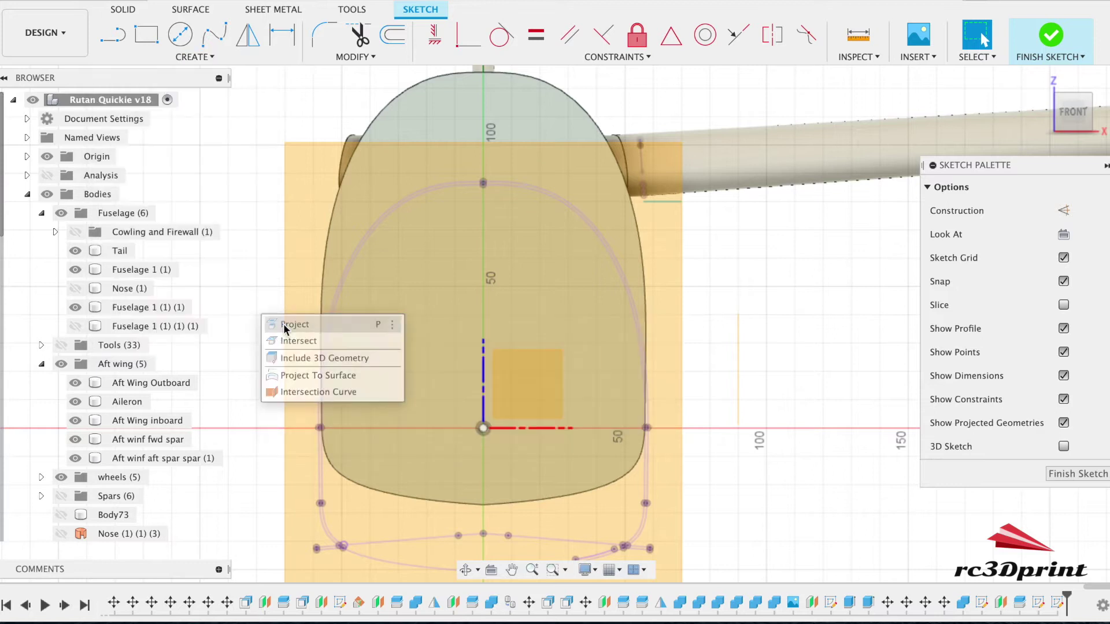
left_click(399, 540)
left_click(473, 539)
left_click(498, 535)
left_click(520, 536)
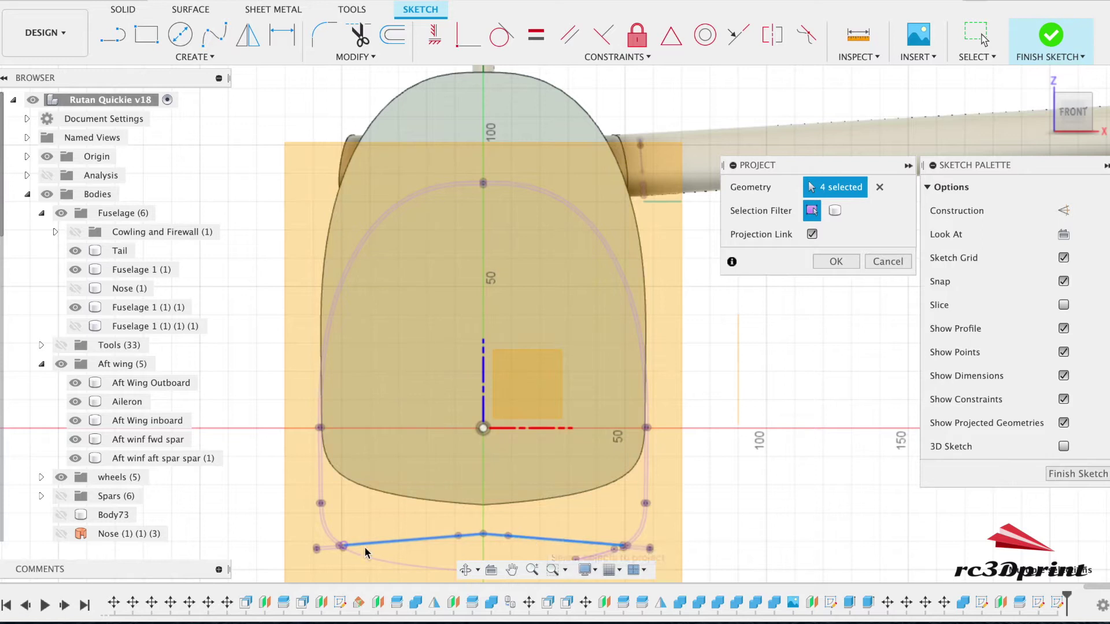
left_click(327, 547)
left_click(641, 546)
left_click(848, 262)
Hide the Construction folder and draw a line closing the small gap near the right end of the projected V-shaped line
middle_click_drag(1057, 112, 725, 379, "shift")
scroll(726, 376, "up", 2)
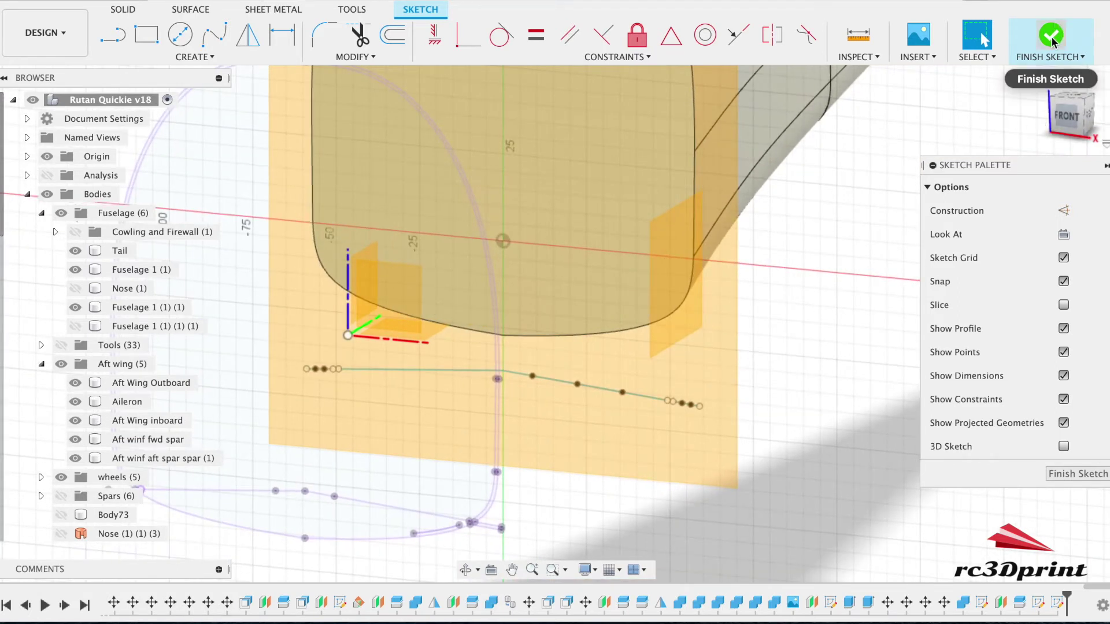
scroll(741, 407, "up", 9)
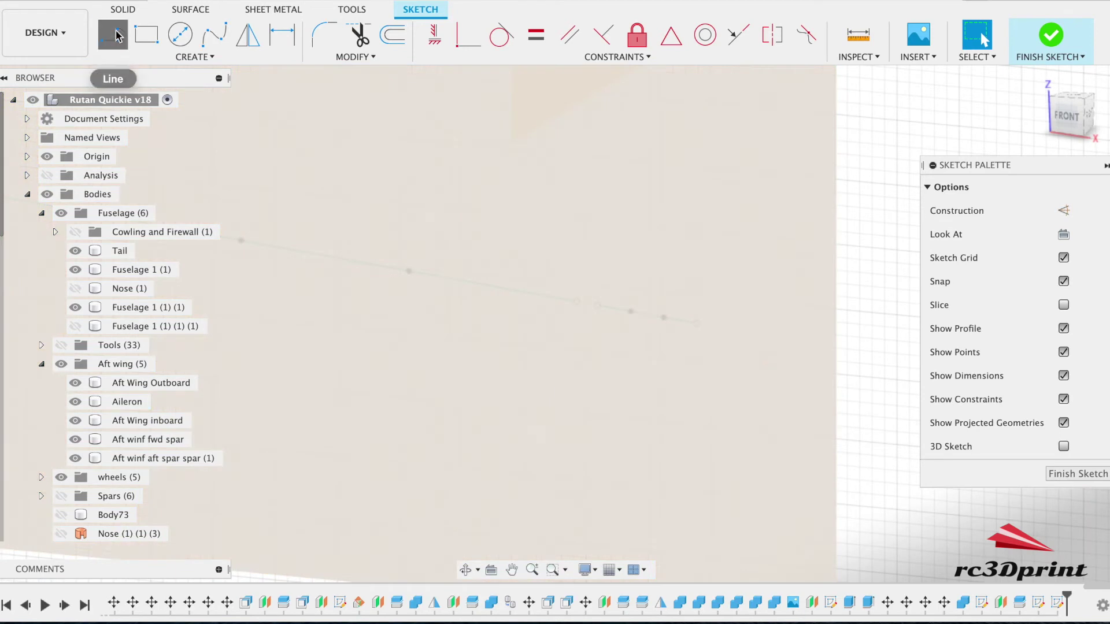
left_click(118, 36)
scroll(85, 437, "down", 10)
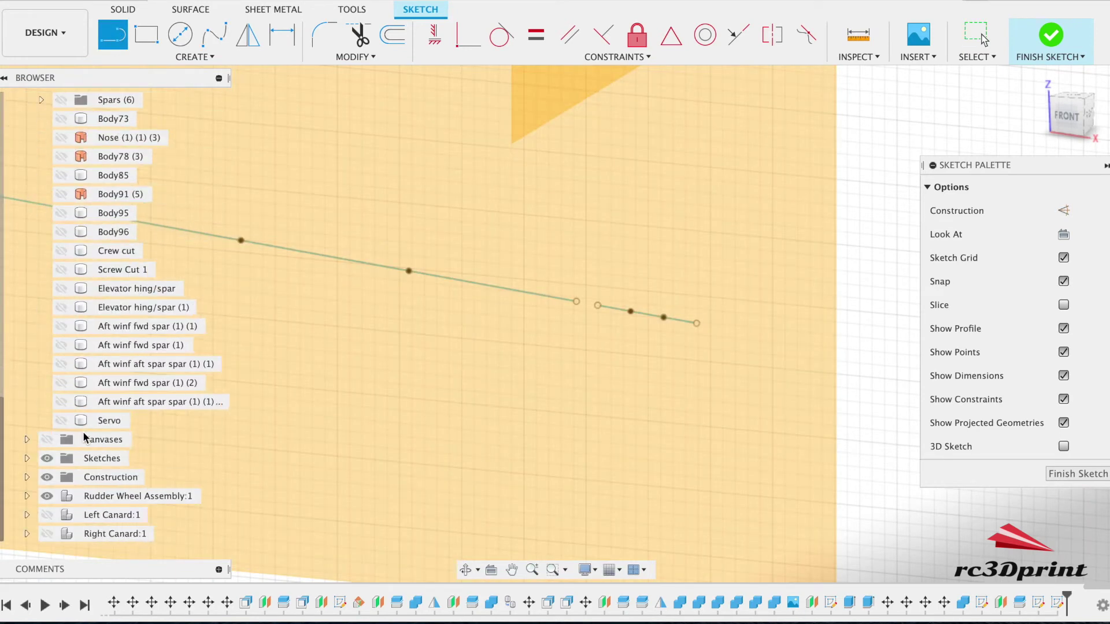
left_click(46, 477)
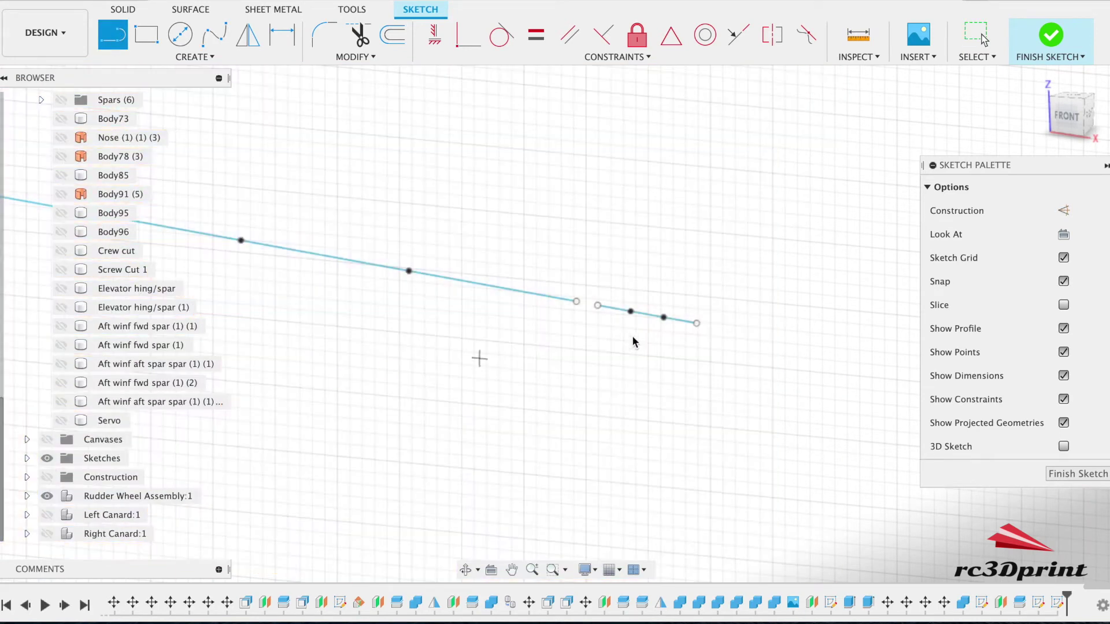
left_click(576, 301)
left_click(598, 305)
Close the gap near the left end of the projected line with a line about 1.7 mm long and finish the sketch
scroll(572, 366, "down", 5)
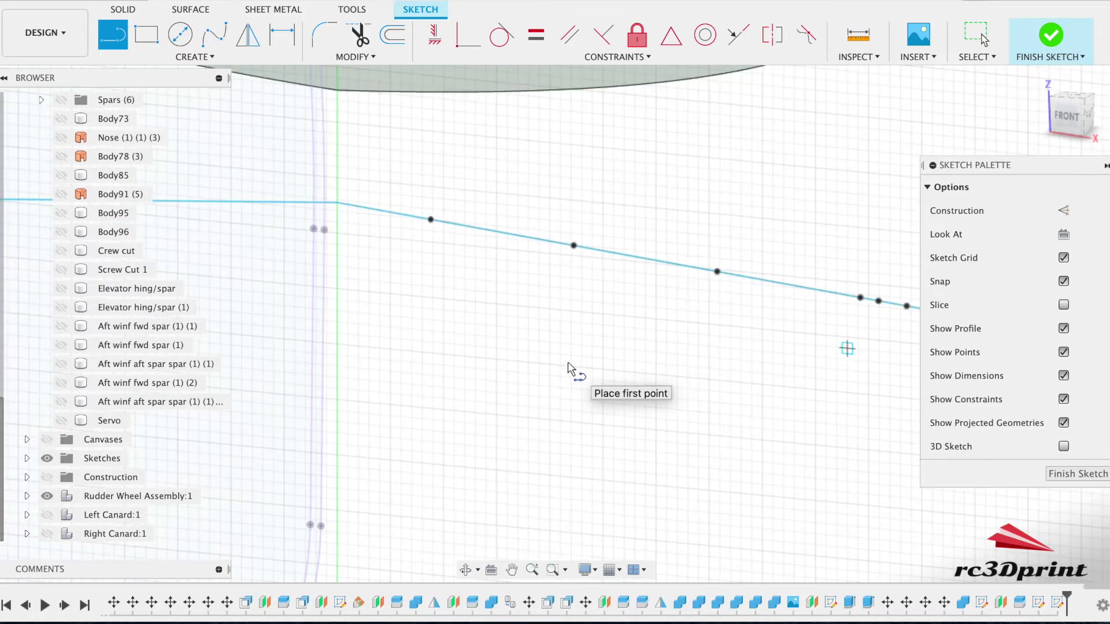
scroll(569, 370, "up", 5)
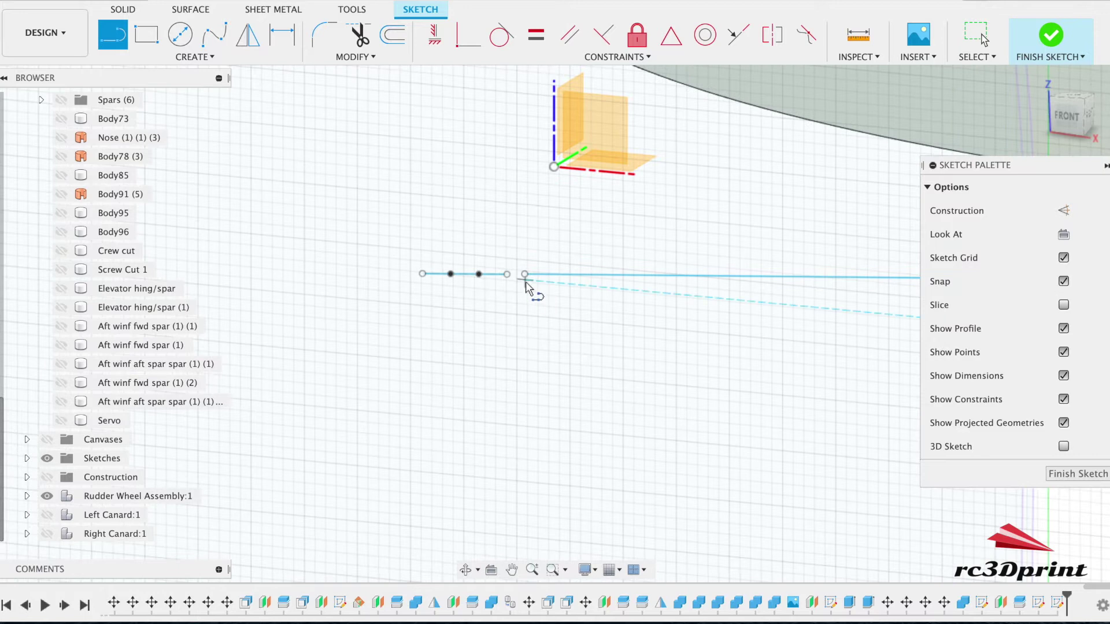
left_click(505, 275)
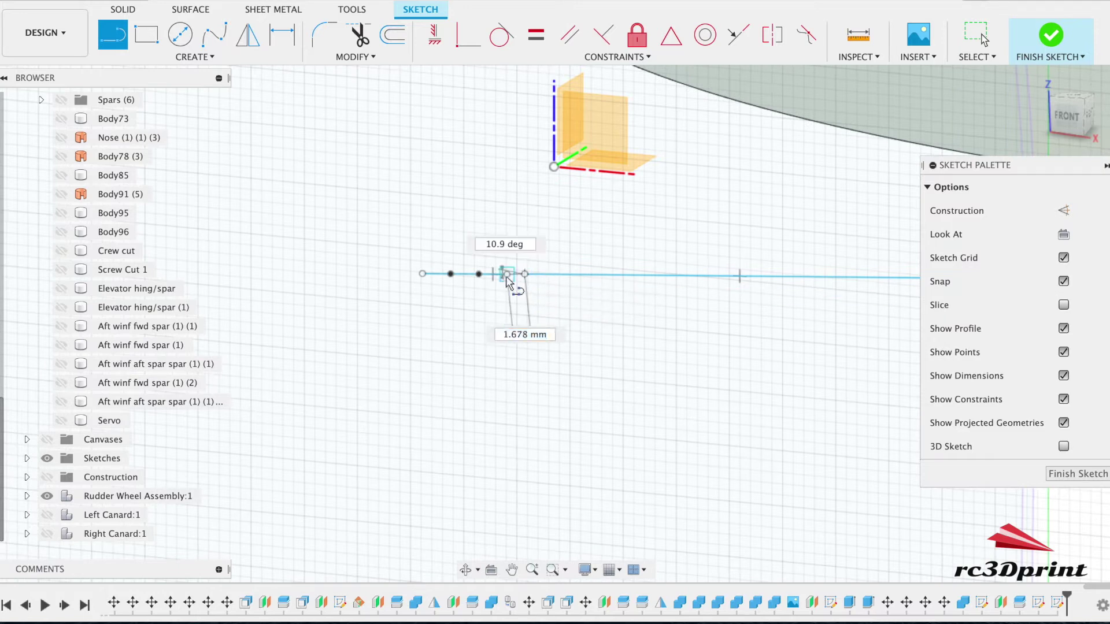
scroll(509, 370, "up", 3)
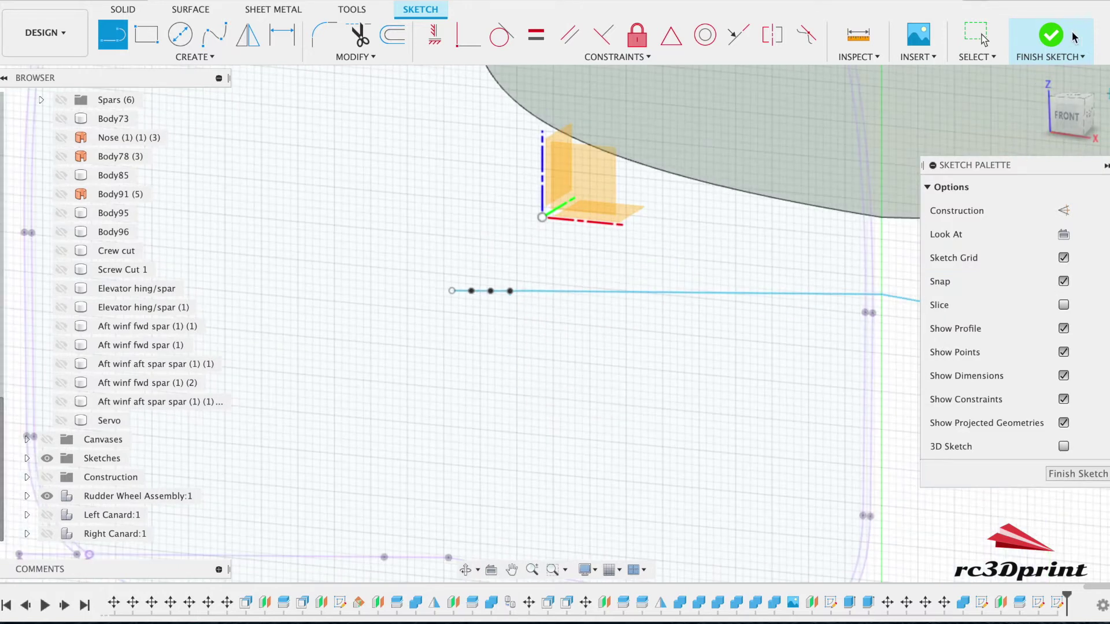
left_click(1048, 37)
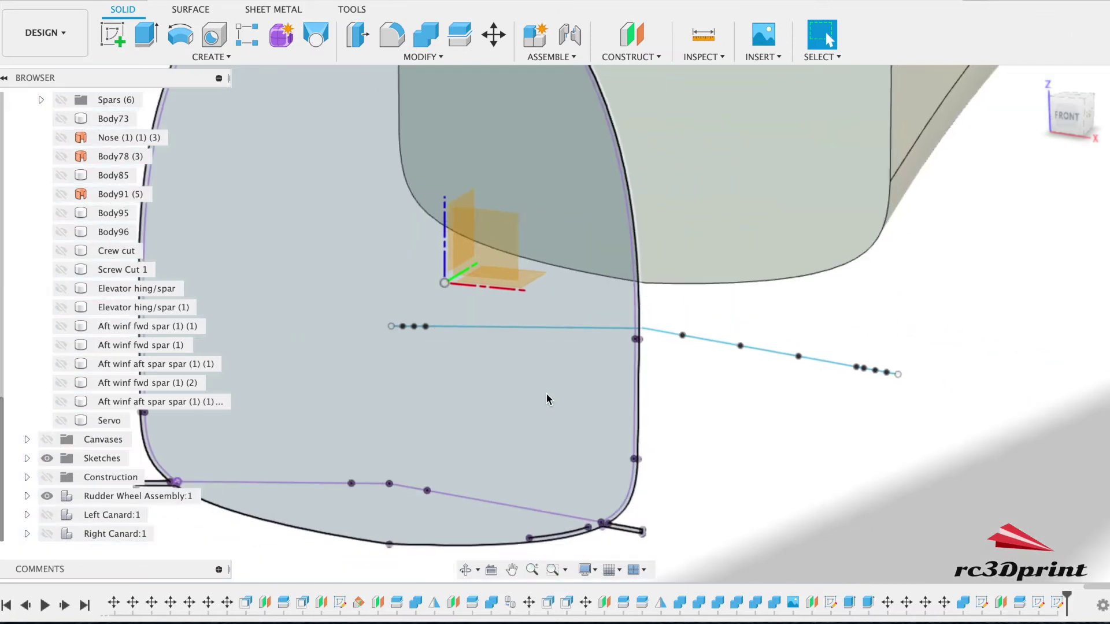
Move all sketch objects of the V-shaped line at the rear fuselage section's front face up 25 mm
key("m")
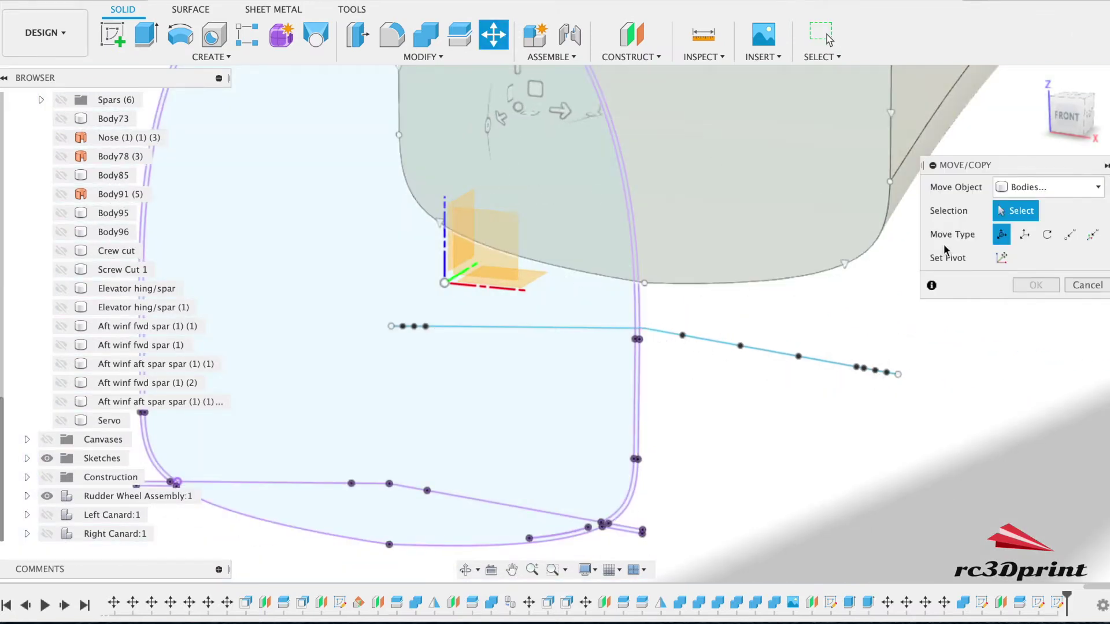
left_click(1079, 285)
left_click(1046, 187)
left_click(1041, 260)
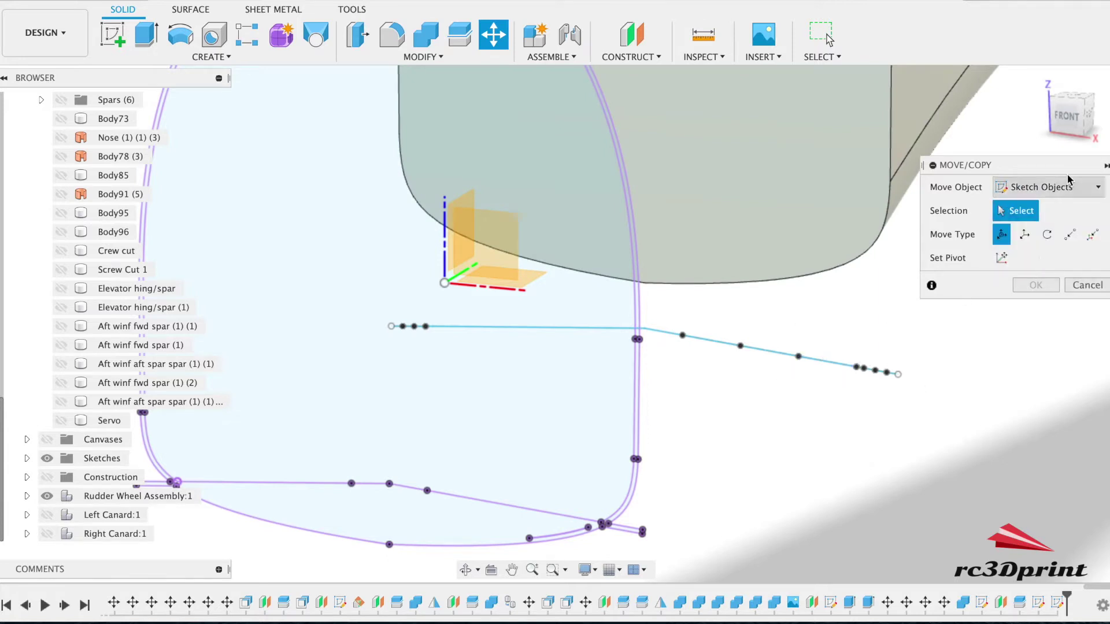
left_click_drag(1069, 117, 1002, 115)
mouse_move(521, 313)
left_mouse_down()
mouse_move(805, 408)
mouse_move(901, 456)
left_mouse_up()
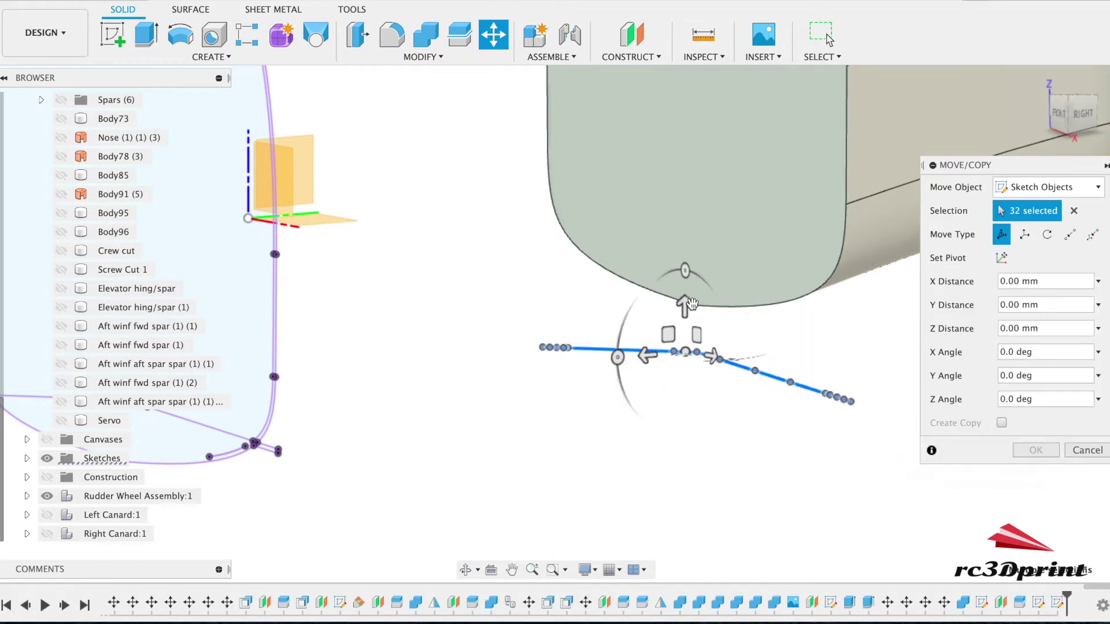
mouse_move(686, 306)
left_mouse_down()
mouse_move(693, 184)
mouse_move(691, 208)
left_mouse_up()
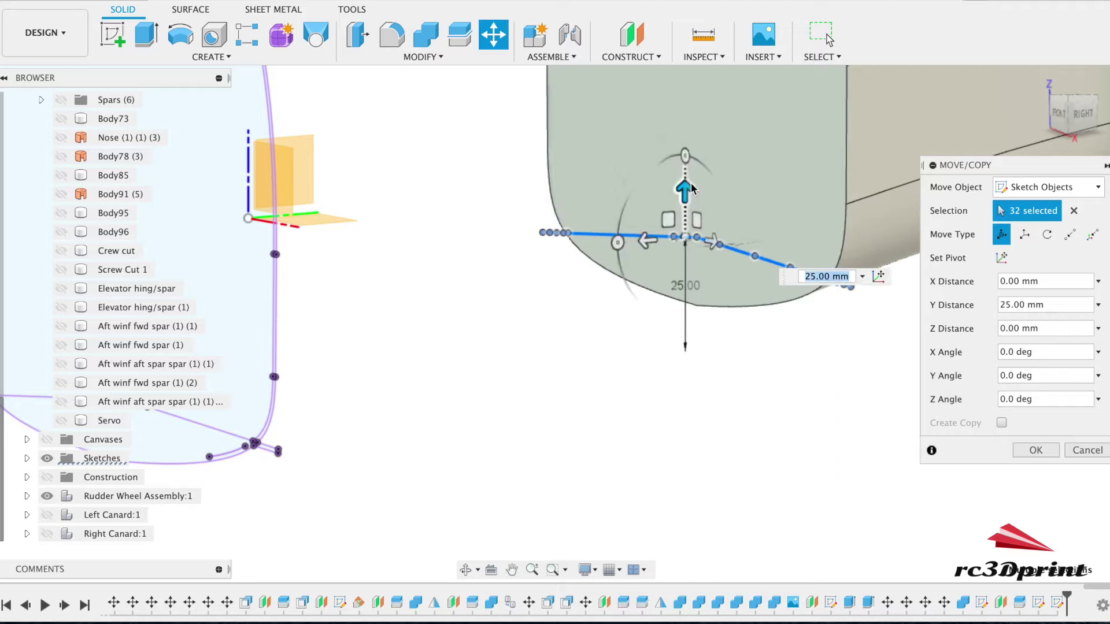
left_click(1062, 116)
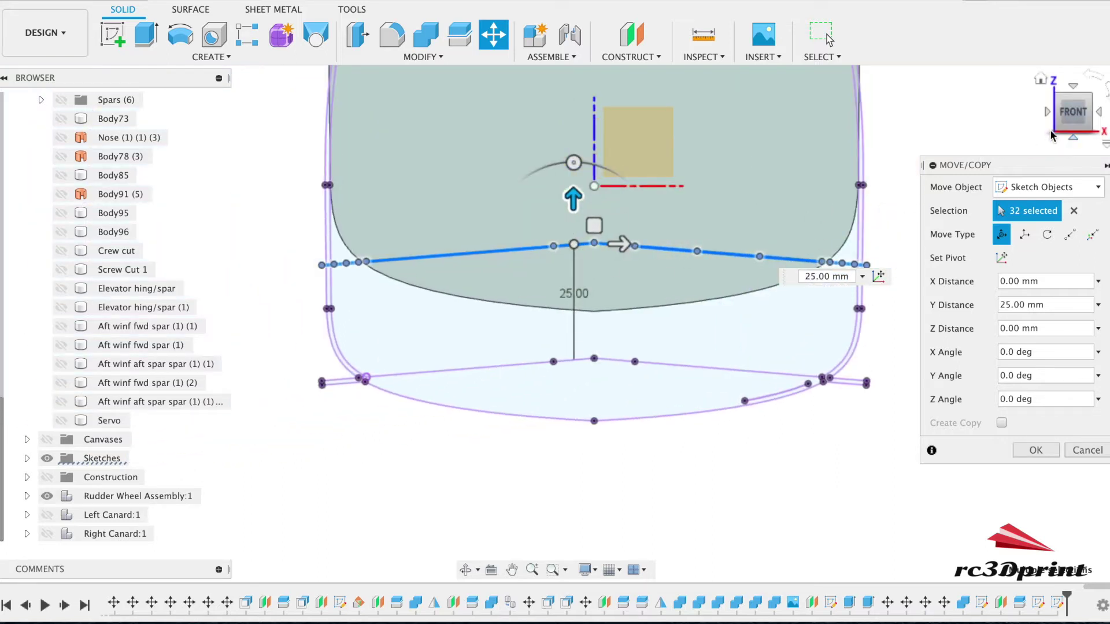
left_click(1094, 111)
middle_click_drag(910, 112, 957, 114, "shift")
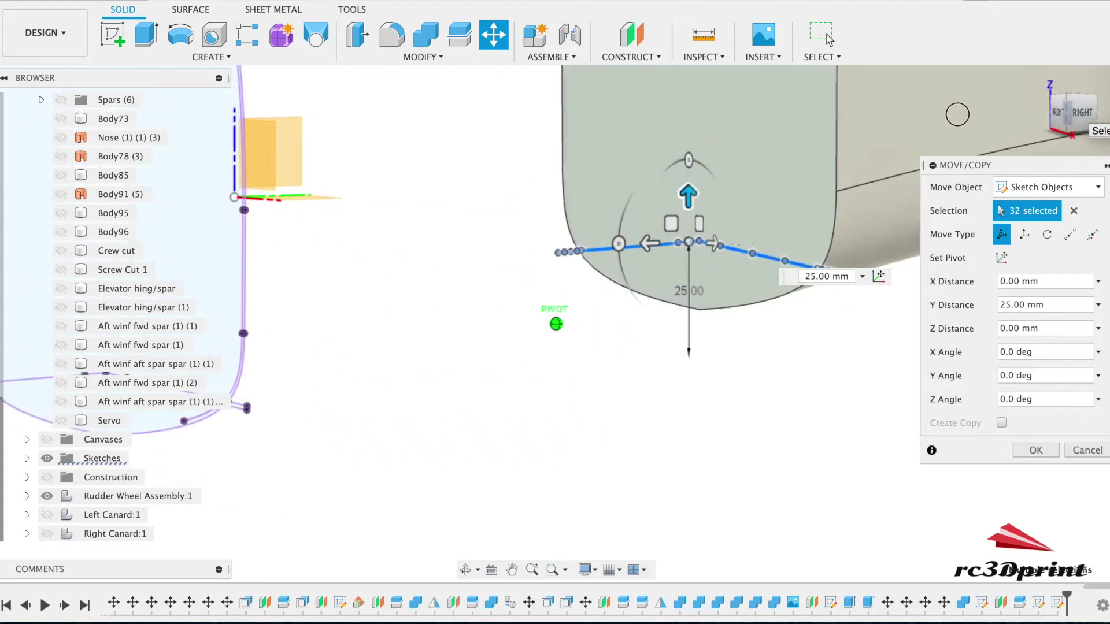
left_click(1034, 450)
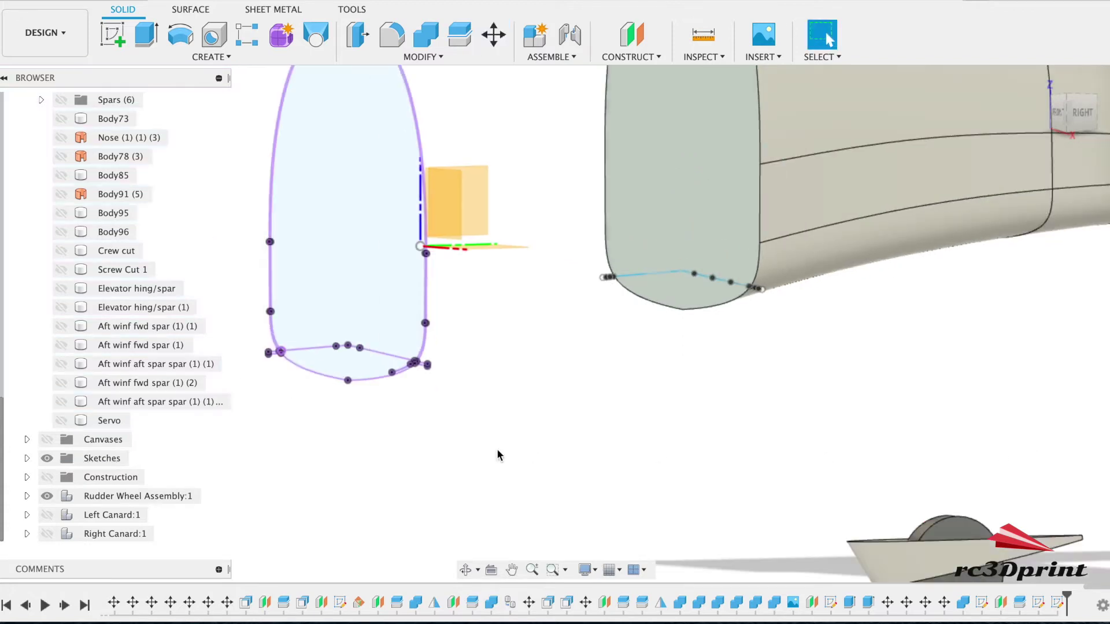
left_click(202, 10)
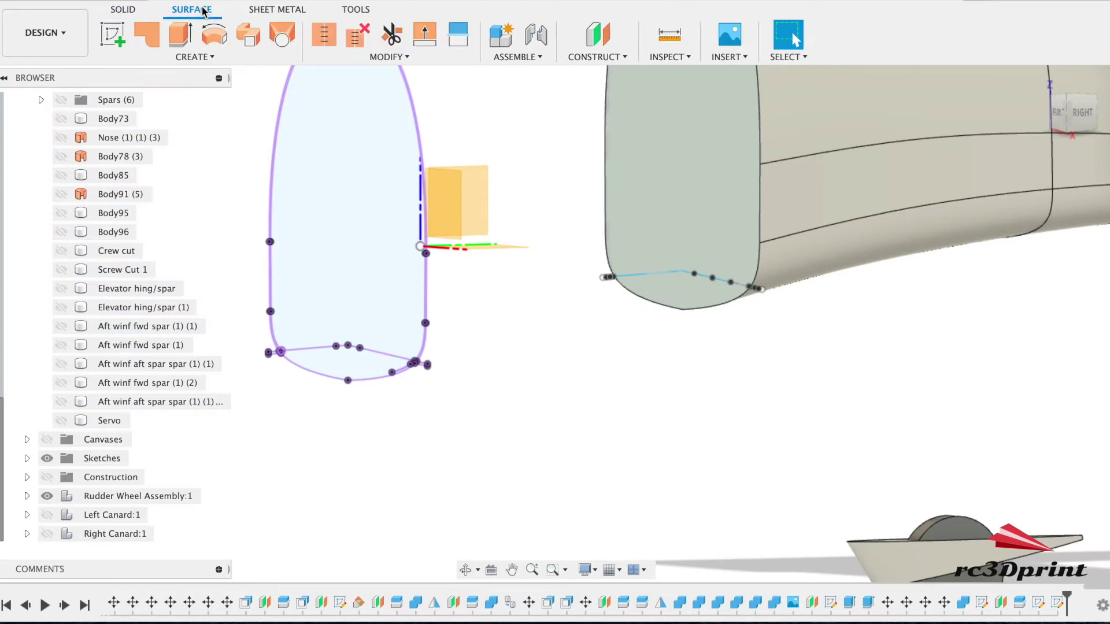
left_click(286, 30)
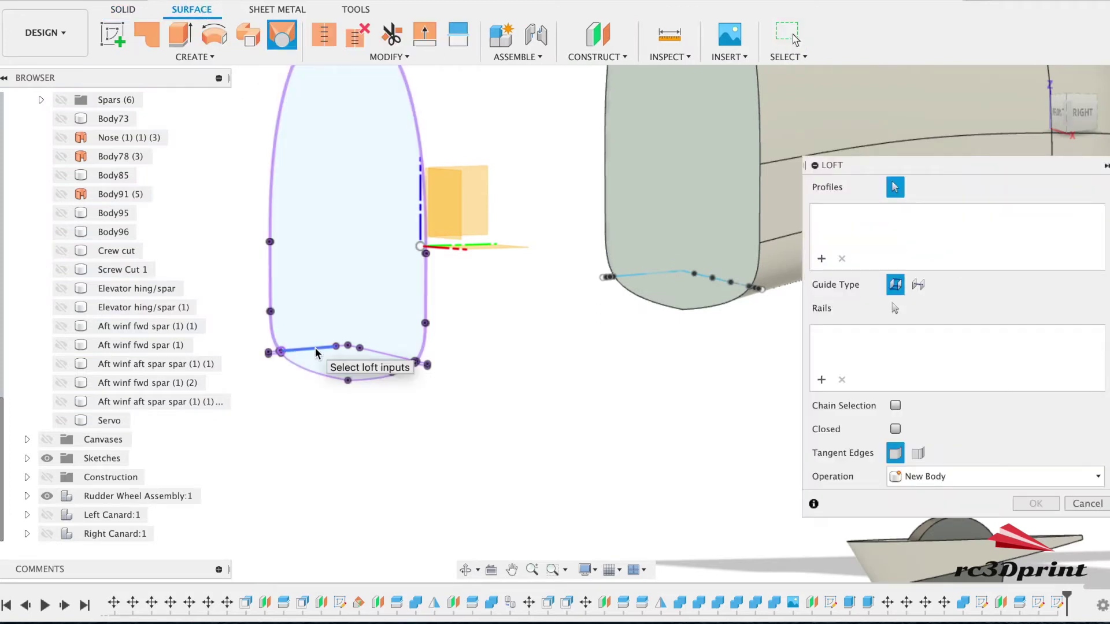
scroll(316, 352, "up", 5)
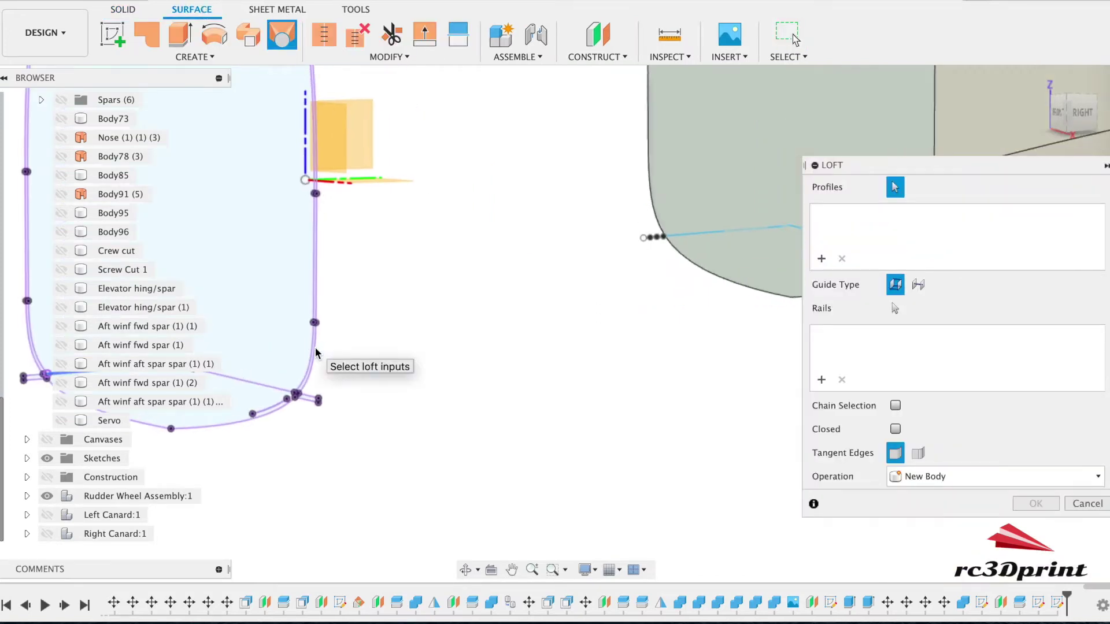
scroll(315, 354, "left", 5)
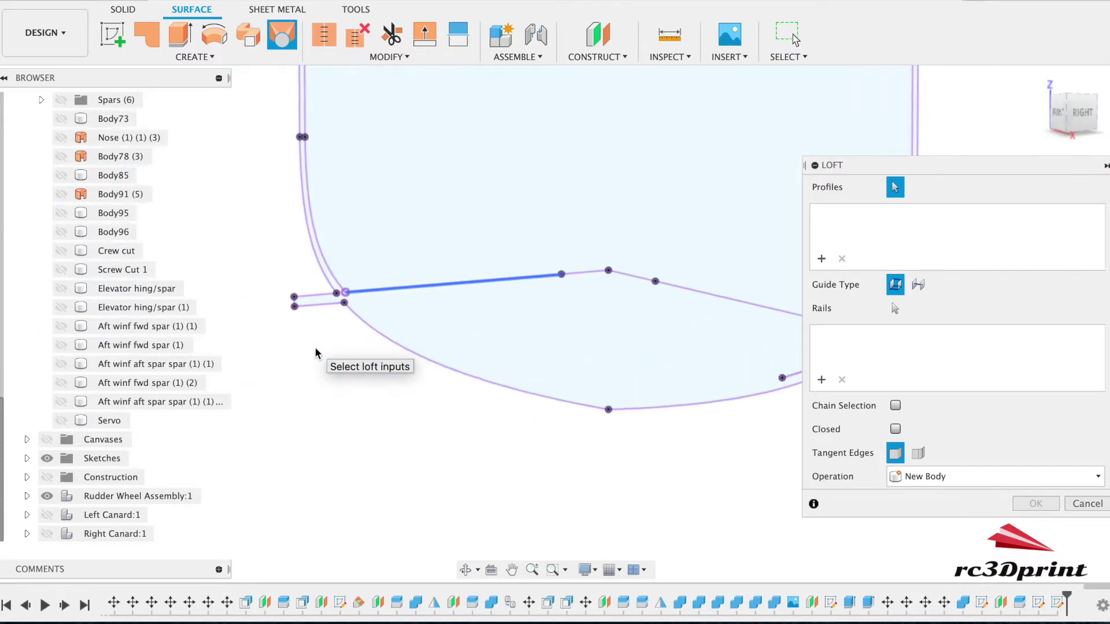
scroll(335, 312, "up", 3)
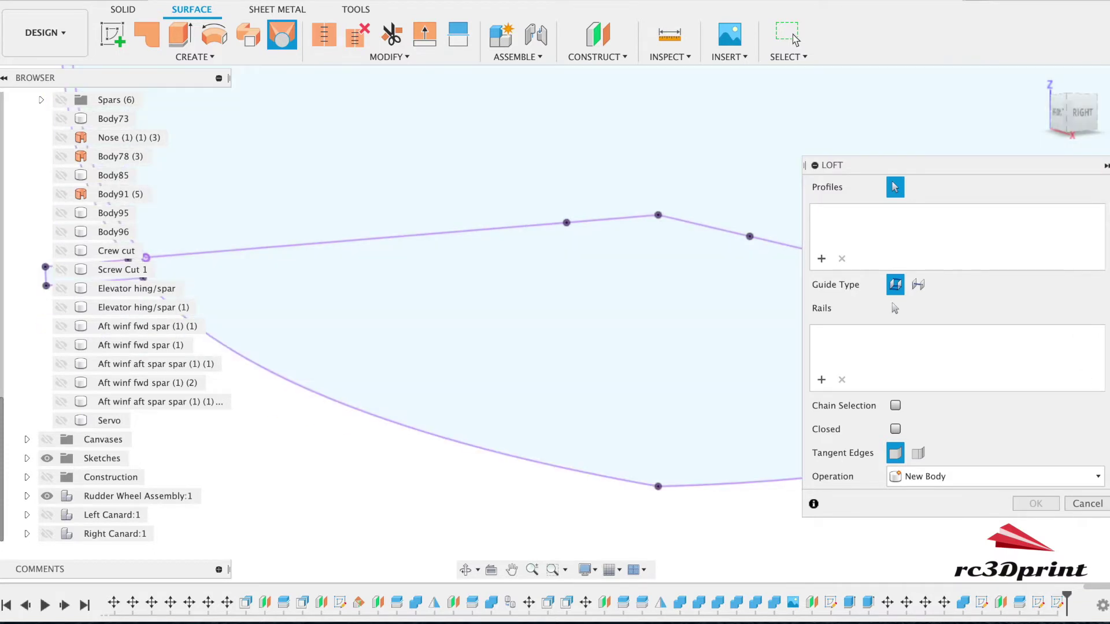
left_click(1086, 503)
Open the front outline's sketch containing the projected V-shaped bottom line for editing
left_click(523, 229)
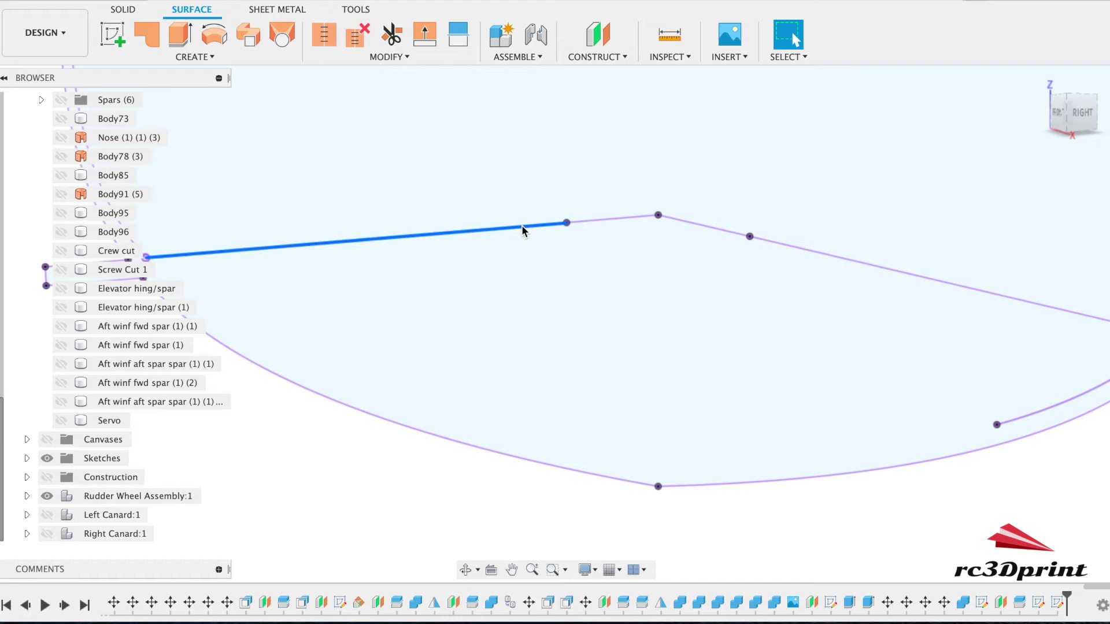
right_click(523, 229)
left_click(509, 313)
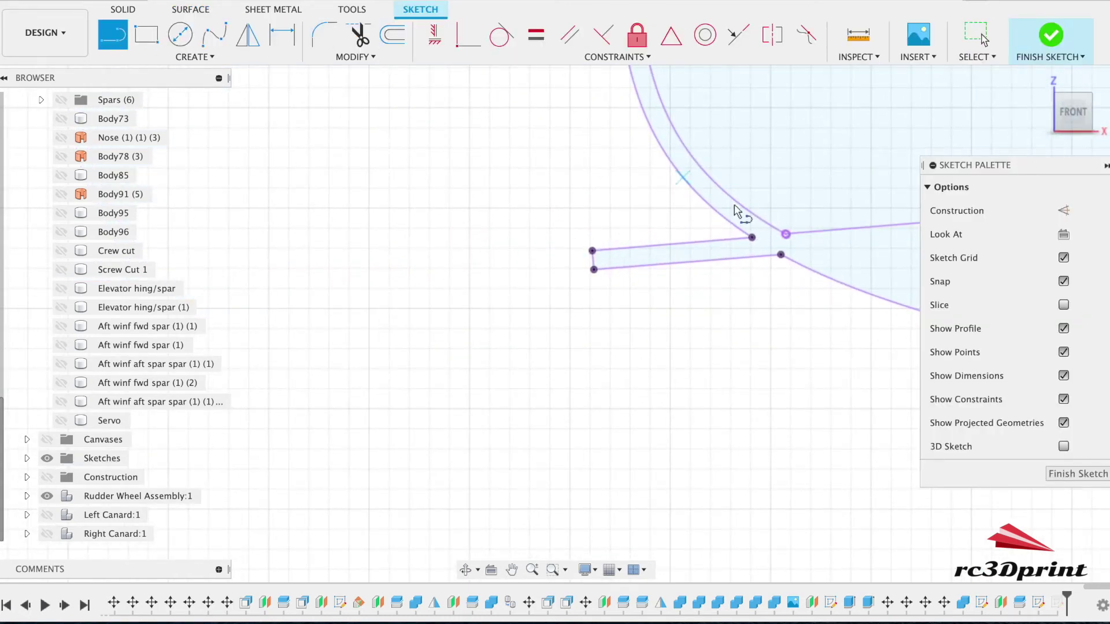
left_click(751, 238)
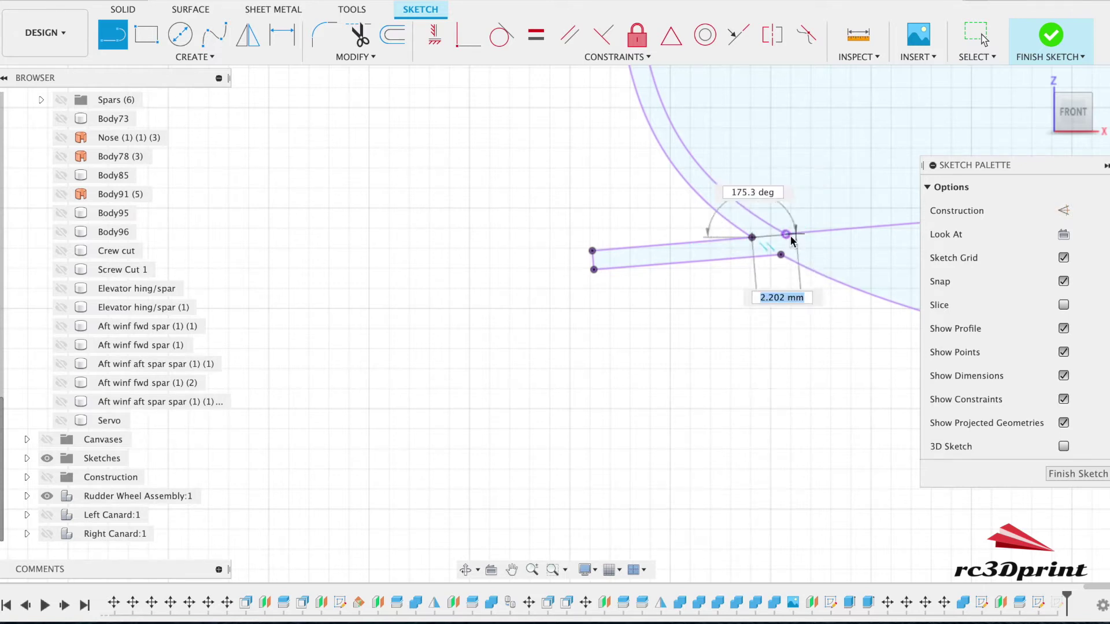
scroll(792, 242, "up", 1)
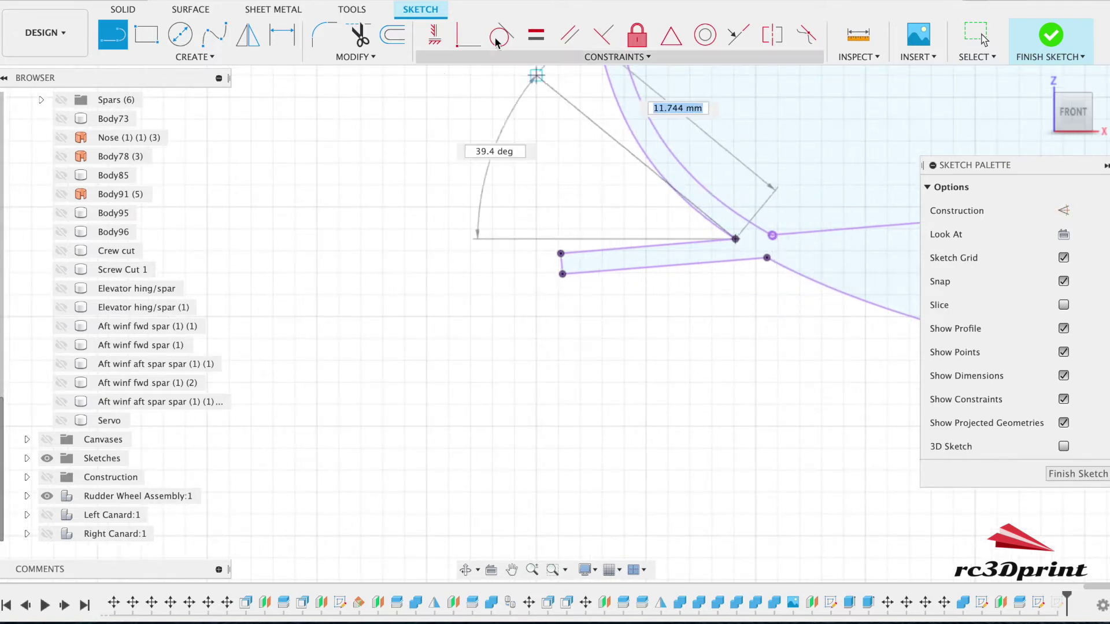
left_click(370, 43)
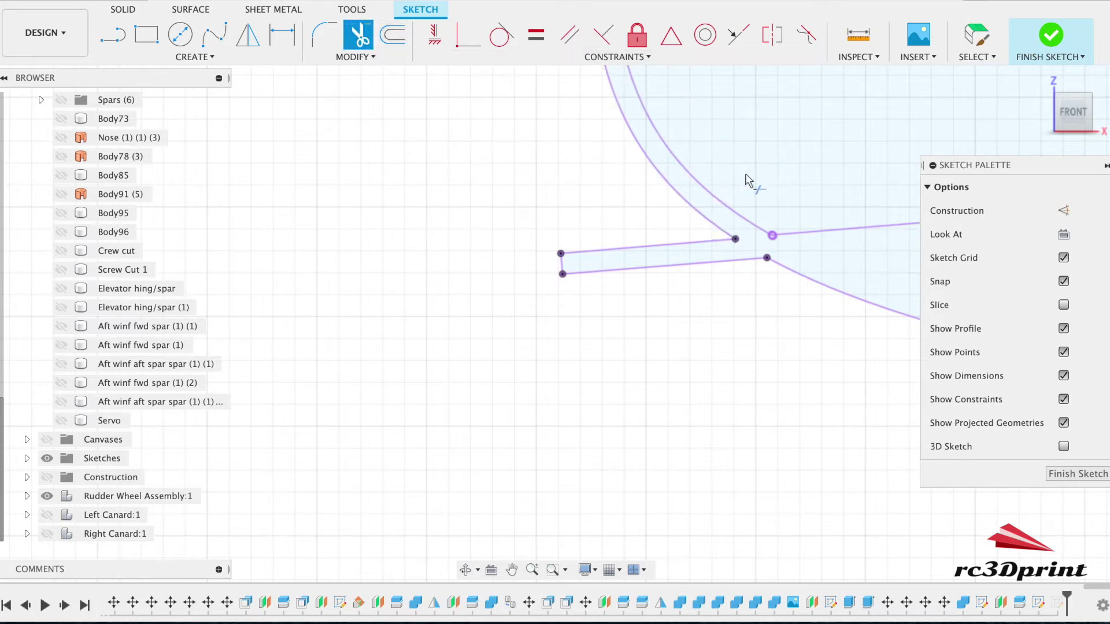
scroll(810, 332, "right", 5)
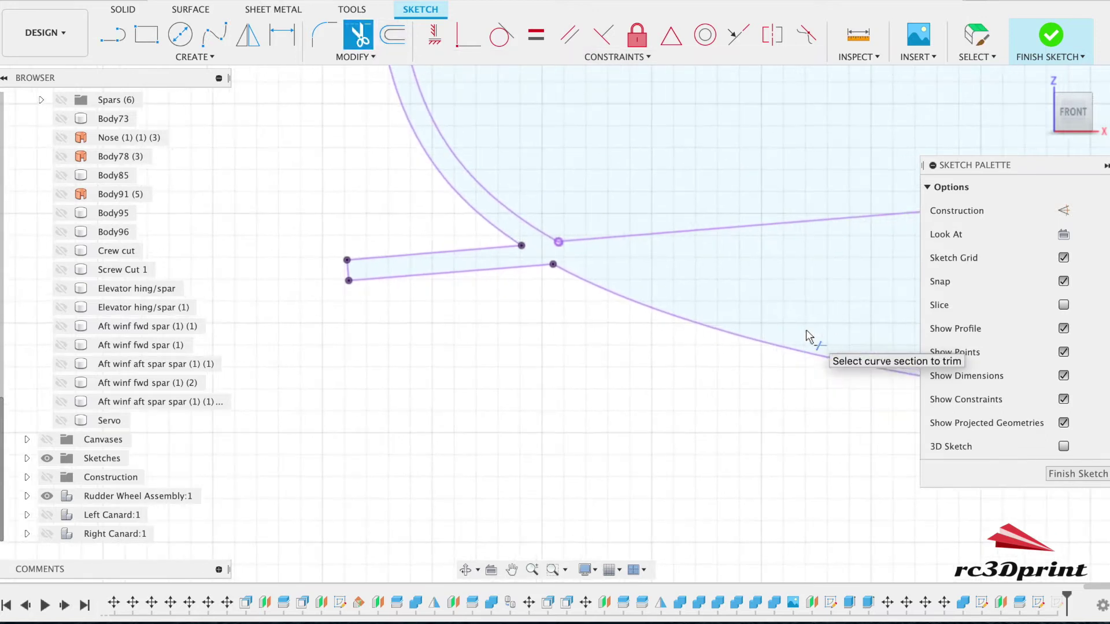
key("l")
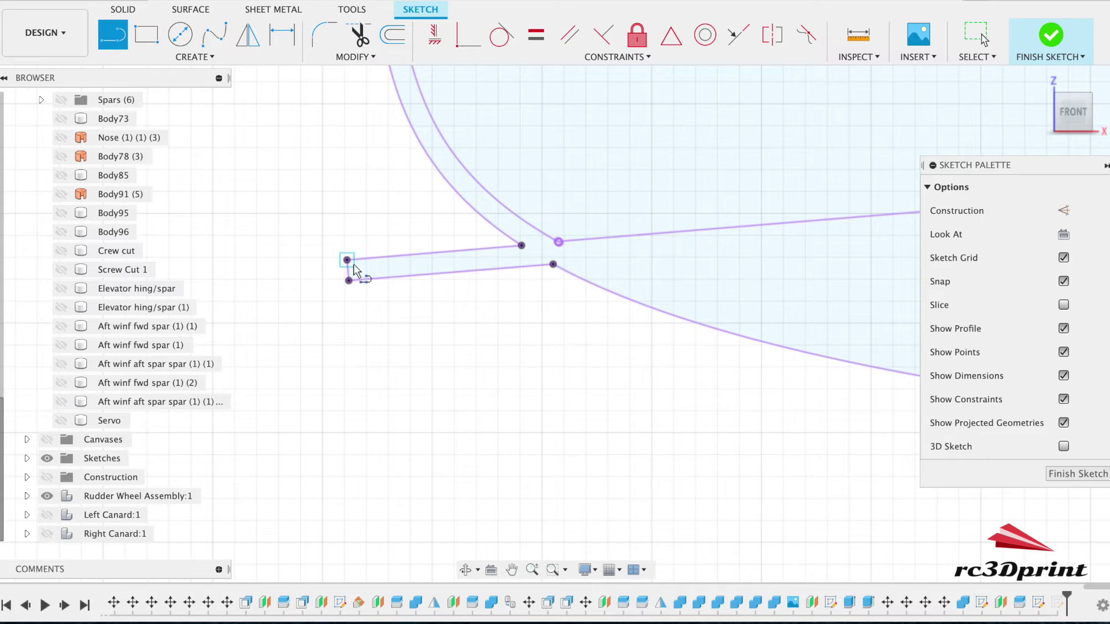
left_click(347, 260)
scroll(709, 438, "up", 2)
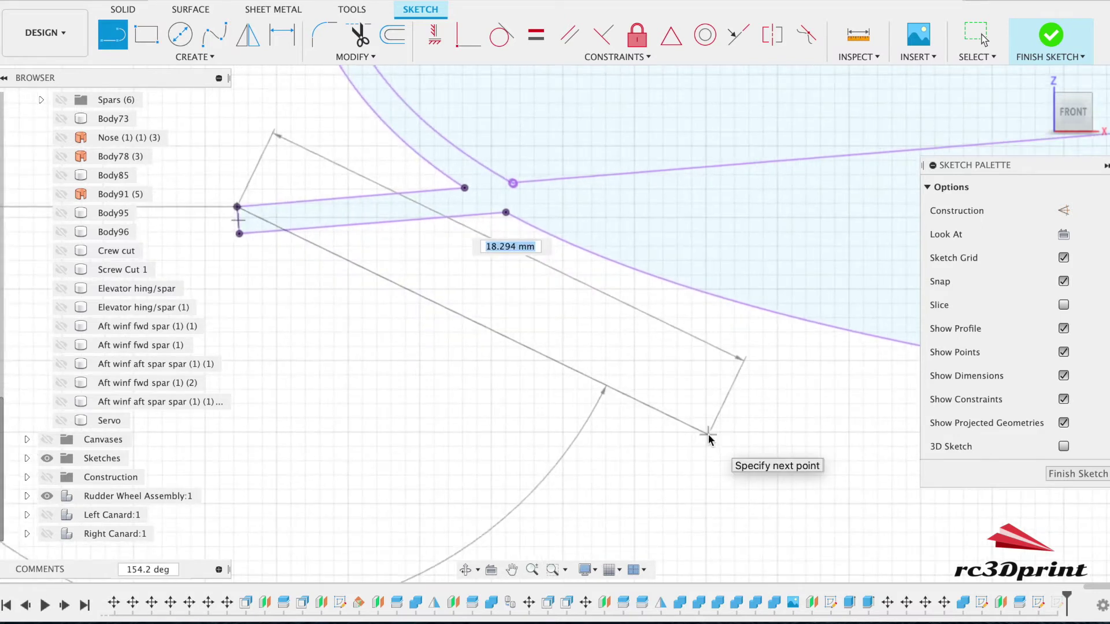
scroll(708, 437, "up", 1)
scroll(694, 443, "up", 3)
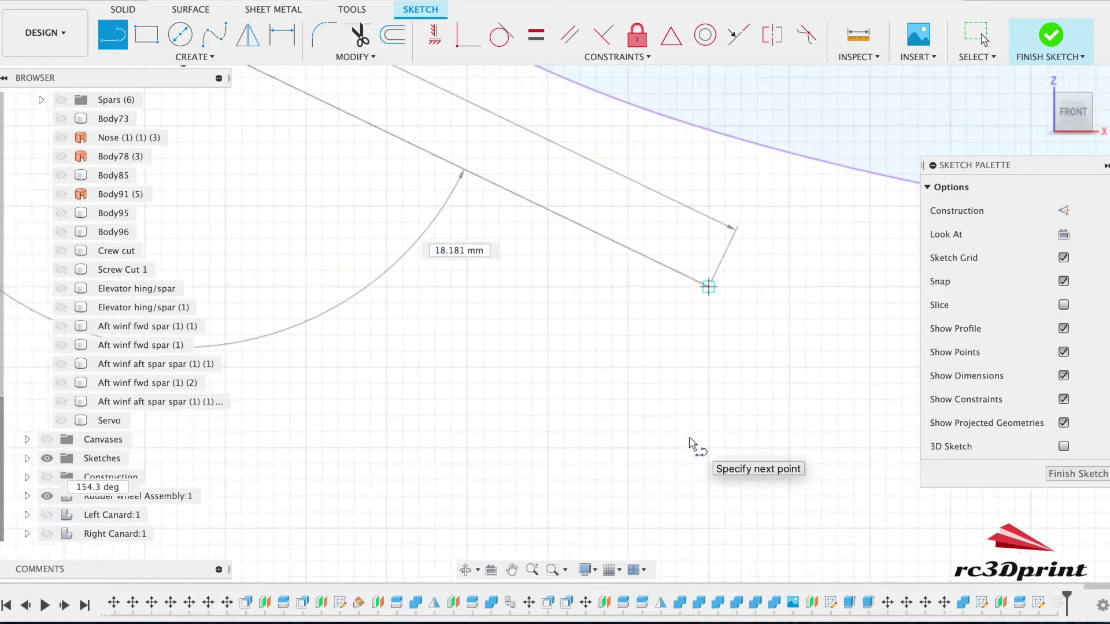
left_click(606, 470)
left_click(655, 467)
middle_click_drag(654, 468, 615, 491)
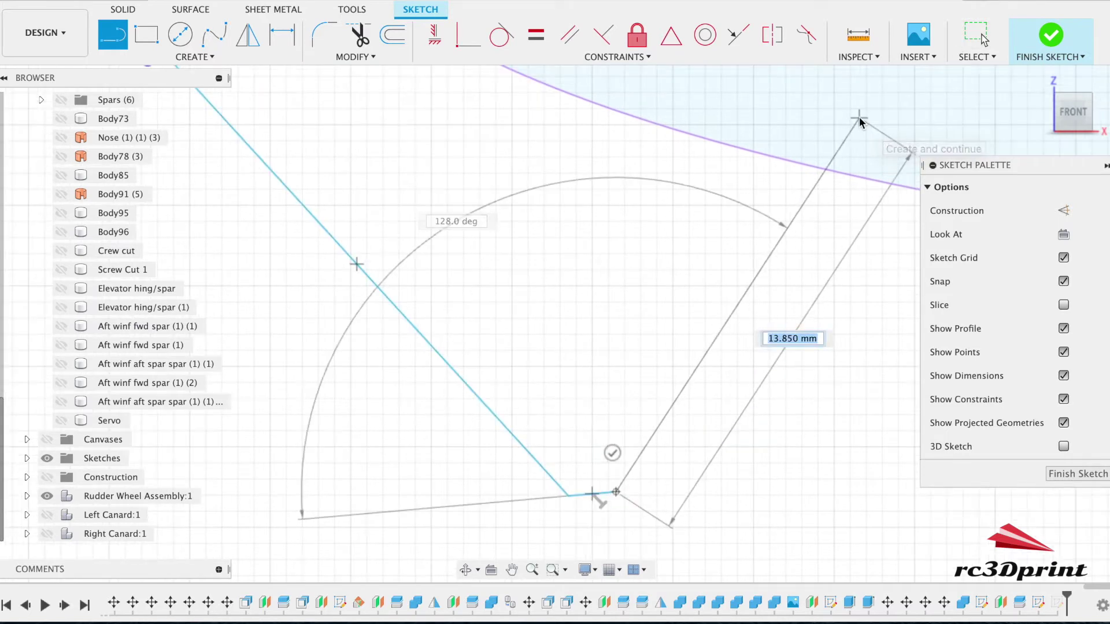
key("Escape")
Draw a line from the upper left end point of the V-shaped bottom line to its central peak
scroll(859, 117, "up", 10)
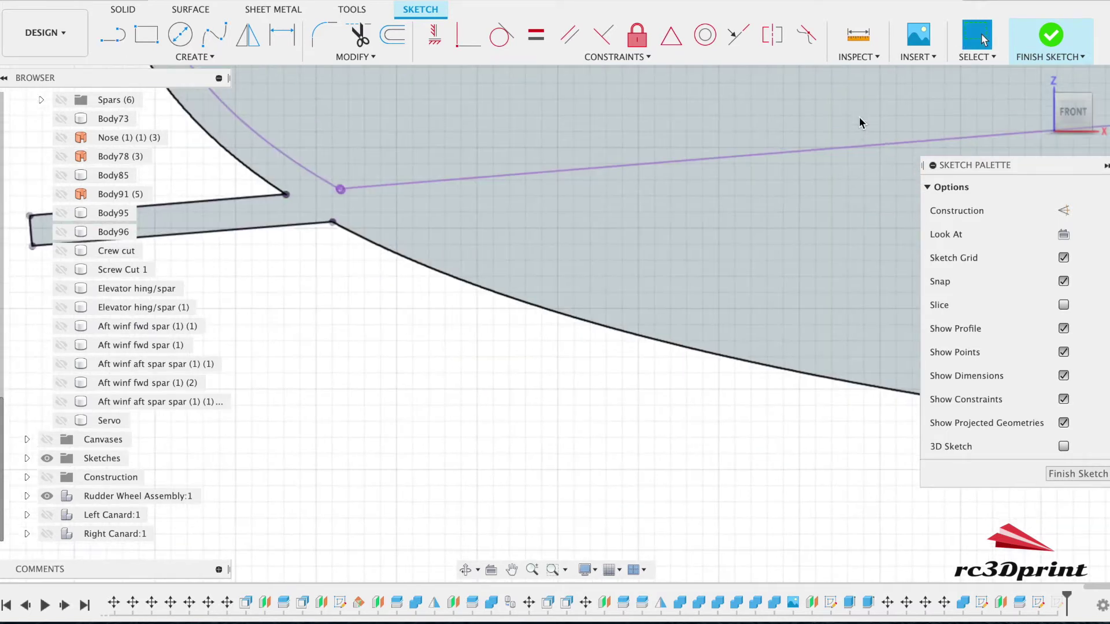
scroll(859, 116, "down", 5)
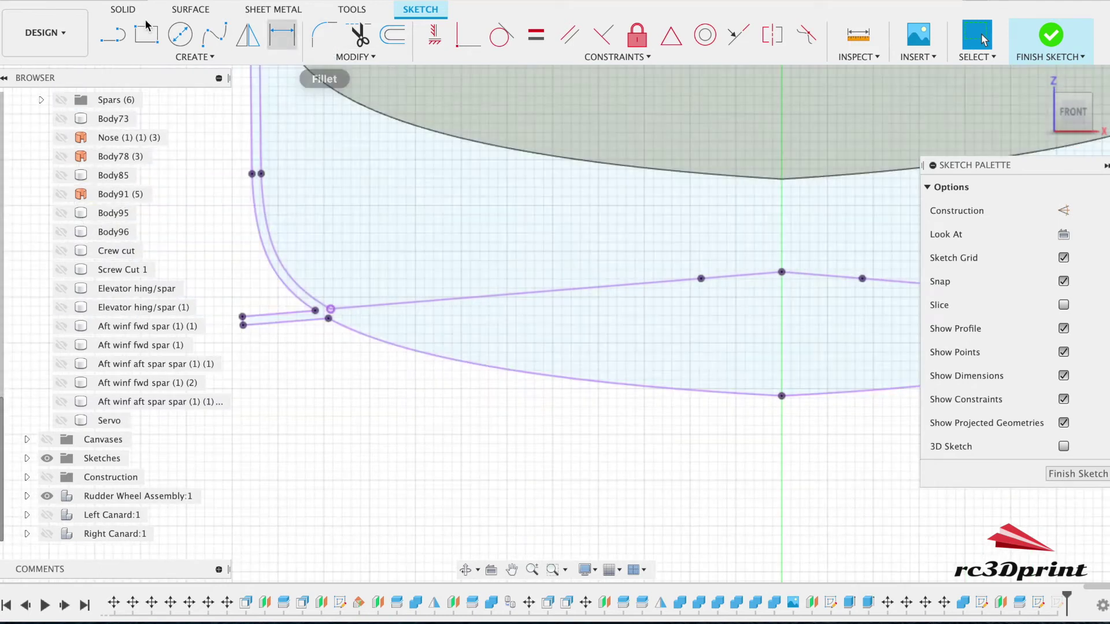
left_click(114, 36)
left_click(243, 317)
double_click(781, 272)
Draw a line from the central peak to the upper right end point of the V-shaped line and finish the sketch
scroll(797, 347, "right", 10)
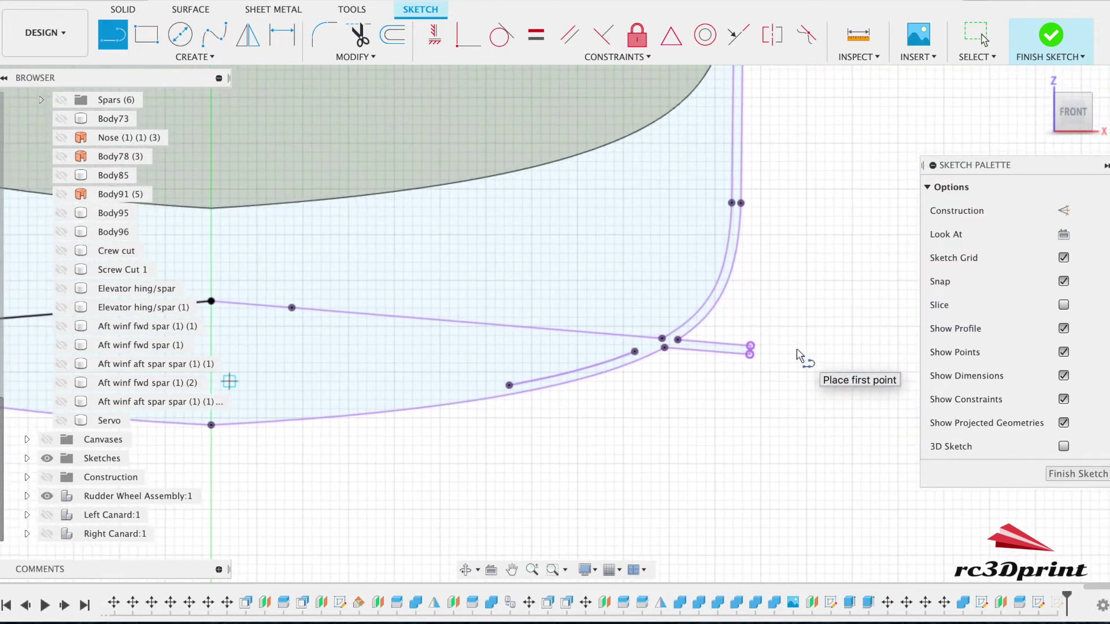
scroll(797, 355, "right", 1)
left_click(206, 295)
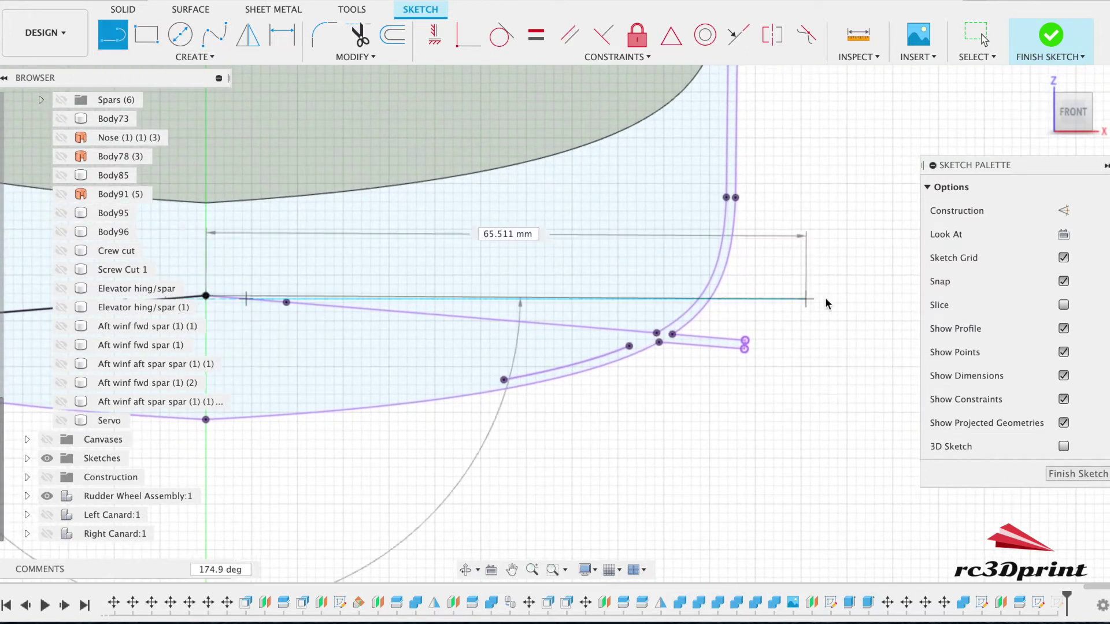
double_click(747, 343)
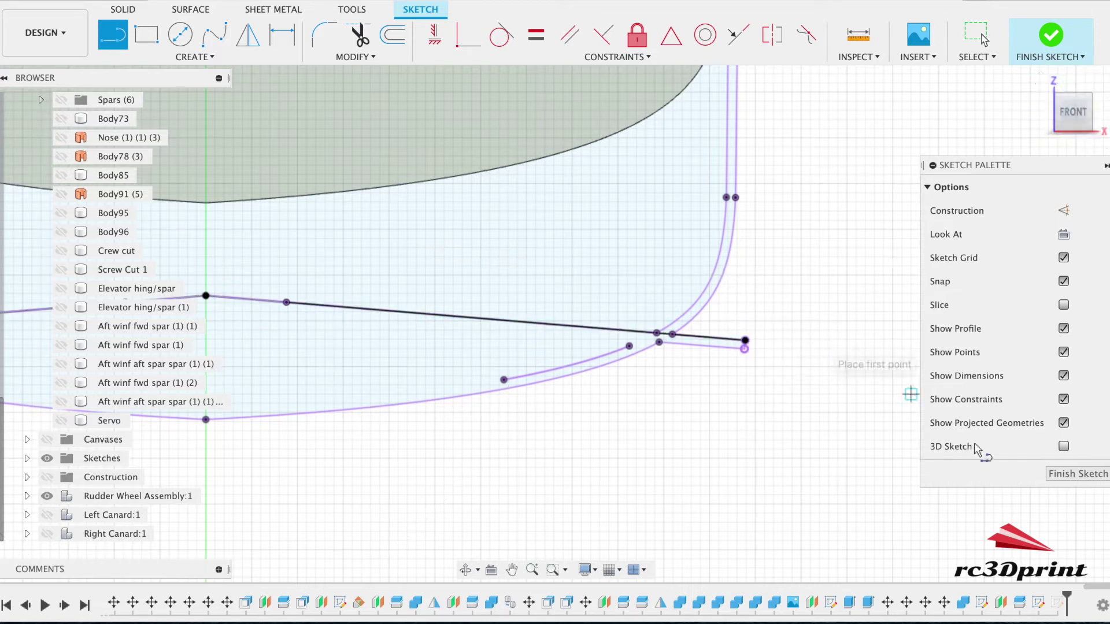
left_click(1056, 475)
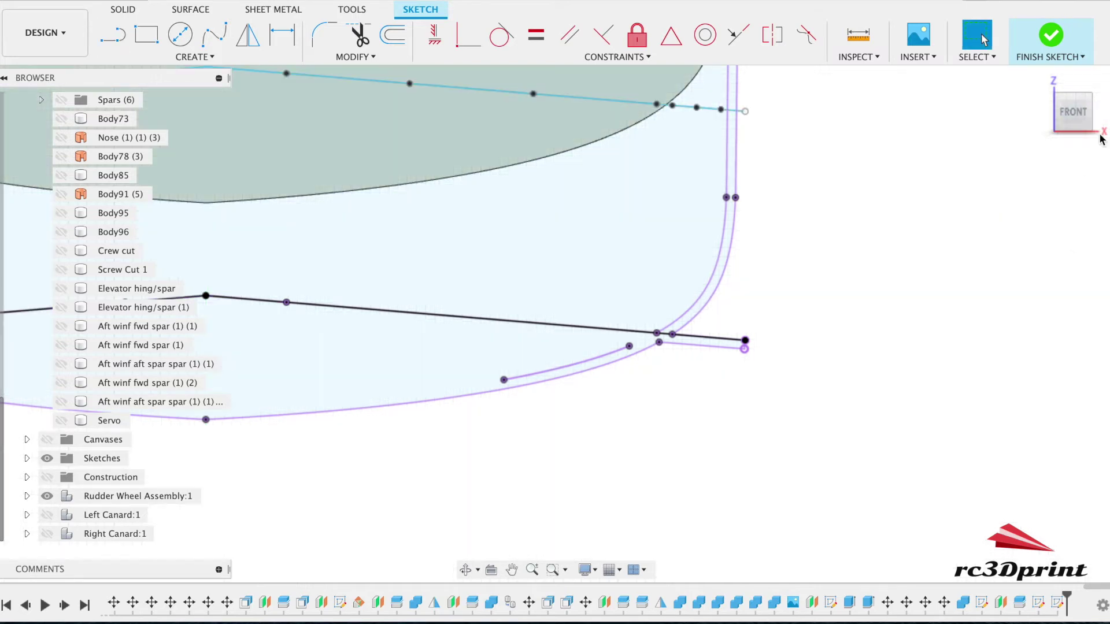
left_click_drag(1069, 115, 1033, 143)
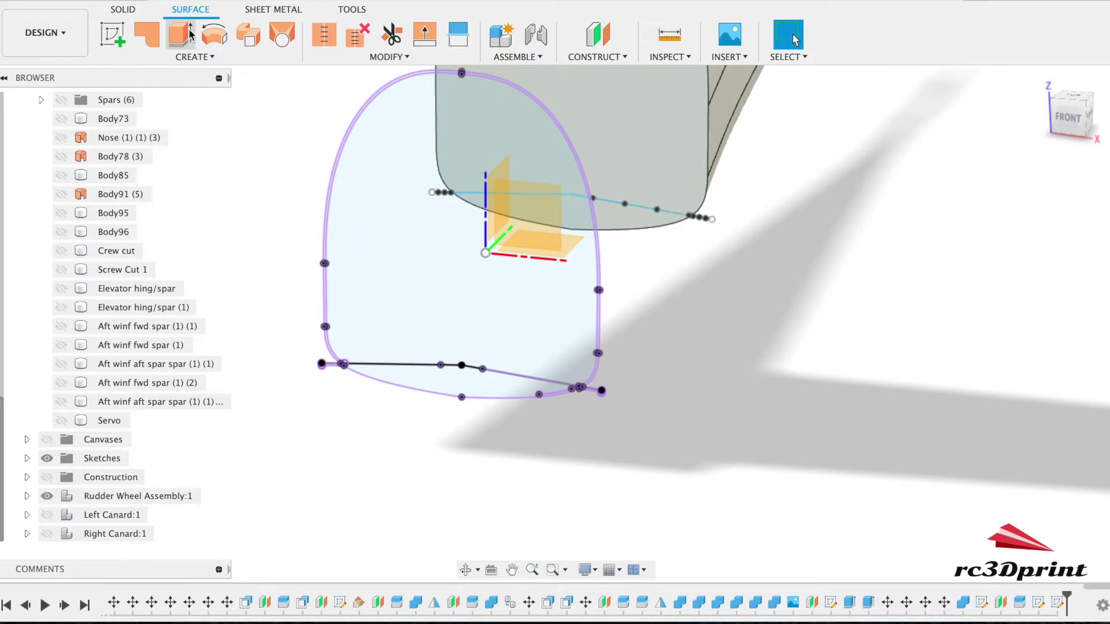
left_click(279, 38)
left_click(397, 372)
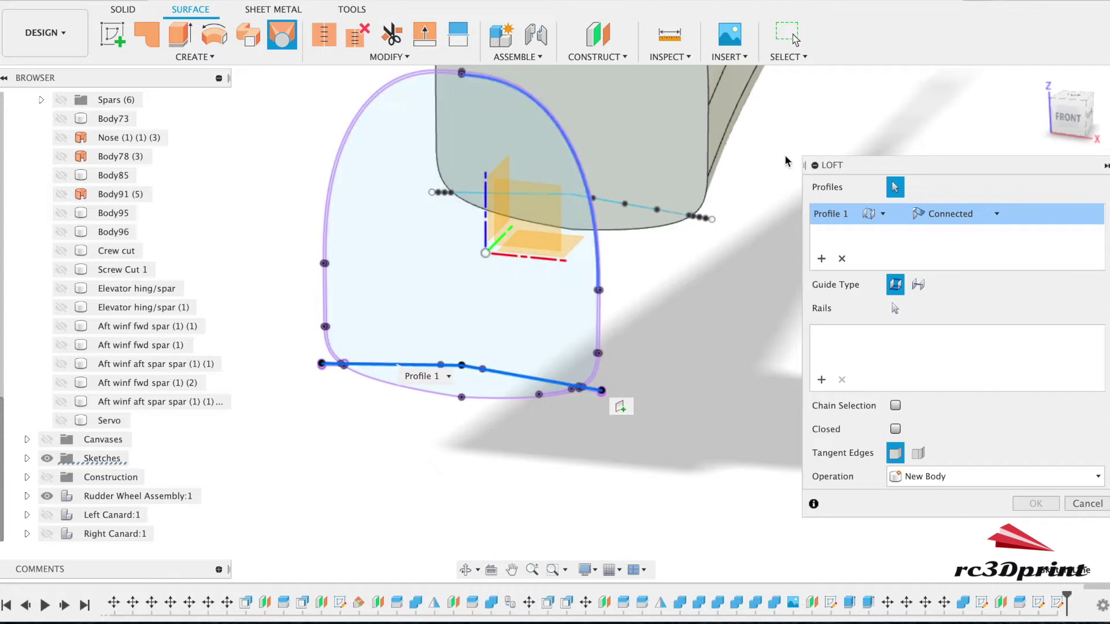
middle_click_drag(670, 183, 722, 200, "shift")
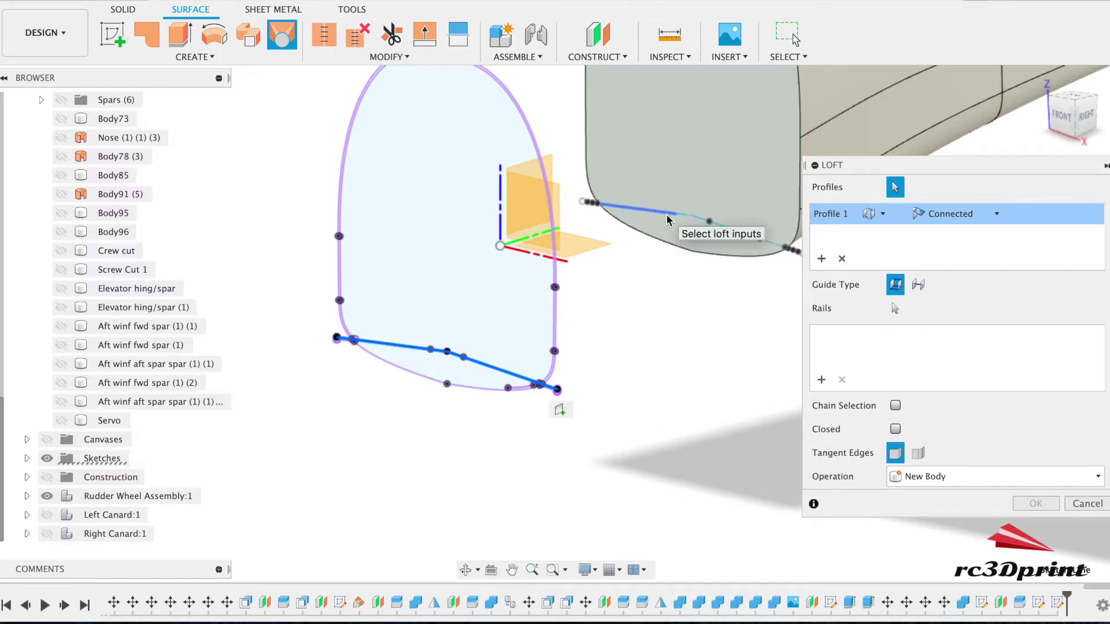
scroll(666, 220, "right", 5)
scroll(666, 220, "up", 3)
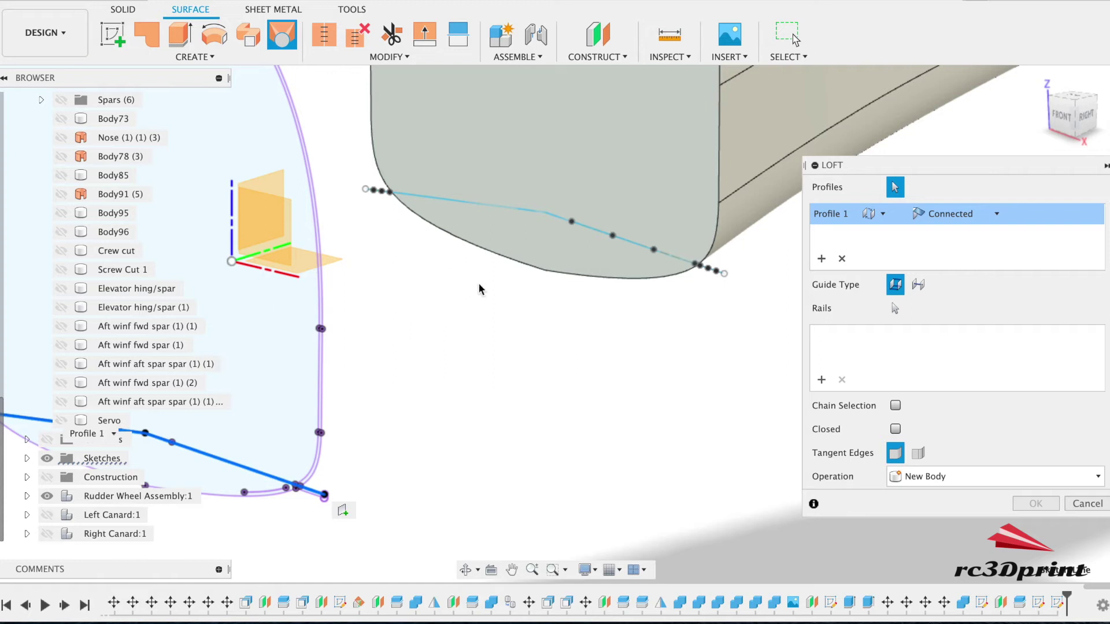
left_click(1088, 503)
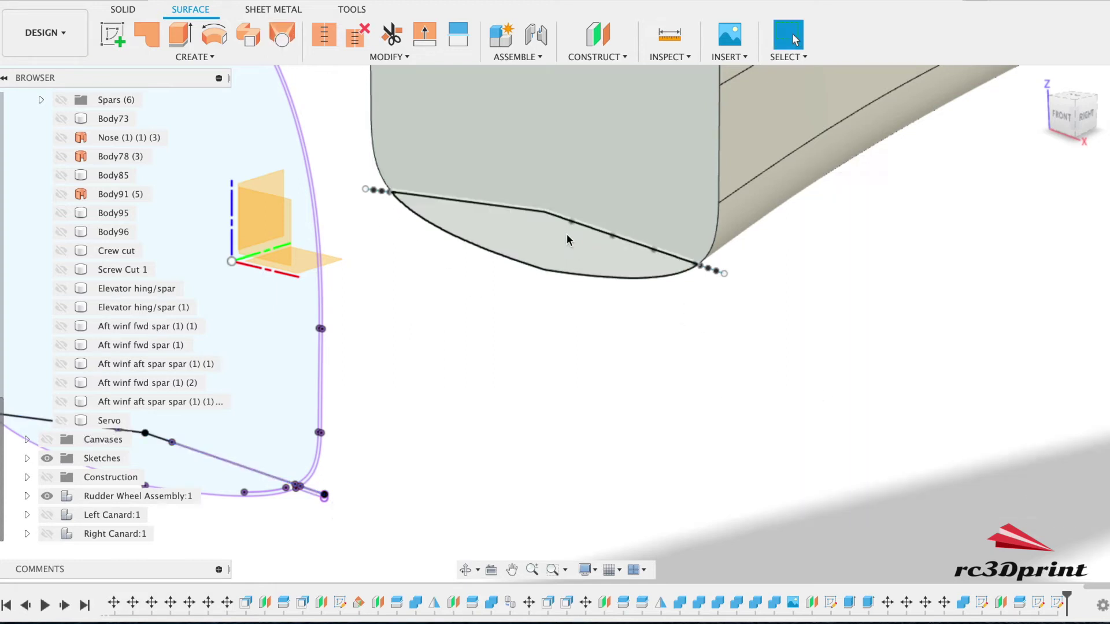
Edit the sketch on the rear fuselage section's front face and trace its V-shaped line from the left end point over the peak to the right end point
right_click(531, 214)
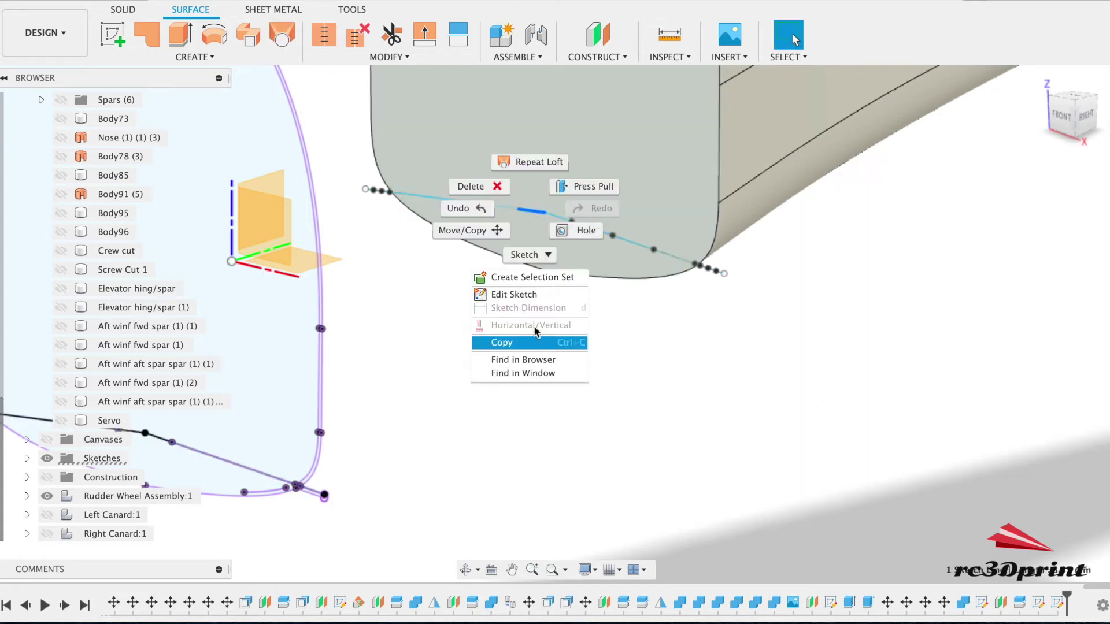
left_click(533, 297)
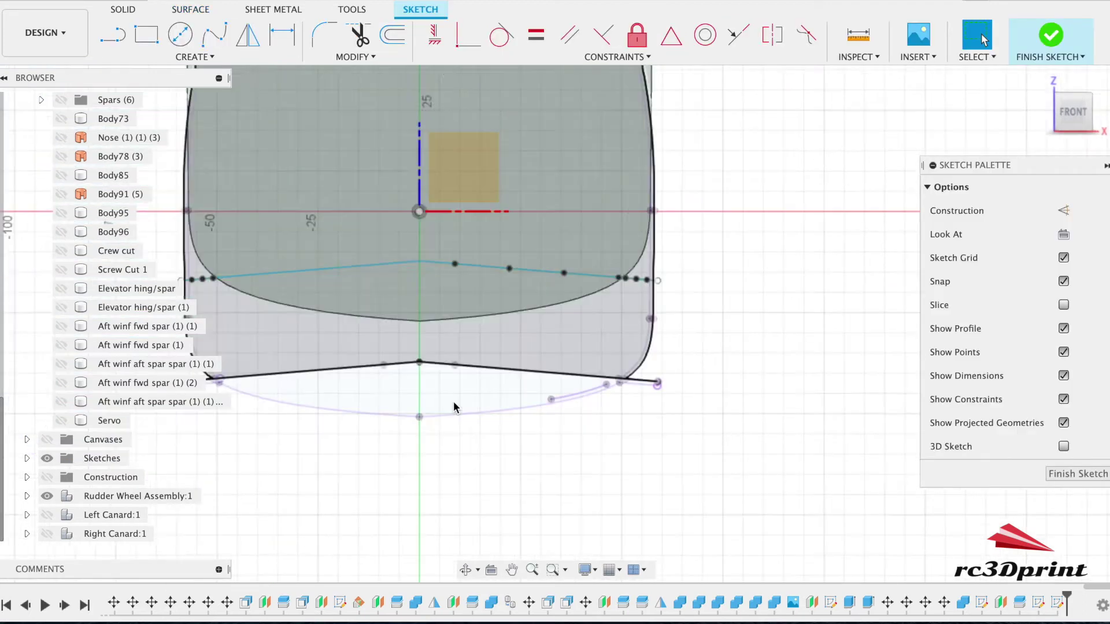
left_click(113, 36)
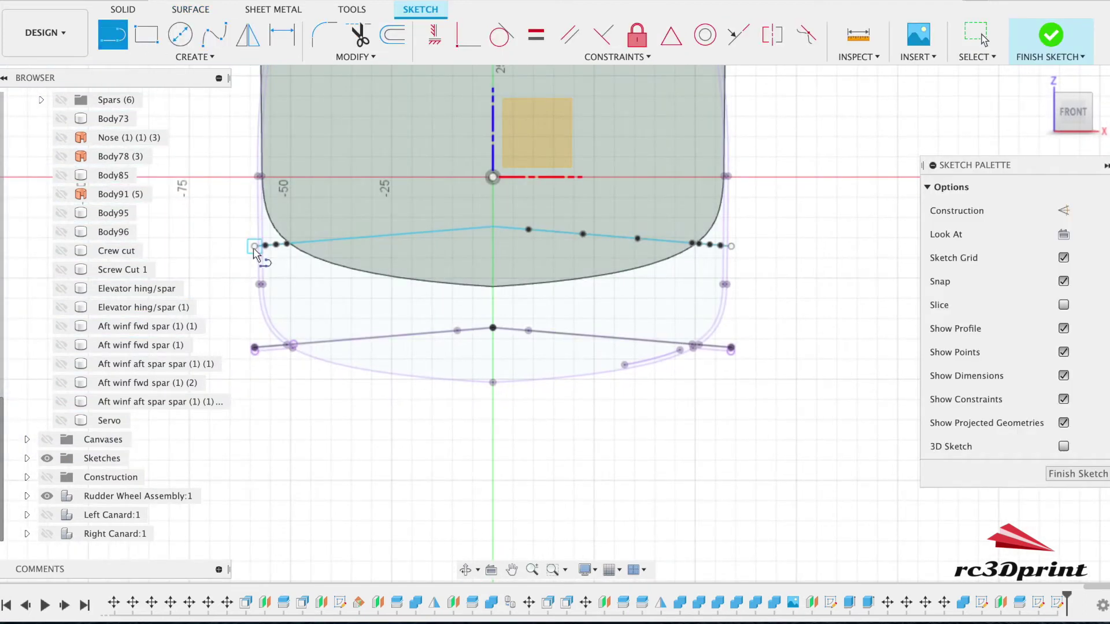
left_click(254, 247)
left_click(492, 227)
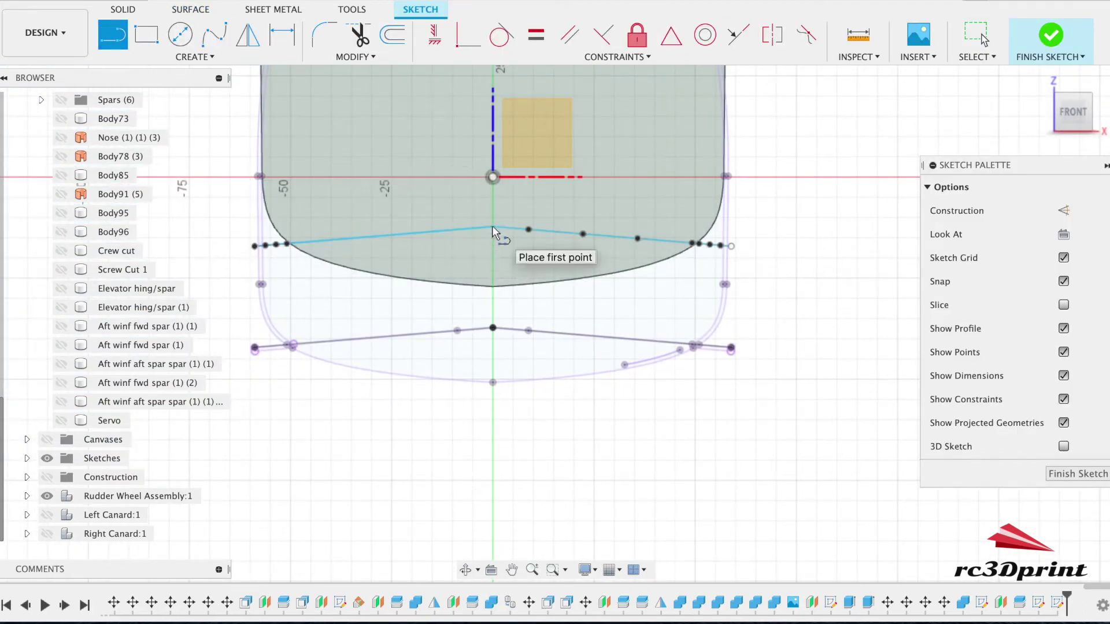
double_click(732, 247)
left_click_drag(1091, 96, 1054, 110)
key("e")
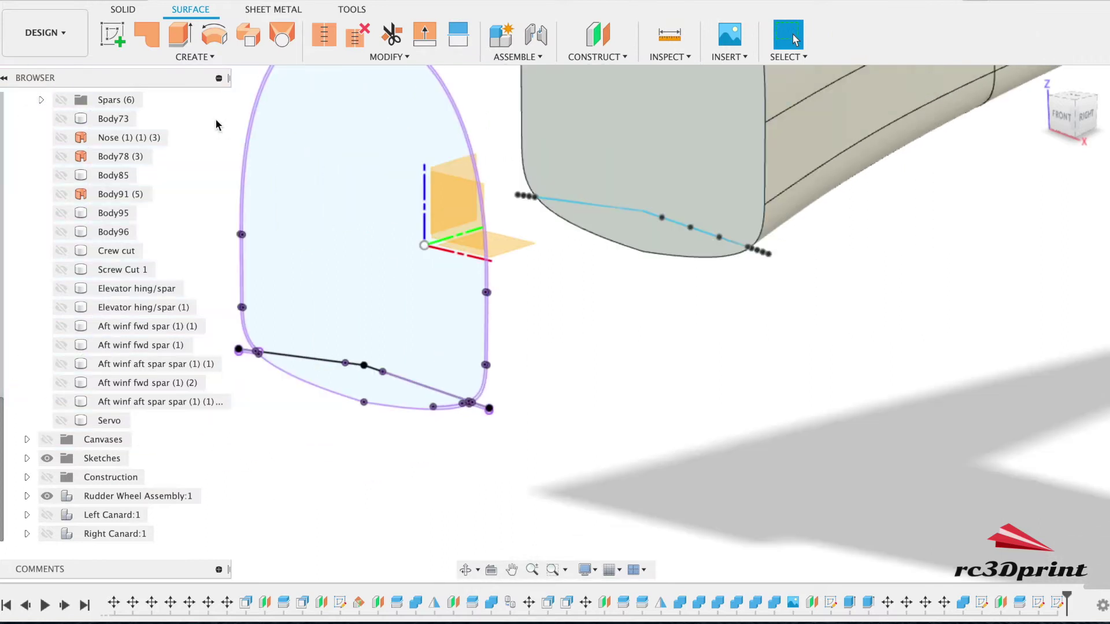
left_click(289, 38)
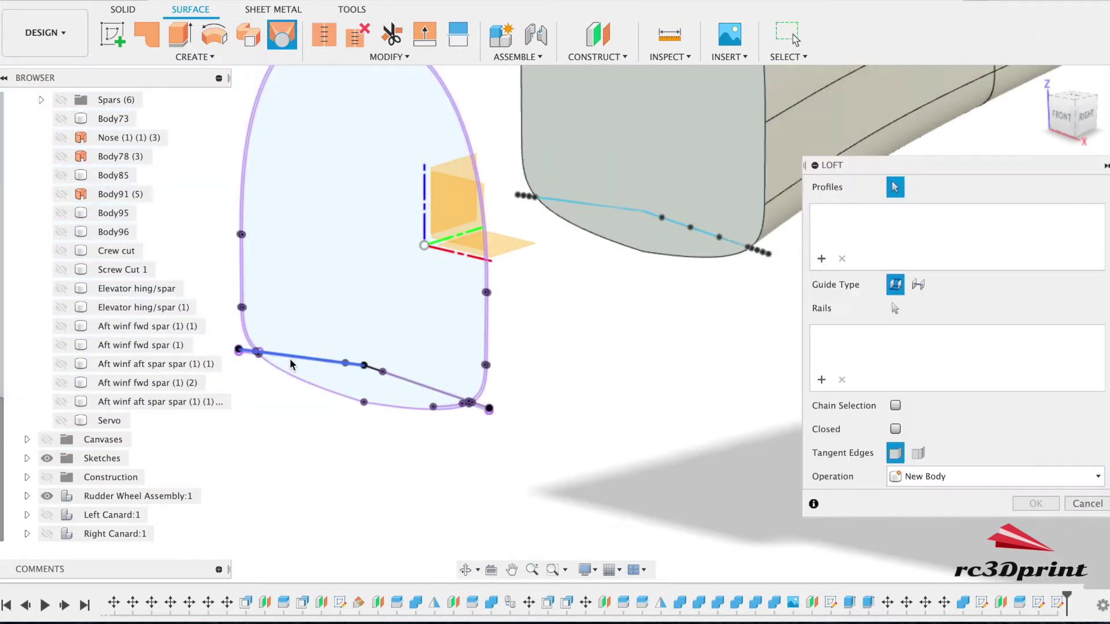
left_click(444, 389)
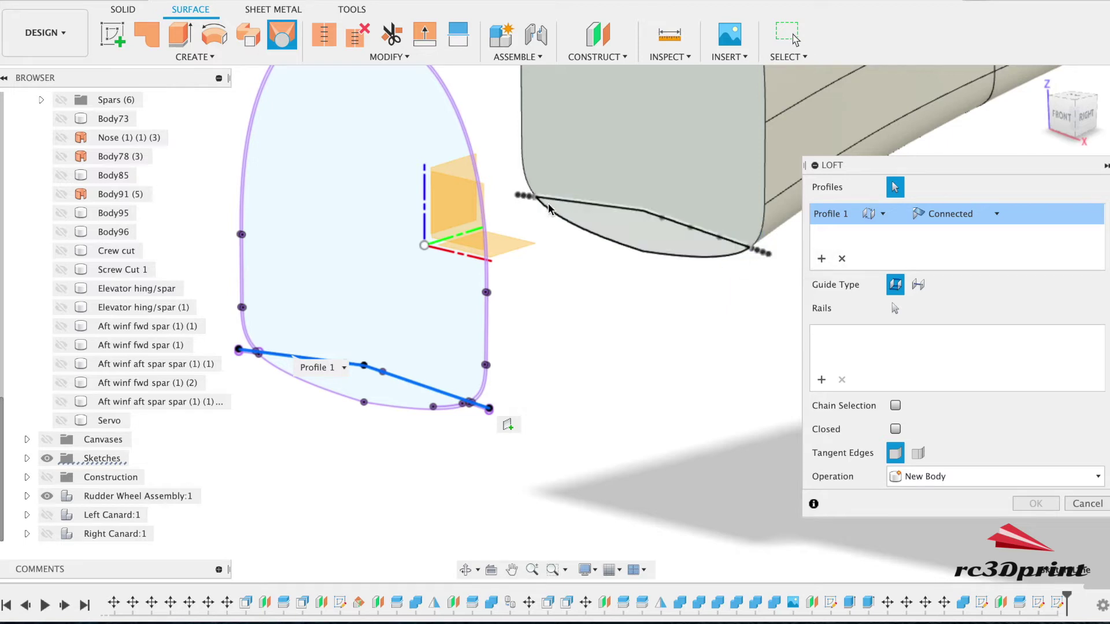
scroll(590, 283, "up", 5)
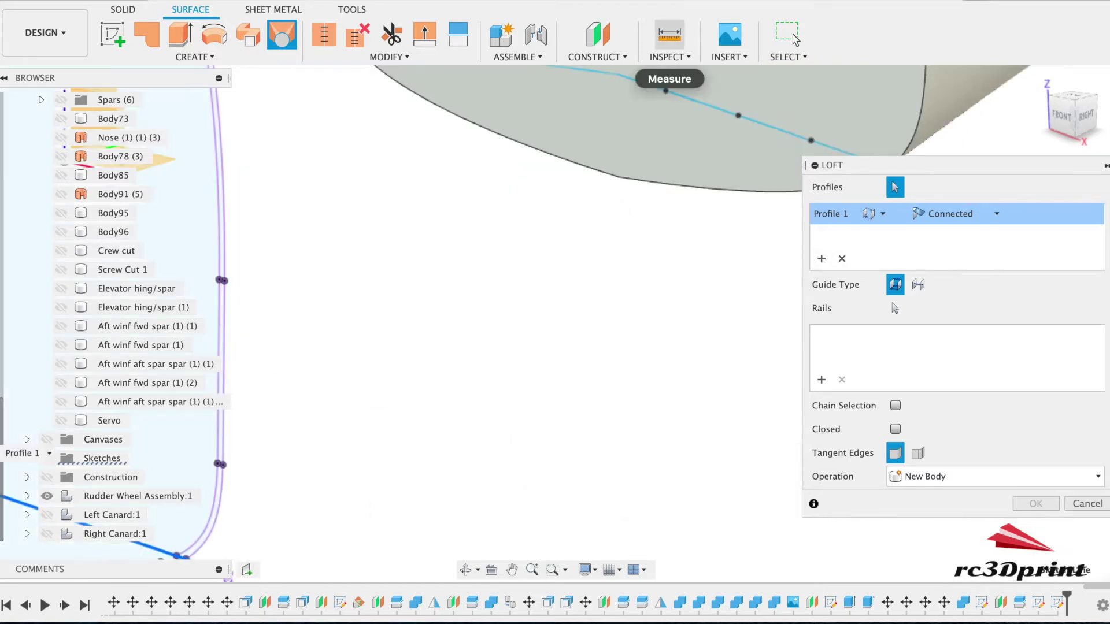
scroll(591, 283, "up", 5)
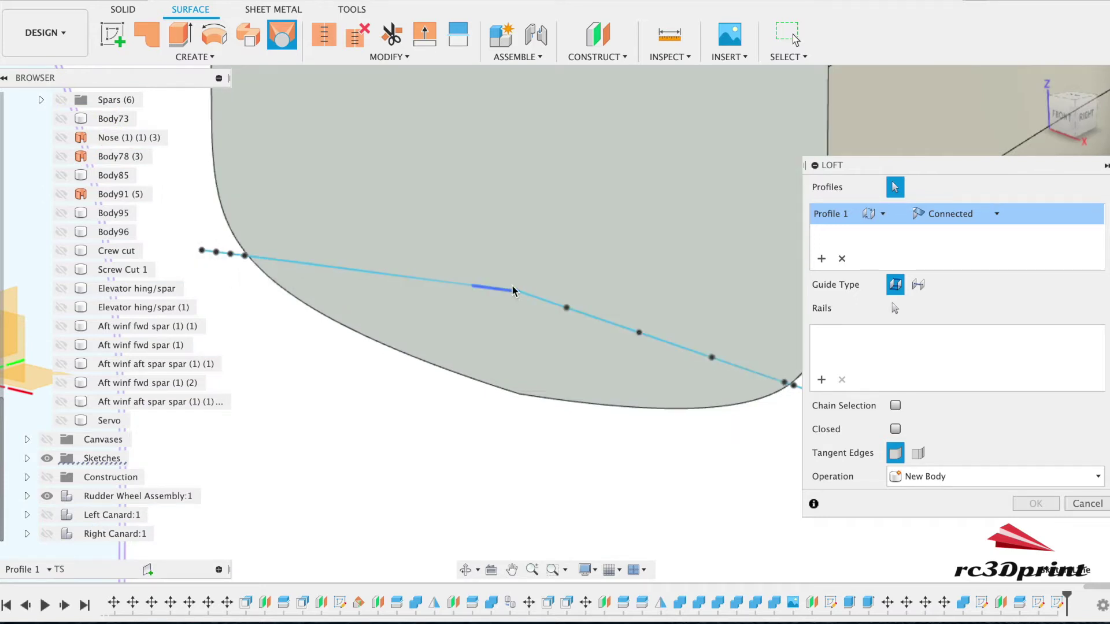
left_click(1087, 504)
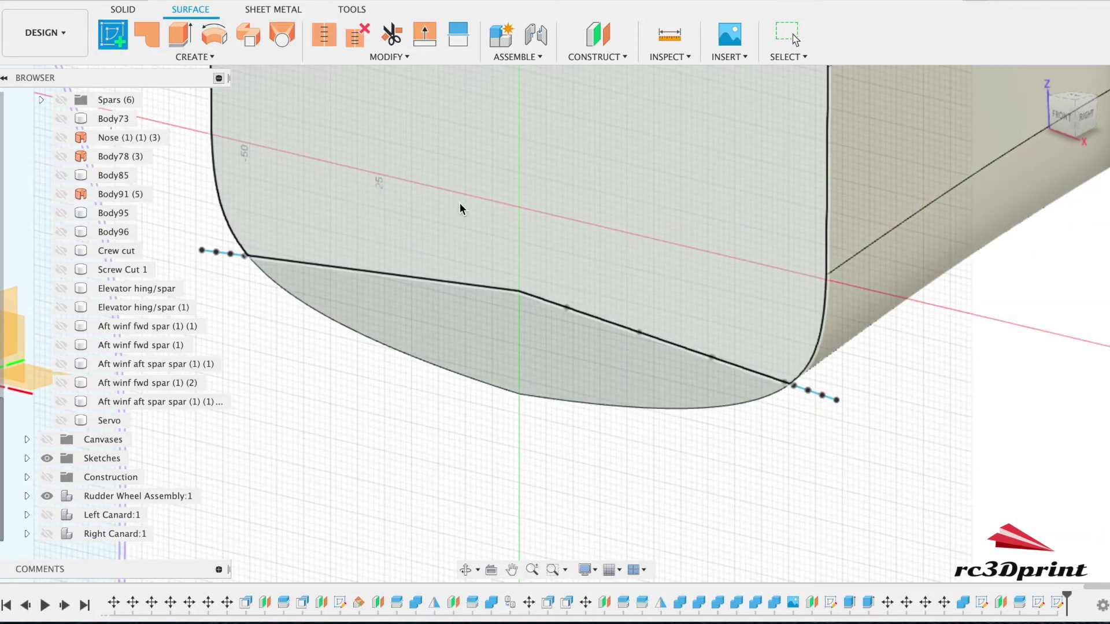
Start a new sketch on the rear fuselage section's front face and draw a line from the V-shaped line's left end point to its central peak
left_click(461, 211)
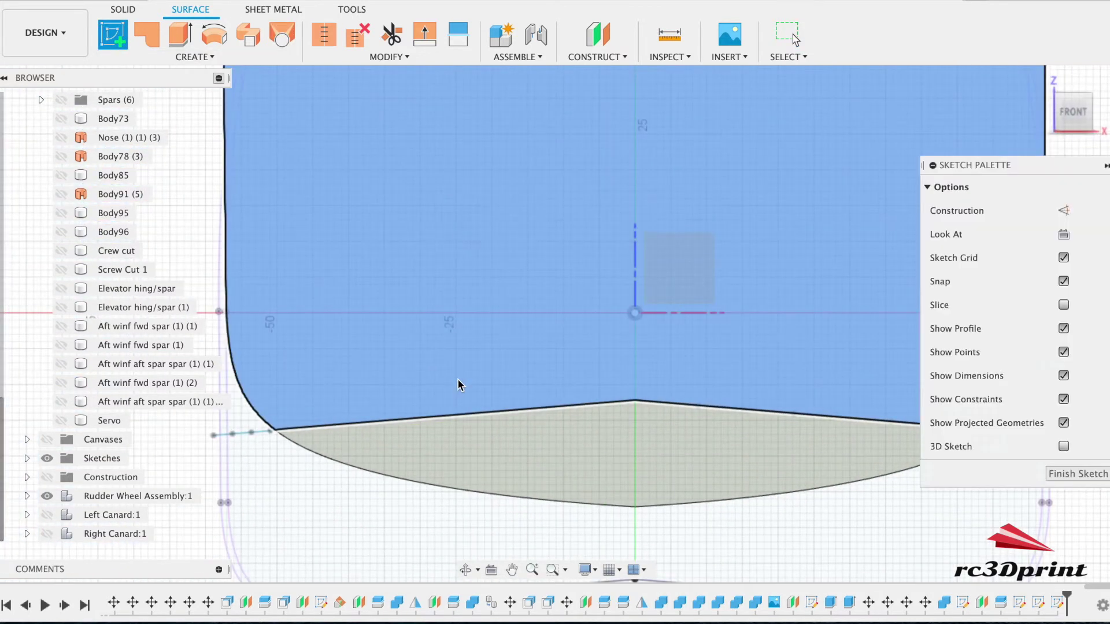
left_click(460, 384)
key("l")
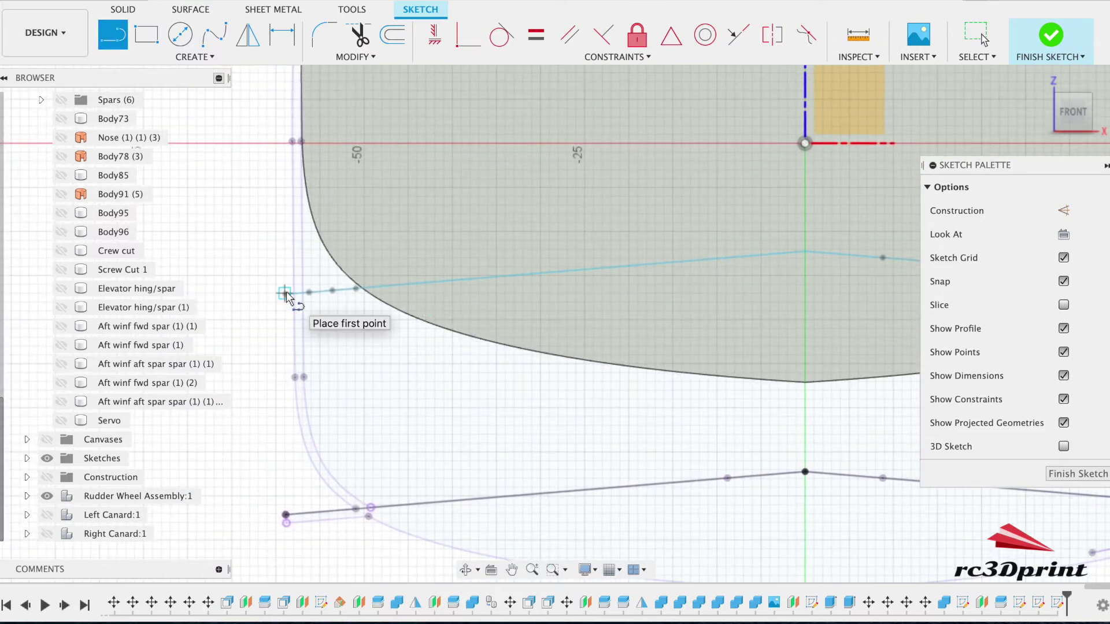
scroll(286, 295, "up", 3)
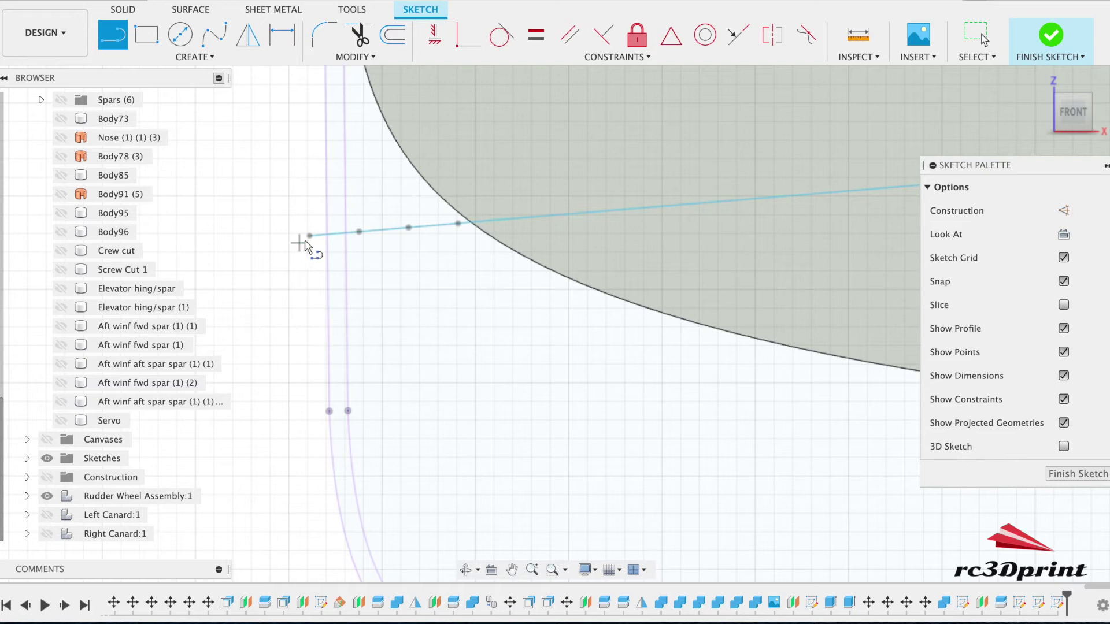
left_click(307, 234)
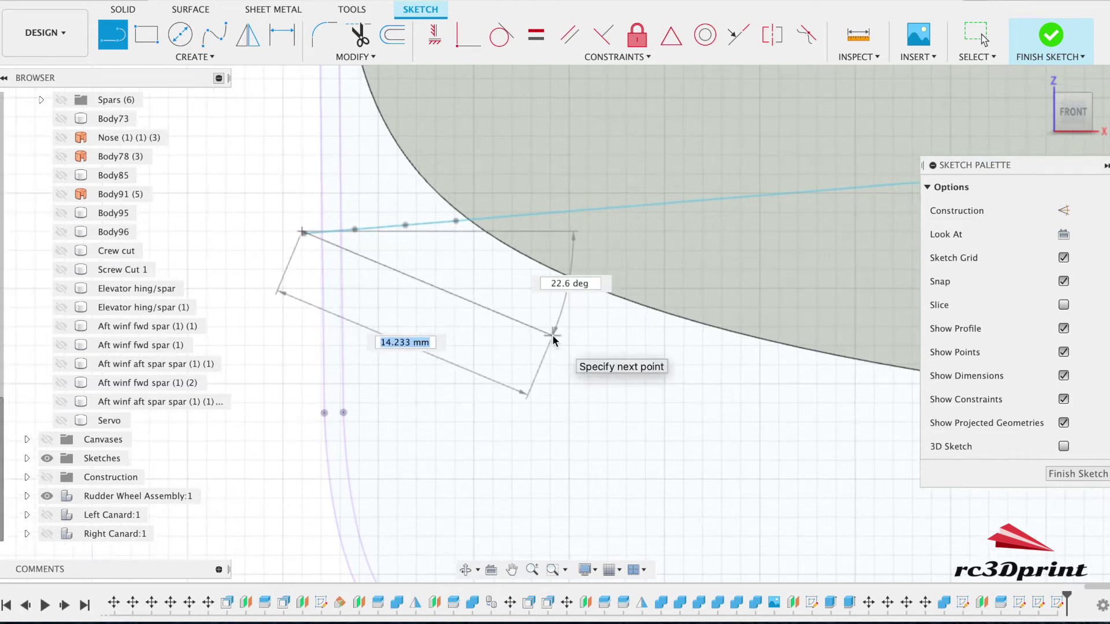
scroll(553, 341, "right", 1)
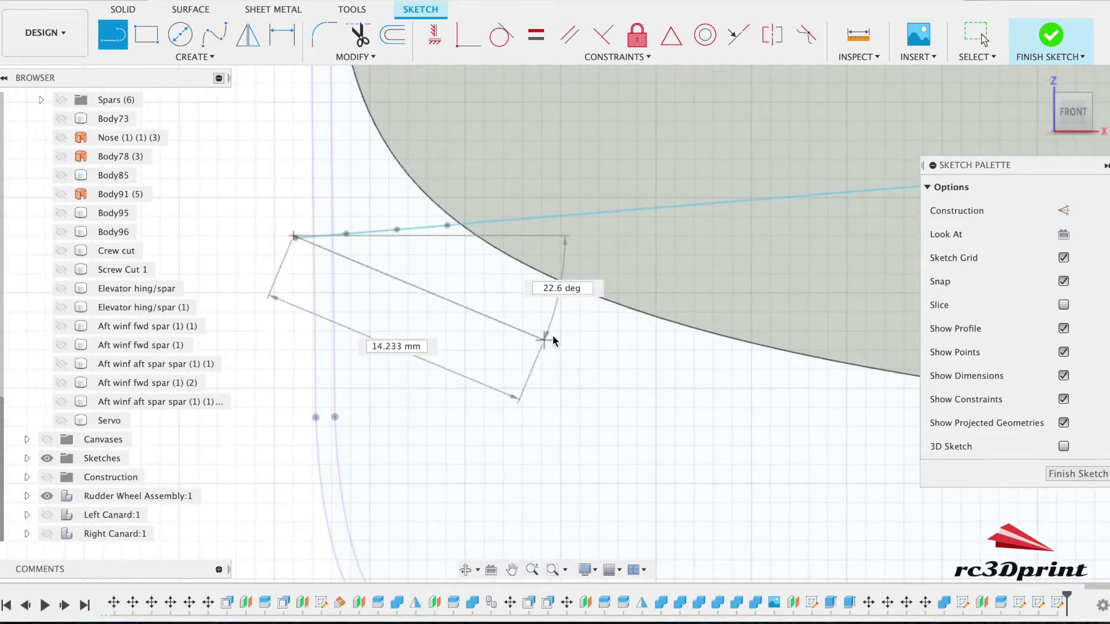
left_click(1068, 119)
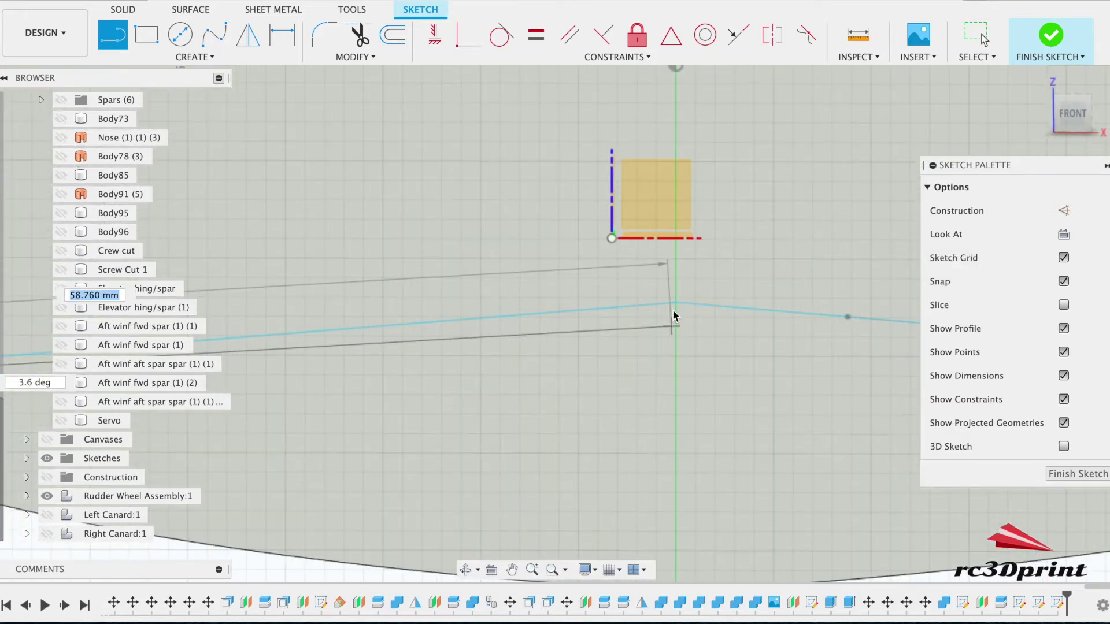
left_click(676, 303)
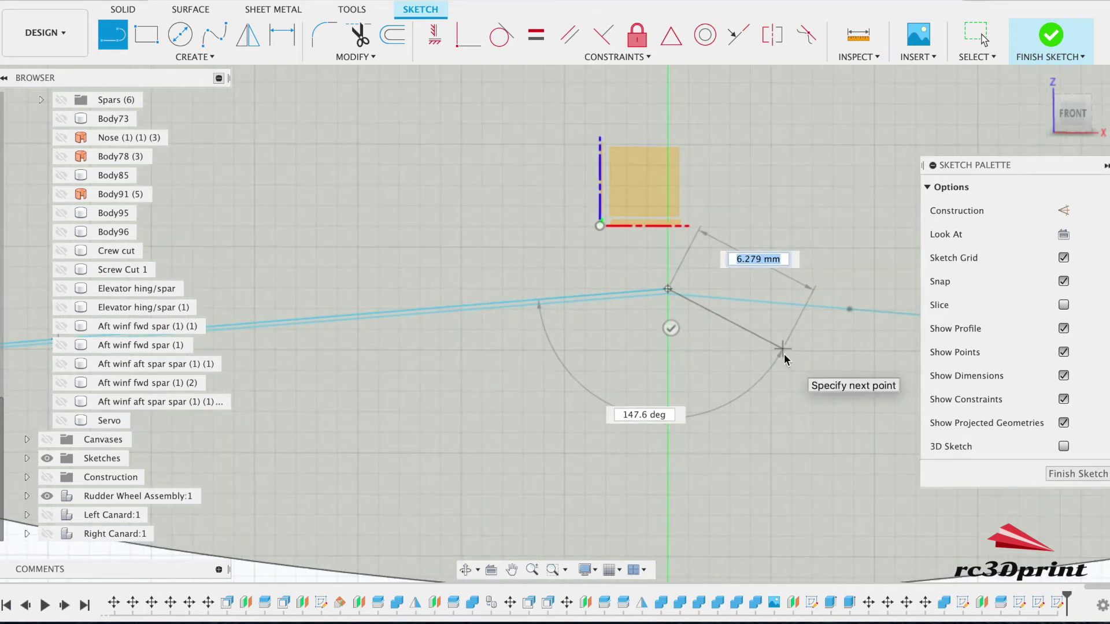
Continue the line from the central peak to the V-shaped line's right end point, about 59 mm long, and finish the sketch
scroll(784, 355, "right", 8)
scroll(784, 355, "left", 6)
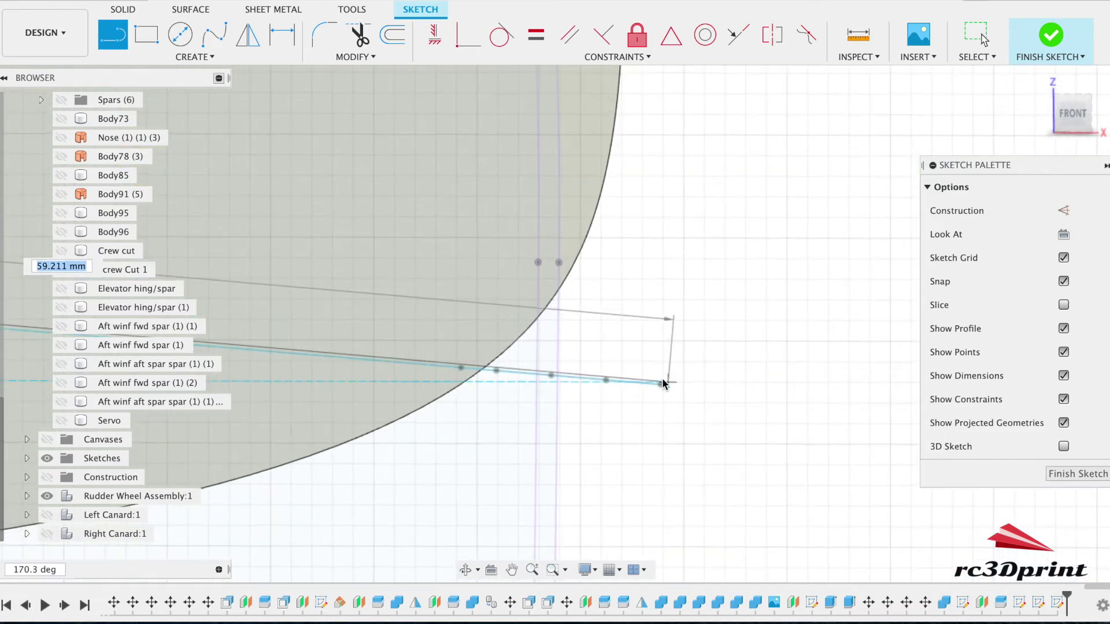
left_click(662, 382)
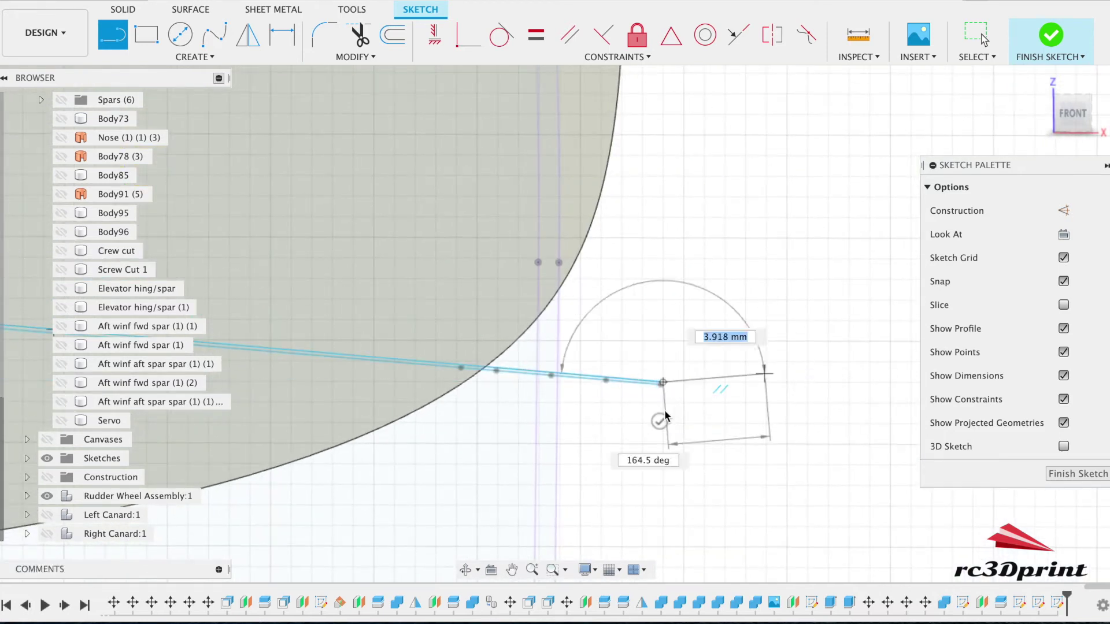
left_click(658, 420)
left_click(1051, 47)
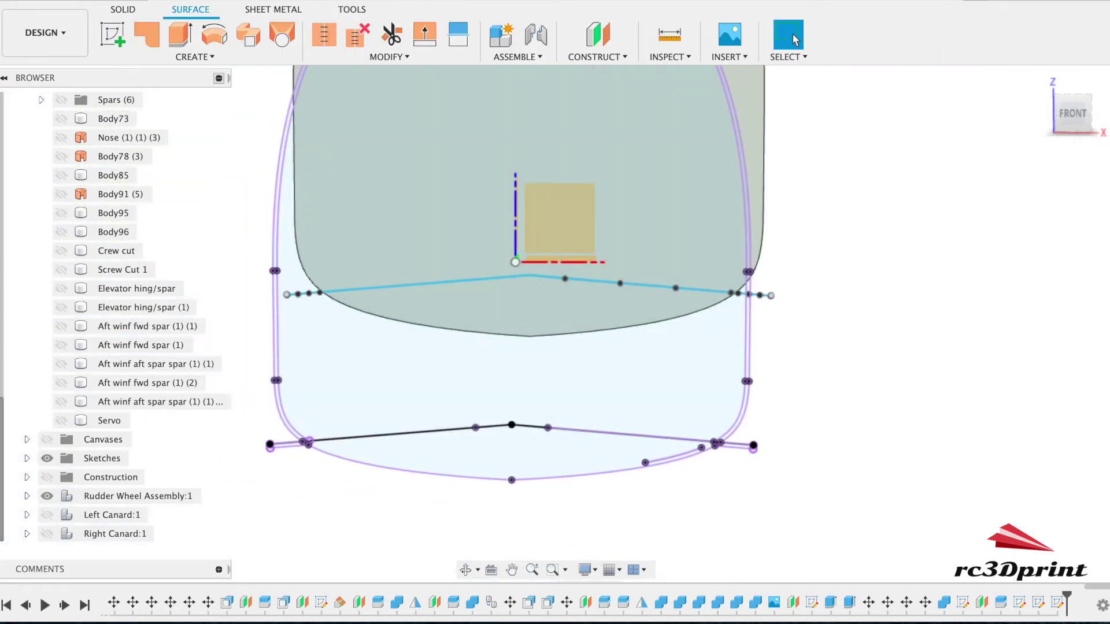
Loft a surface as a new body between the V-shaped lines at the front outline and the rear fuselage section
left_click(282, 35)
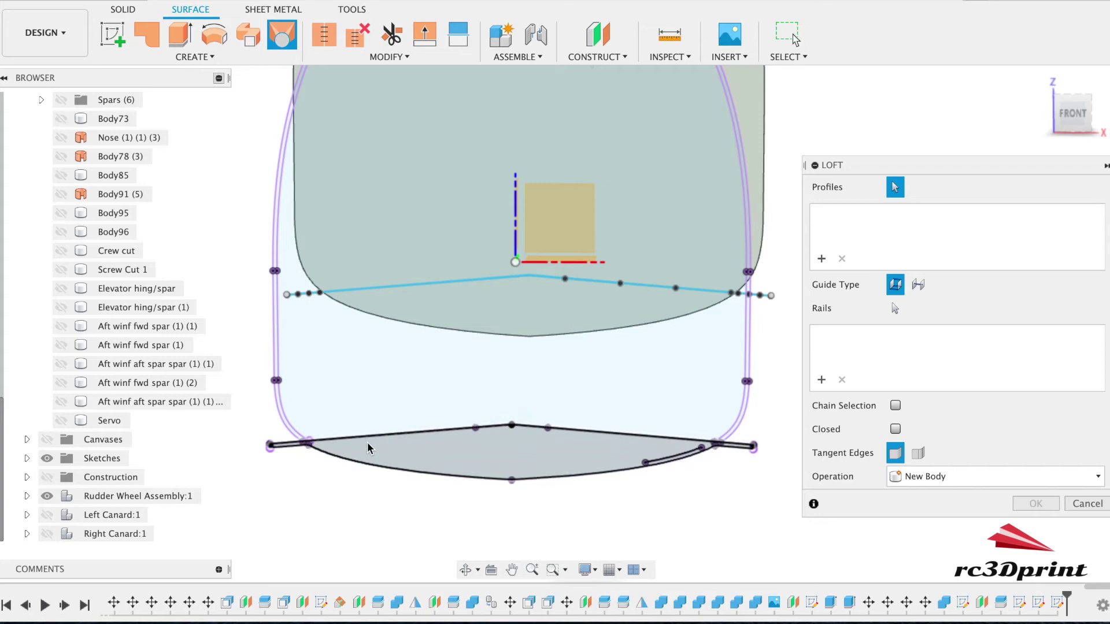
left_click(368, 436)
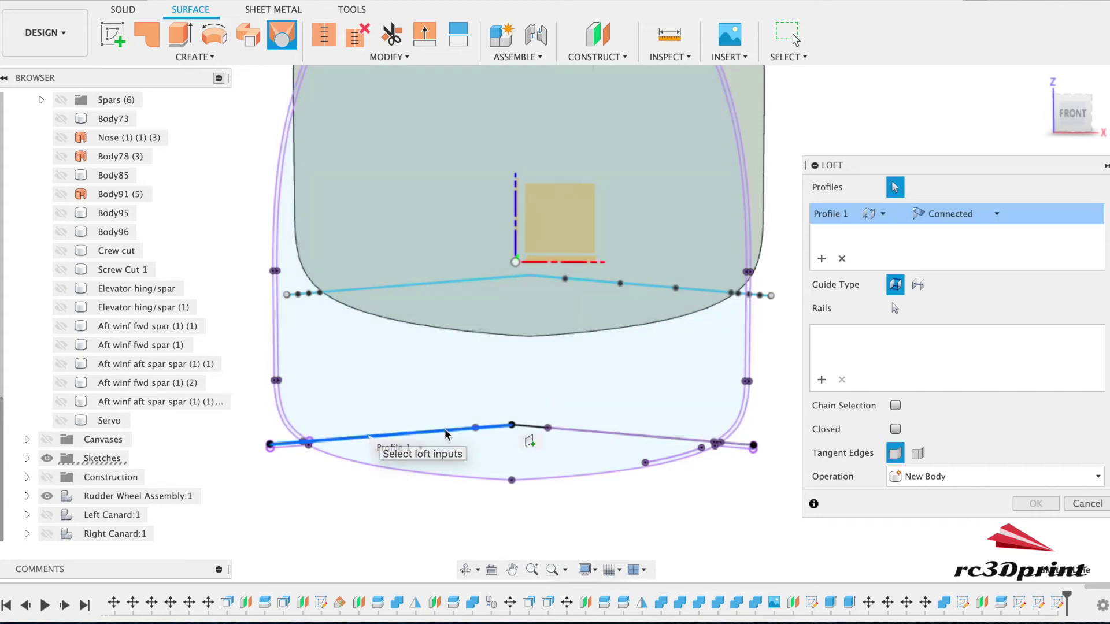
left_click(443, 288)
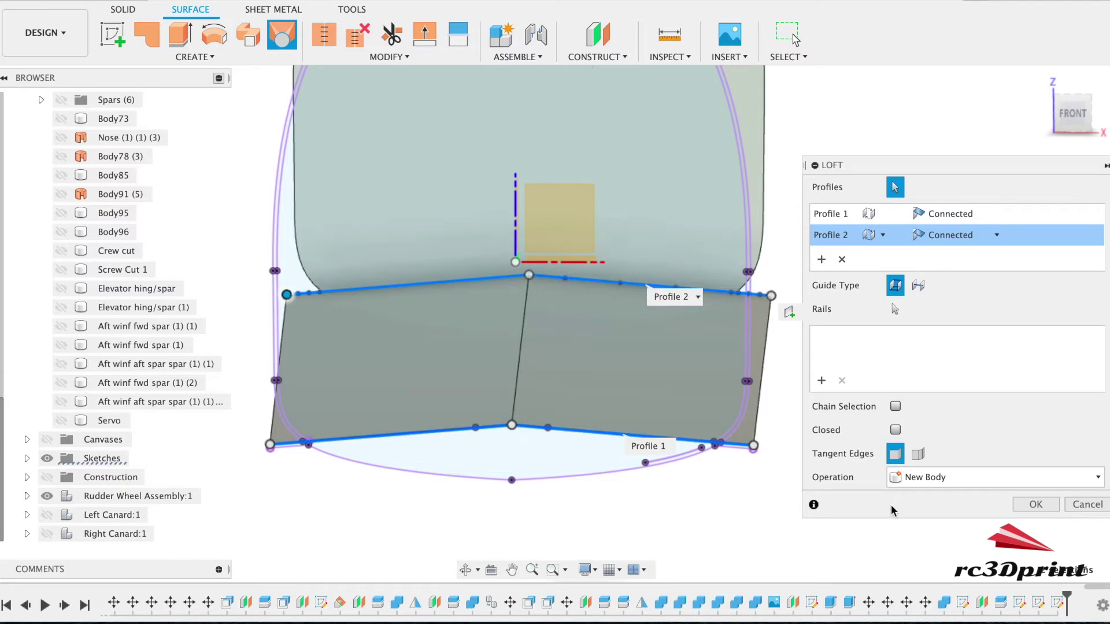
left_click(1035, 505)
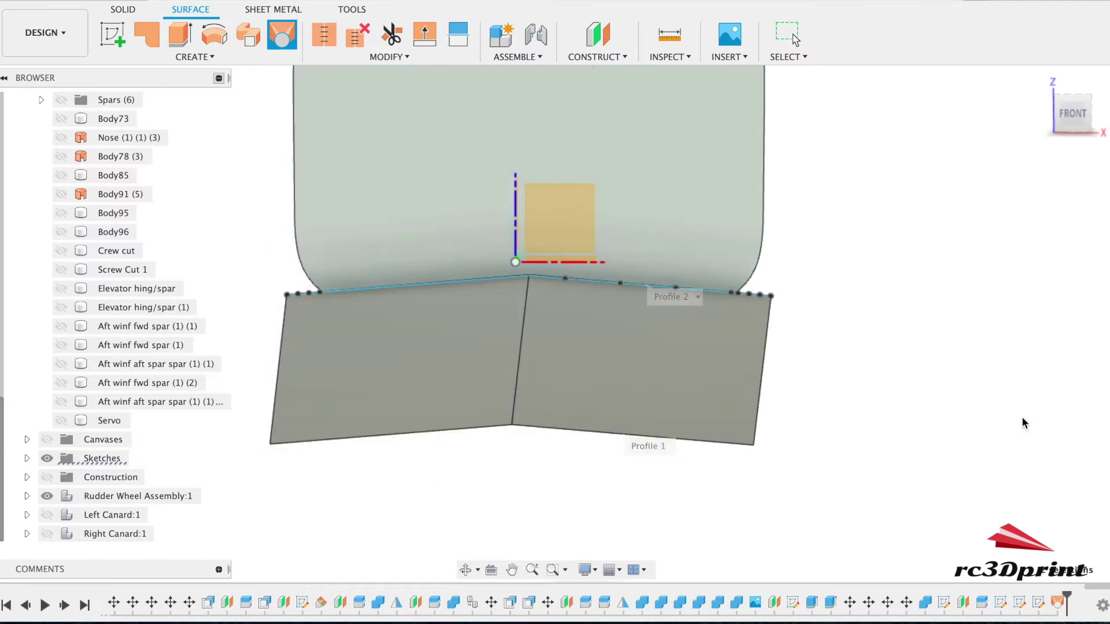
Show the middle fuselage body Fuselage 1 (1) (1) (1) together with the lofted surface
left_click_drag(1070, 116, 975, 124)
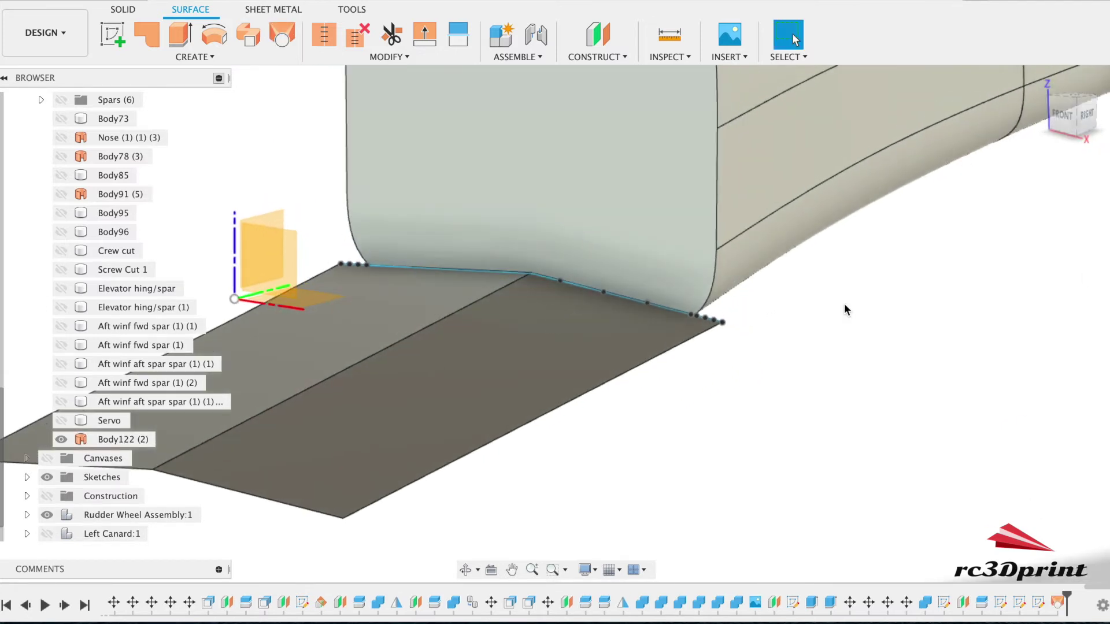
scroll(775, 419, "down", 5)
scroll(89, 316, "up", 10)
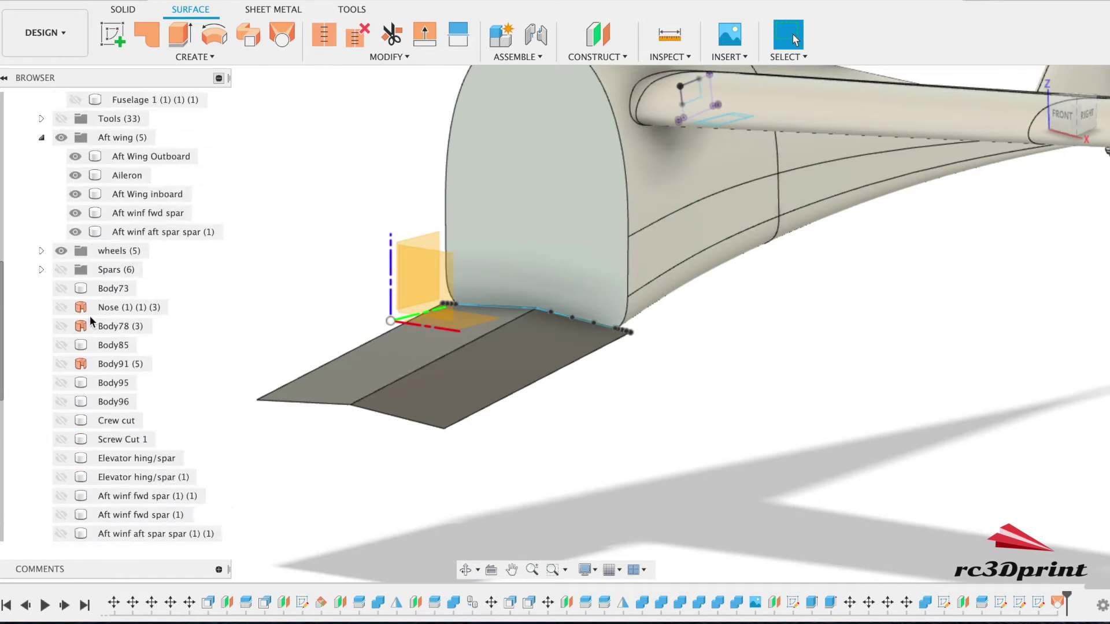
left_click(77, 327)
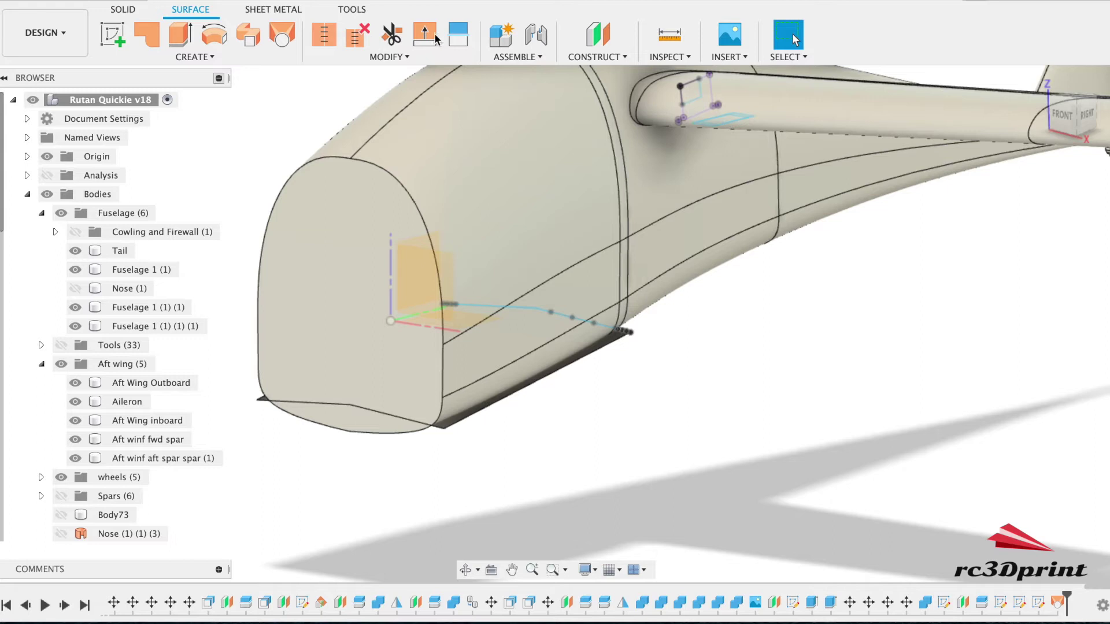
Split the middle fuselage body Fuselage 1 (1) (1) (1) using the lofted V-shaped surface as the splitting tool
left_click(120, 11)
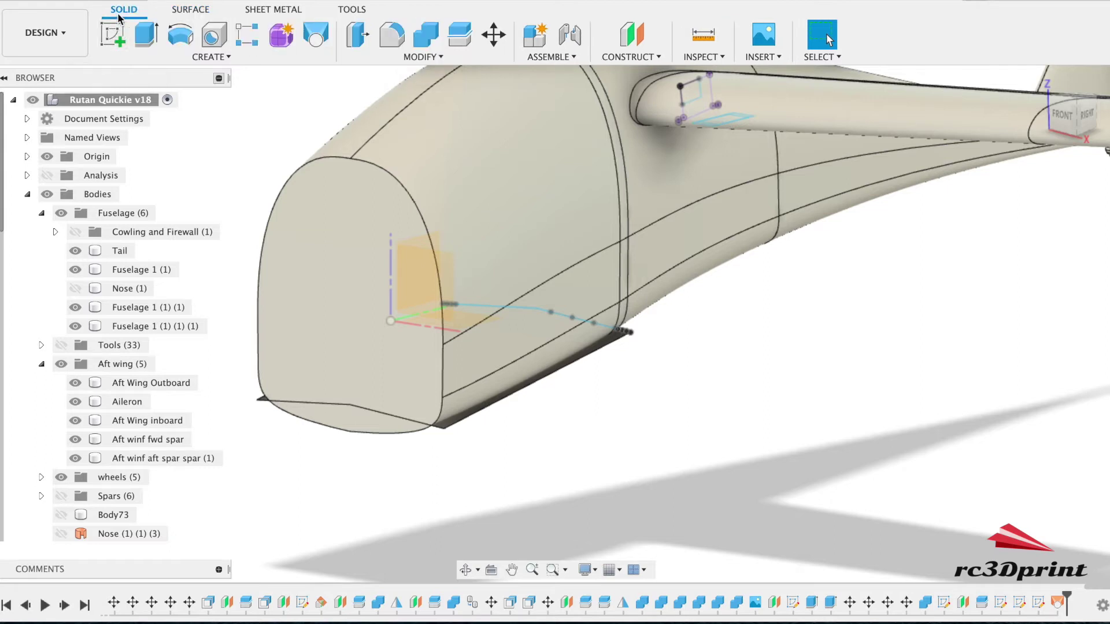
left_click(459, 35)
left_click(382, 151)
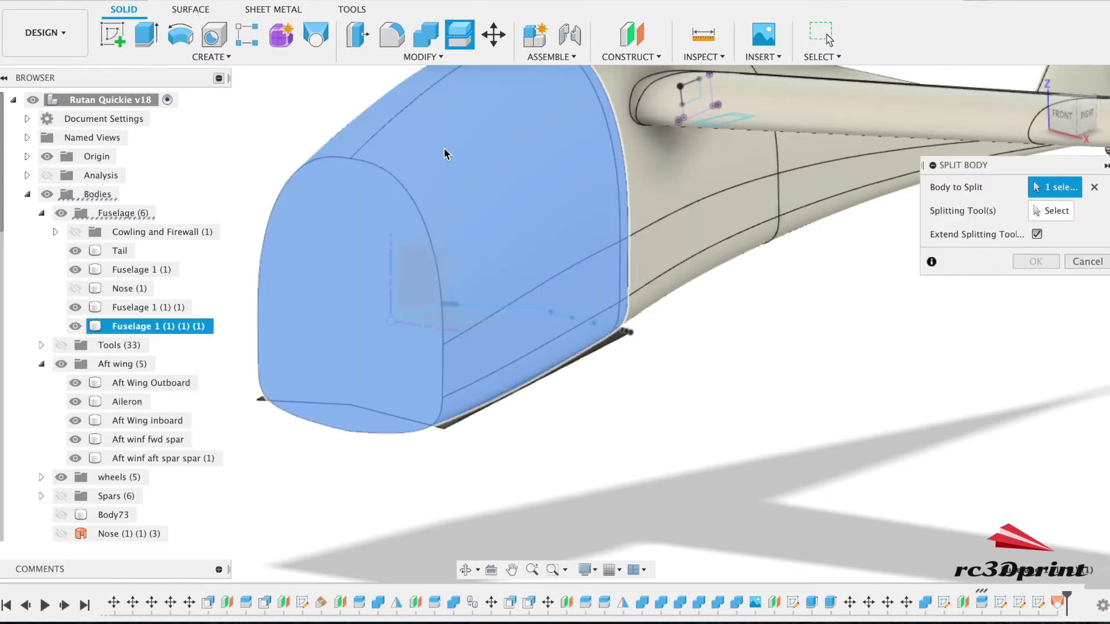
left_click(1032, 211)
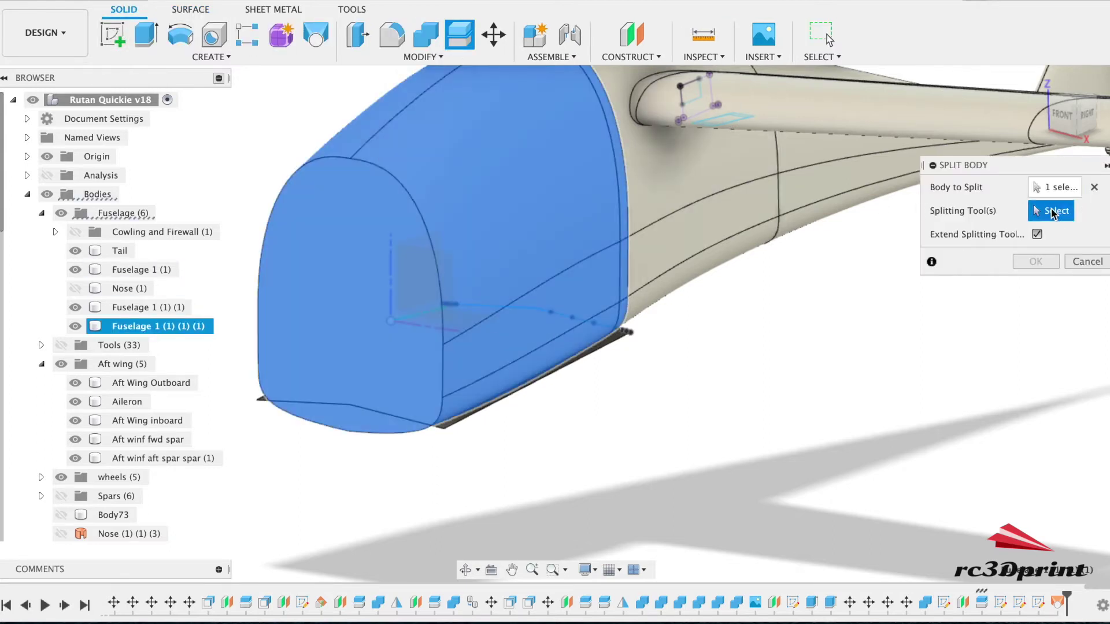
left_click(592, 348)
left_click(1036, 233)
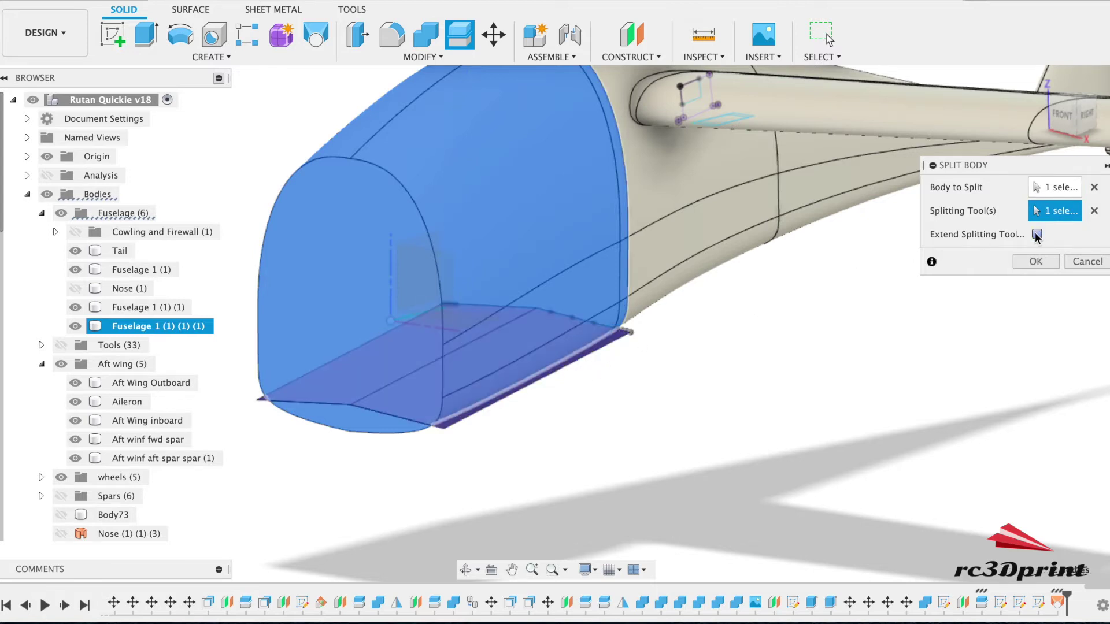
left_click(1036, 234)
left_click(1036, 263)
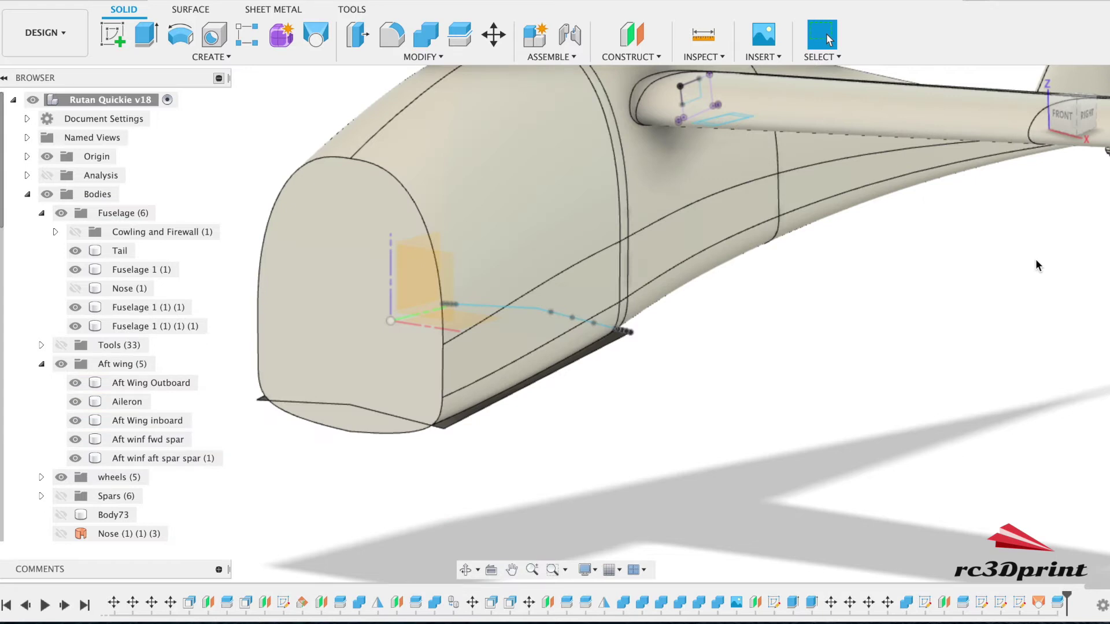
Hide the lofted splitting surface and move the new body from the split into the Fuselage folder
left_click(76, 327)
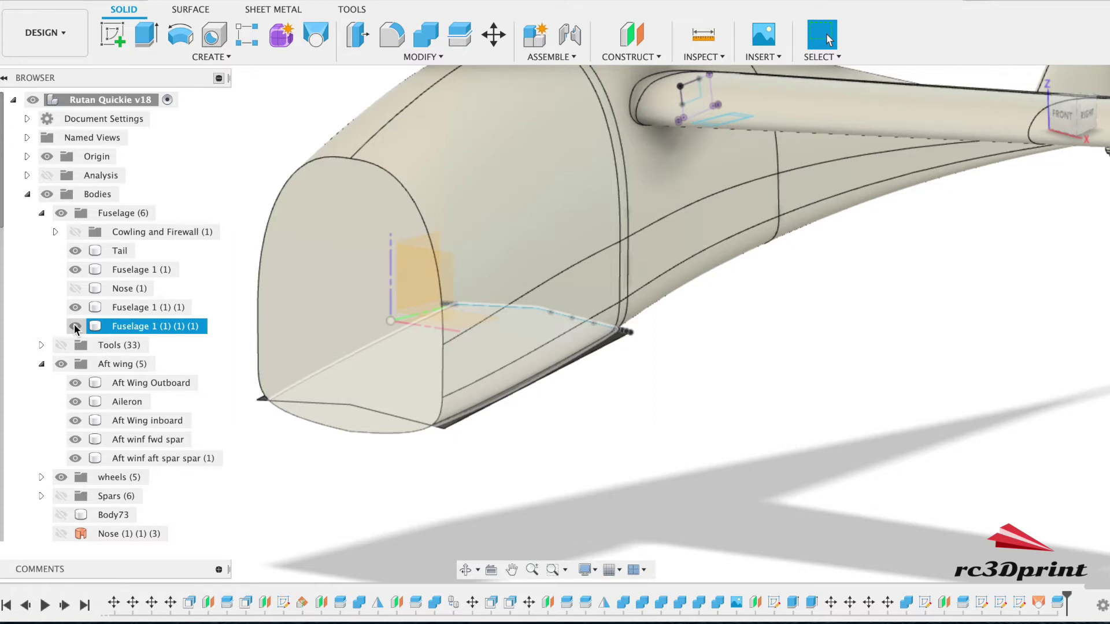
left_click(76, 327)
scroll(86, 382, "down", 10)
left_click(61, 401)
left_click_drag(101, 427, 111, 215)
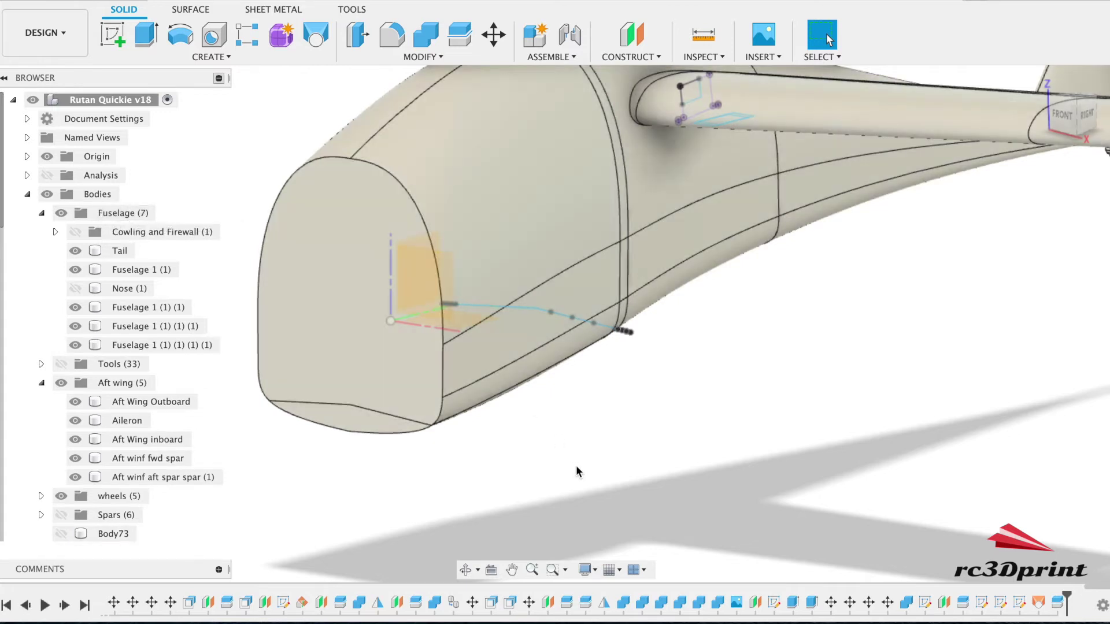
Shell the middle fuselage body from its front face with an inside thickness of 1 mm
left_click(352, 286)
right_click(353, 286)
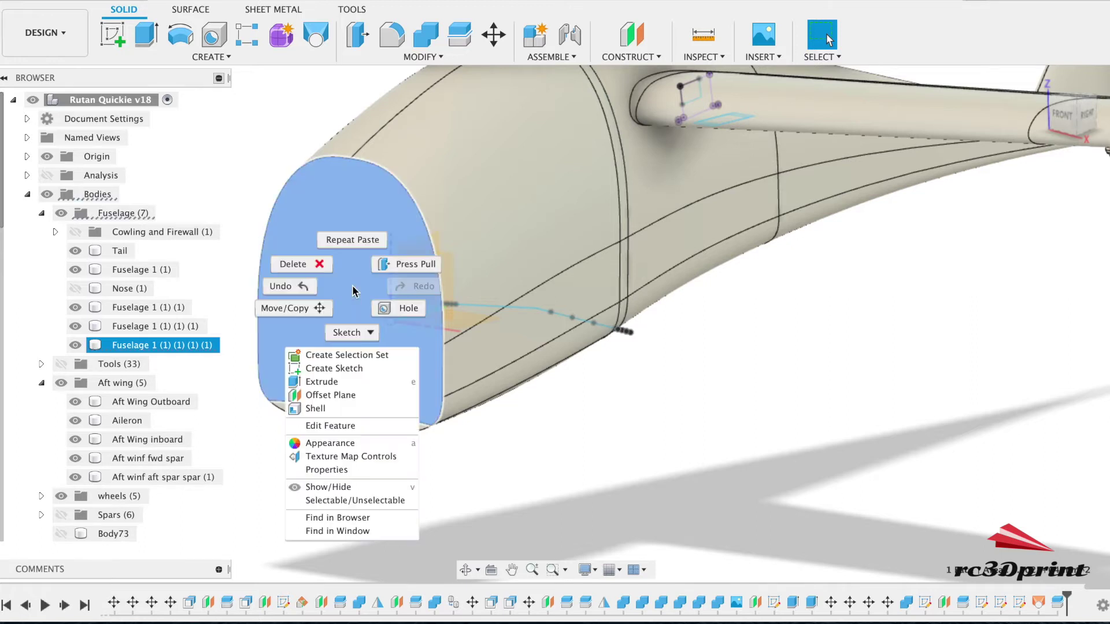
left_click(345, 409)
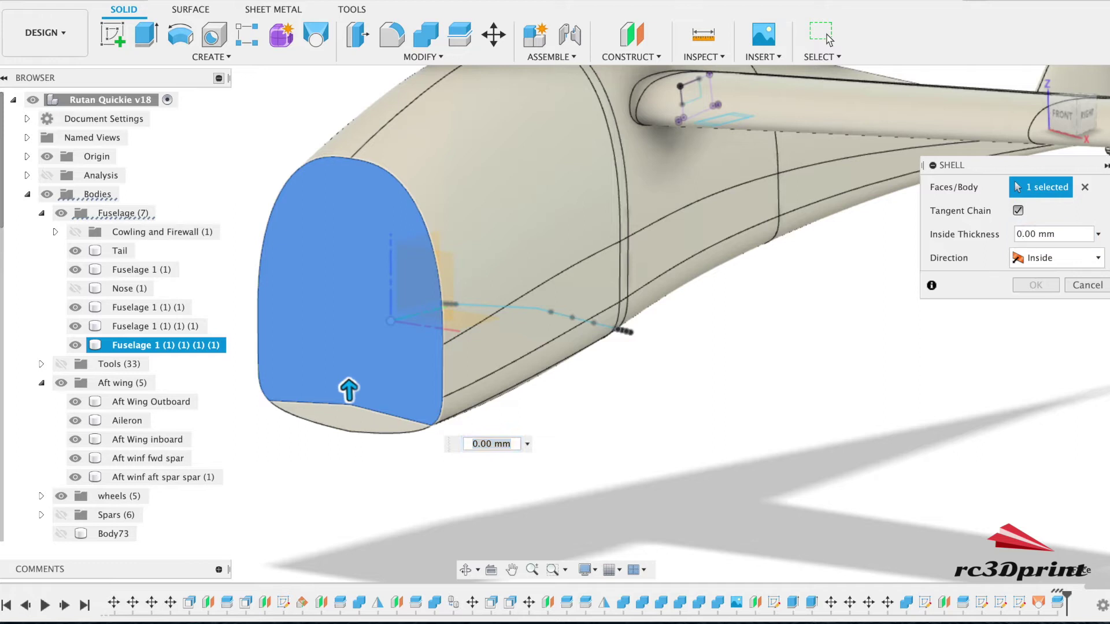
type("1")
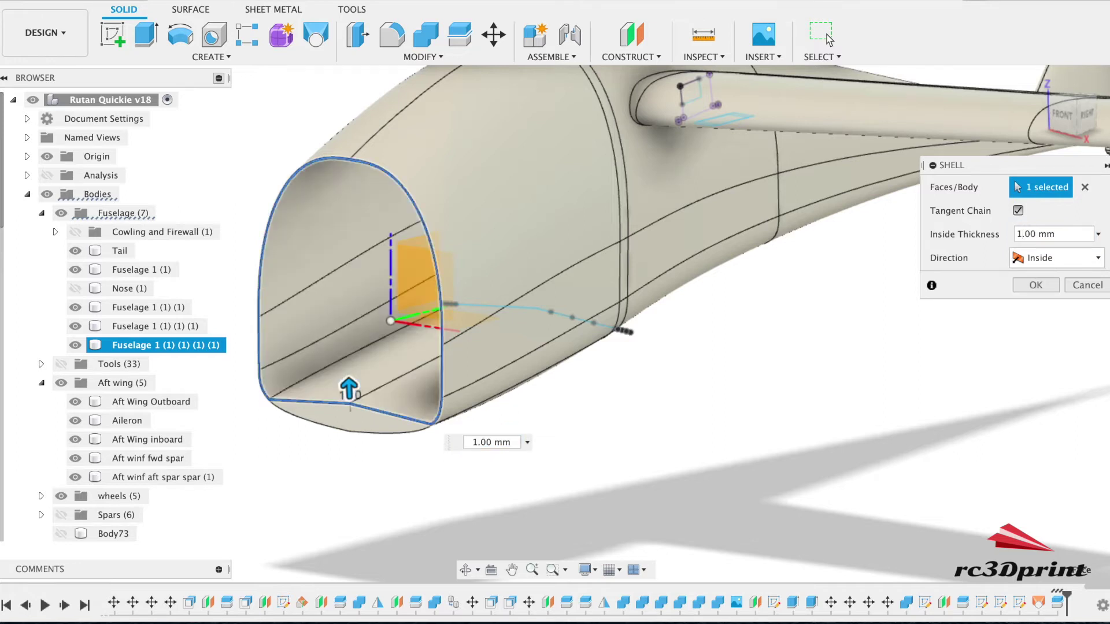
left_click(1015, 289)
Join the split-off V-shaped bottom body to the shelled middle fuselage body with Combine
middle_click_drag(563, 523, 1092, 114, "shift")
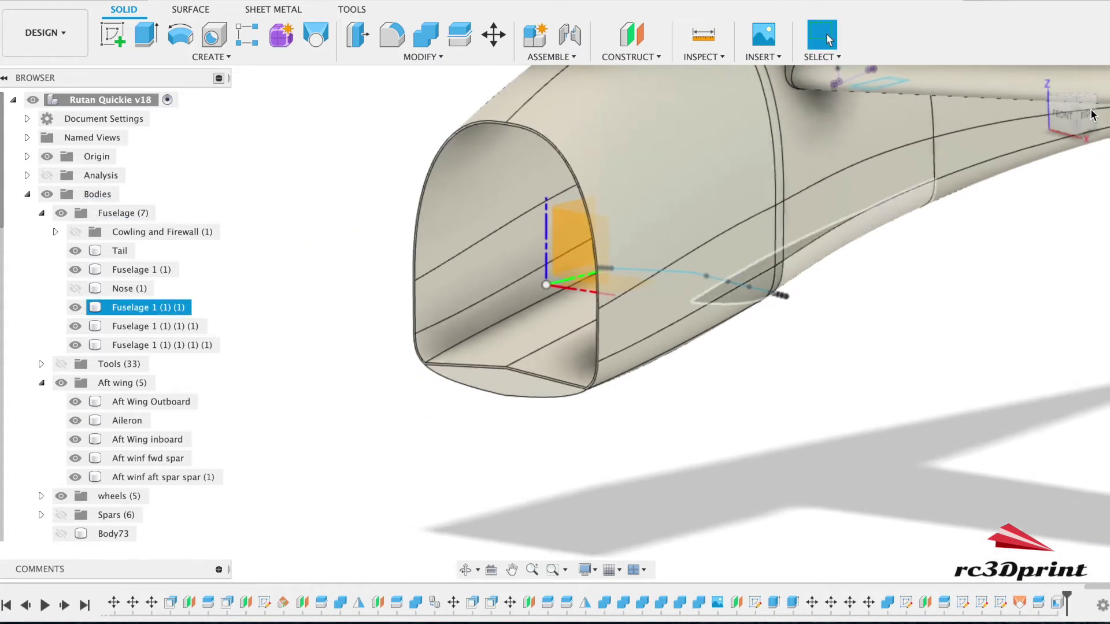
left_click(1057, 118)
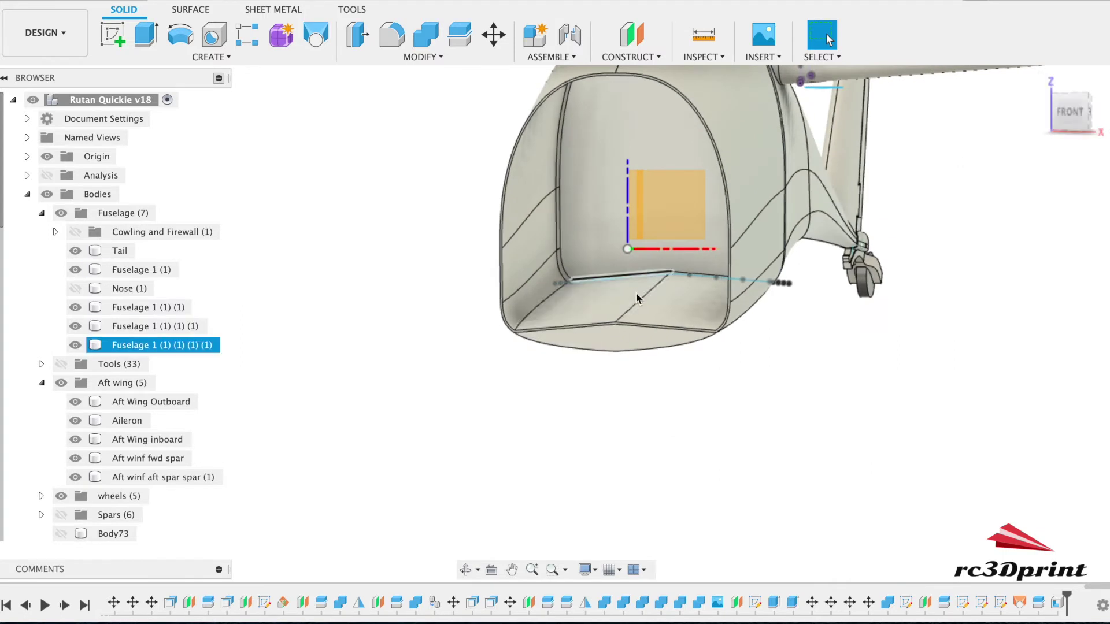
left_click(431, 33)
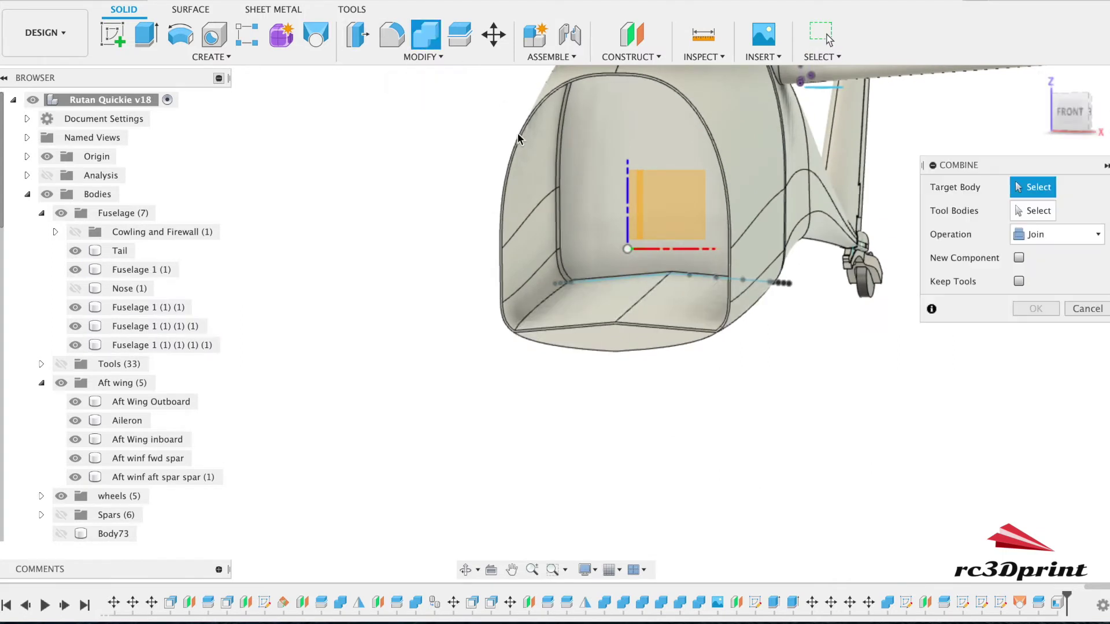
left_click(520, 141)
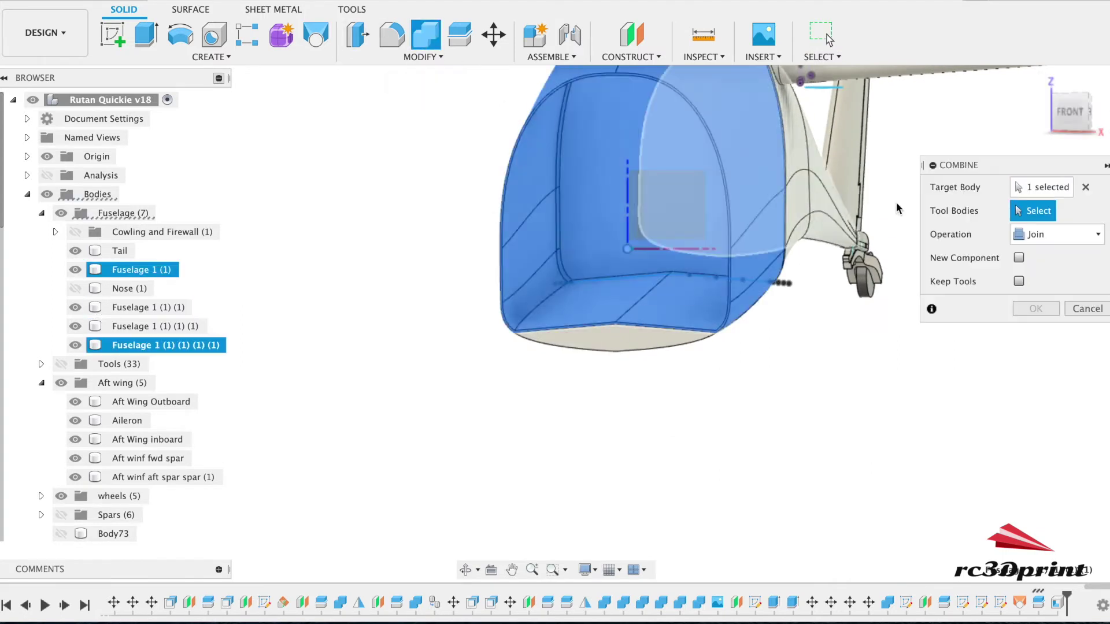
left_click(603, 347)
left_click(1033, 310)
Rename the combined middle fuselage body Fuselage 1 (1) (1) (1) (1) as Fuselage 2
mouse_move(1073, 113)
left_mouse_down()
mouse_move(1010, 116)
mouse_move(1097, 102)
mouse_move(1069, 111)
left_mouse_up()
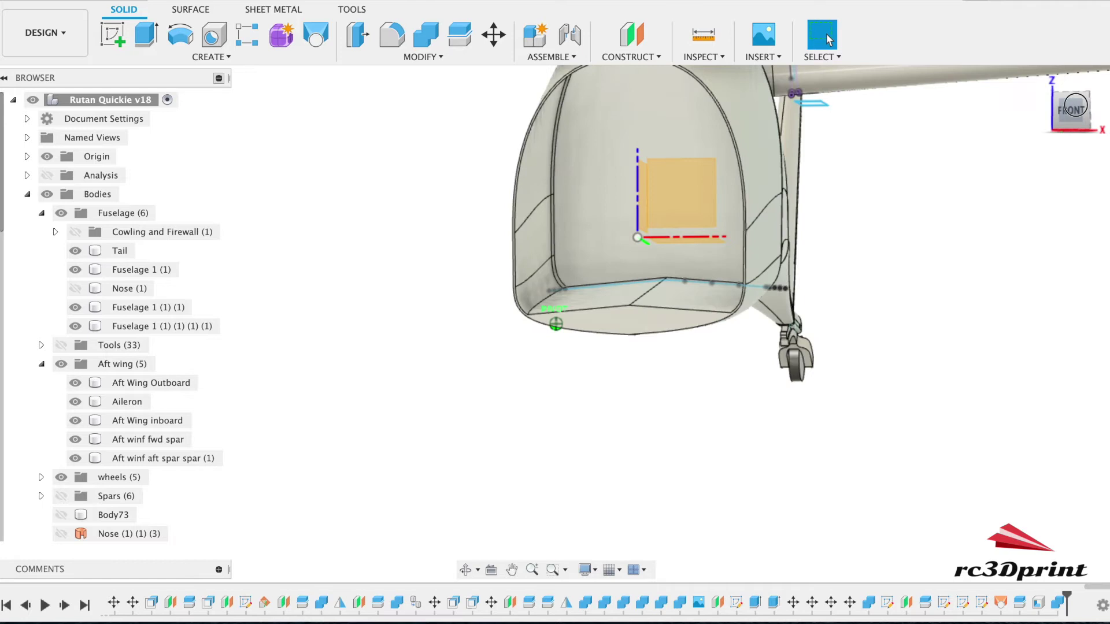
left_click(540, 321)
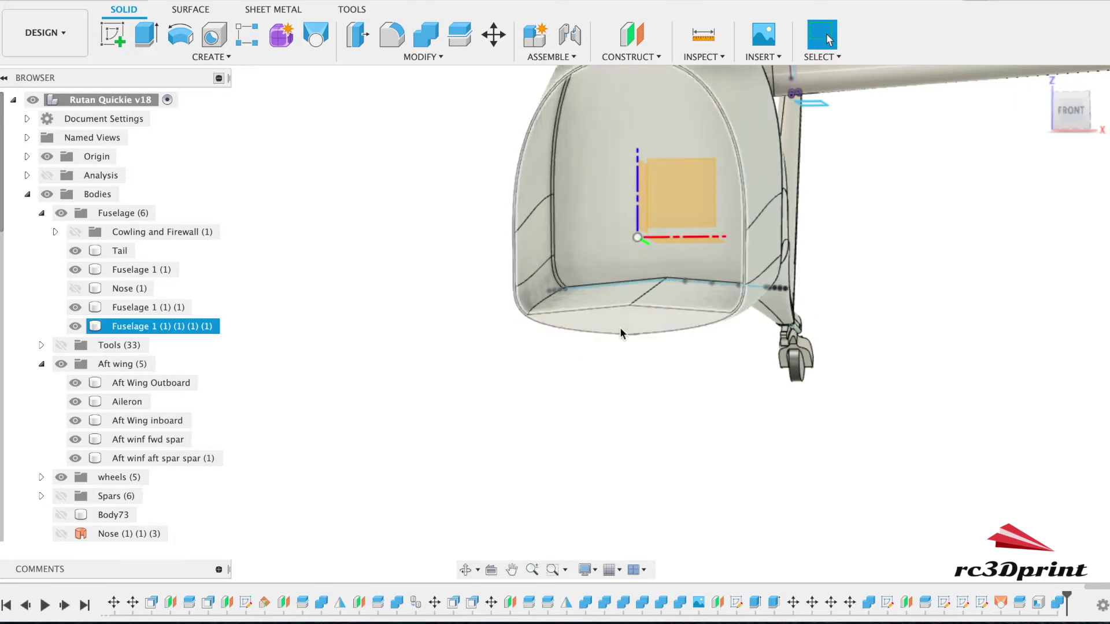
left_click(151, 326)
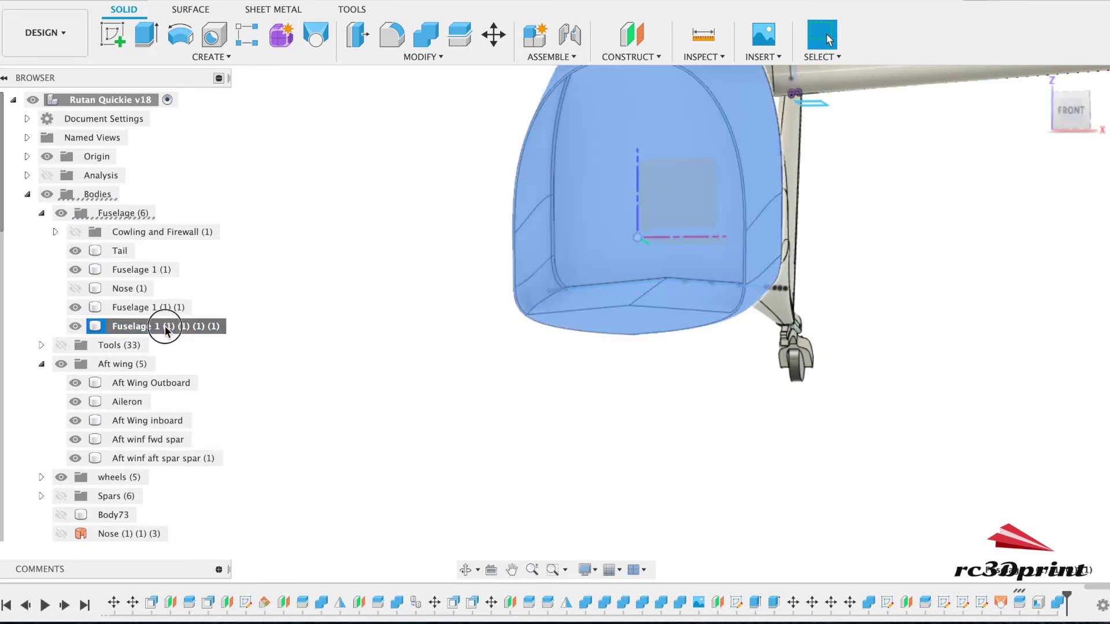
double_click(165, 327)
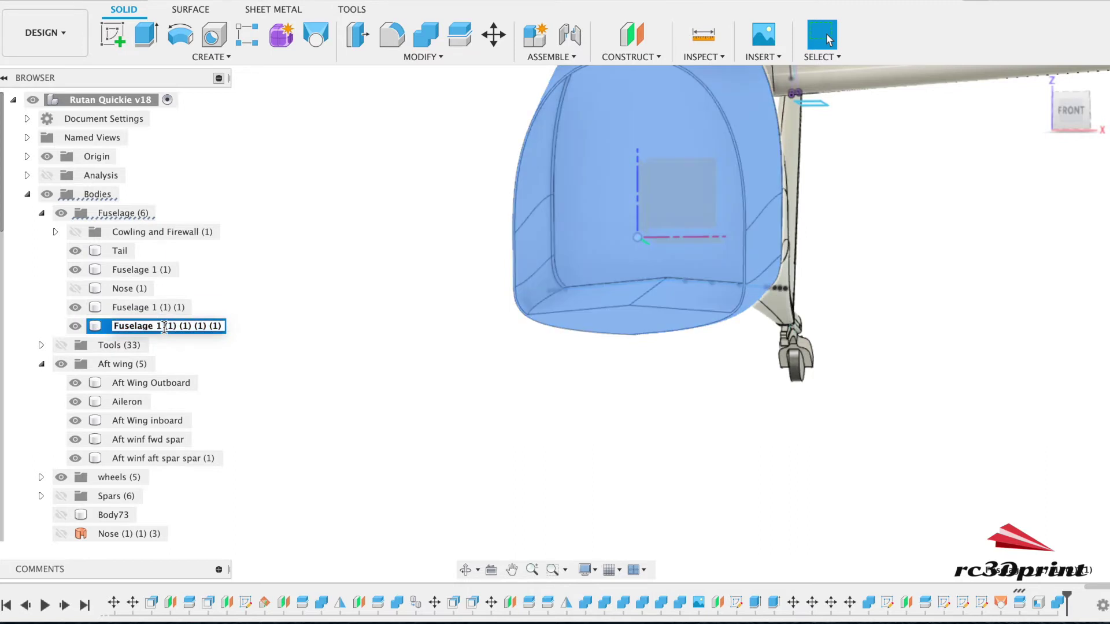
left_click_drag(157, 326, 253, 330)
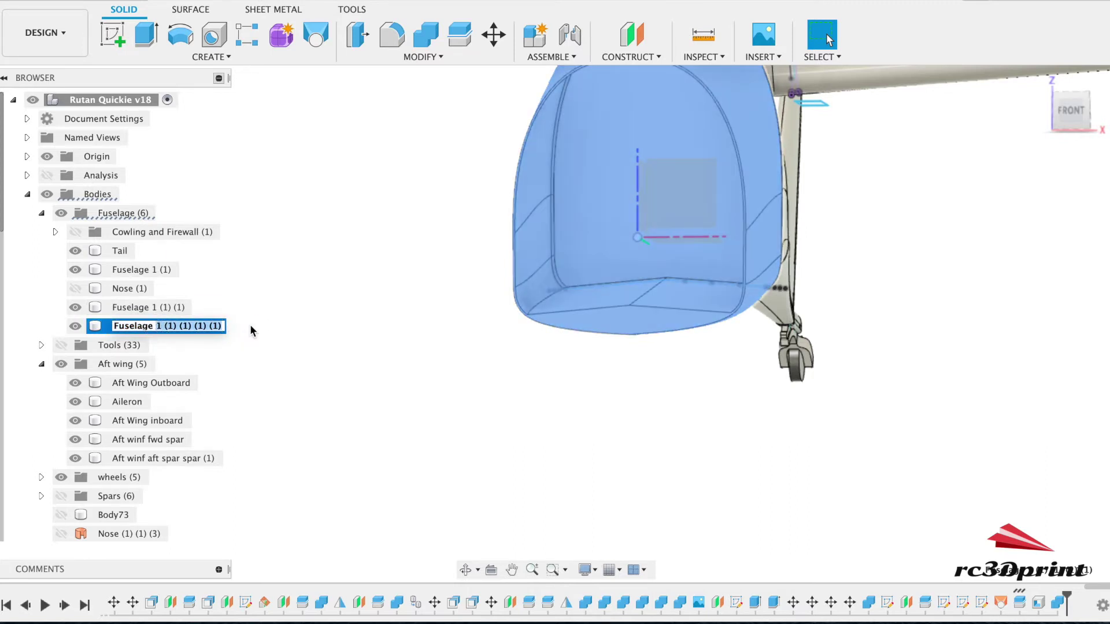
key("Return")
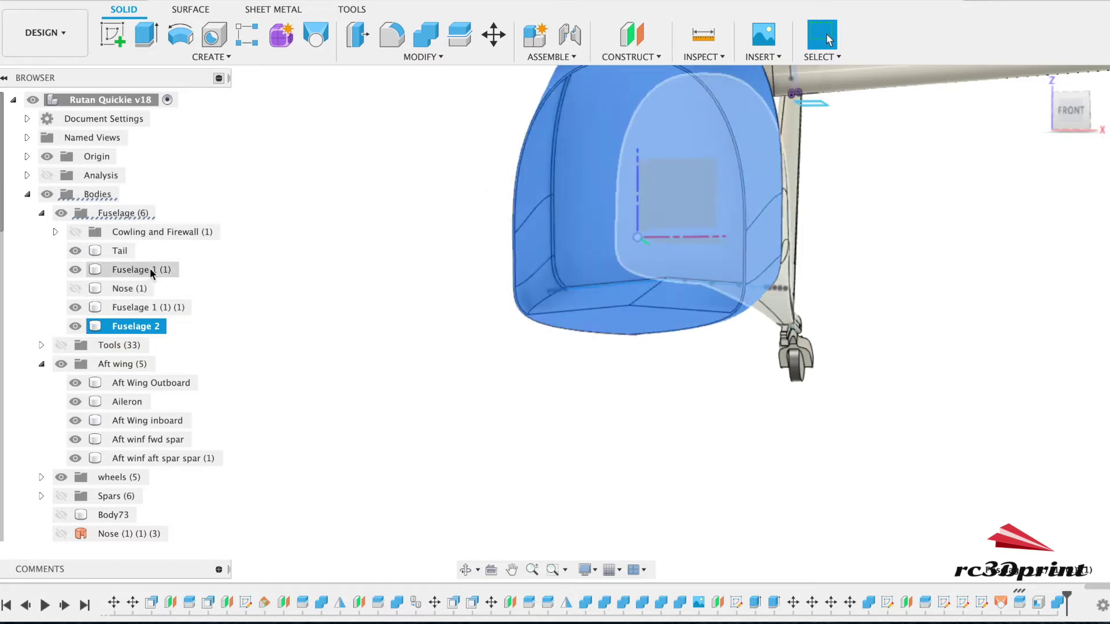
Rename the body Fuselage 1 (1) (1) as Fuselage 3 and the body Fuselage 1 (1) as Fuselage 4
double_click(153, 307)
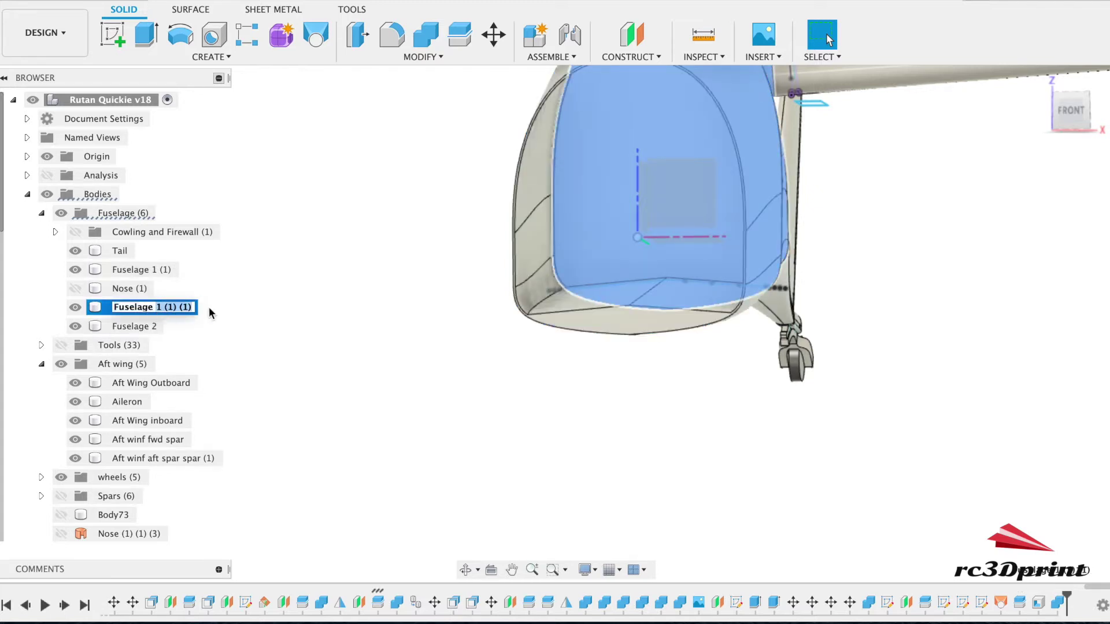
key("Return")
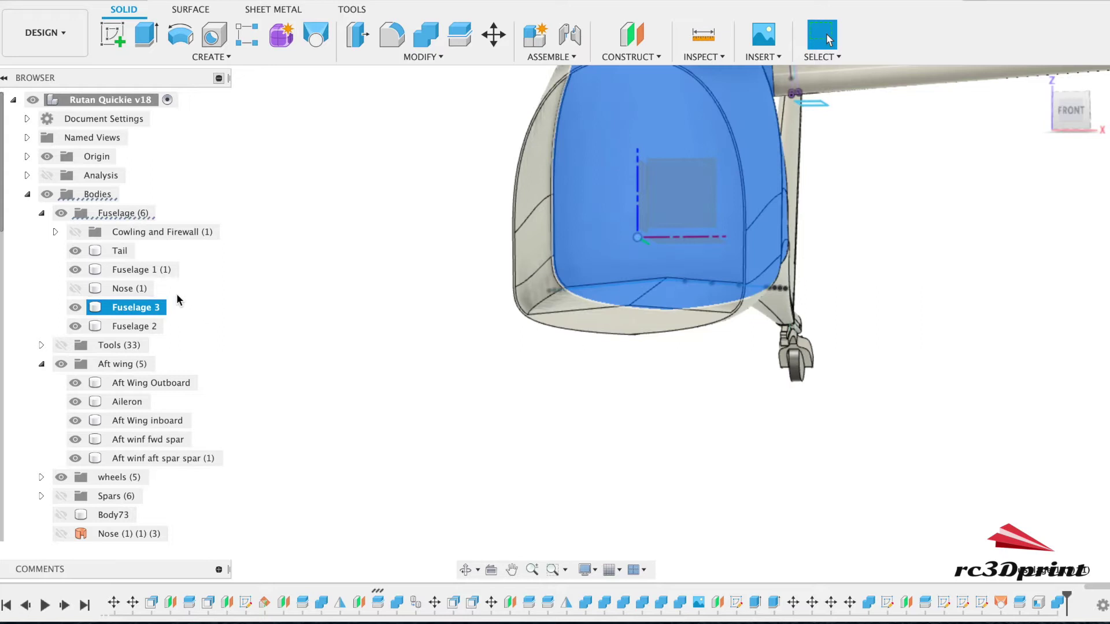
left_click(153, 271)
left_click_drag(156, 270, 200, 275)
key("Return")
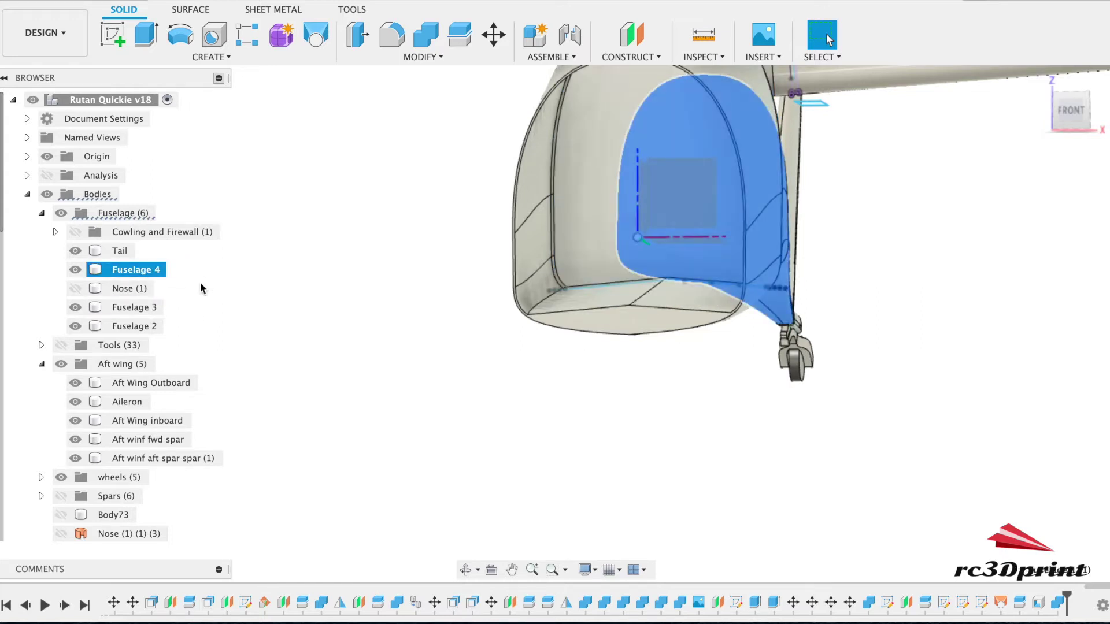
left_click(324, 323)
Show the Nose (1) body and hide Fuselage 4 and Fuselage 3 to examine the rear end of Fuselage 2
left_click(1083, 103)
middle_click_drag(895, 118, 953, 123, "shift")
left_click(79, 292)
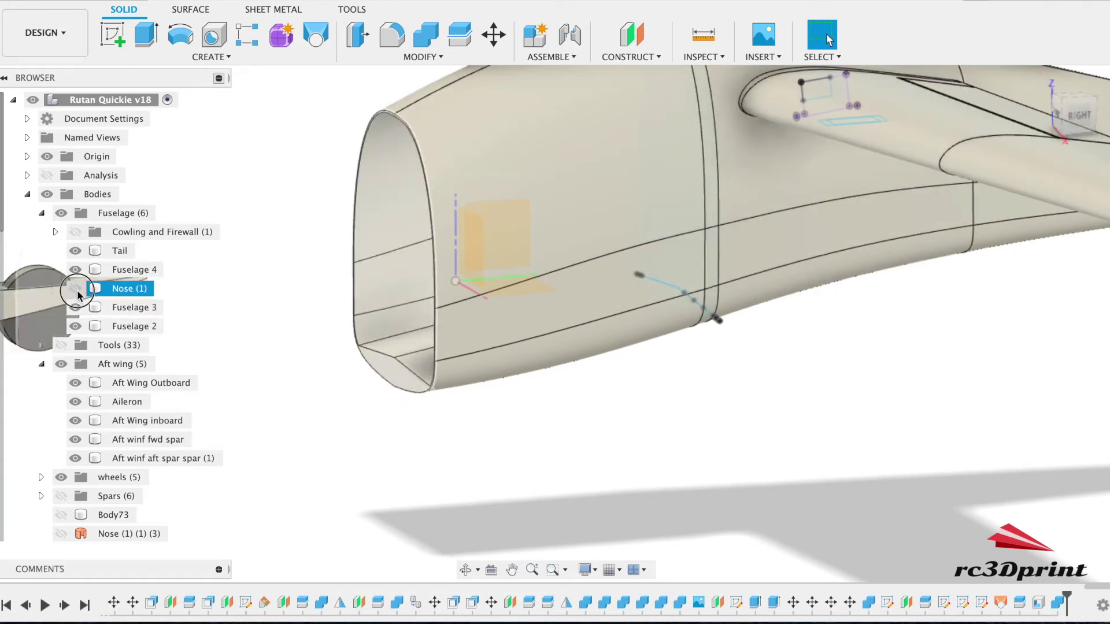
left_click(77, 289)
left_click(76, 271)
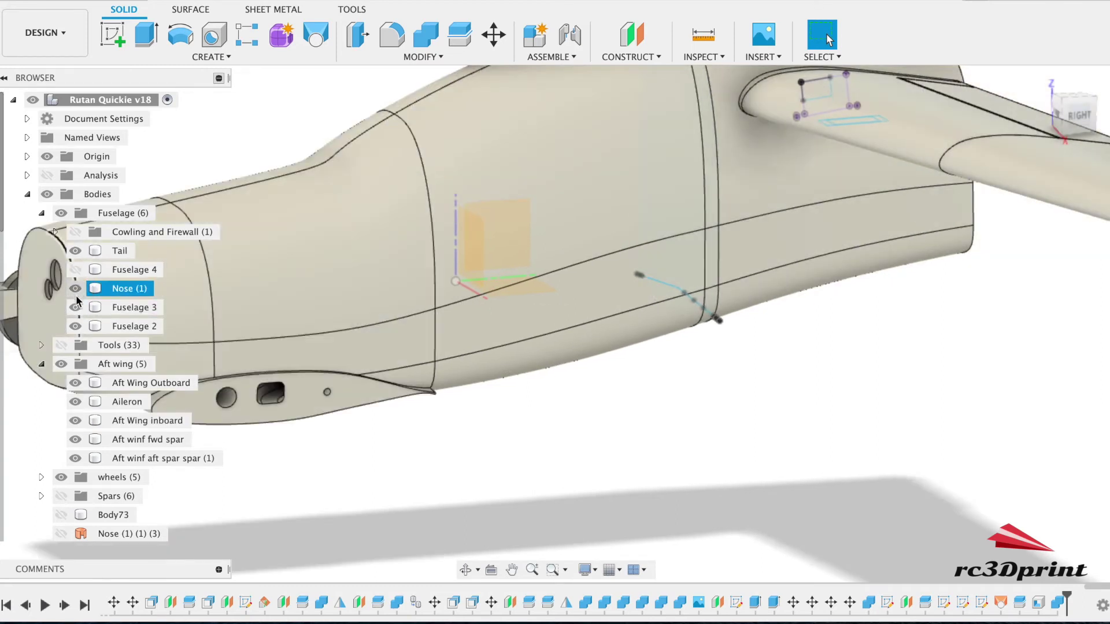
left_click(76, 308)
left_click(1066, 114)
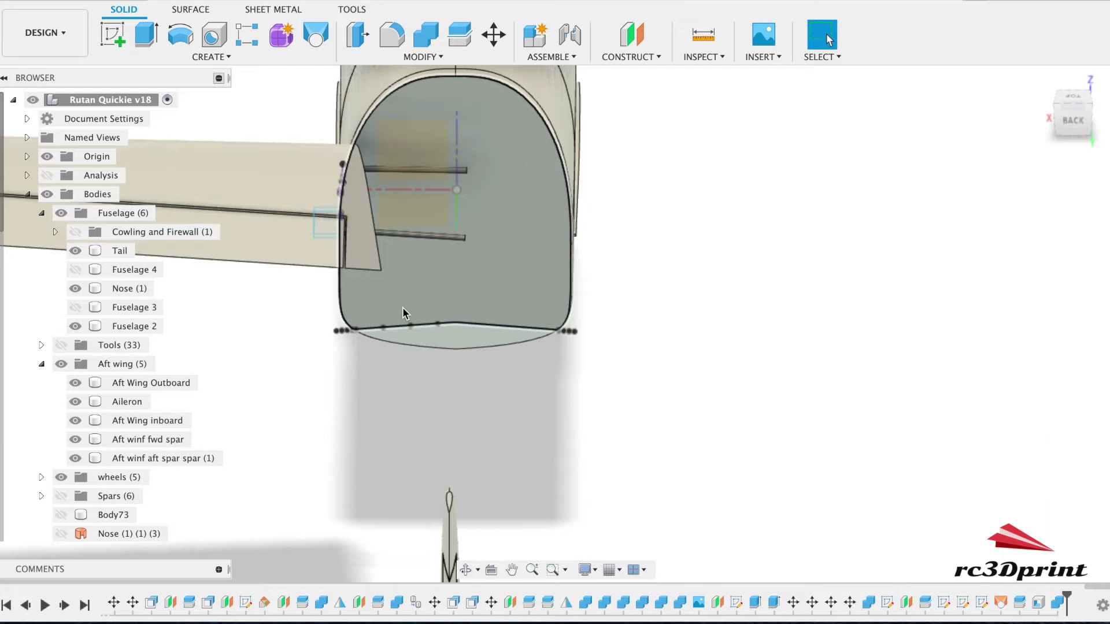
left_click(1073, 107)
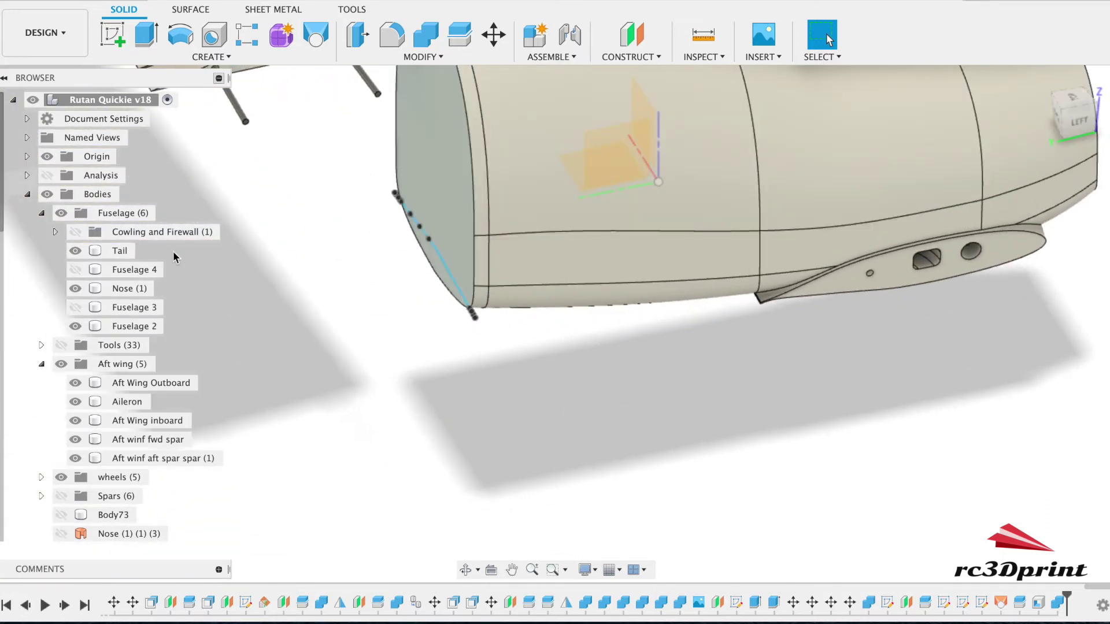
Isolate the Fuselage 2 body and start a sketch on the inner face of its closed rear wall
right_click(128, 326)
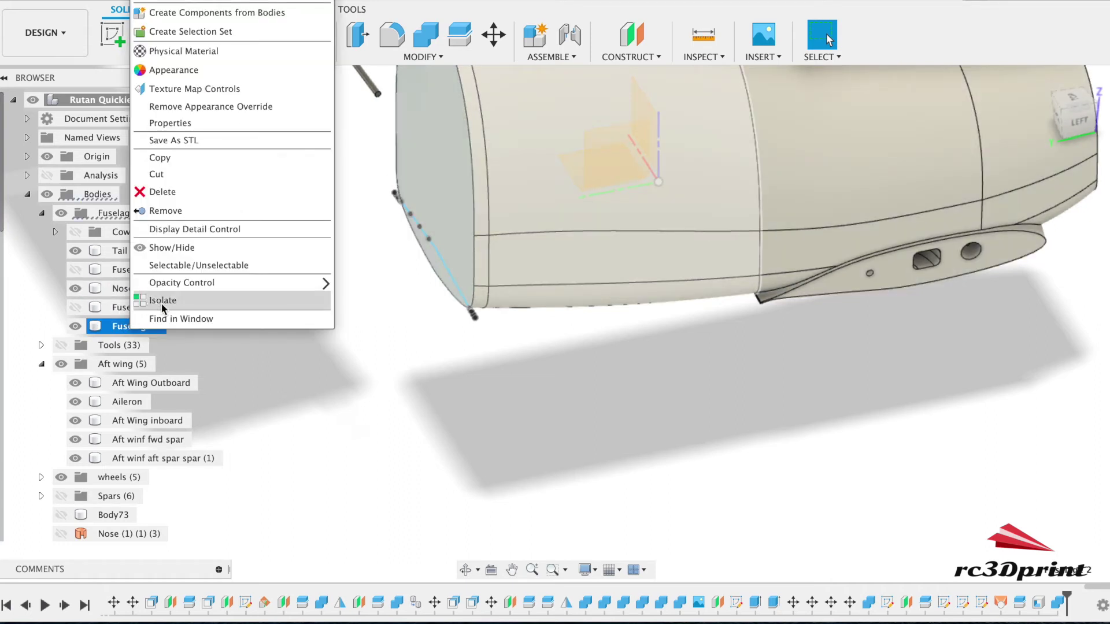
left_click(162, 304)
mouse_move(1083, 125)
left_mouse_down()
mouse_move(952, 119)
mouse_move(856, 95)
left_mouse_up()
left_click(112, 36)
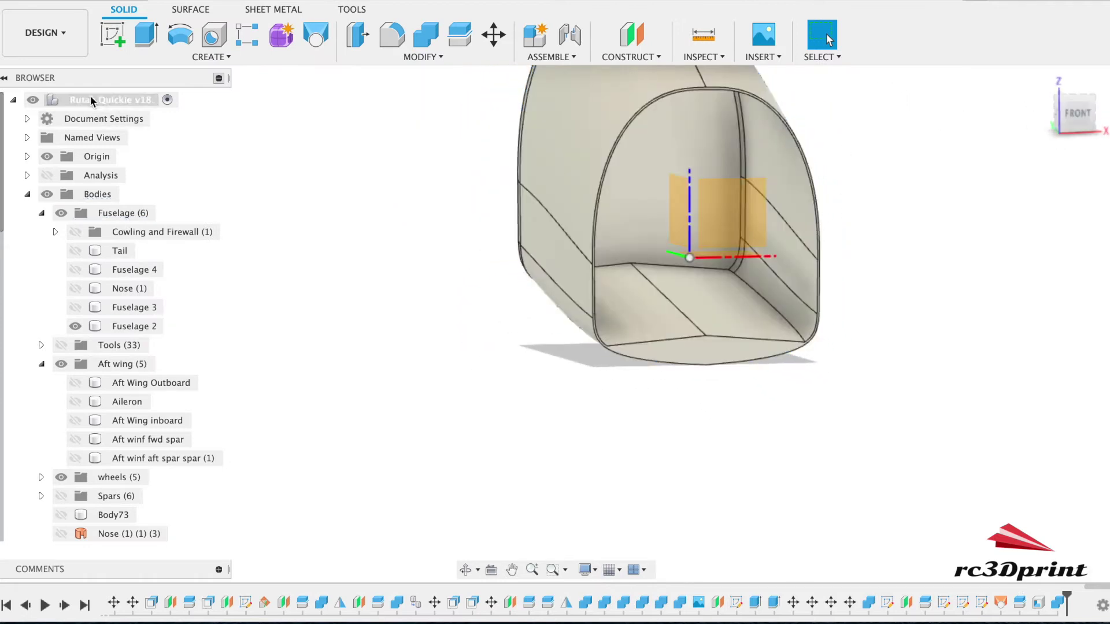
left_click(616, 197)
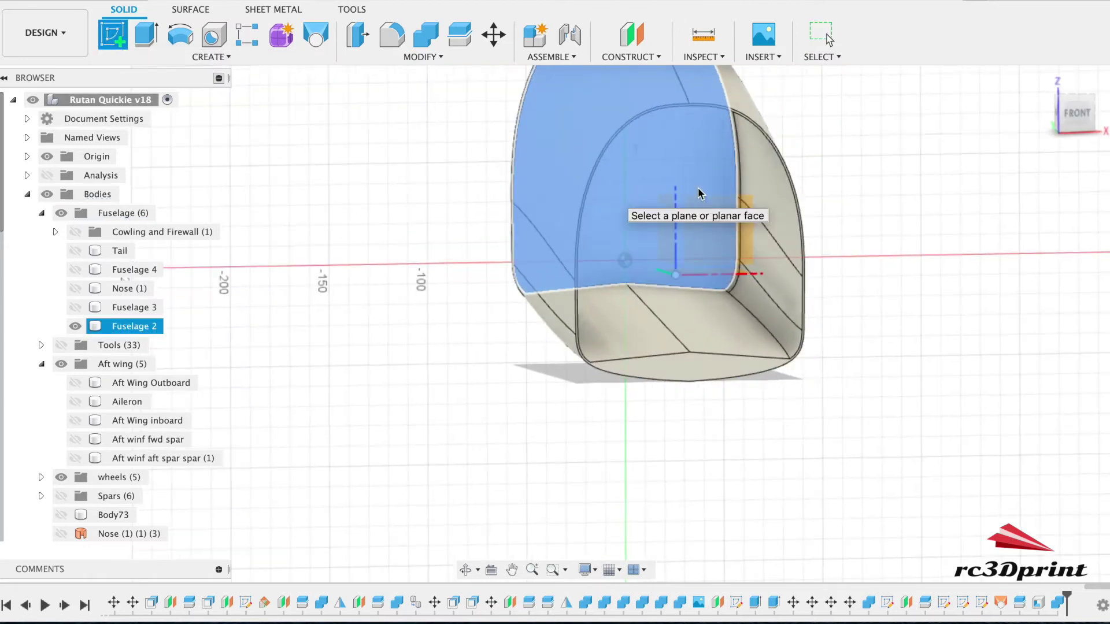
left_click(625, 293)
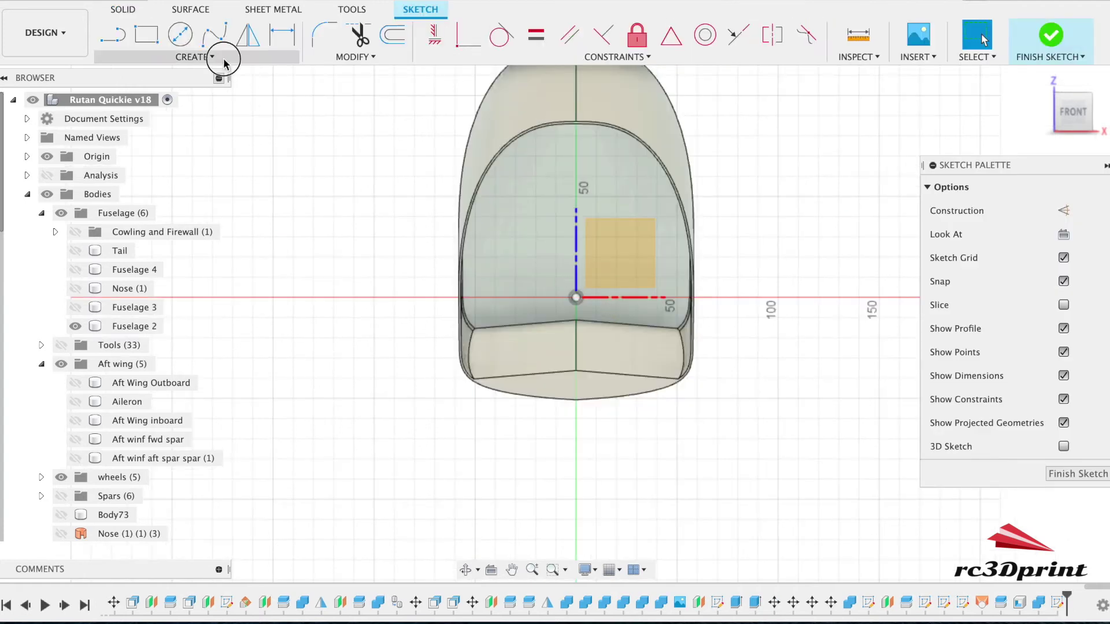
Project the outline of the rear wall's inner face into the sketch without a projection link
left_click(224, 58)
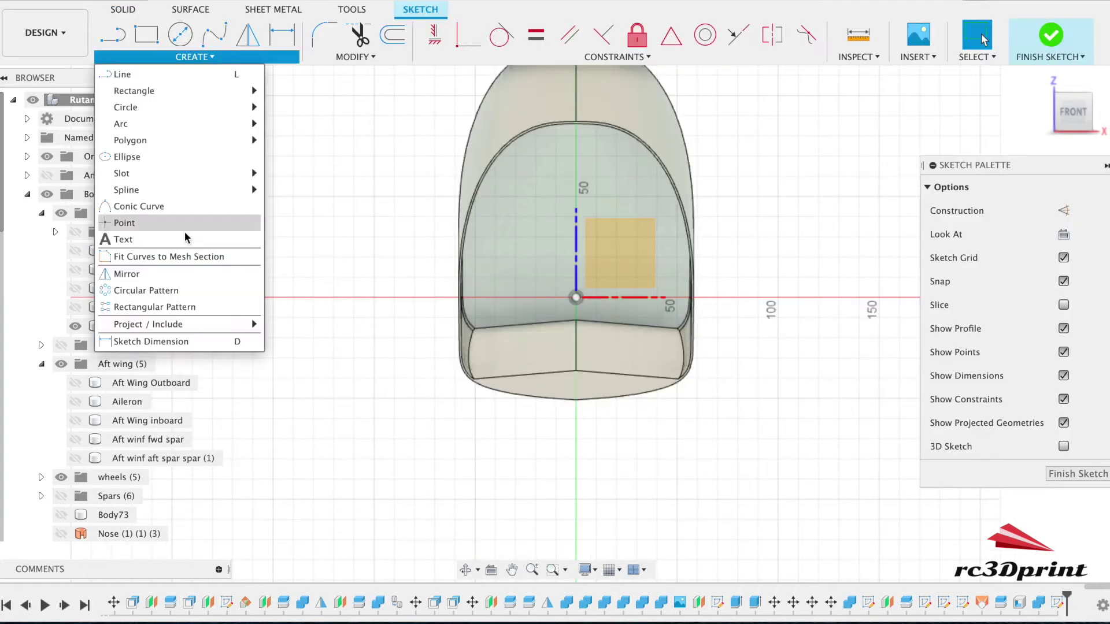
left_click(522, 247)
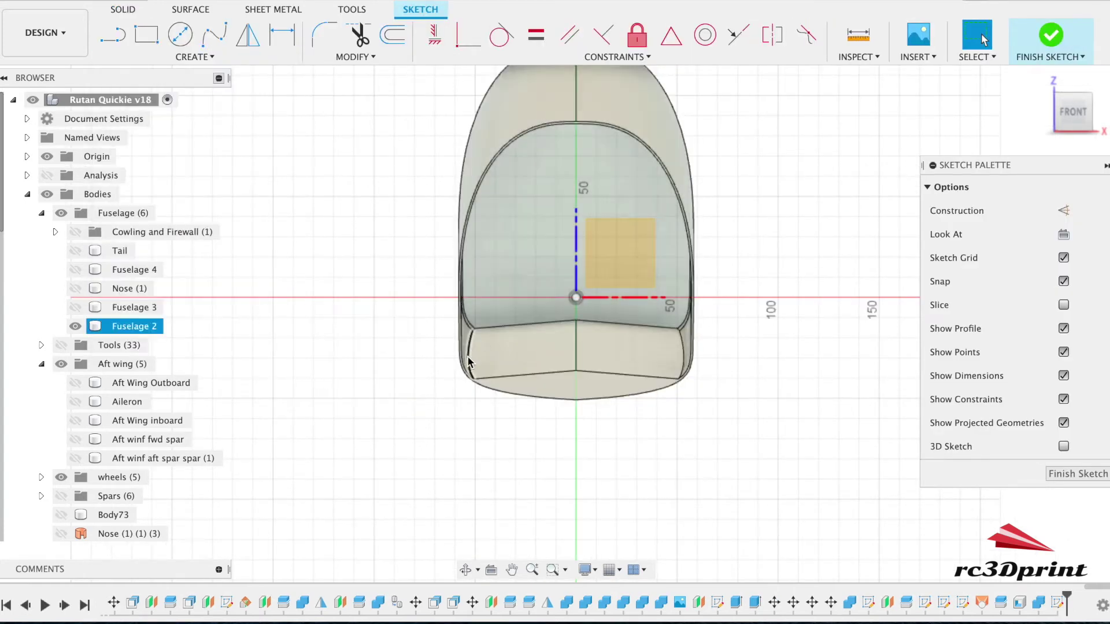
left_click(185, 57)
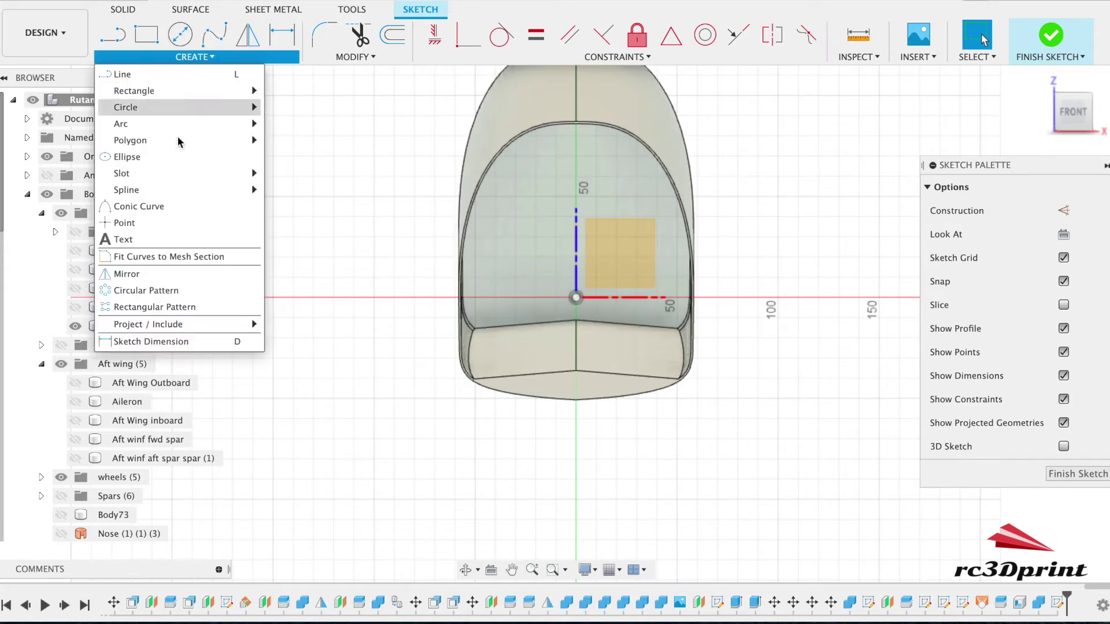
mouse_move(155, 324)
left_click(312, 324)
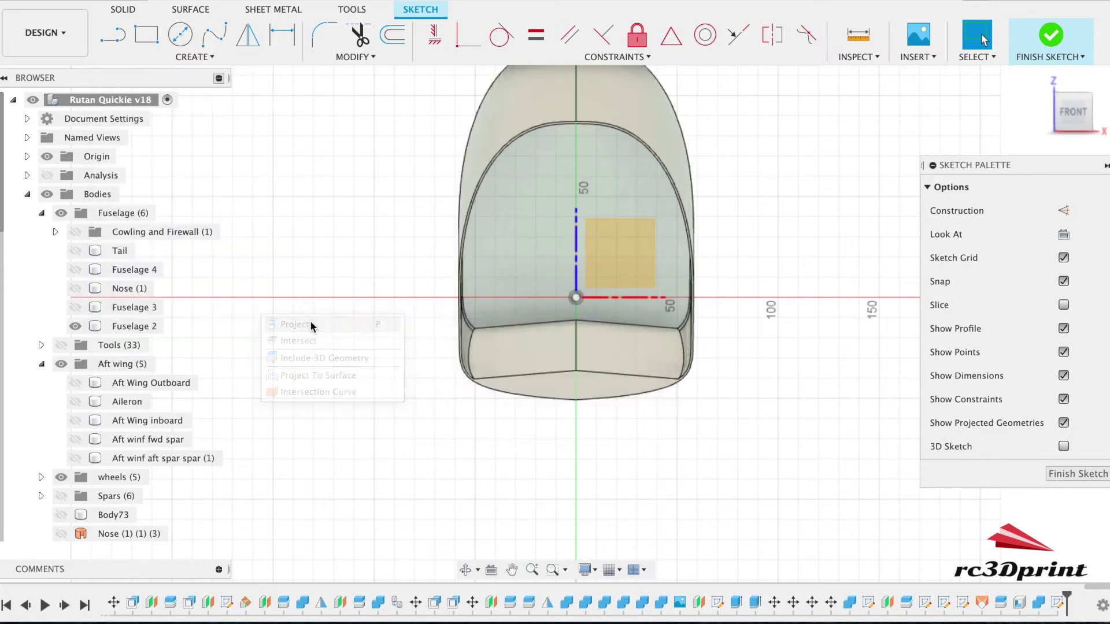
left_click(513, 283)
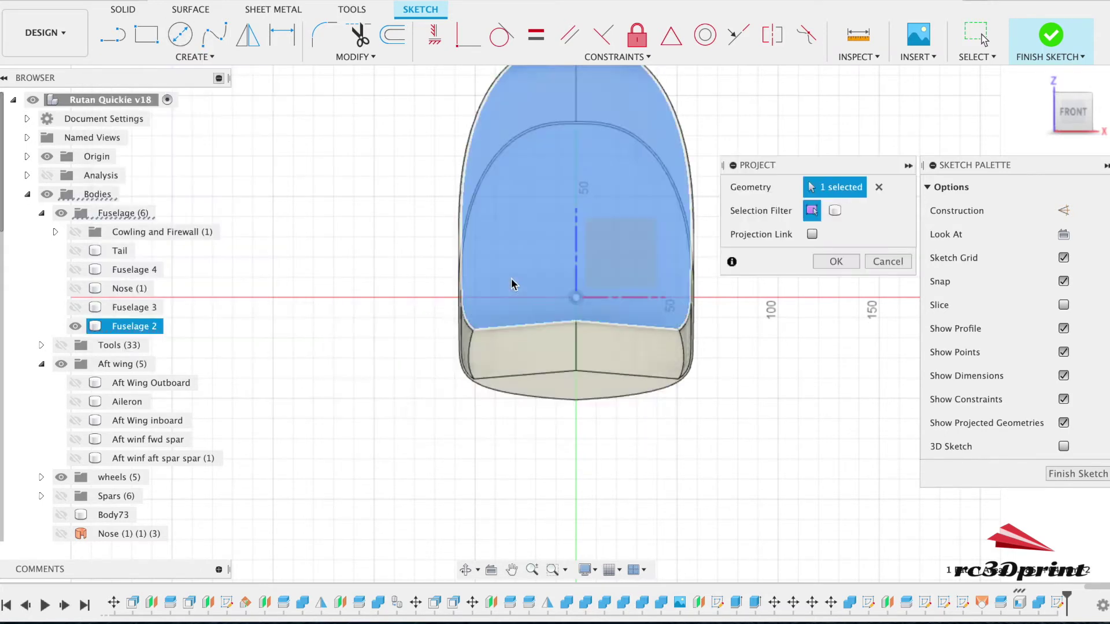
left_click(835, 262)
Extrude the projected profile by -20 mm as a cut to open the rear wall of Fuselage 2
left_click(131, 13)
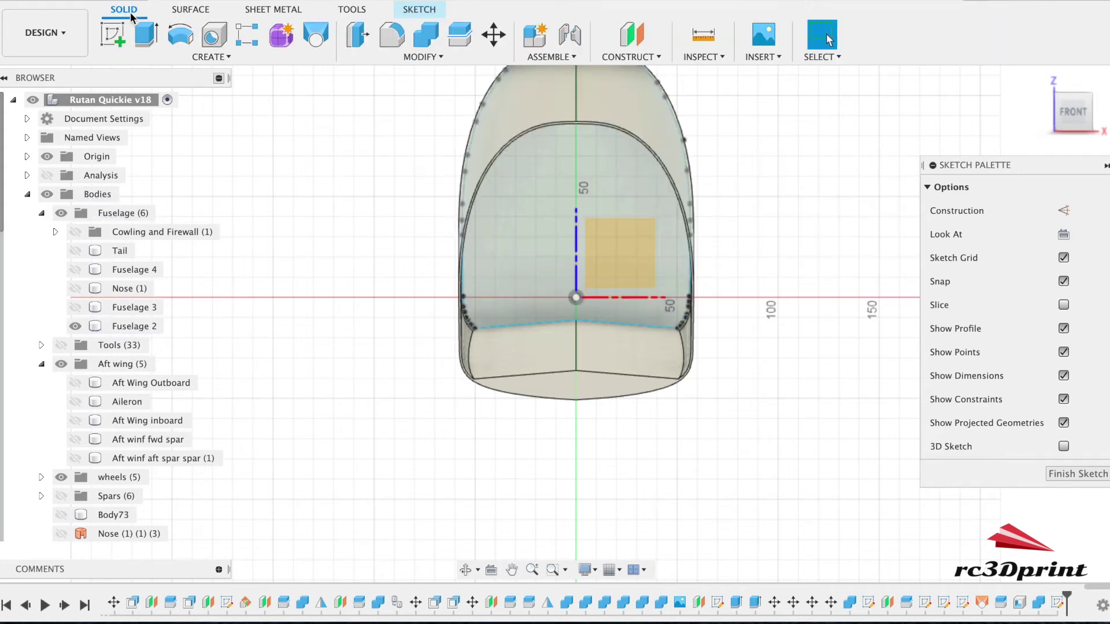
left_click(144, 36)
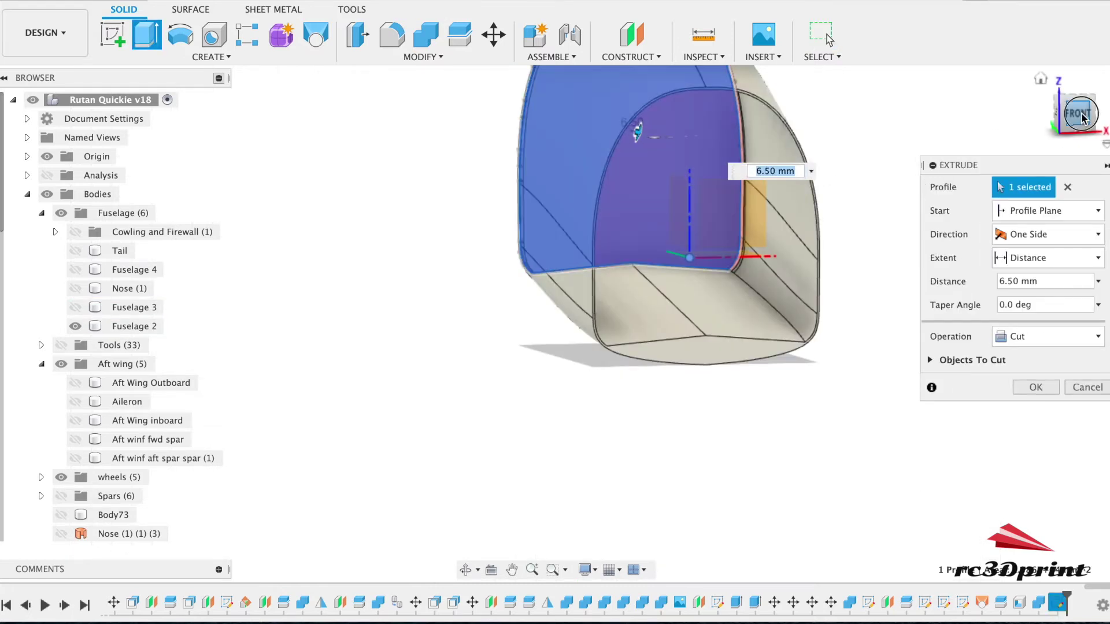
left_click_drag(1081, 116, 743, 148)
left_click_drag(490, 238, 525, 282)
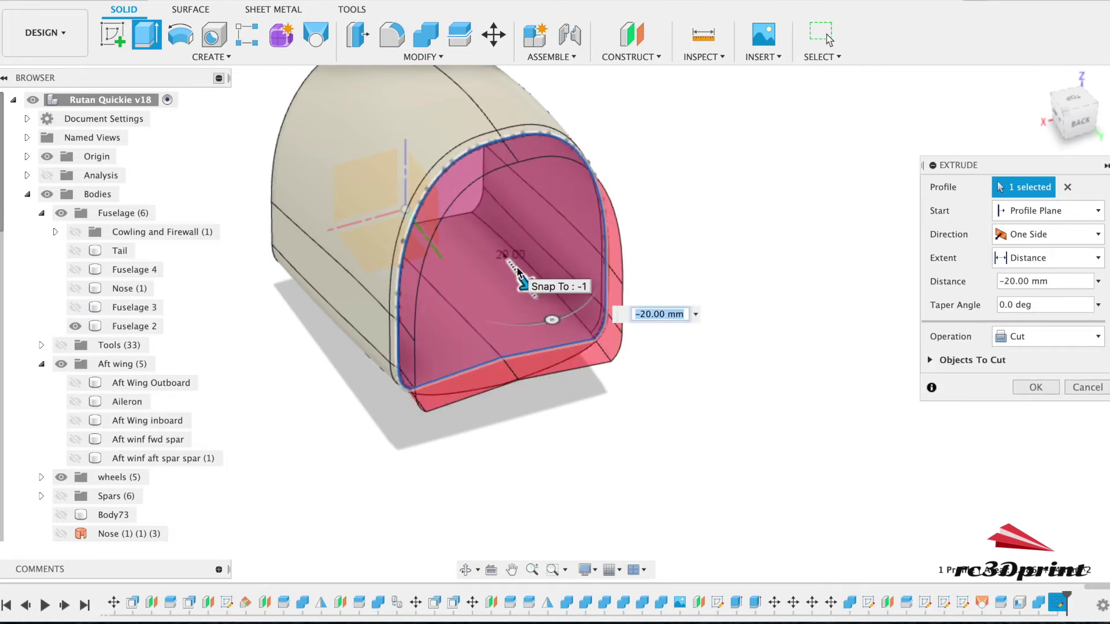
left_click(1025, 387)
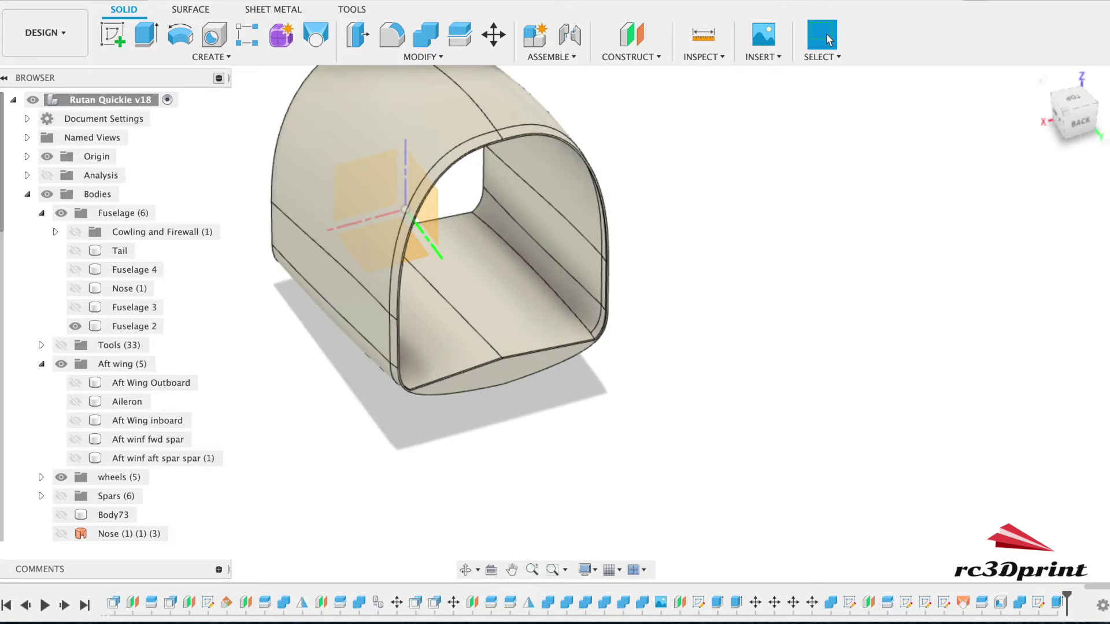
Show the Nose (1) body together with Fuselage 2, keeping Fuselage 3 hidden
mouse_move(1023, 108)
middle_mouse_down("shift")
mouse_move(1001, 87)
mouse_move(900, 99)
mouse_move(885, 118)
mouse_move(1018, 109)
middle_mouse_up("shift")
left_click(78, 306)
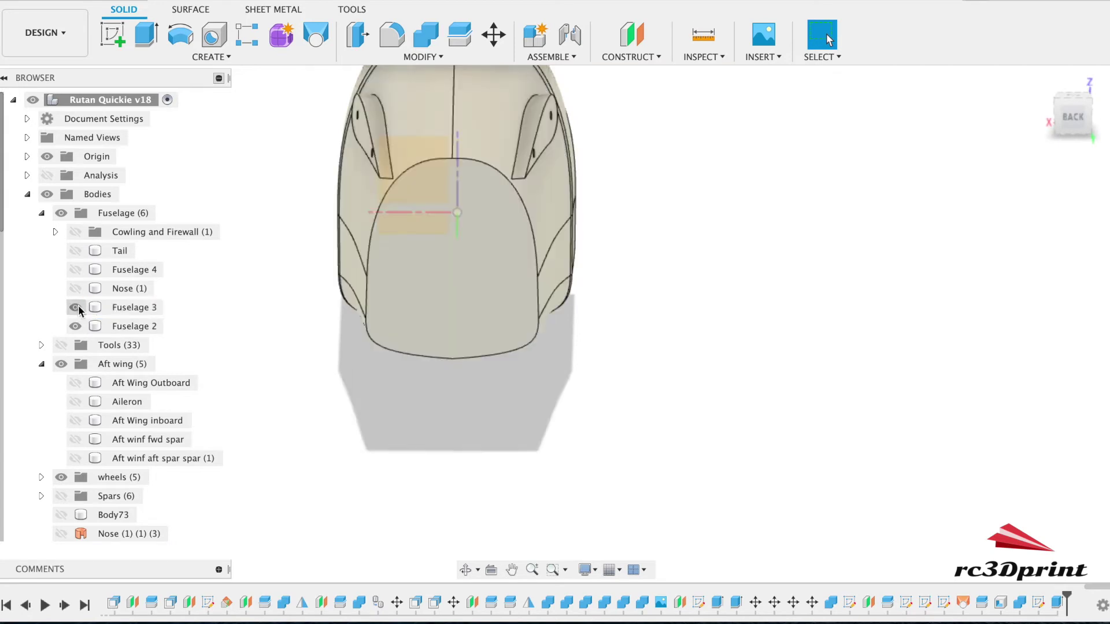
left_click(78, 305)
left_click(75, 288)
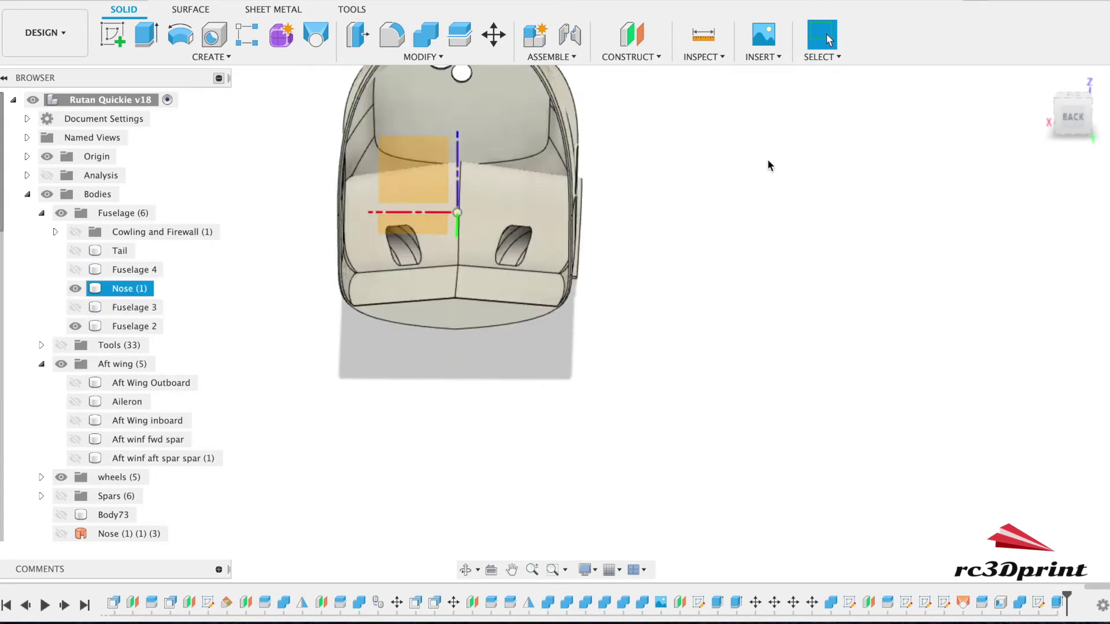
Show the Fuselage 3, Fuselage 4 and Tail bodies together with Nose (1) and Fuselage 2
middle_click_drag(1053, 132, 631, 244, "shift")
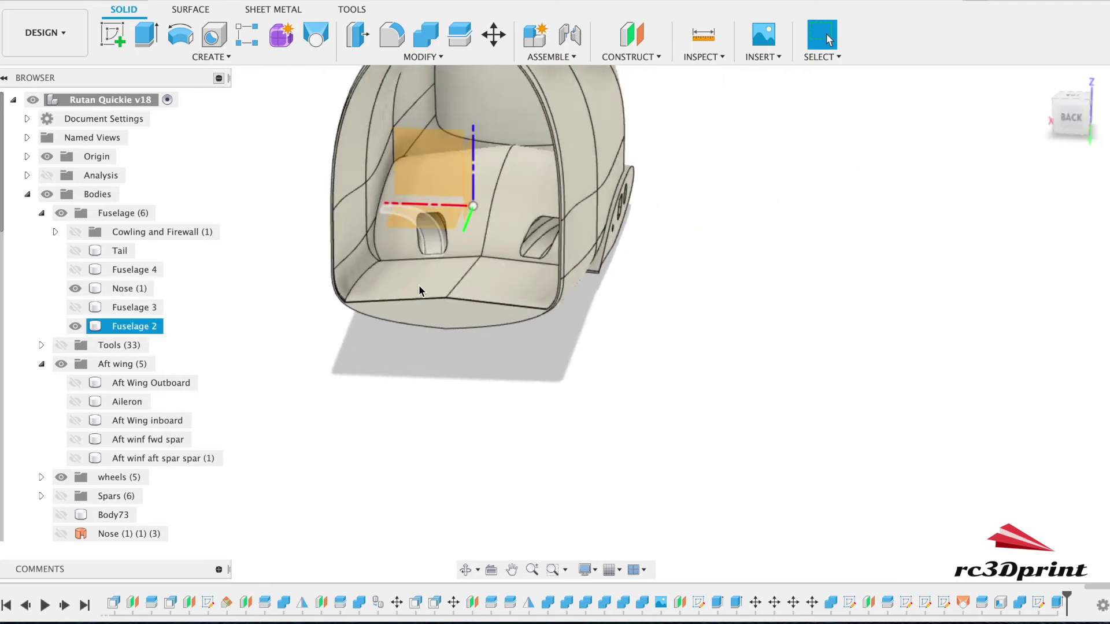
mouse_move(1068, 115)
middle_mouse_down("shift")
mouse_move(1047, 110)
mouse_move(1085, 124)
mouse_move(1028, 109)
mouse_move(990, 109)
mouse_move(1078, 124)
mouse_move(931, 113)
mouse_move(979, 120)
middle_mouse_up("shift")
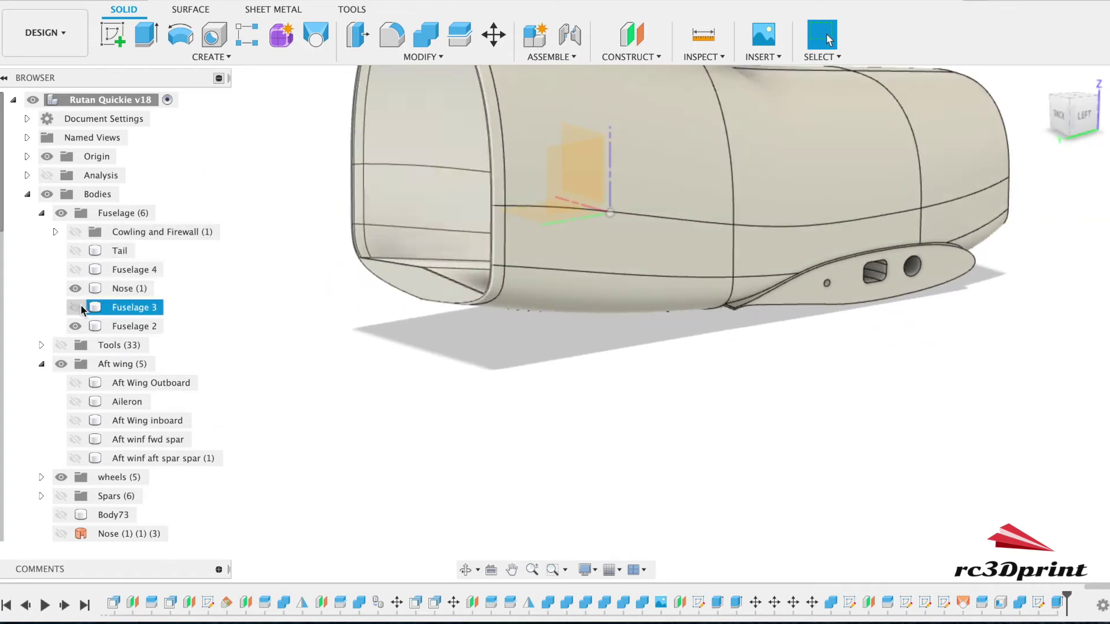
left_click(80, 308)
left_click(74, 271)
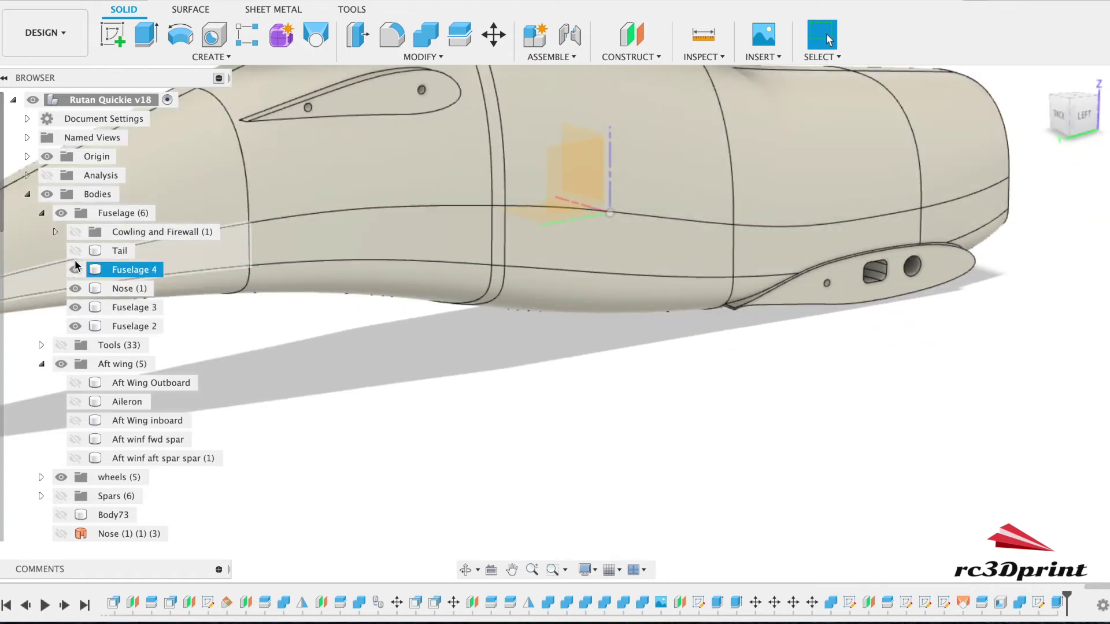
left_click(74, 252)
left_click(76, 307)
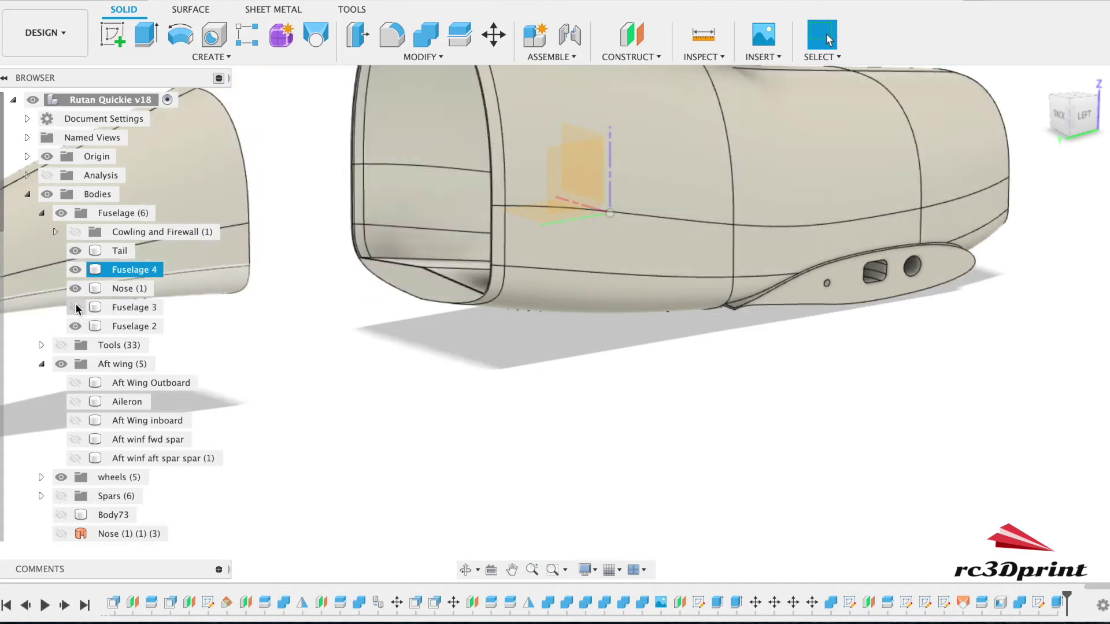
left_click(75, 306)
left_click(75, 307)
left_click(75, 307)
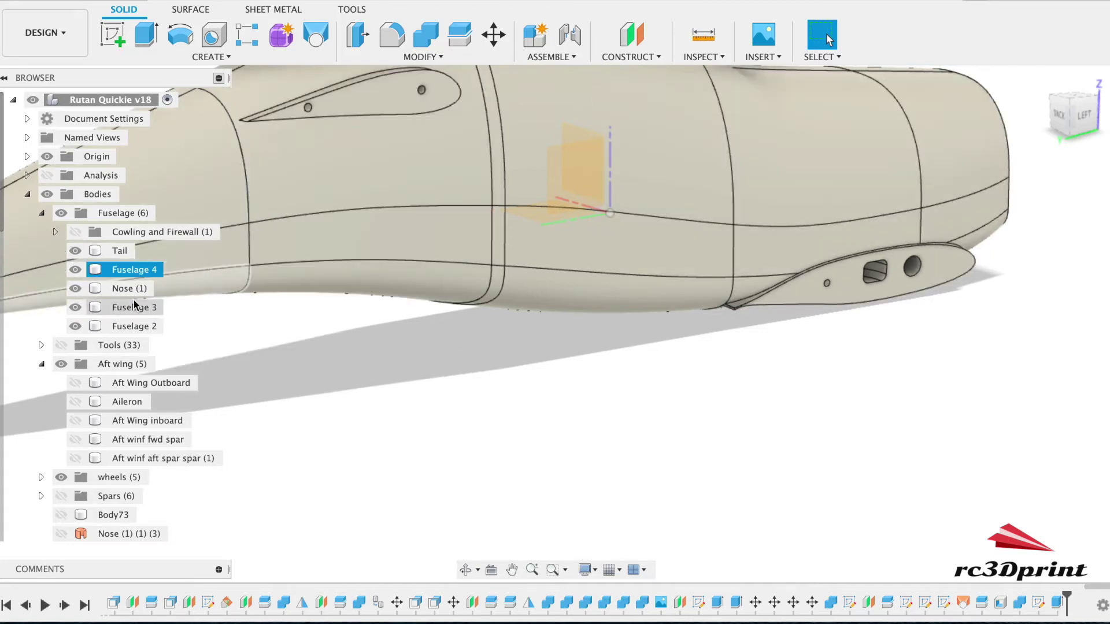
right_click(131, 308)
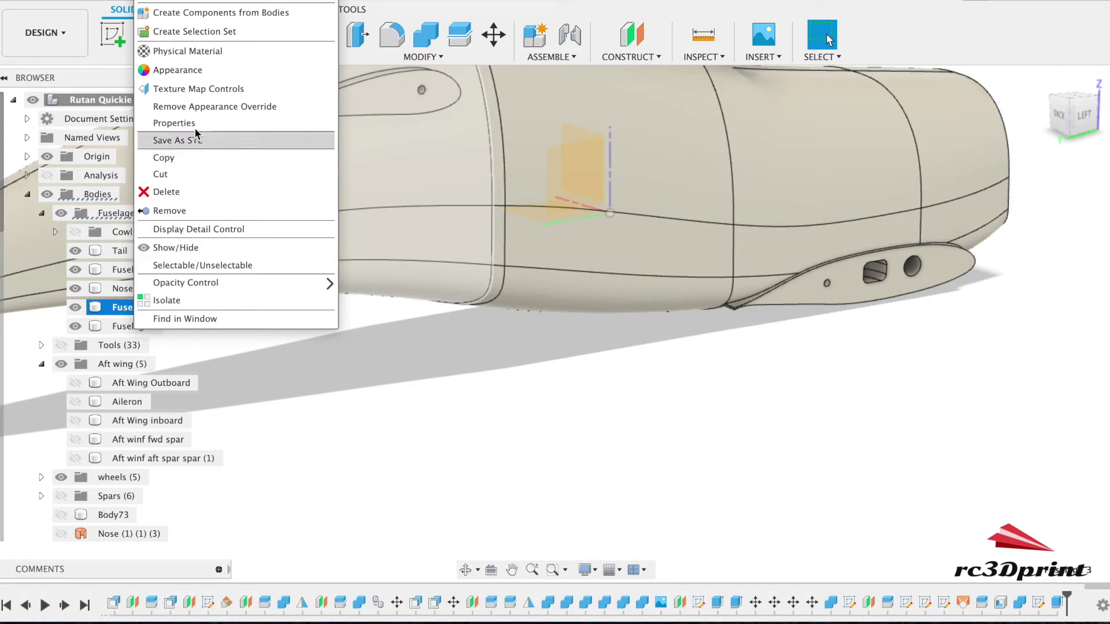
key("Escape")
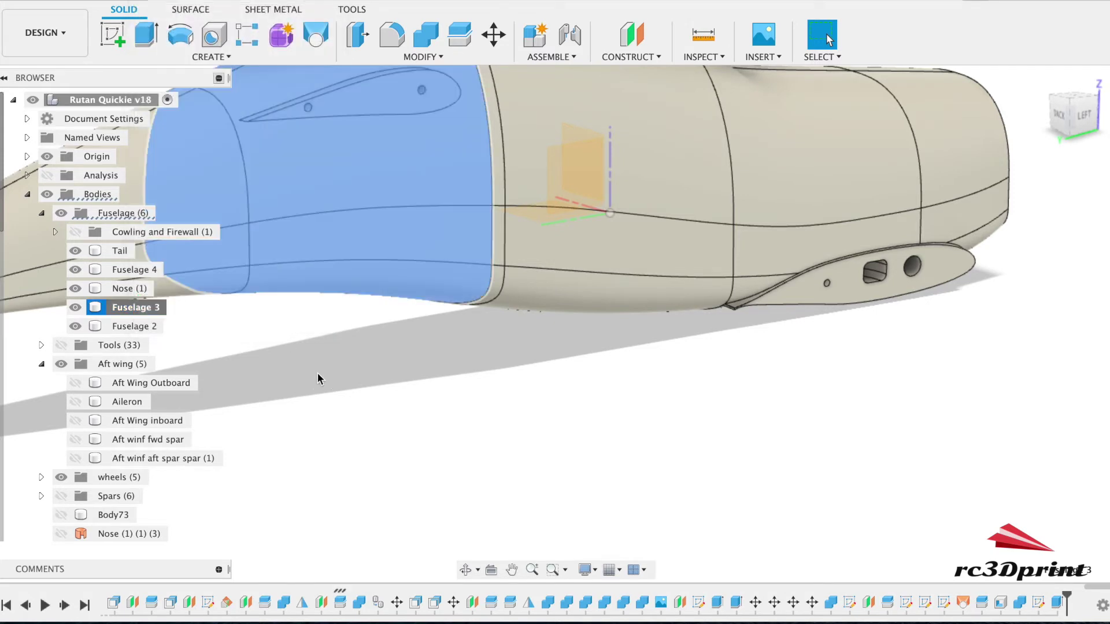
Hide the Nose (1) and Fuselage 2 bodies and examine Fuselage 3 from its closed front and right side
middle_click_drag(554, 314, 734, 107, "shift")
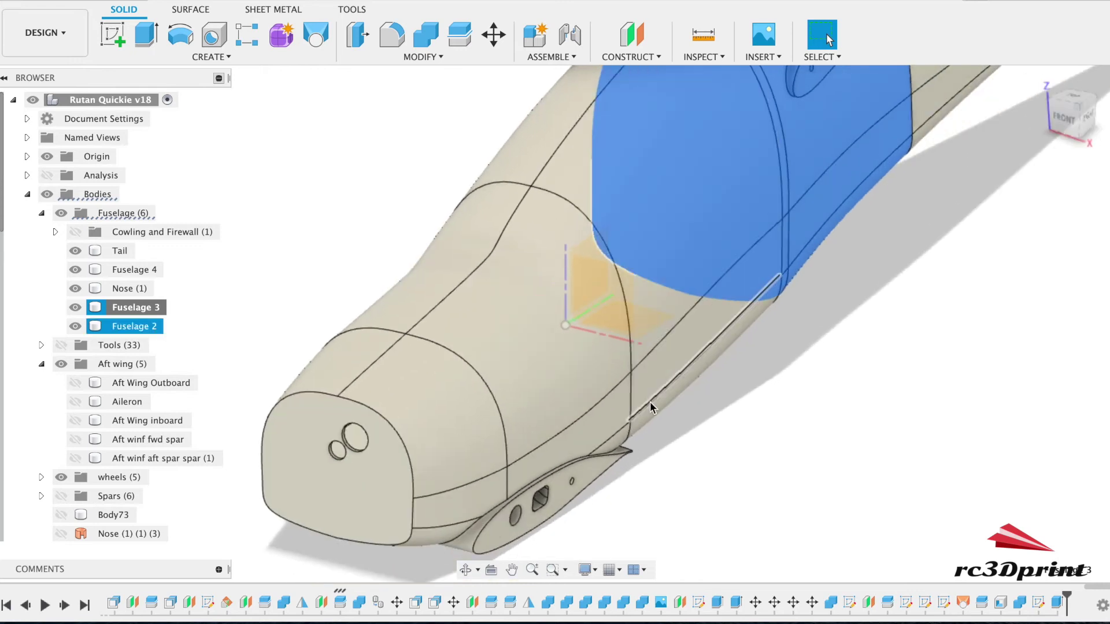
scroll(652, 407, "right", 5)
scroll(651, 407, "down", 6)
left_click(116, 326, "ctrl")
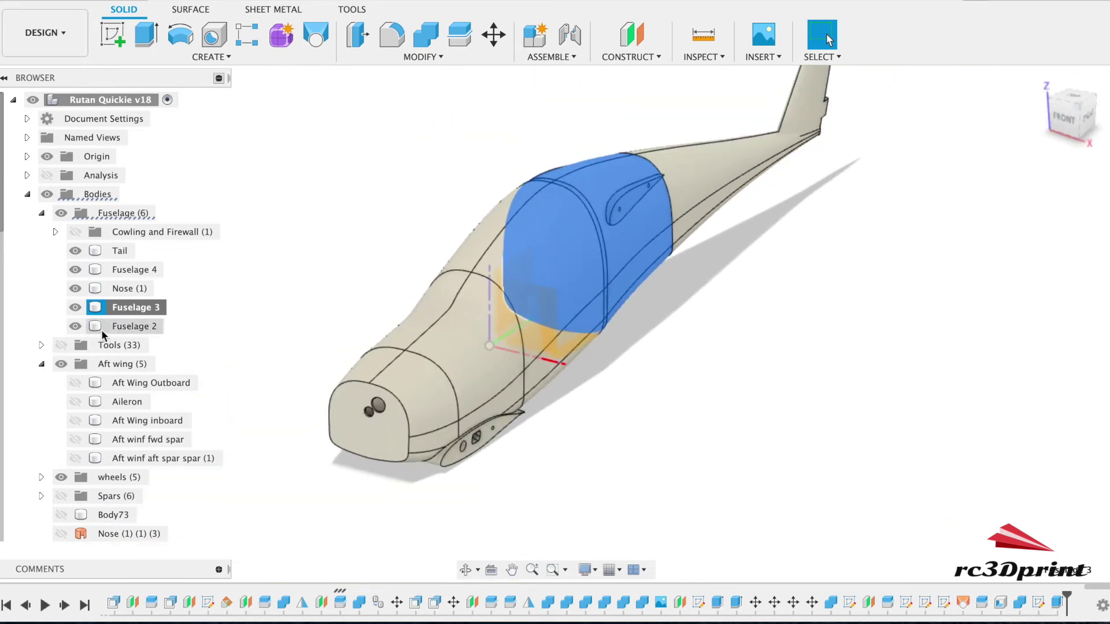
left_click(75, 288)
left_click(75, 326)
left_click(757, 441)
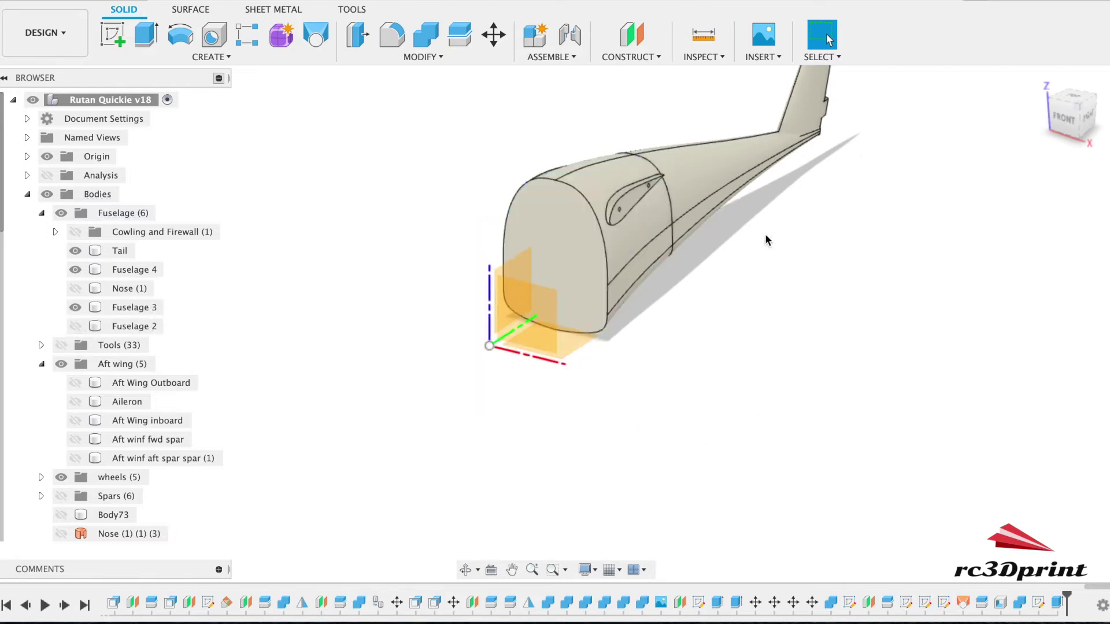
left_click(1085, 116)
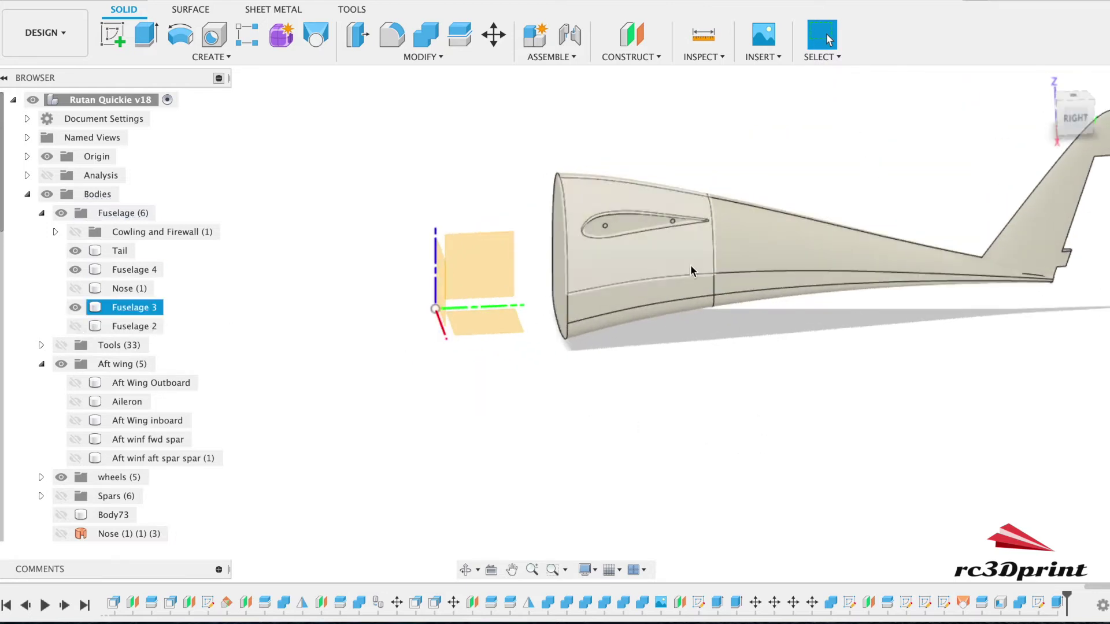
left_click(647, 273)
left_click(476, 373)
Show Nose (1), Fuselage 2, the Cowling and Firewall group and all five Aft wing bodies to view the aircraft complete
left_click(80, 292)
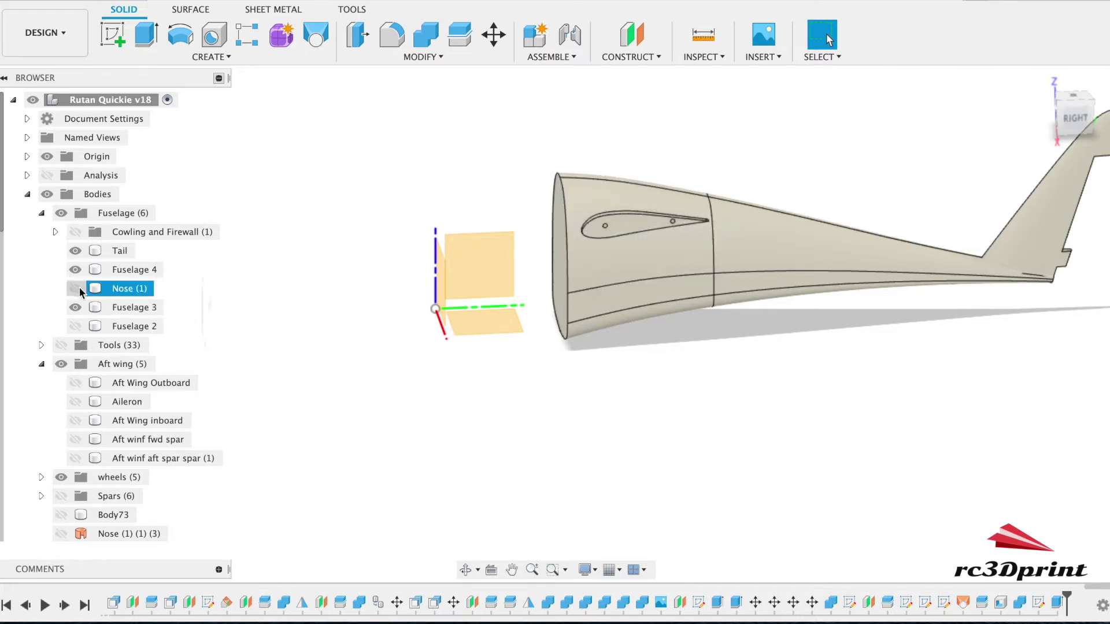
left_click(75, 326)
left_click(76, 233)
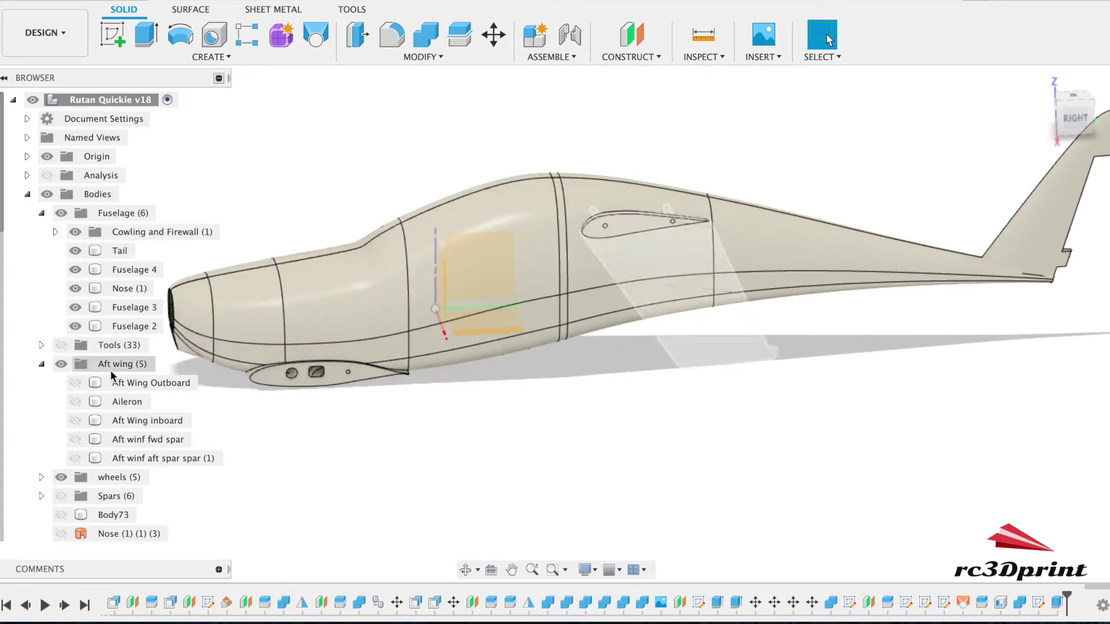
left_click(78, 382)
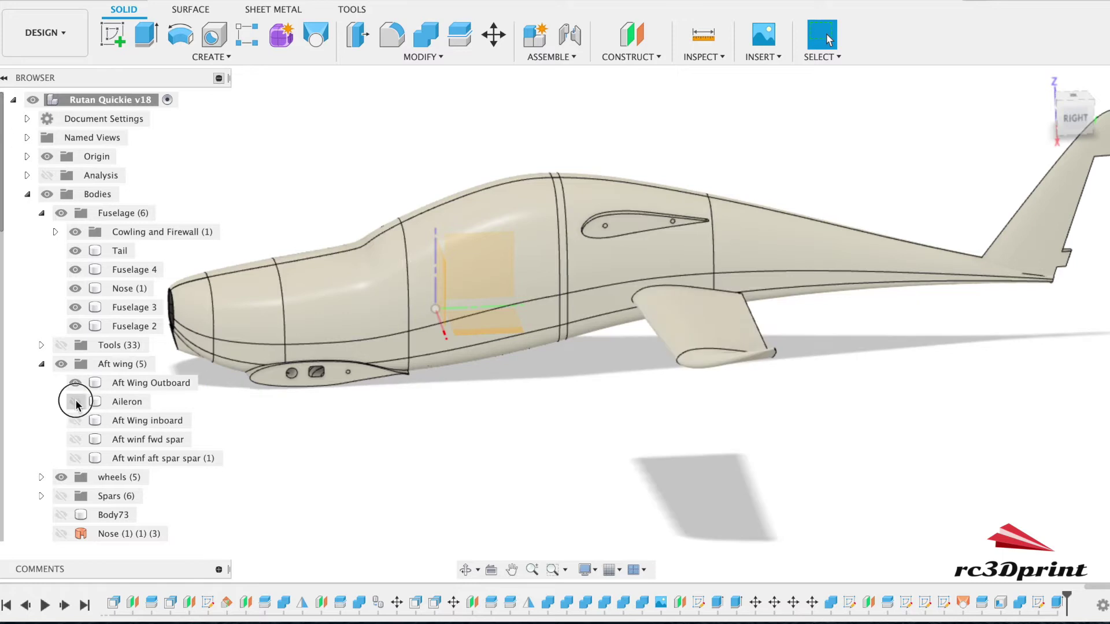
left_click(75, 401)
left_click(75, 420)
left_click(75, 439)
left_click(75, 457)
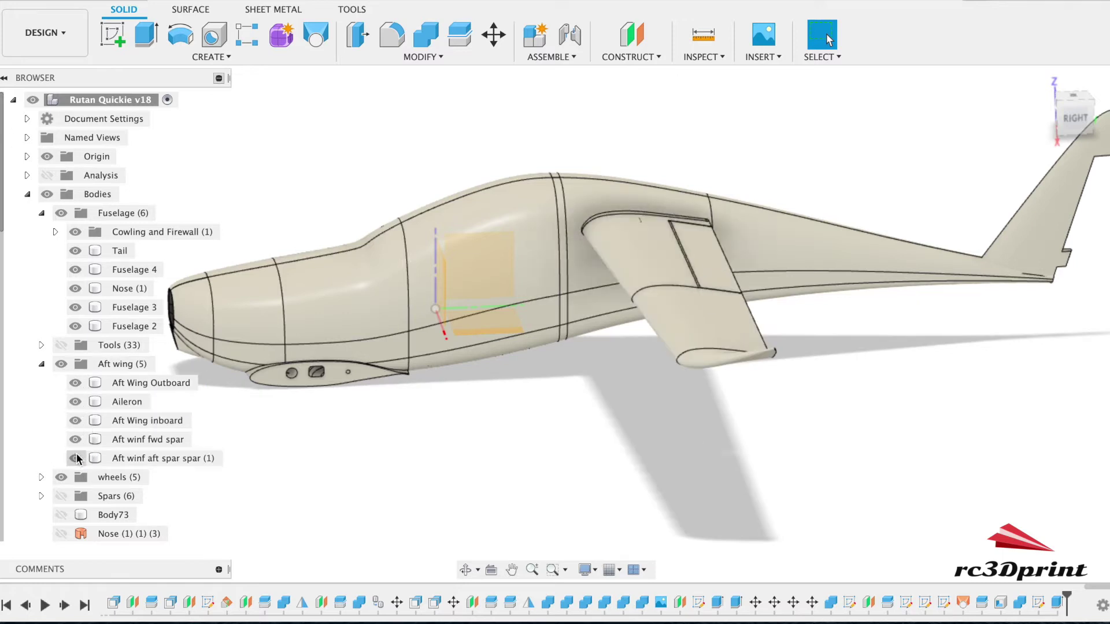
left_click(718, 55)
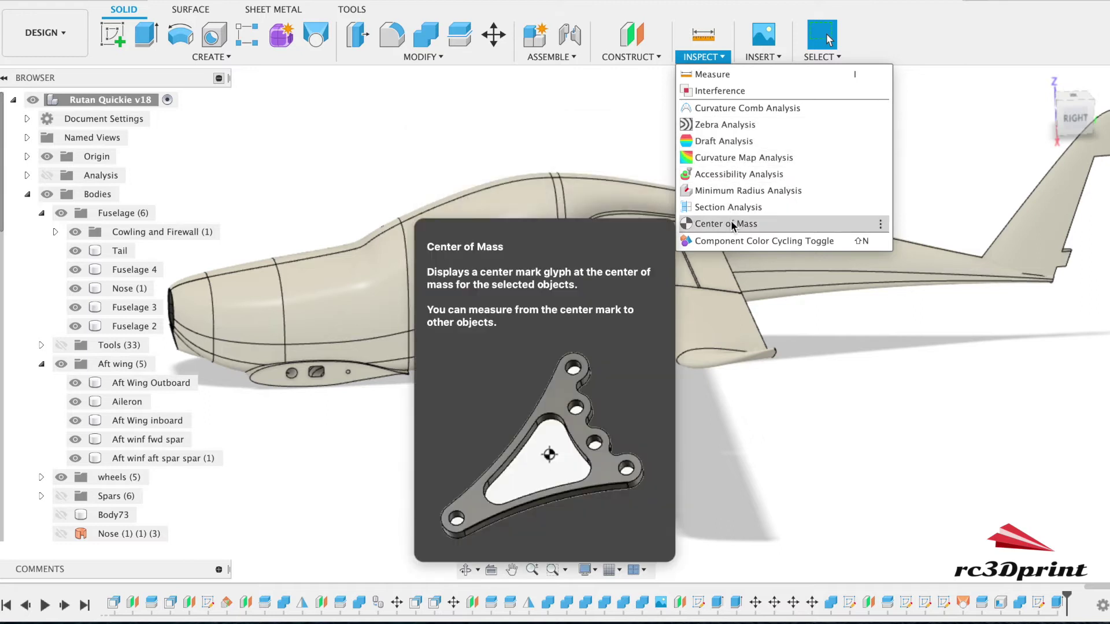
left_click(730, 223)
left_click(535, 294)
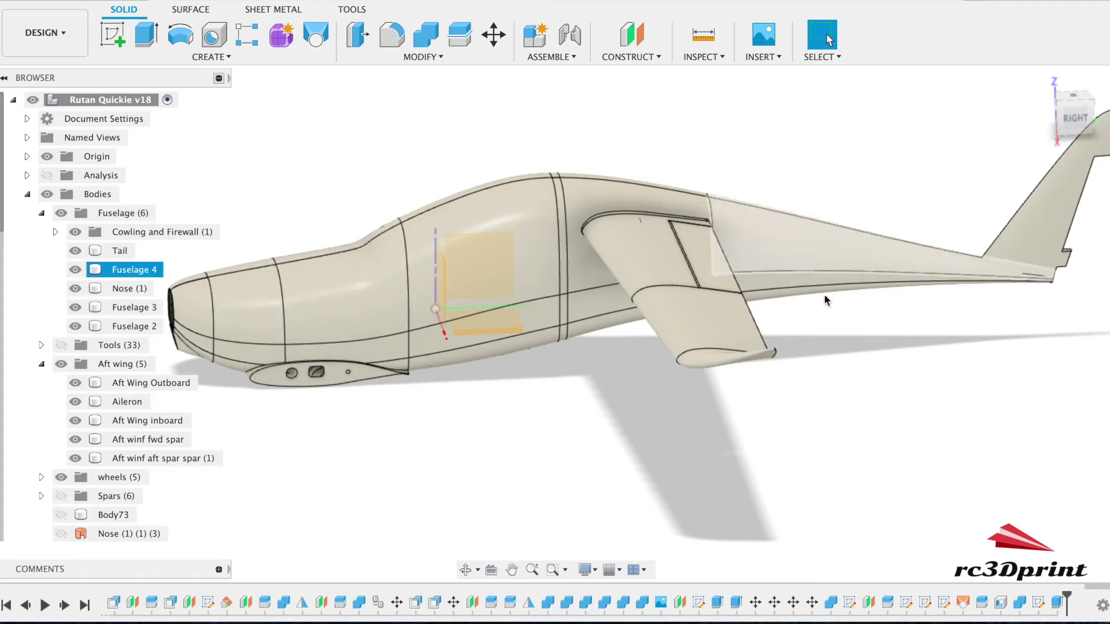
Isolate the Fuselage 3 body
left_click_drag(1070, 113, 795, 106)
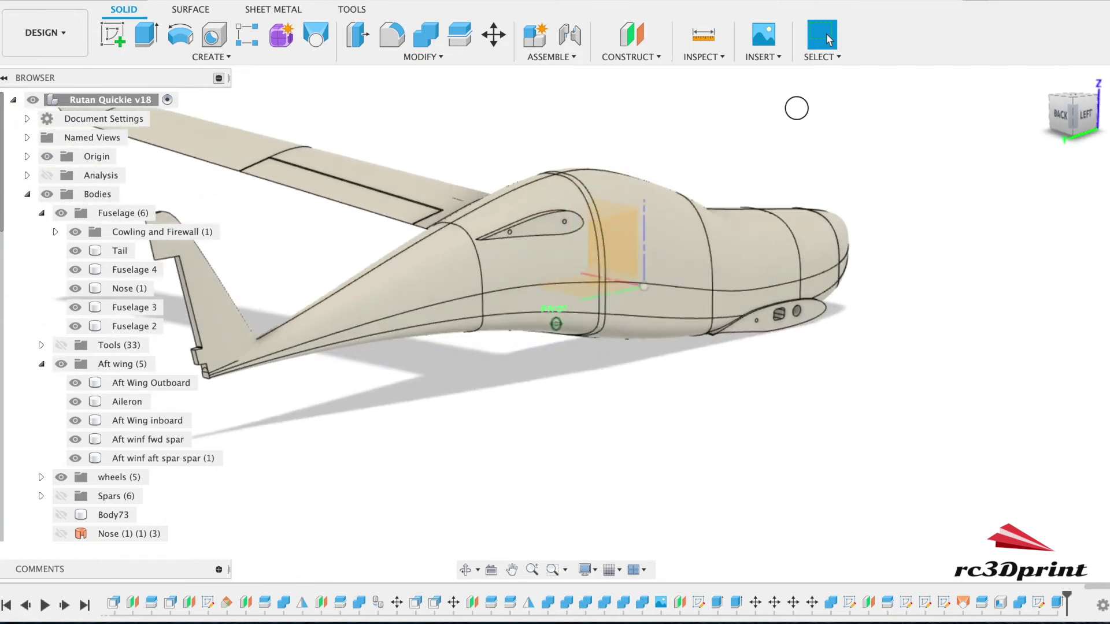
left_click(1085, 115)
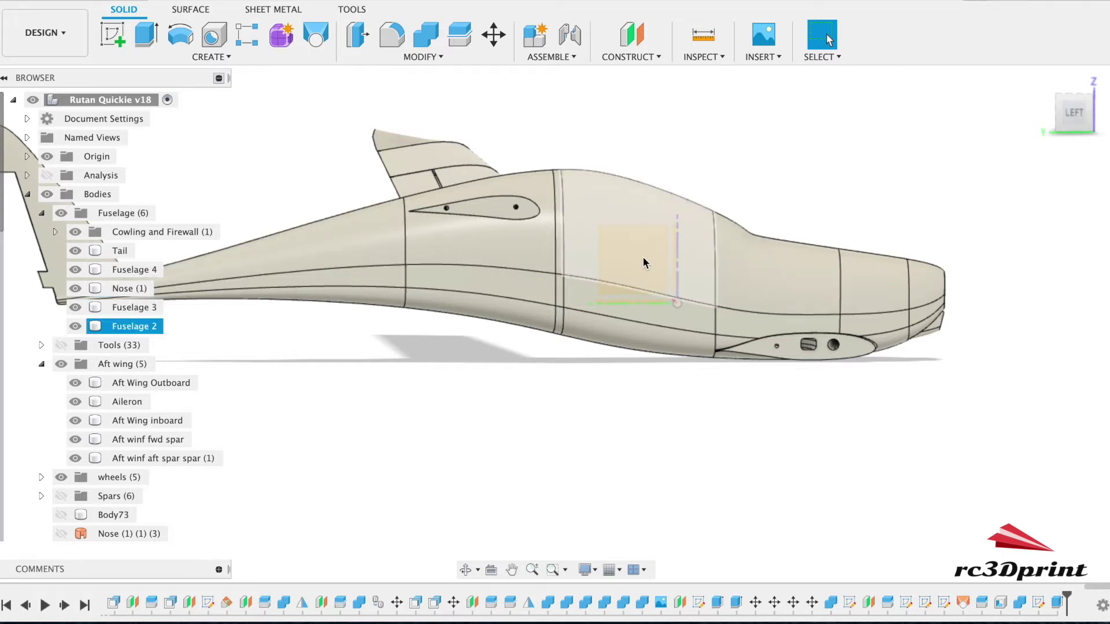
middle_click_drag(1038, 108, 980, 105, "shift")
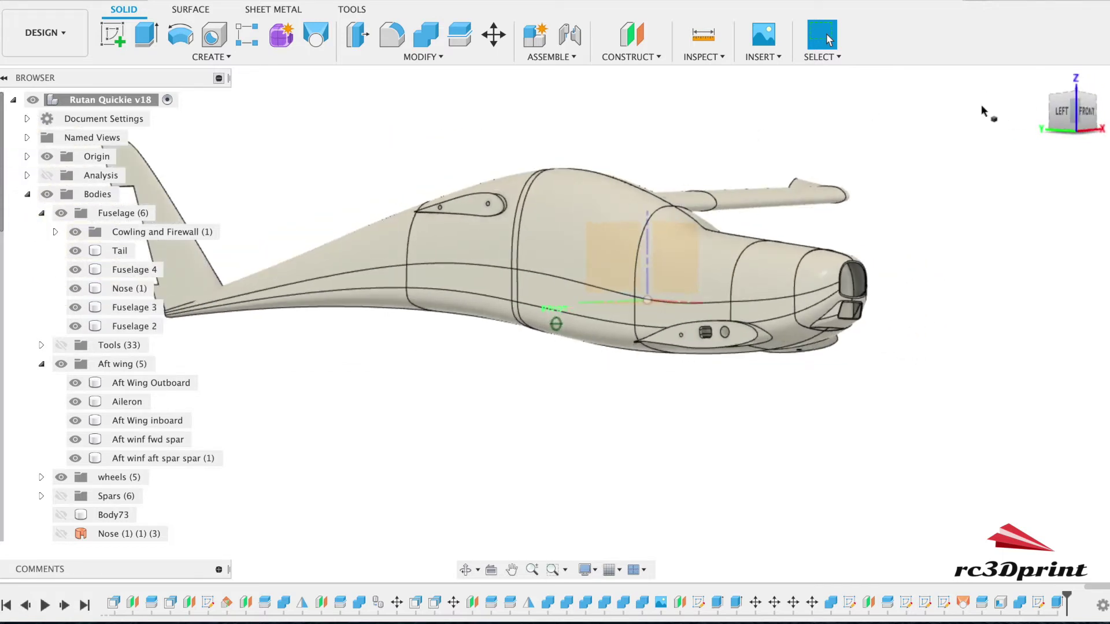
right_click(125, 307)
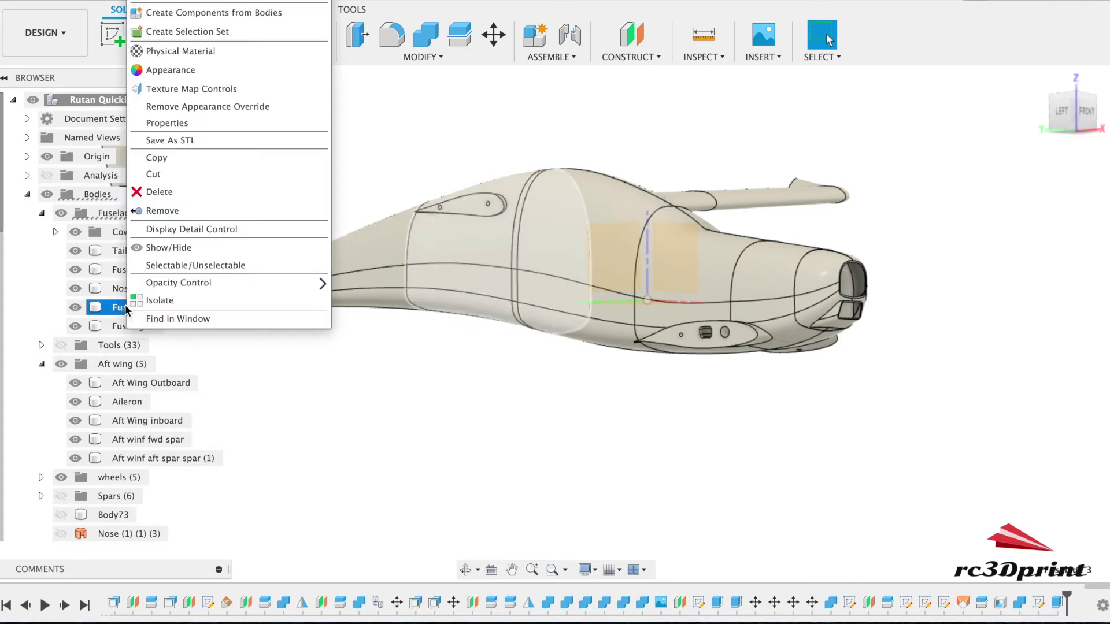
left_click(152, 300)
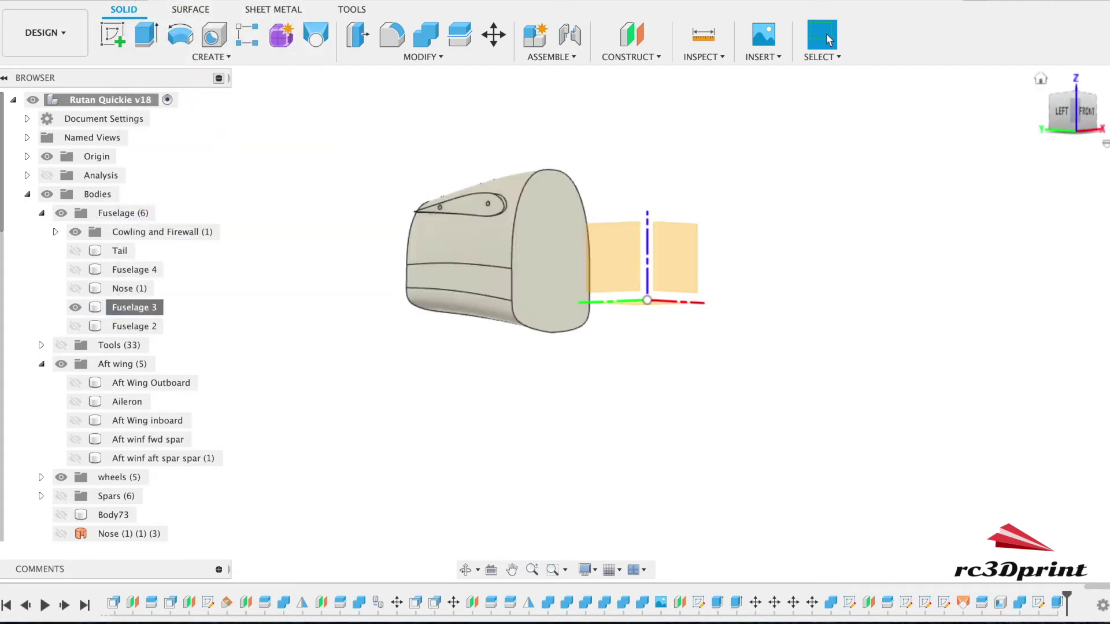
Make Sketch85 visible over the front face of Fuselage 3
left_click(1082, 111)
left_click_drag(991, 115, 966, 114)
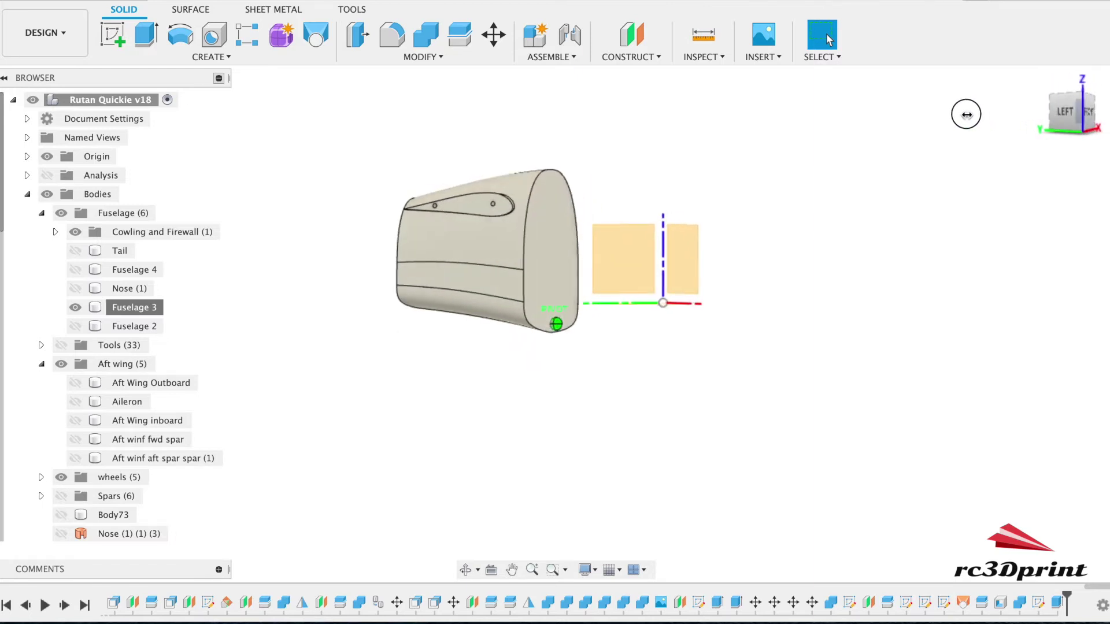
left_click_drag(967, 114, 923, 115)
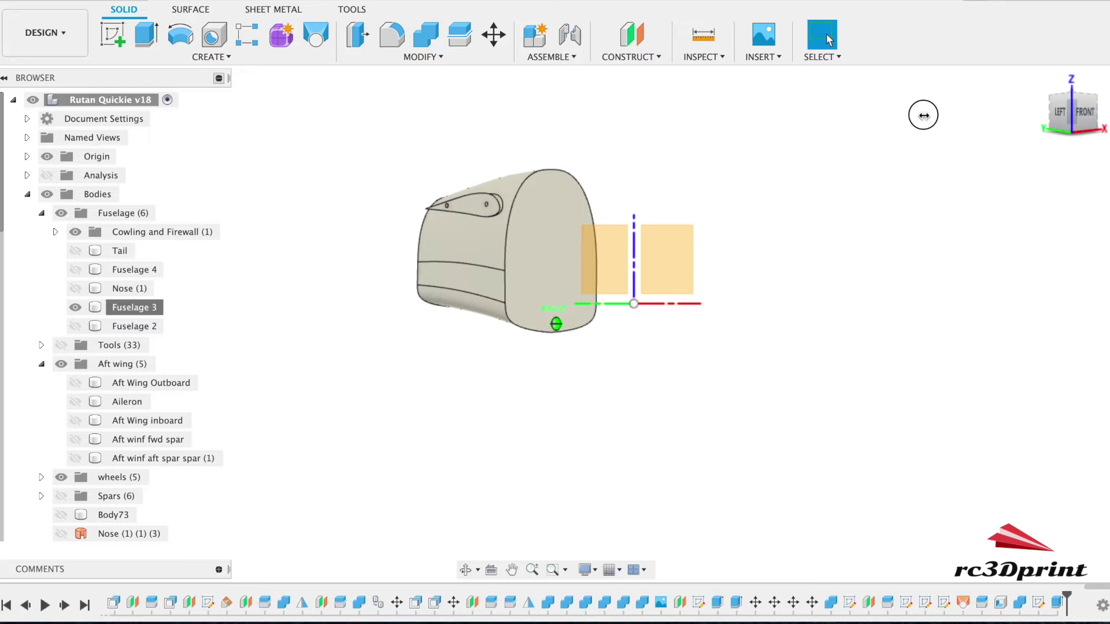
scroll(112, 452, "down", 7)
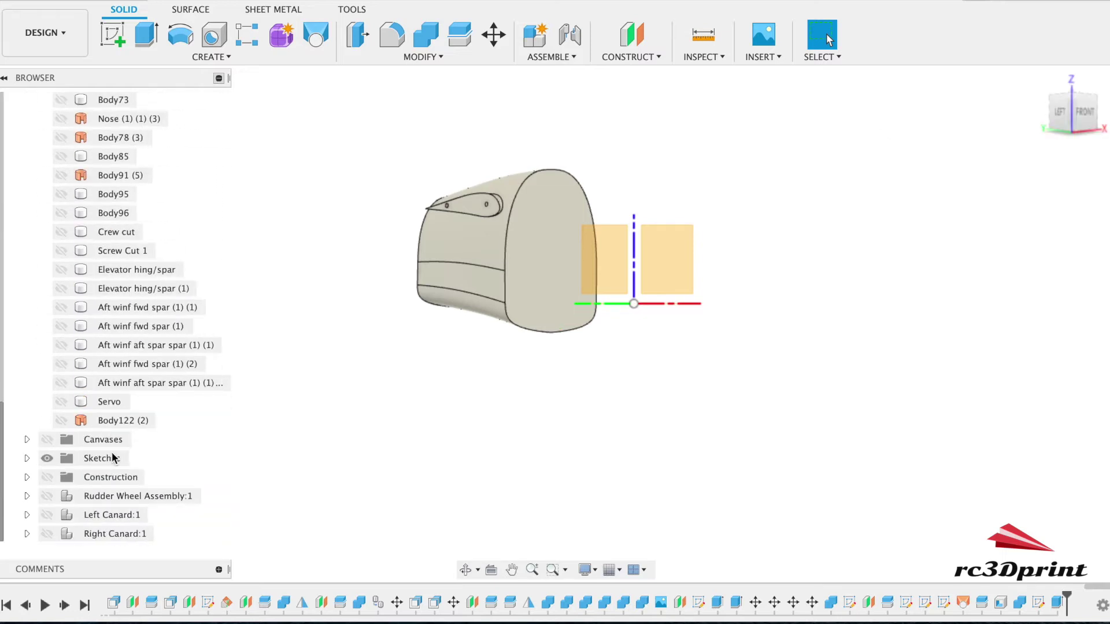
scroll(93, 358, "up", 6)
scroll(77, 276, "down", 2)
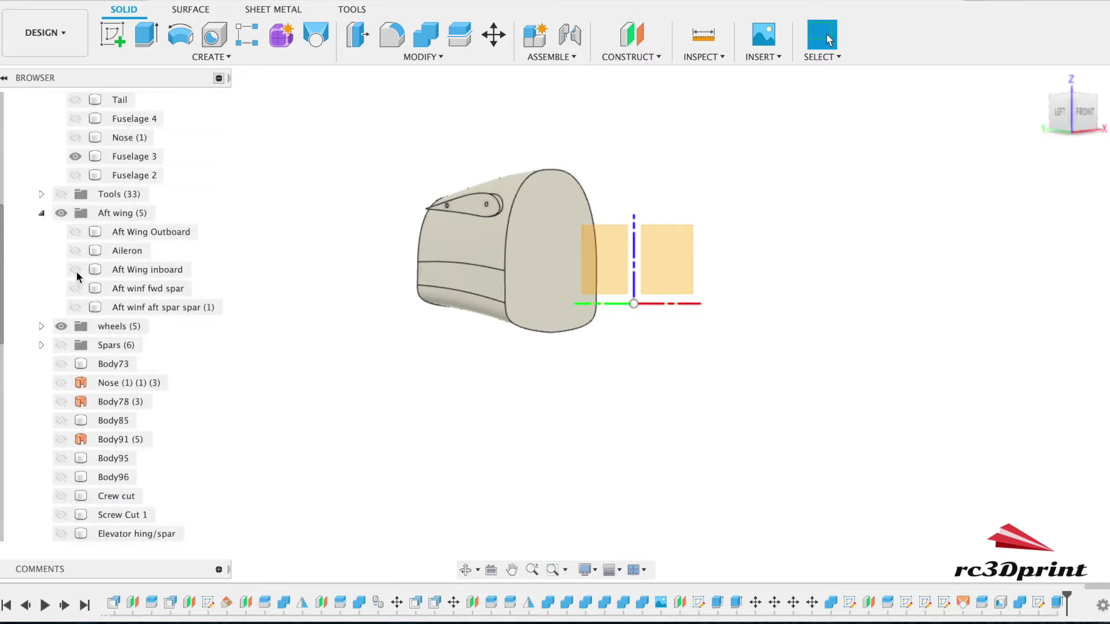
scroll(73, 312, "down", 5)
left_click(27, 455)
scroll(68, 463, "down", 20)
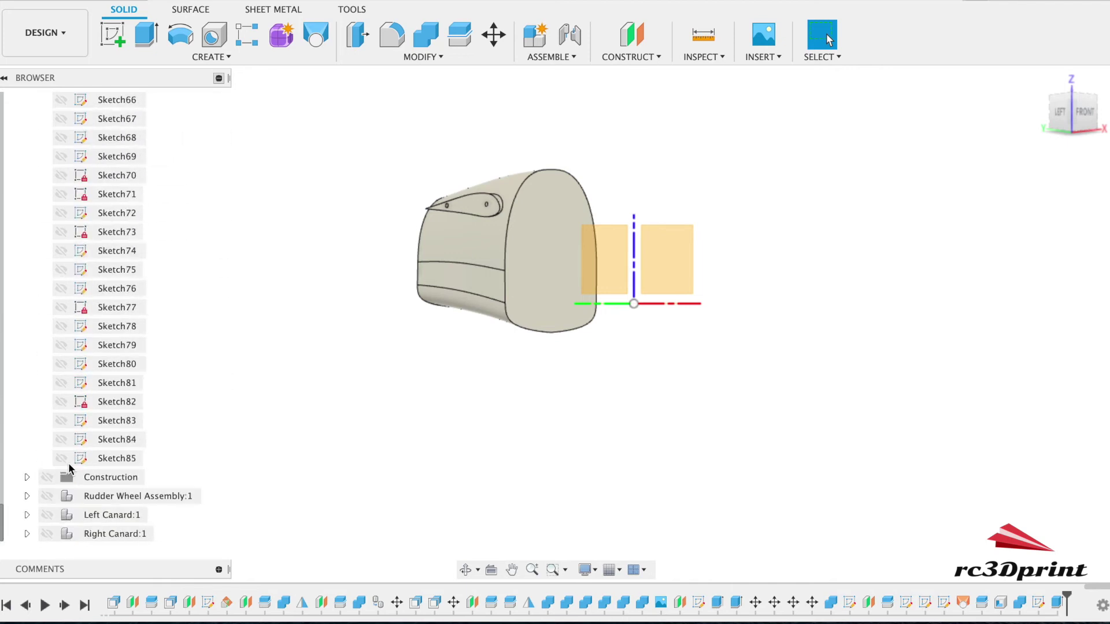
left_click(61, 458)
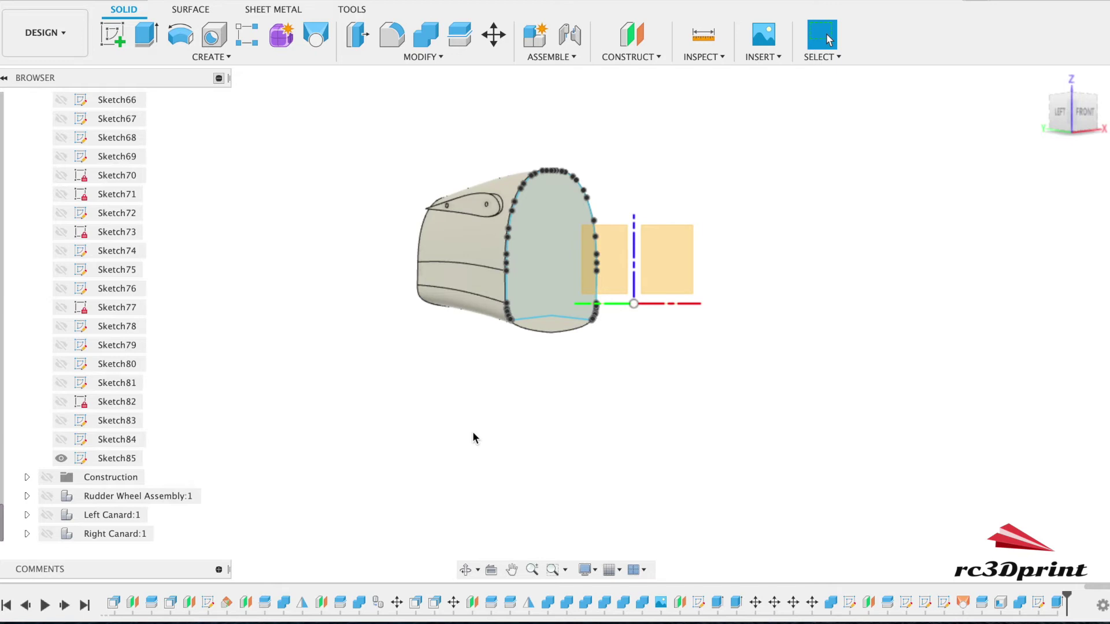
Start a sketch on the closed front face of Fuselage 3
left_click_drag(1063, 119, 1007, 119)
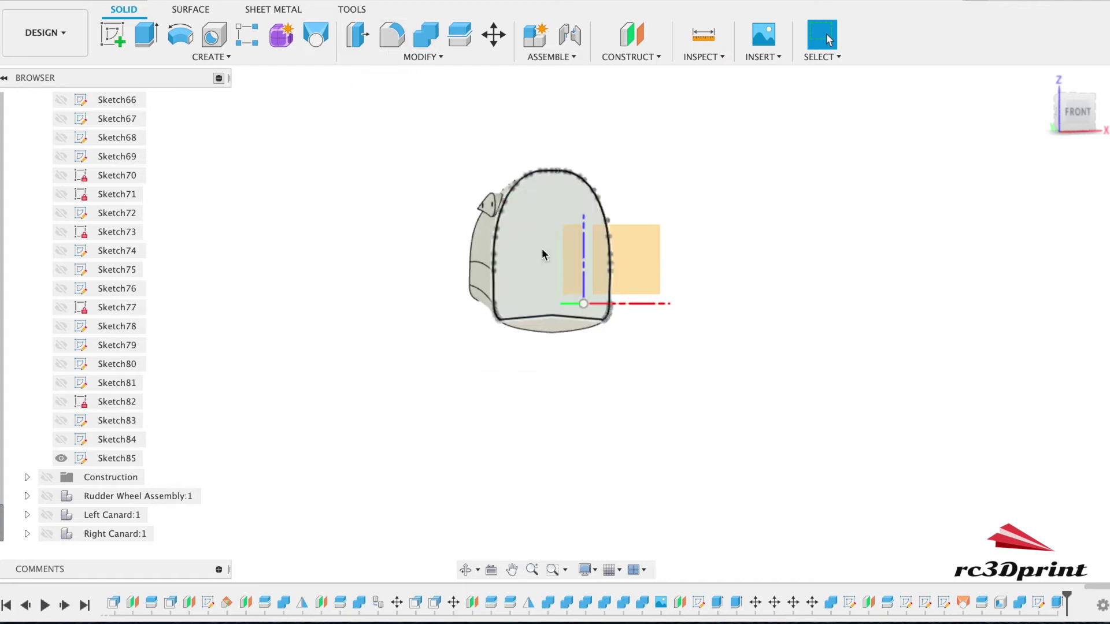
scroll(535, 352, "up", 5)
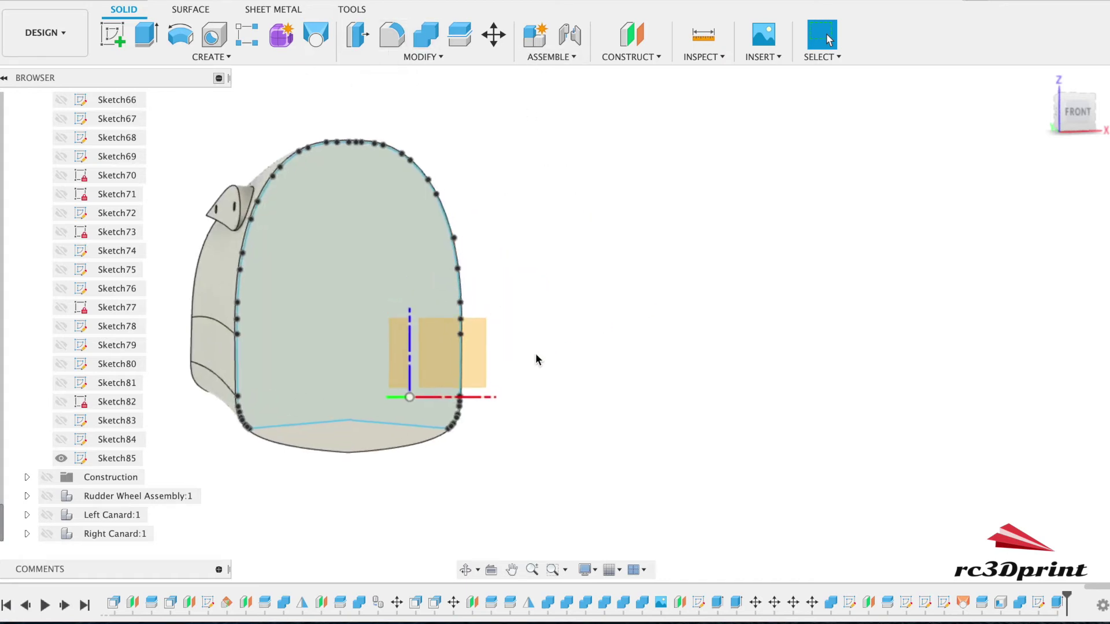
scroll(535, 352, "down", 1)
scroll(535, 352, "up", 2)
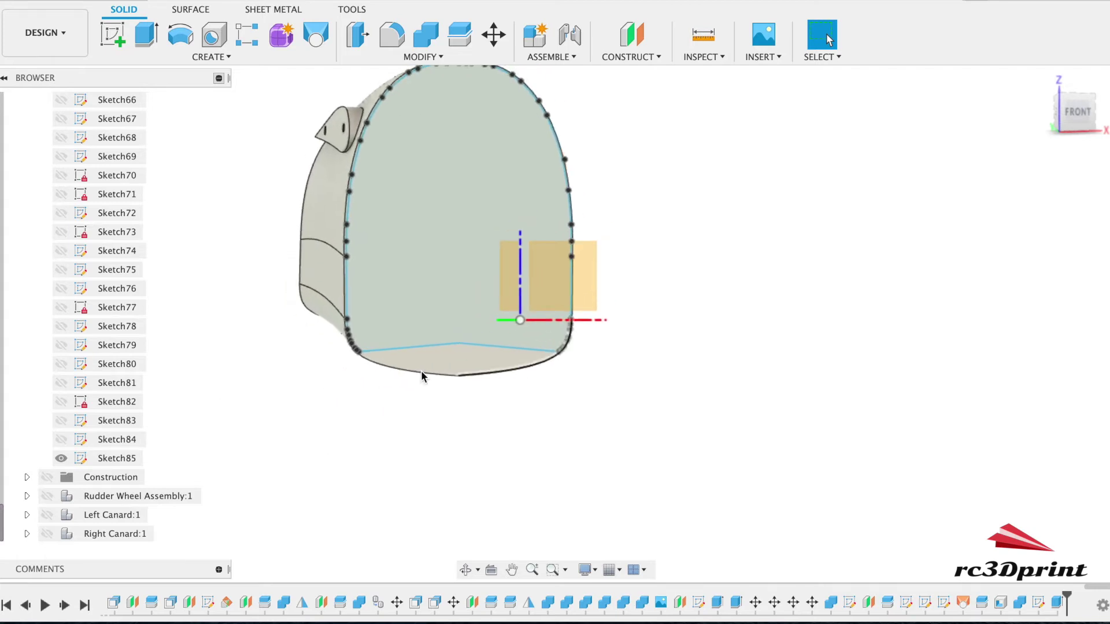
left_click(113, 36)
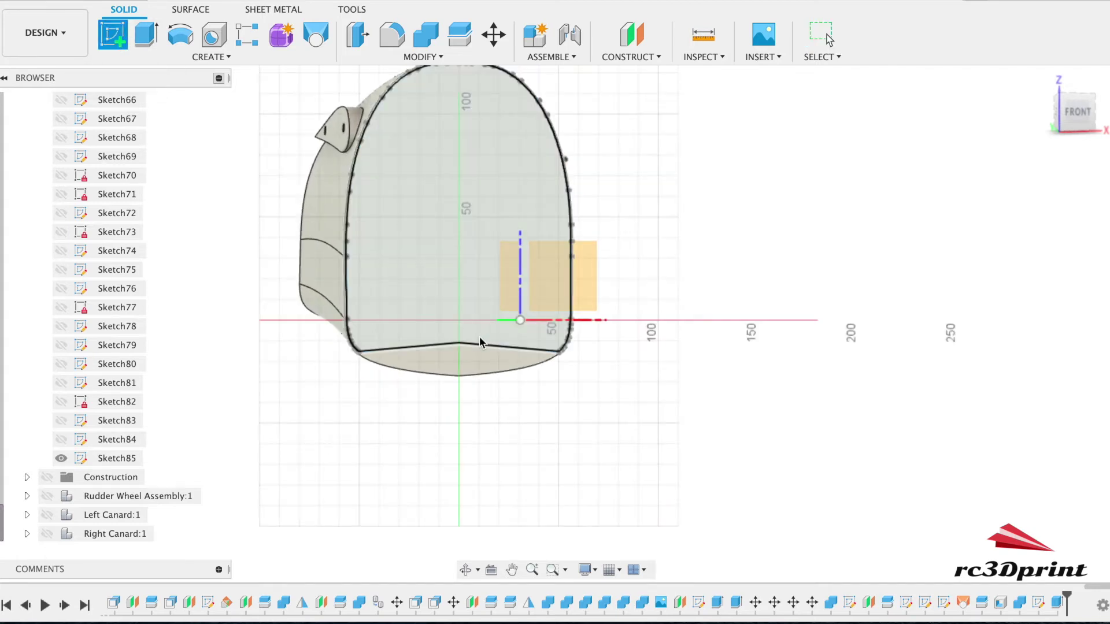
left_click(459, 364)
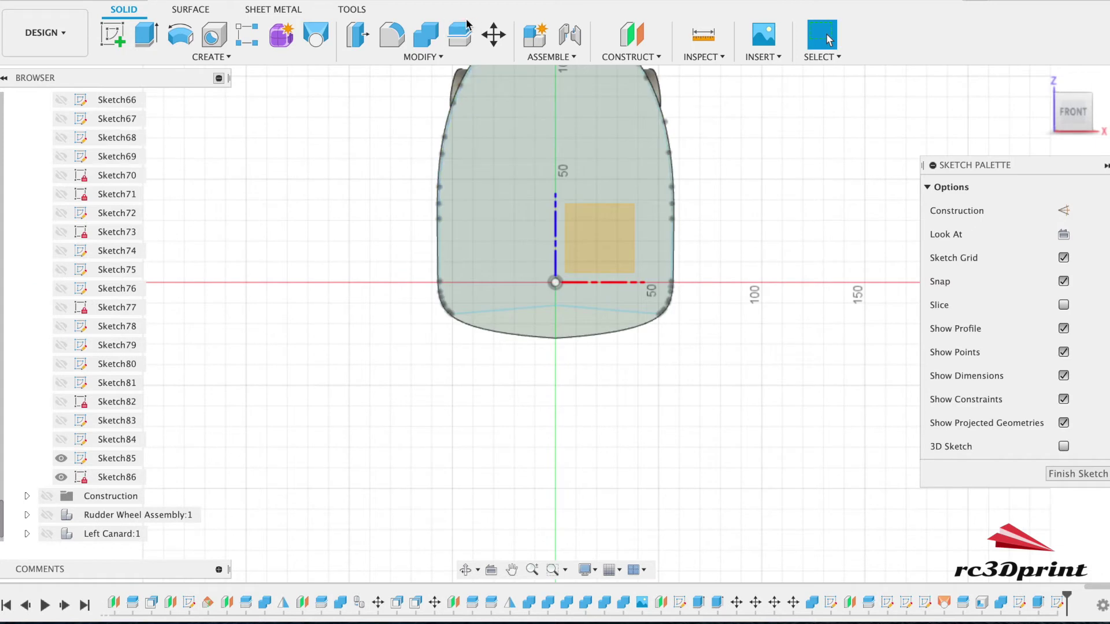
Offset the front face outline of Fuselage 3 inward by about 7.2 mm
left_click(393, 35)
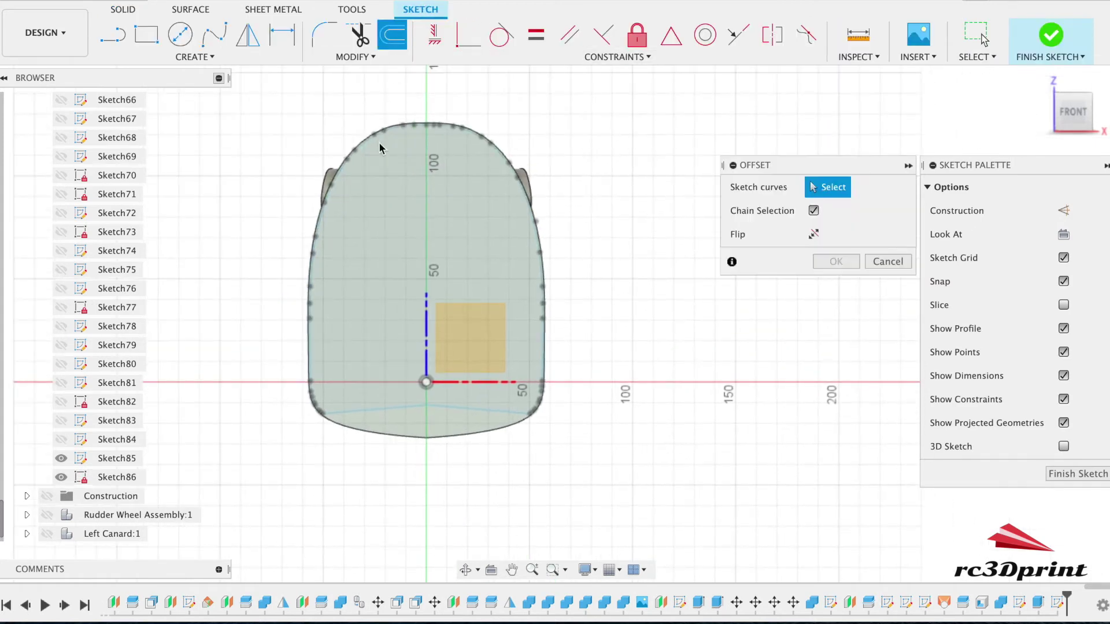
left_click(366, 143)
left_click_drag(363, 140, 378, 159)
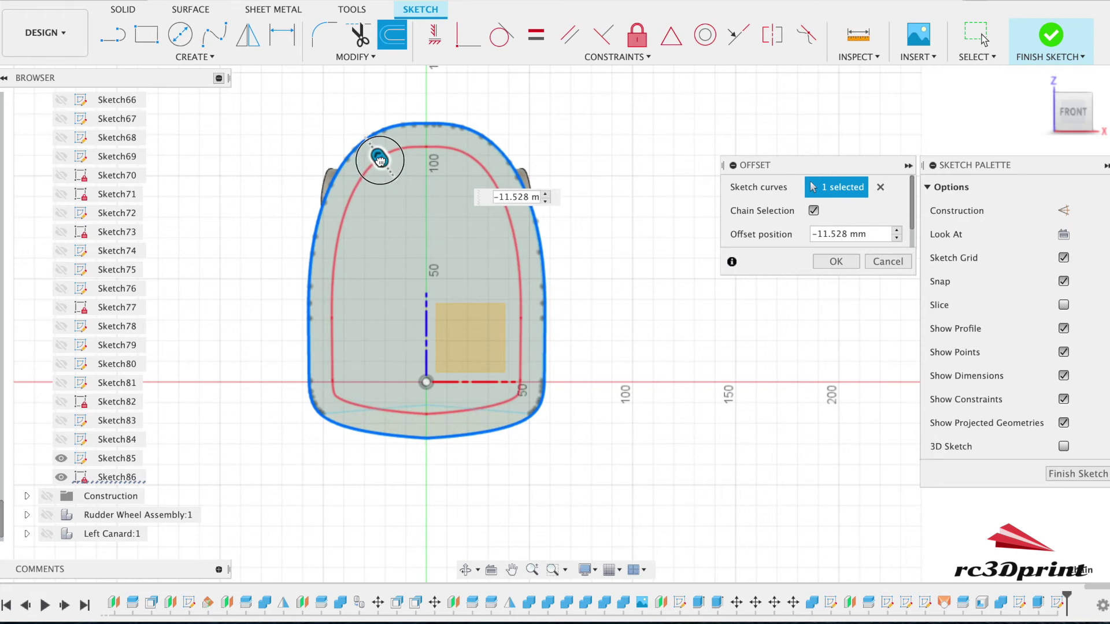
left_click_drag(380, 160, 377, 159)
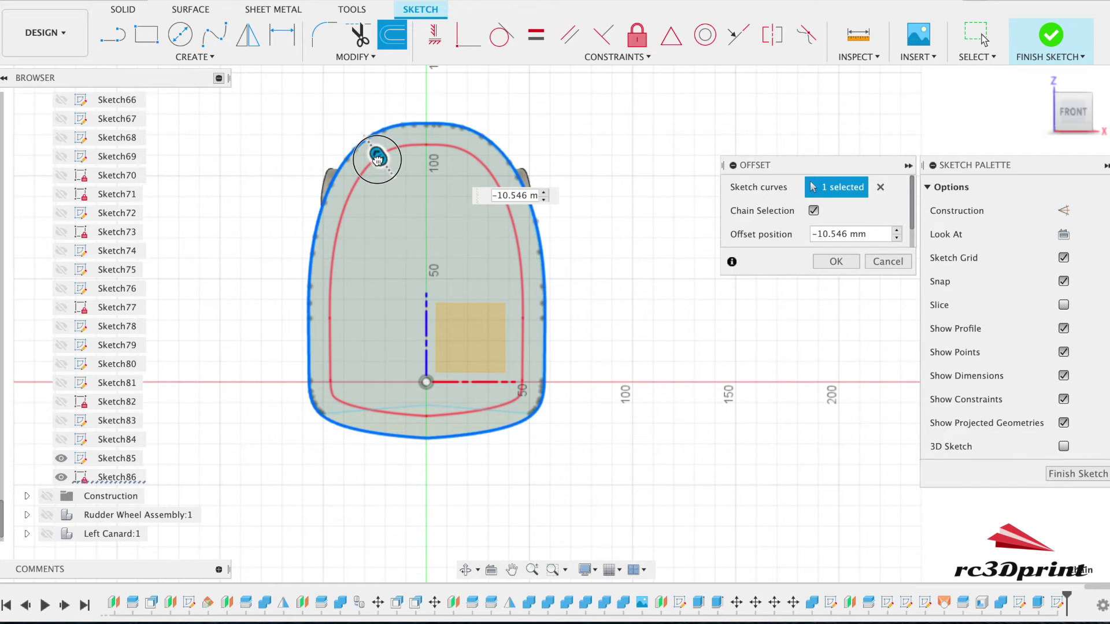
left_click_drag(377, 160, 374, 152)
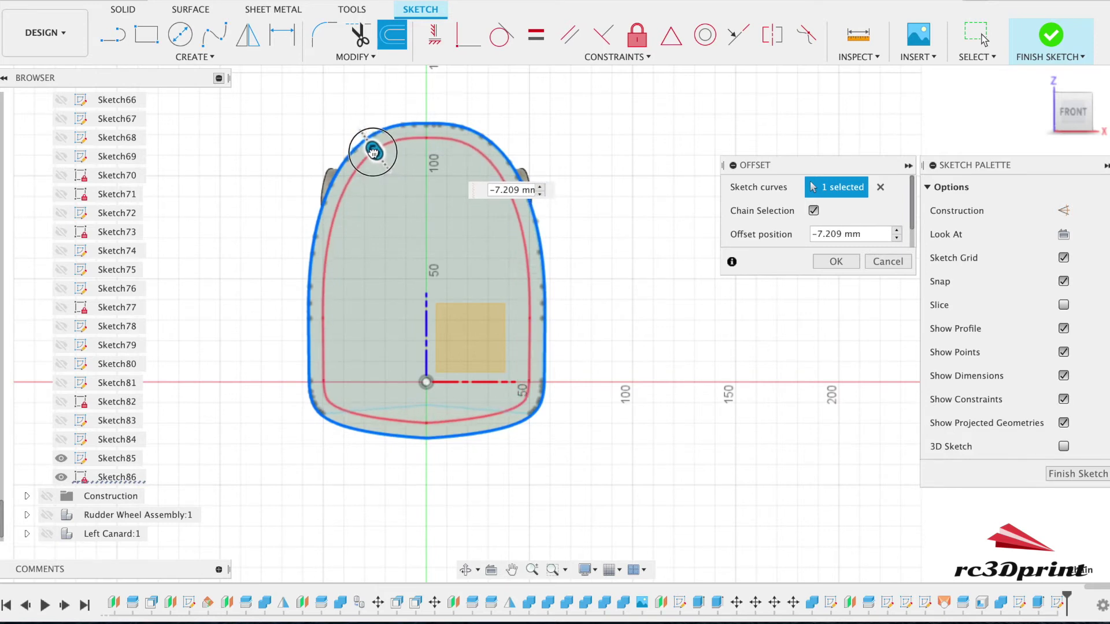
left_click_drag(373, 152, 374, 152)
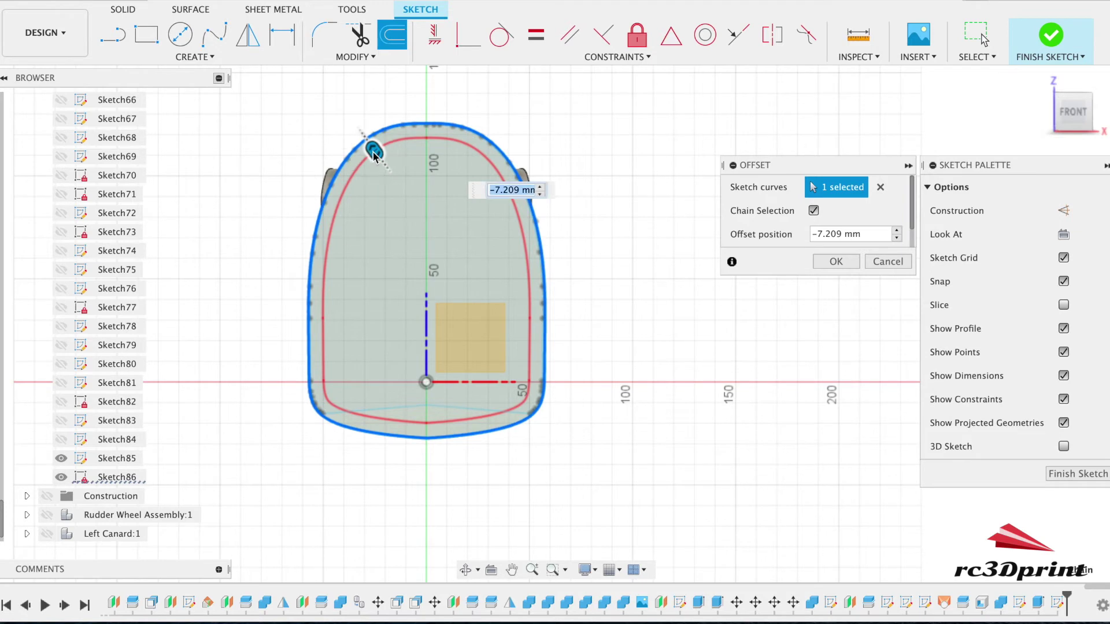
left_click(826, 267)
Draw a peaked four-line chain across the inner outline's lower end, with side segments about 16–17 mm and the first centre segment about 44 mm
scroll(520, 379, "up", 5)
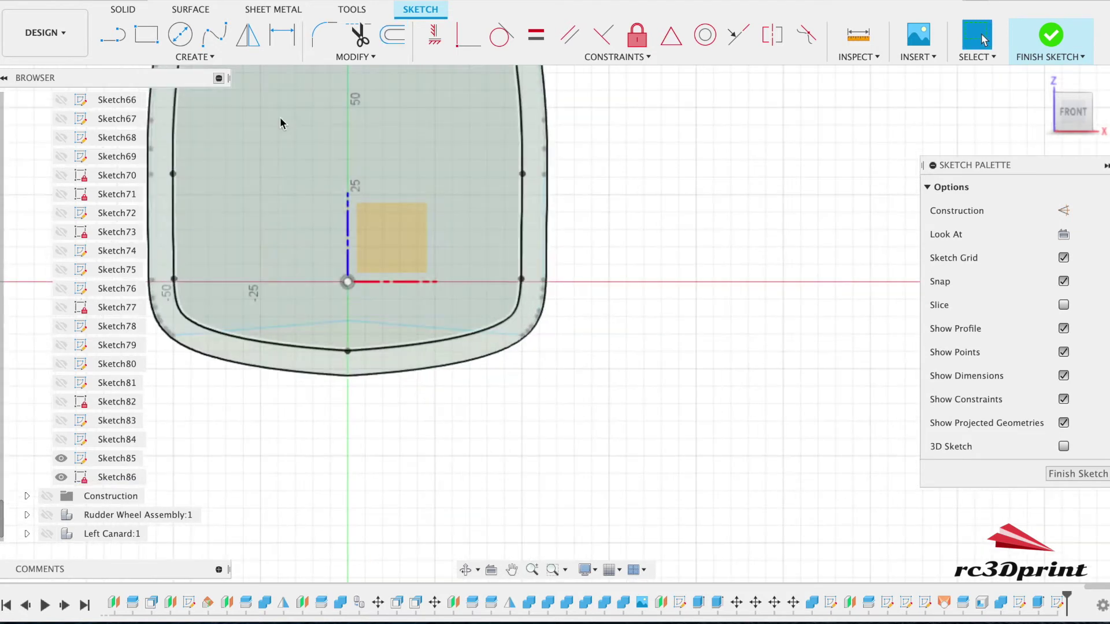
key("l")
left_click(174, 280)
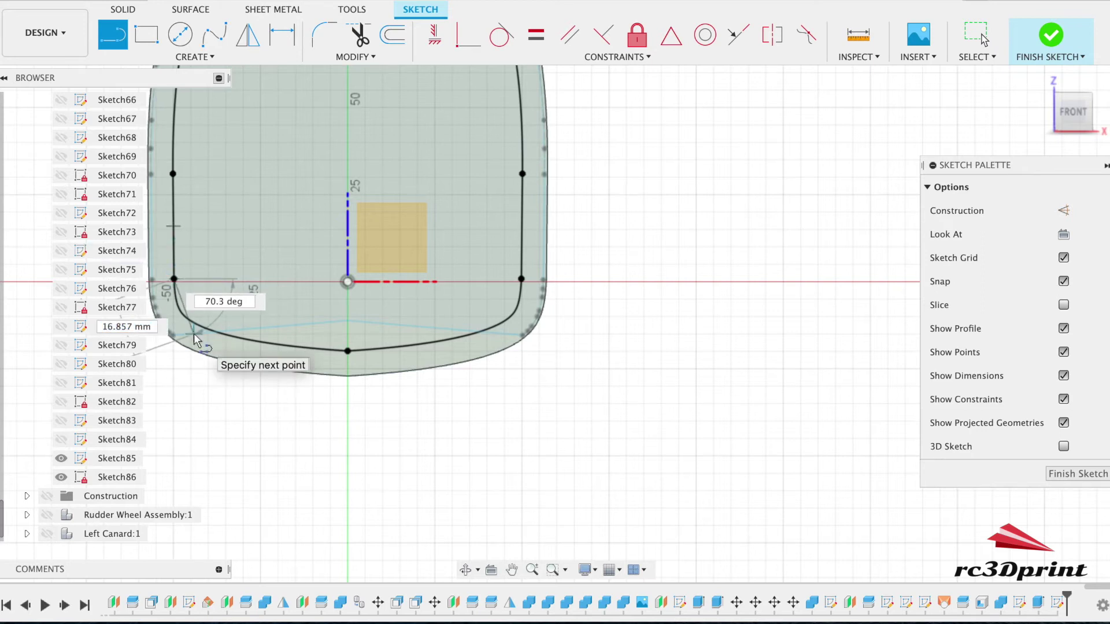
left_click(194, 334)
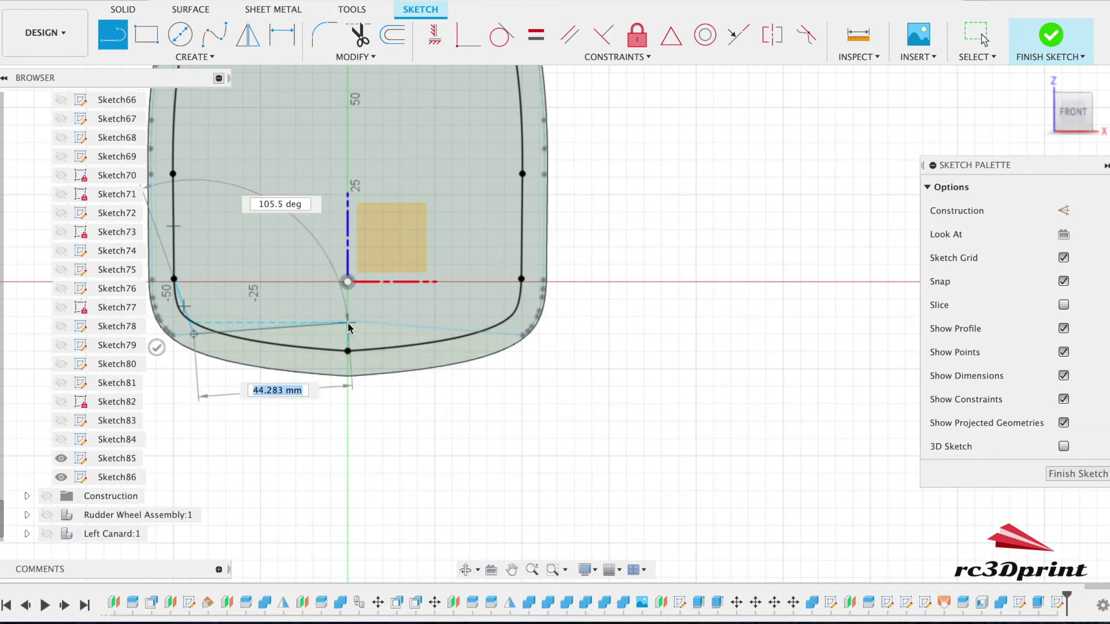
left_click(348, 323)
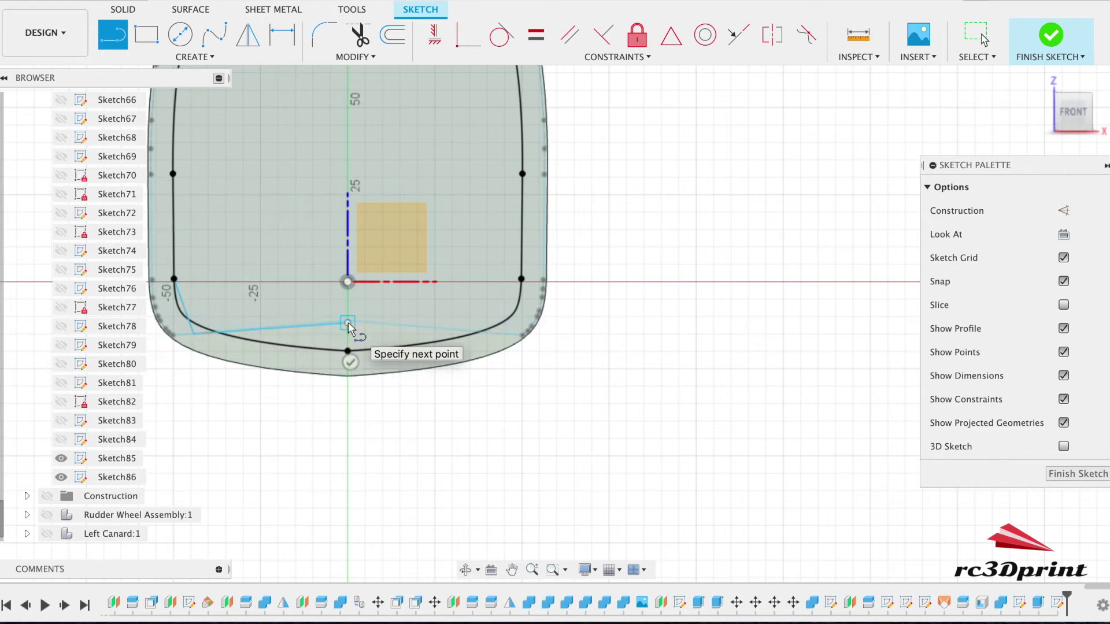
left_click(508, 334)
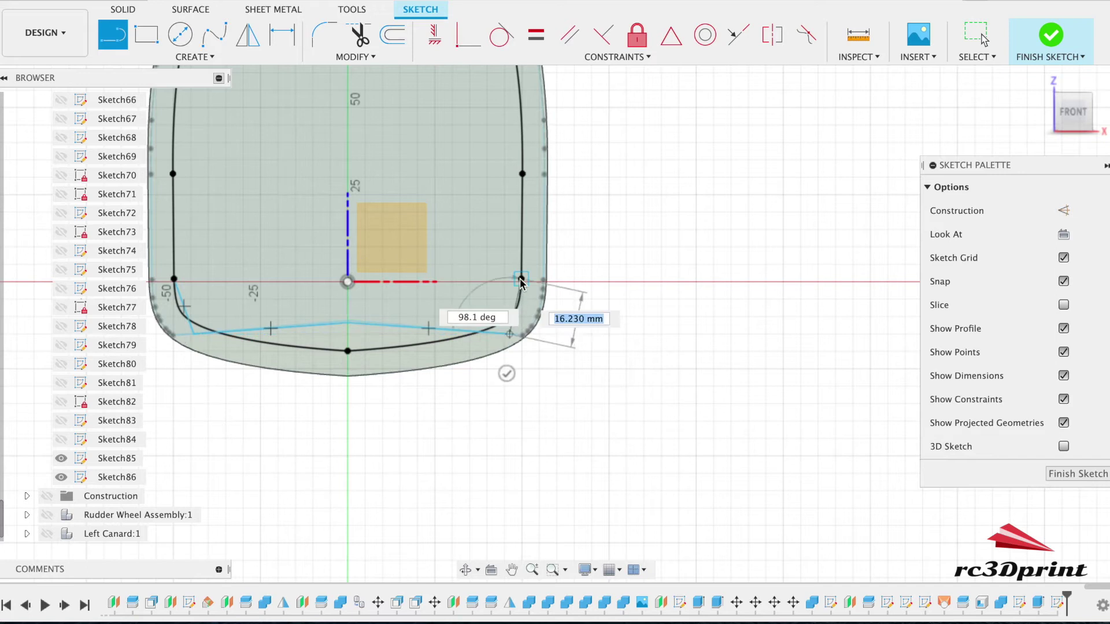
left_click(521, 279)
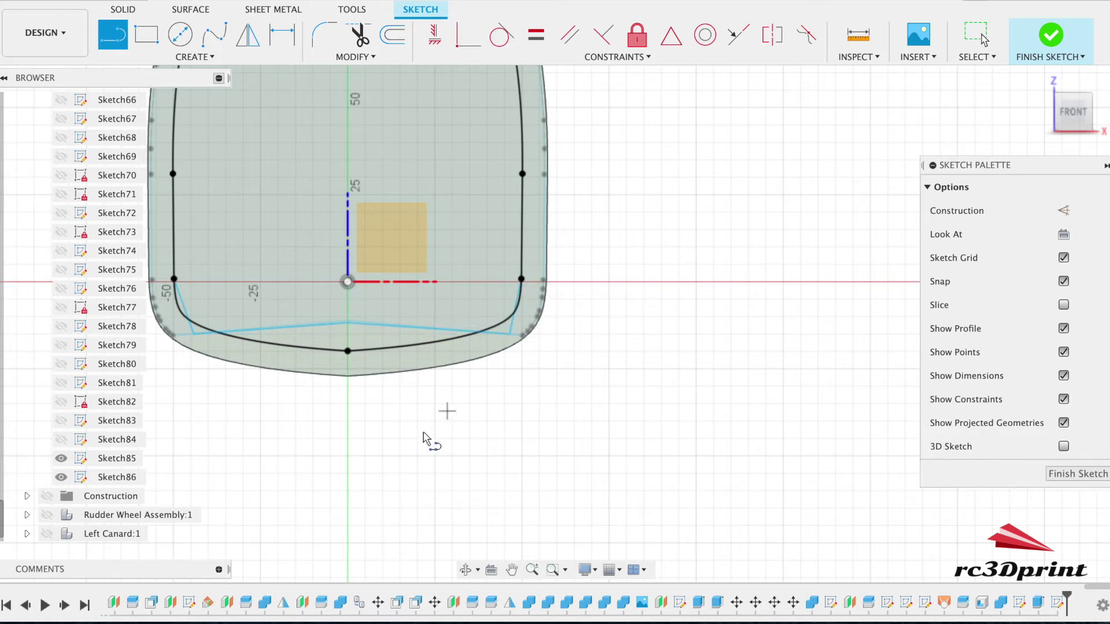
Trim away the inner outline's curved bottom pieces and corner remnants around the peaked line chain
scroll(416, 437, "left", 2)
scroll(419, 442, "left", 2)
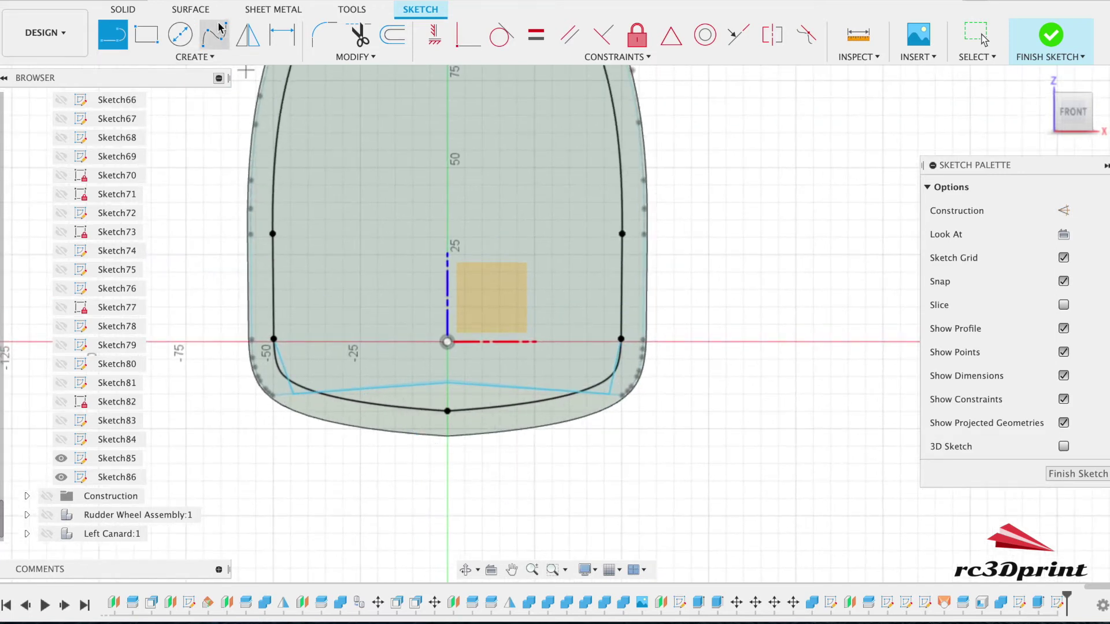
left_click(364, 38)
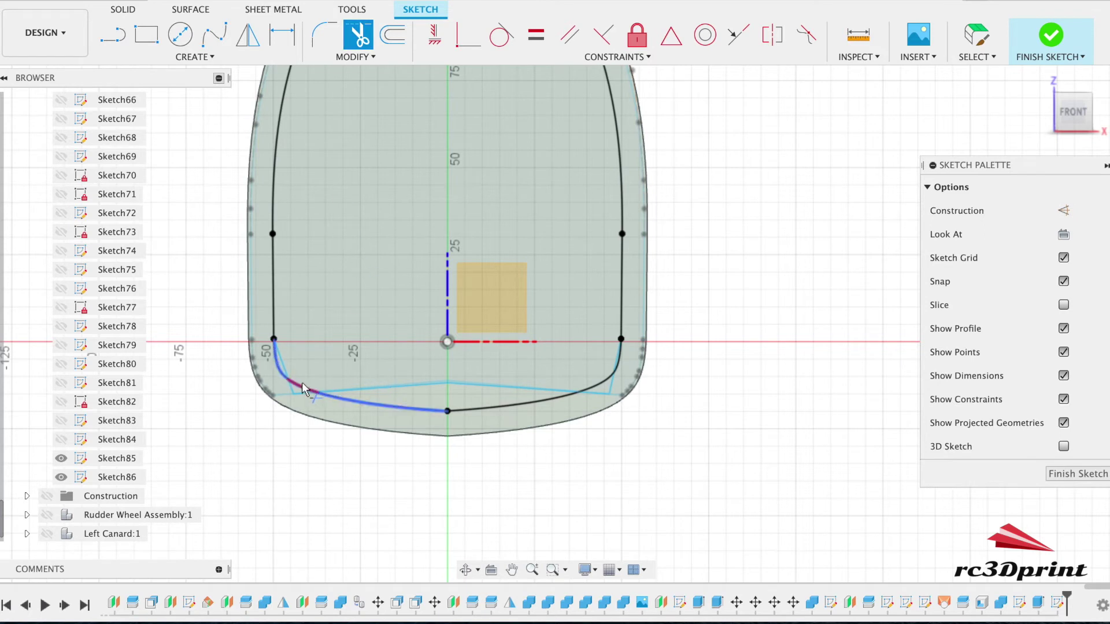
left_click(289, 386)
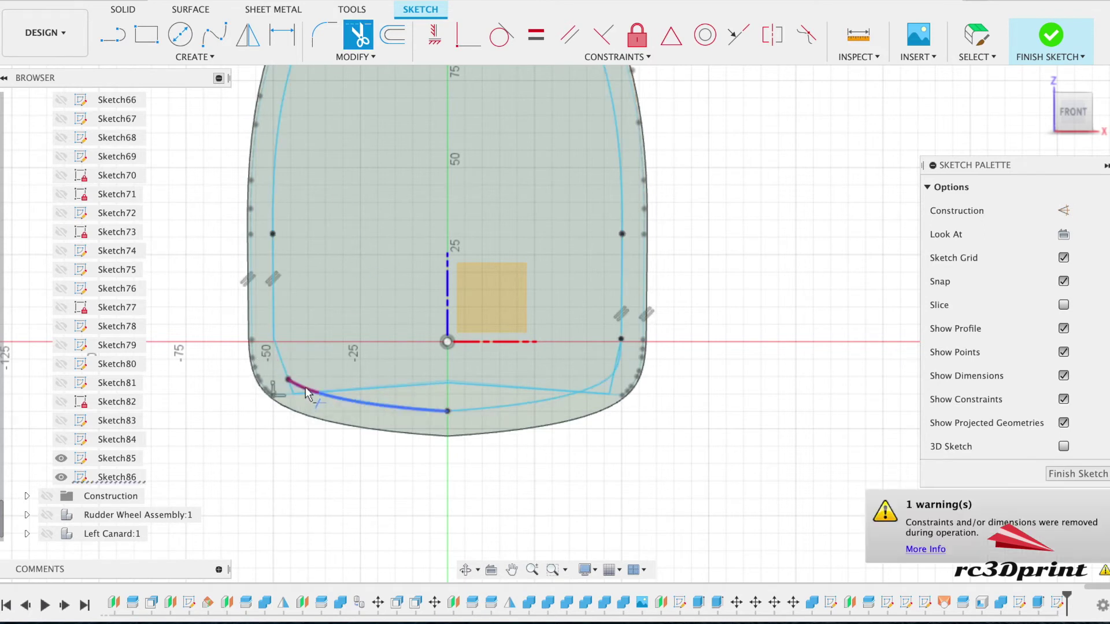
left_click(306, 393)
left_click(378, 411)
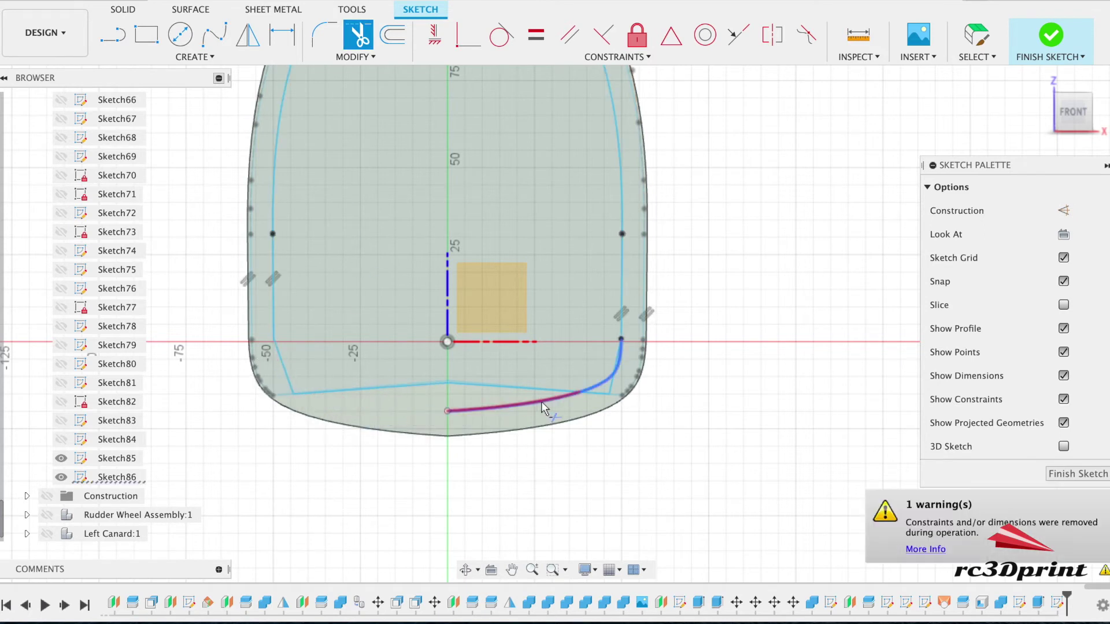
left_click(530, 409)
left_click(605, 390)
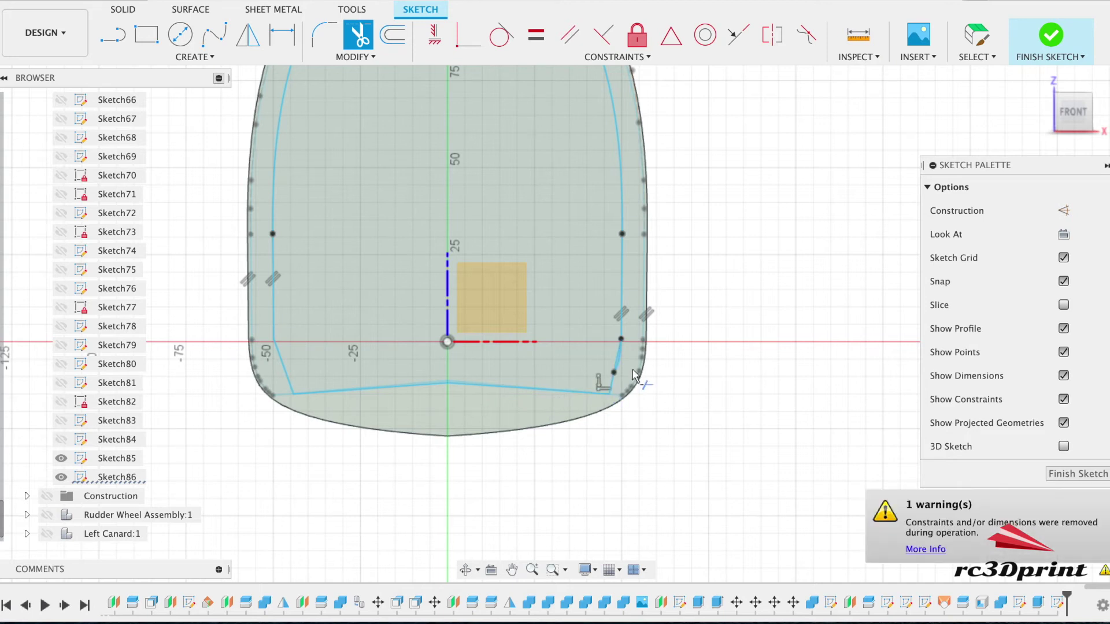
left_click(626, 370)
Draw a horizontal line across the upper part of the inner outline from side to side and finish the sketch
scroll(499, 239, "up", 5)
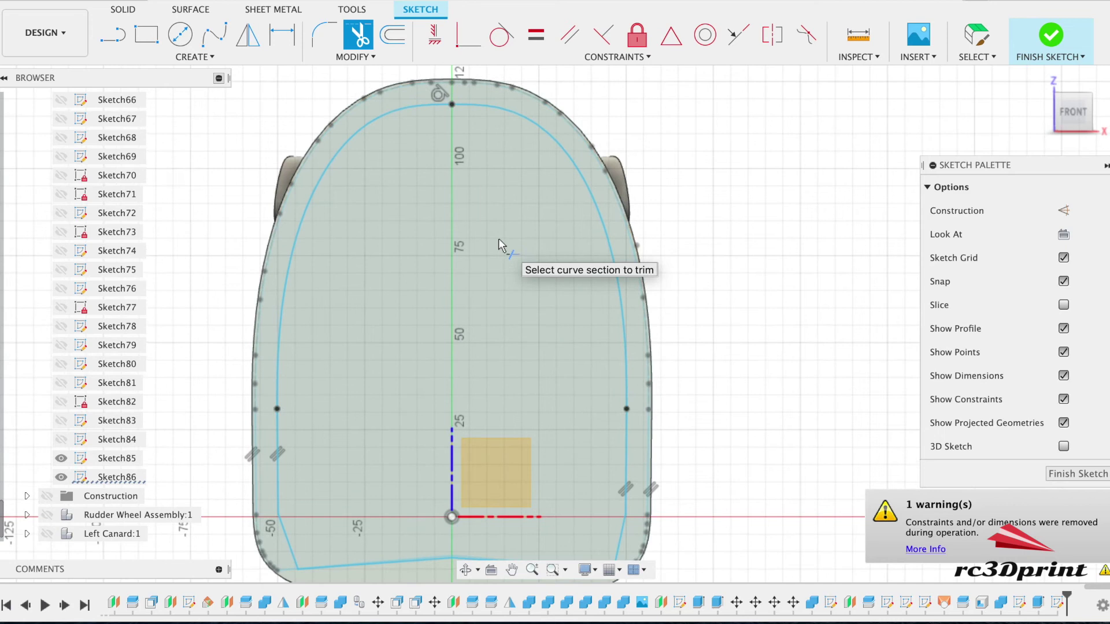
left_click(112, 36)
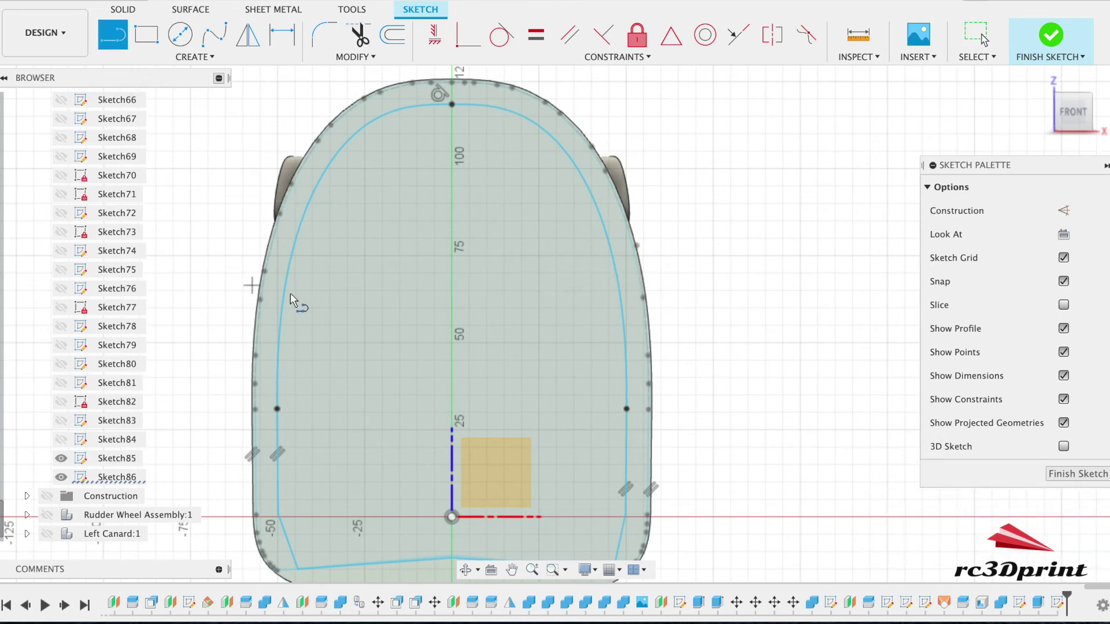
left_click_drag(1069, 116, 1037, 111)
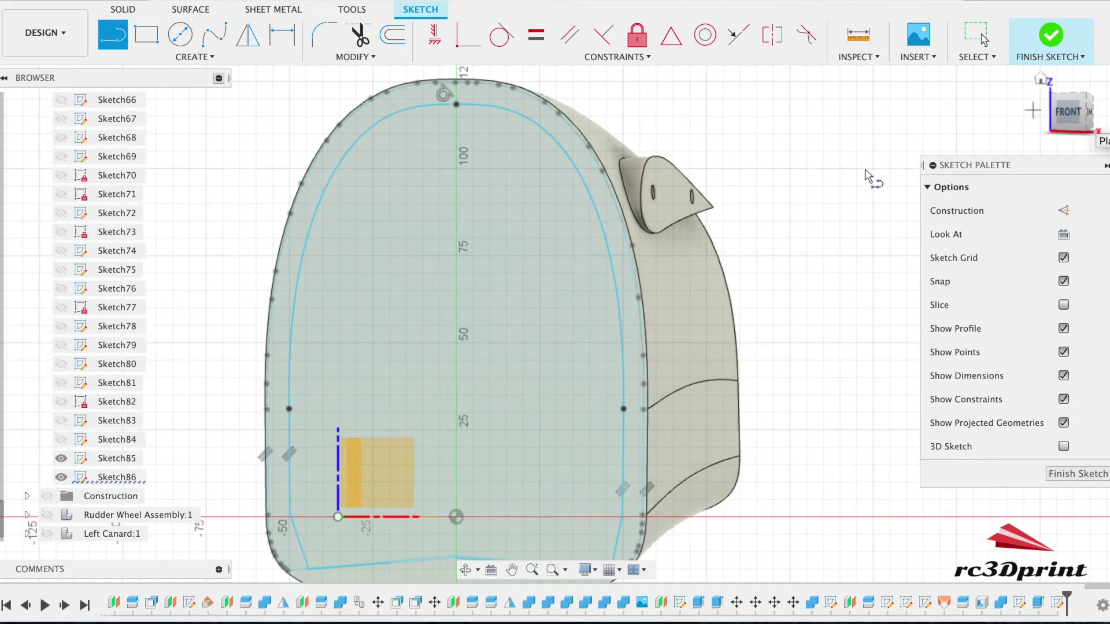
left_click(299, 267)
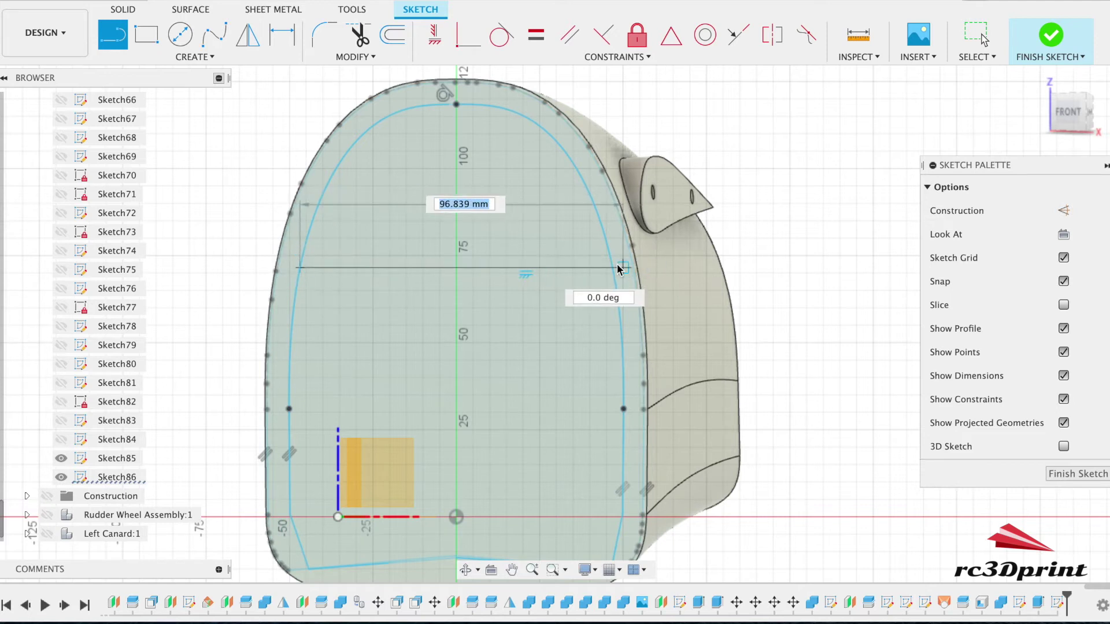
left_click(613, 267)
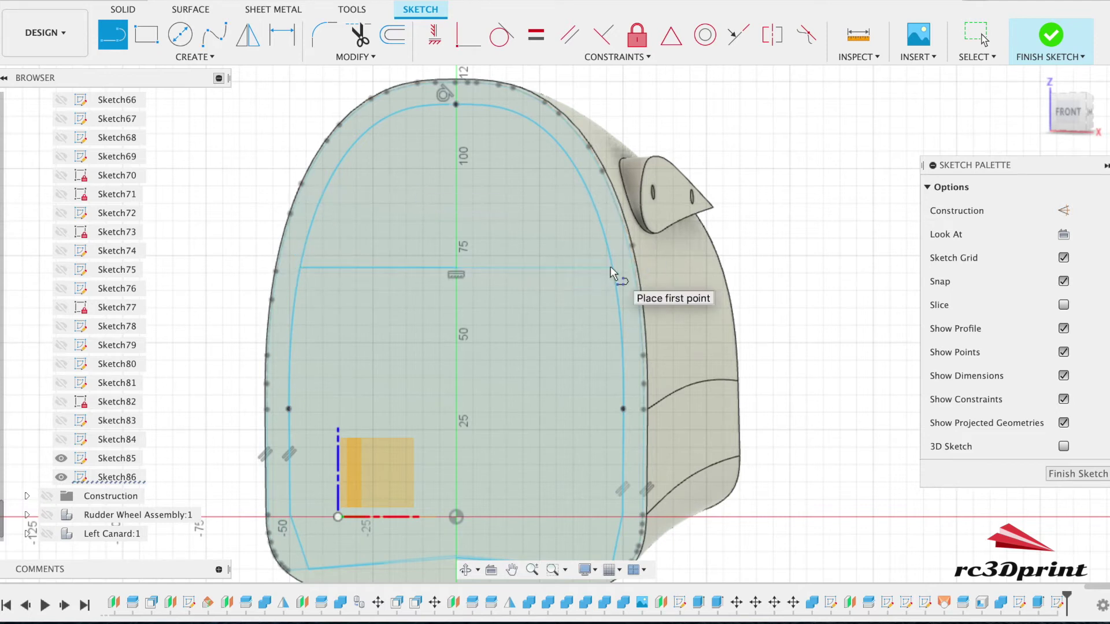
scroll(530, 398, "down", 3)
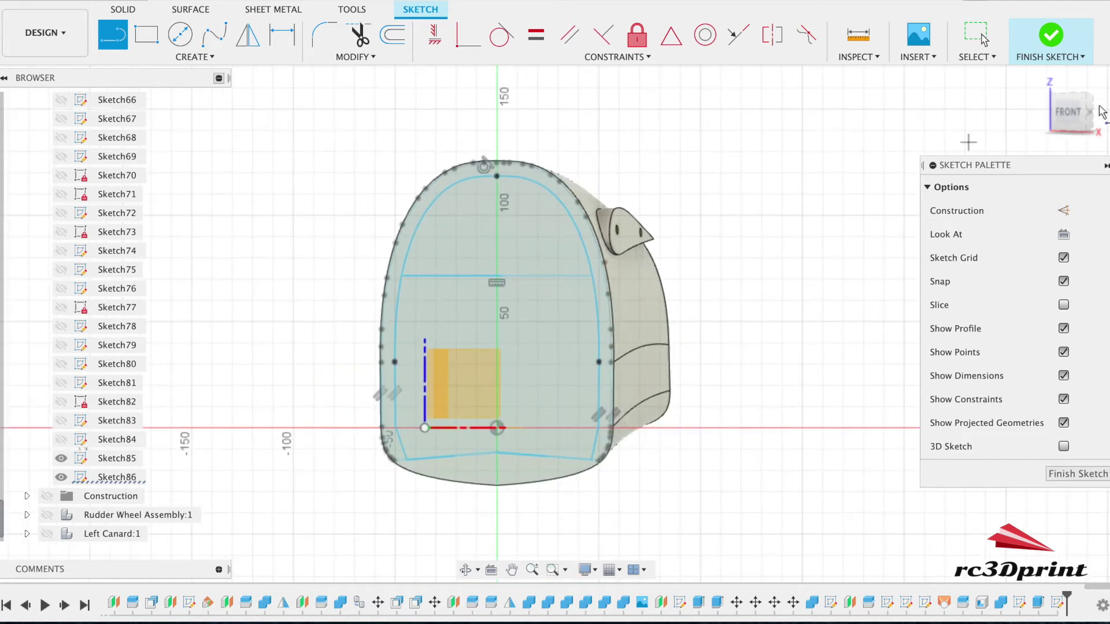
left_click(1051, 35)
Start a sketch on the closed rear face of Fuselage 3
left_click_drag(1058, 108, 953, 122)
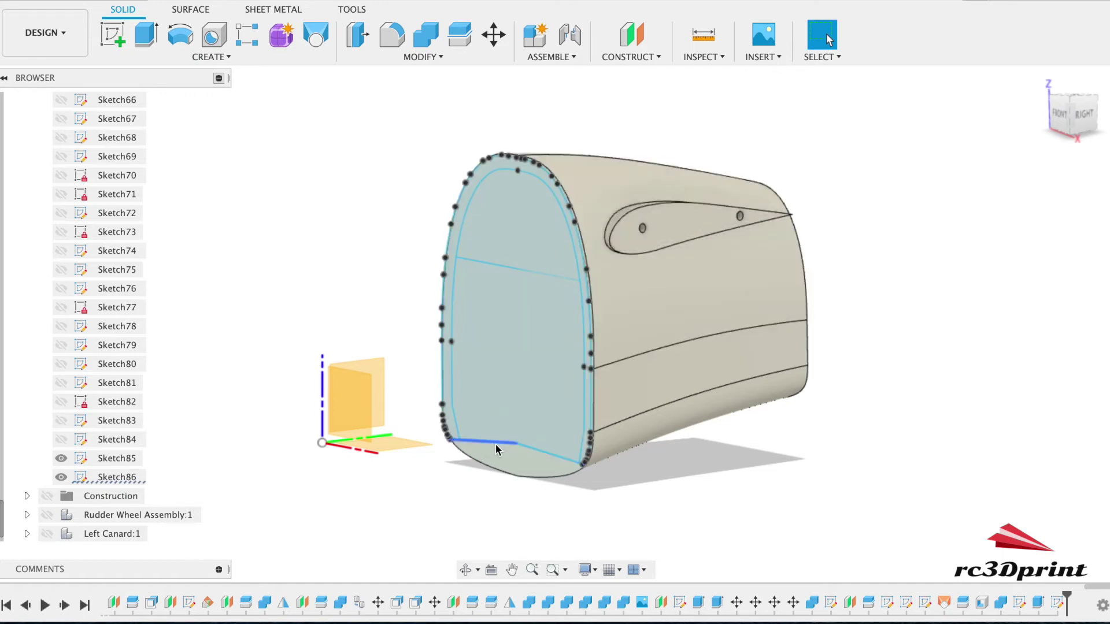
left_click(575, 461)
left_click_drag(1079, 122, 850, 111)
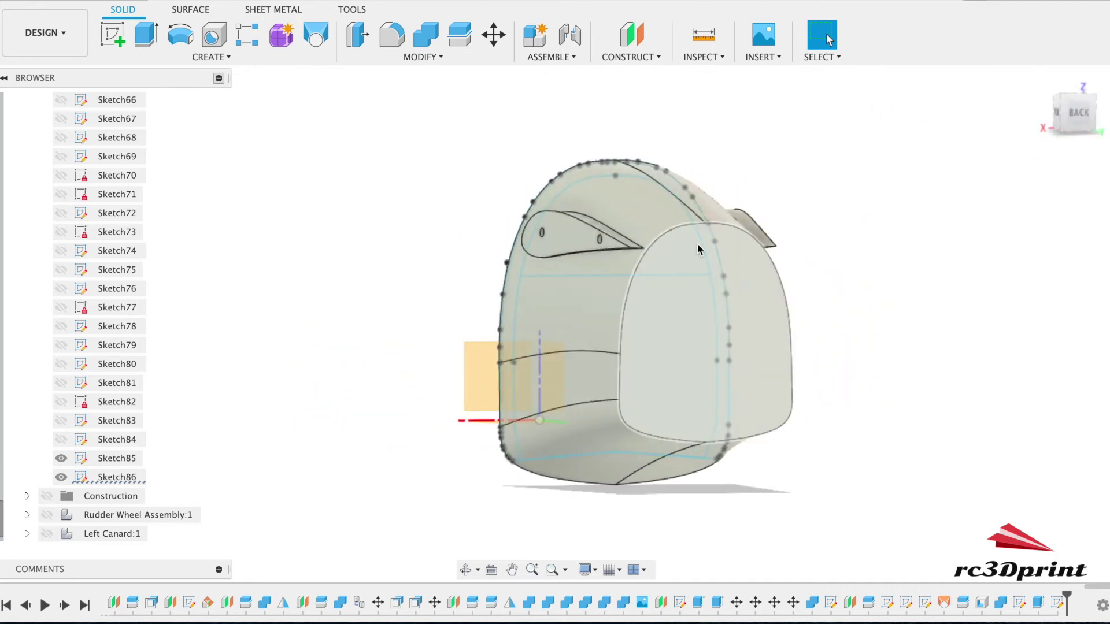
left_click(113, 35)
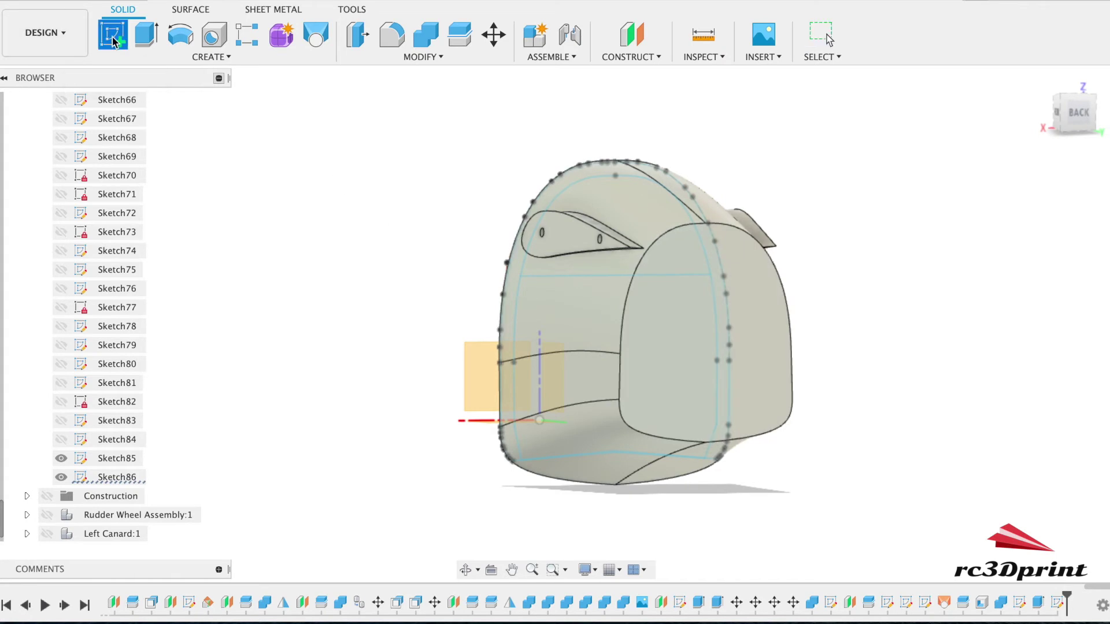
left_click(647, 362)
left_click(663, 362)
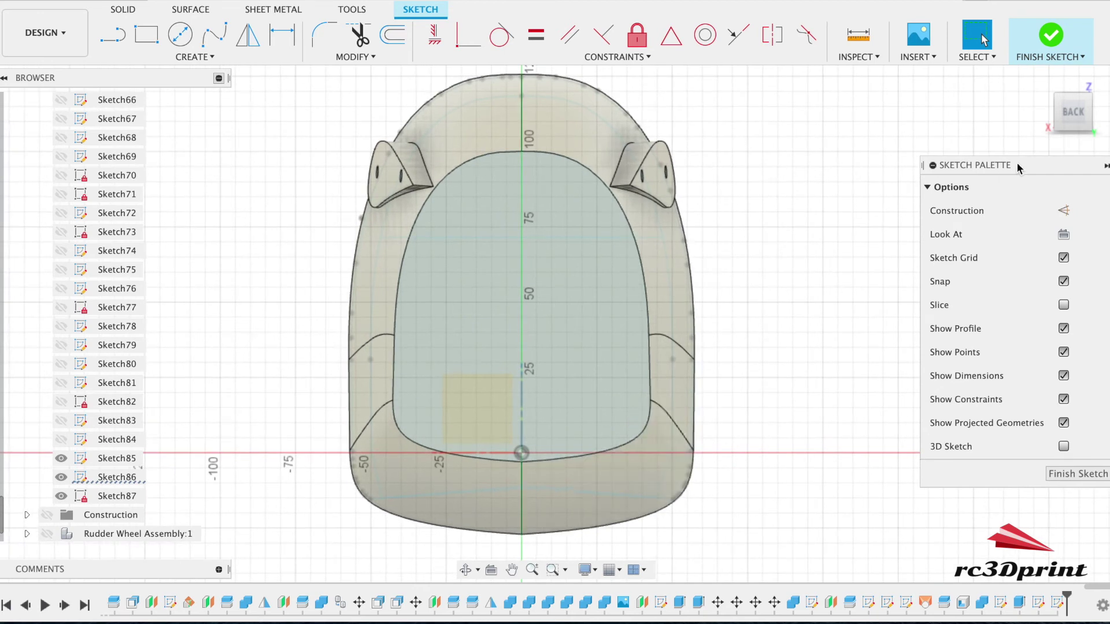
Offset the rear face outline inward by about 16.5 mm
left_click_drag(1069, 122, 706, 119)
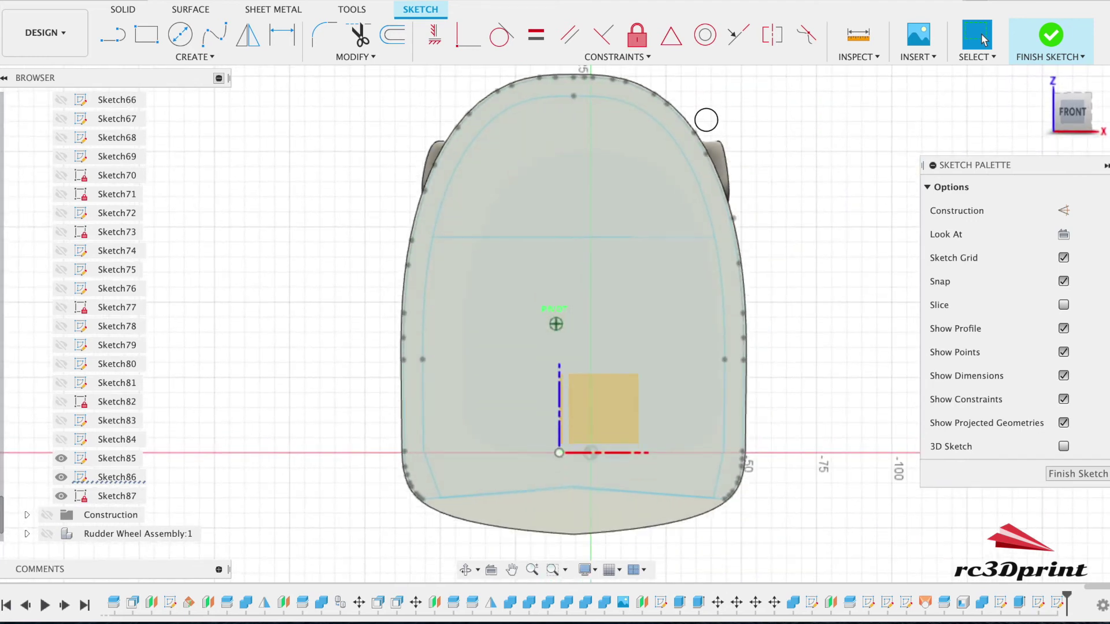
mouse_move(706, 120)
left_mouse_down()
mouse_move(736, 119)
mouse_move(780, 12)
mouse_move(926, 125)
left_mouse_up()
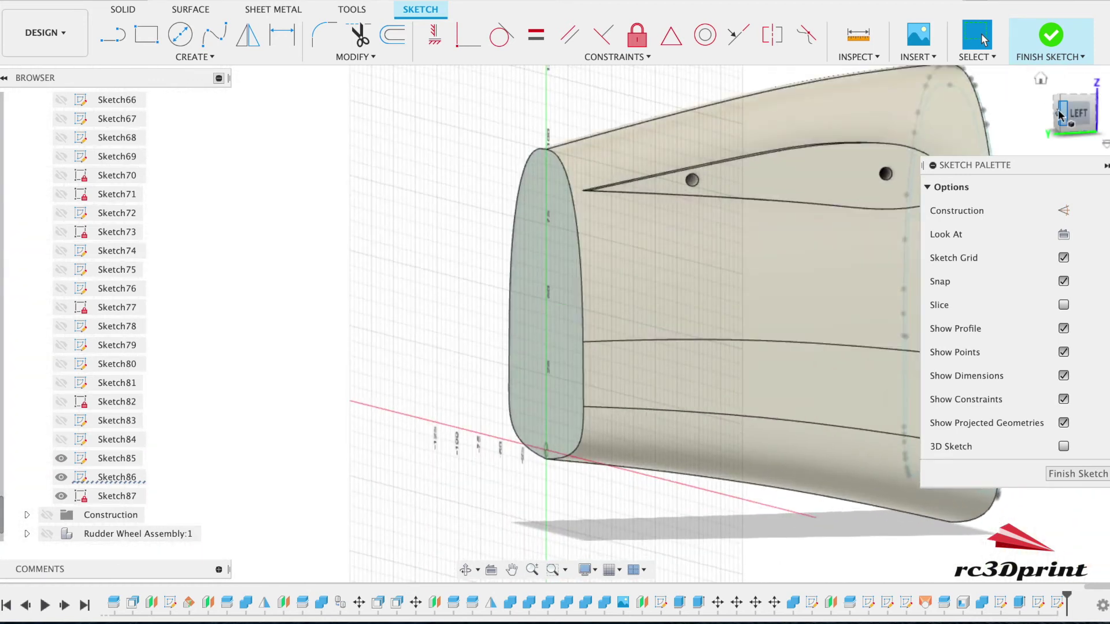
left_click(1056, 117)
key("o")
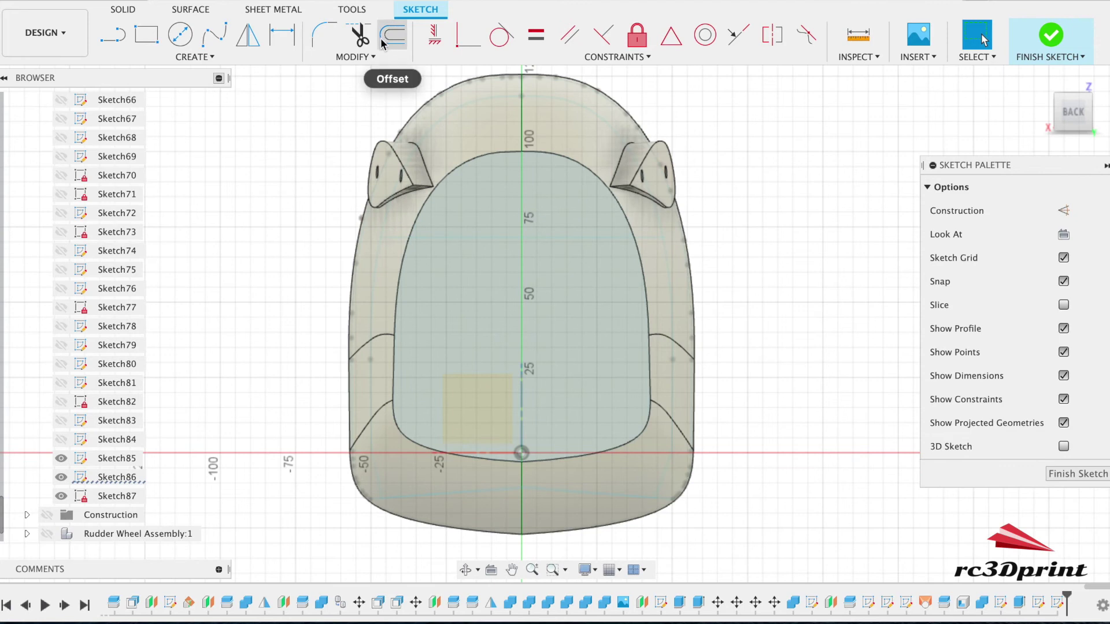
left_click(462, 168)
left_click_drag(463, 170, 488, 209)
middle_click_drag(1069, 124, 1039, 122, "shift")
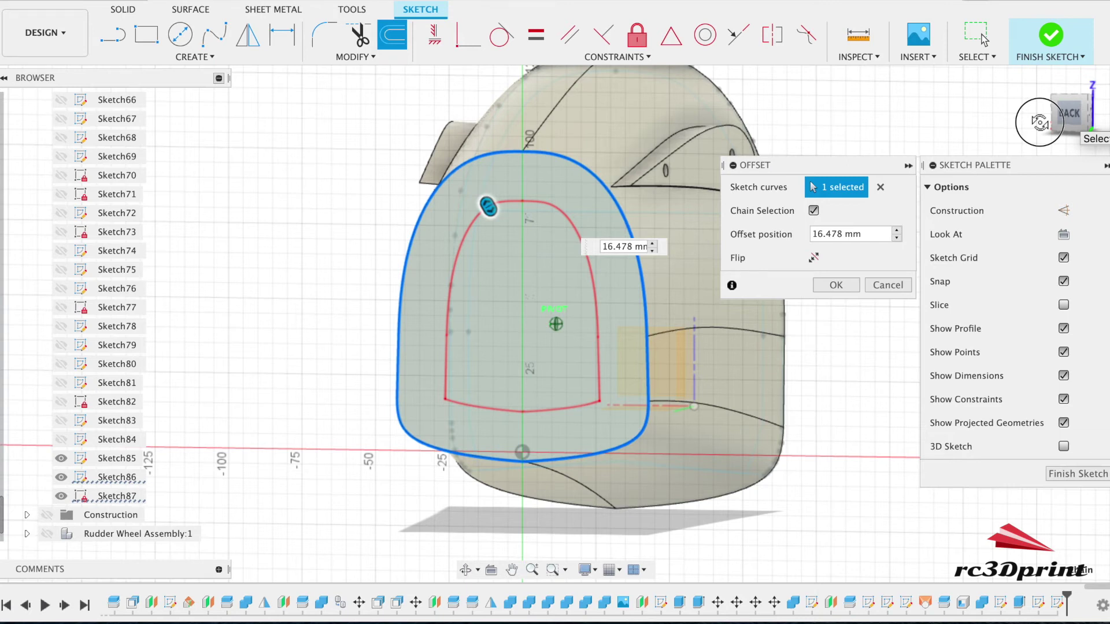
left_click(835, 285)
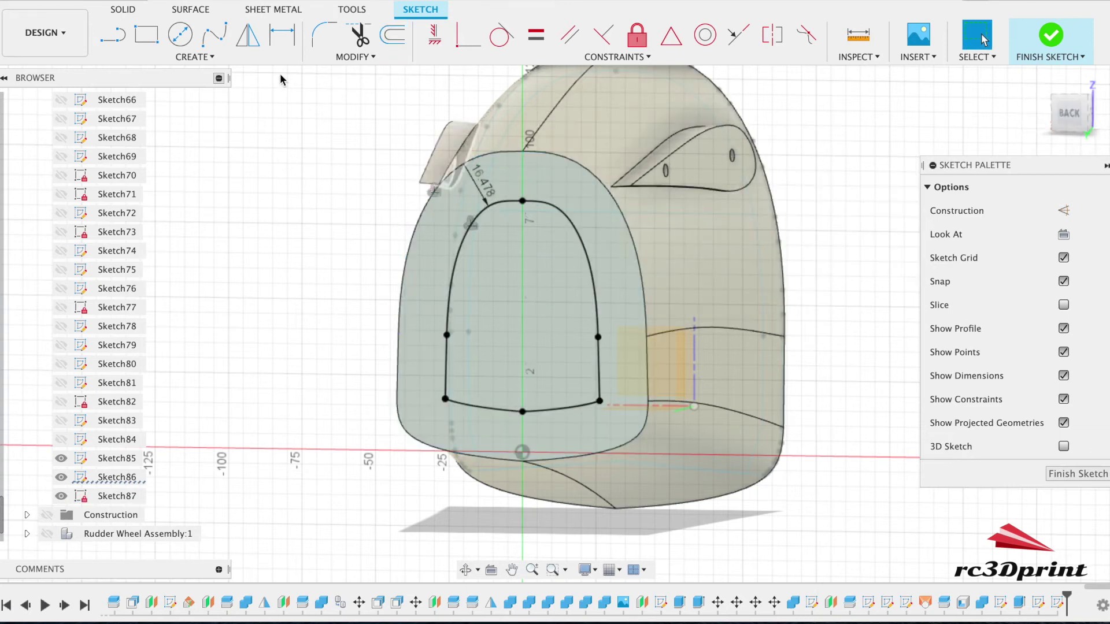
Draw a horizontal line across the upper part of the rear face's inner outline
left_click(115, 41)
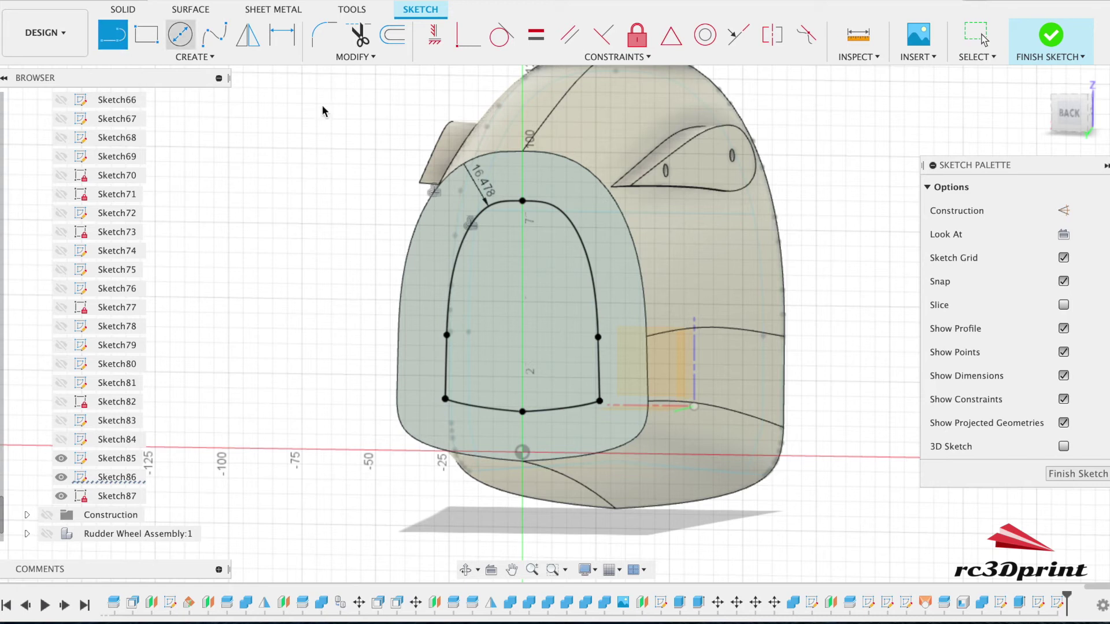
left_click(456, 272)
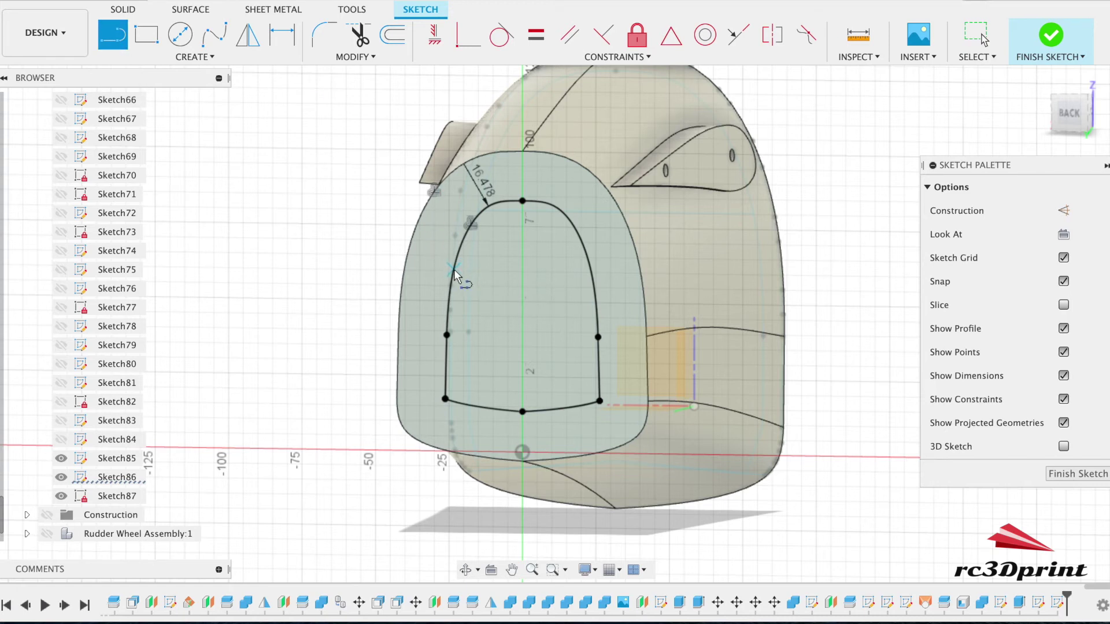
double_click(594, 272)
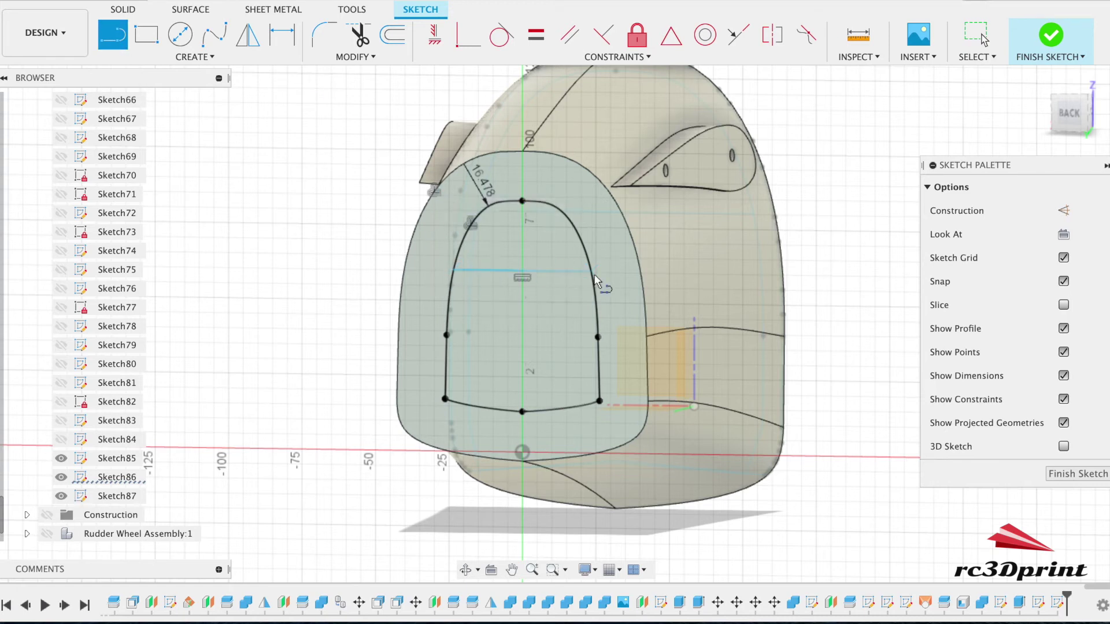
Trim the curved part of the rear face's inner outline above the horizontal line and finish the sketch
key("t")
left_click(493, 207)
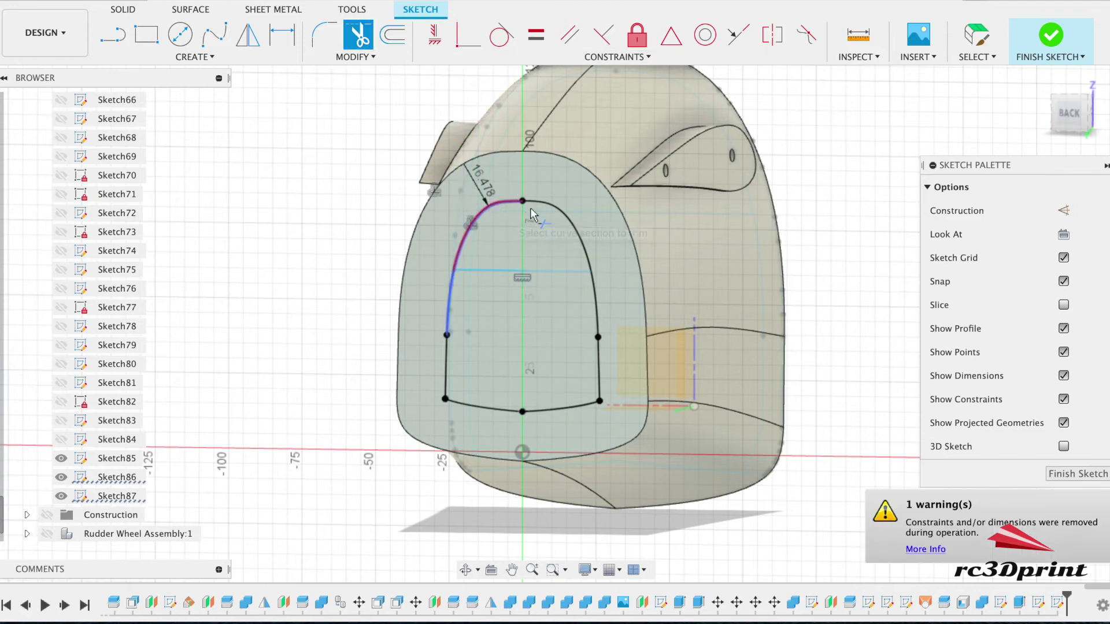
left_click(551, 212)
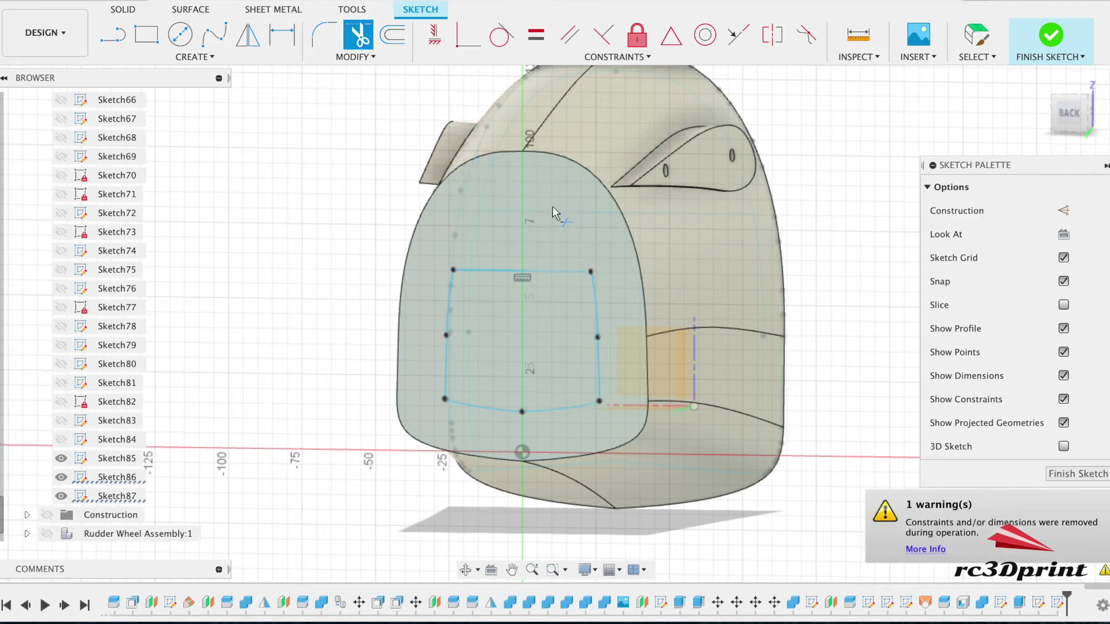
left_click(1051, 35)
left_click_drag(1040, 111, 1065, 113)
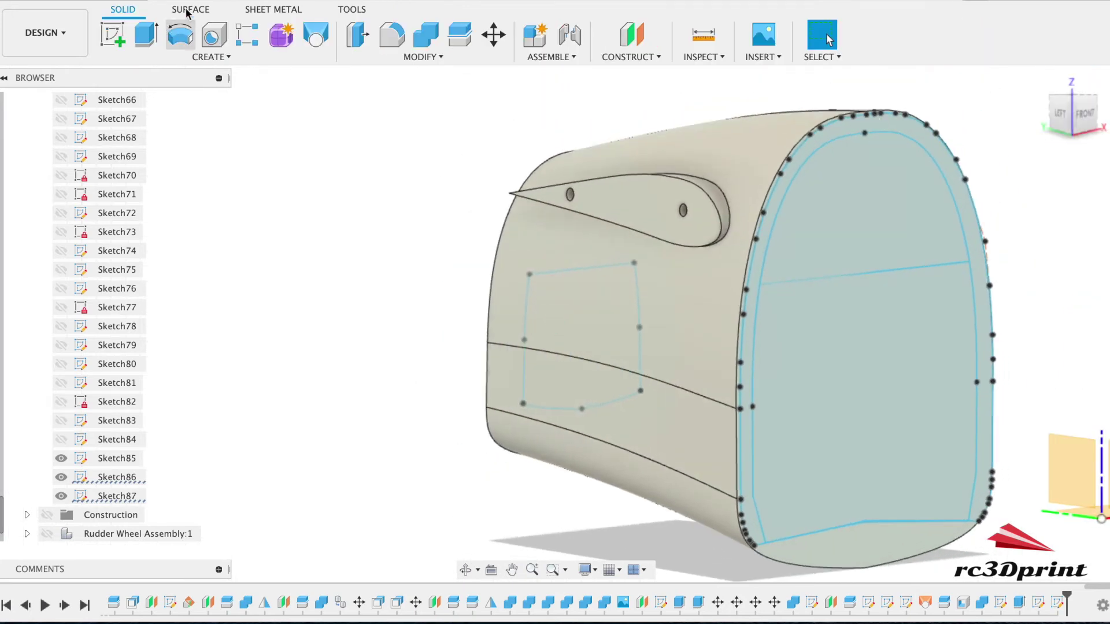
left_click(318, 38)
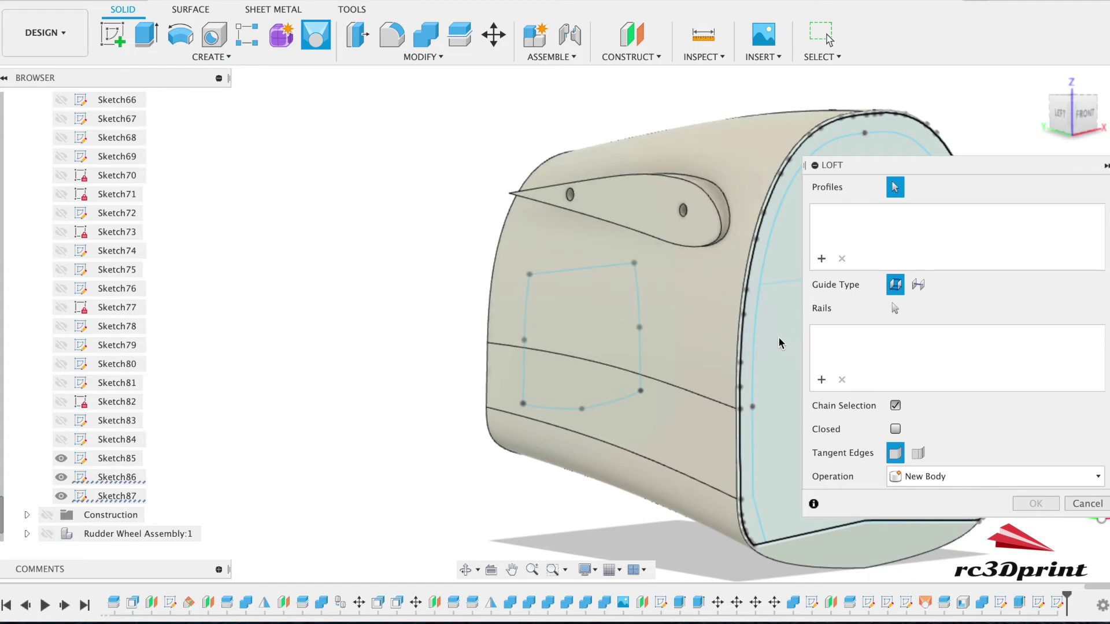
scroll(768, 327, "up", 3)
scroll(768, 327, "right", 3)
scroll(686, 436, "down", 5)
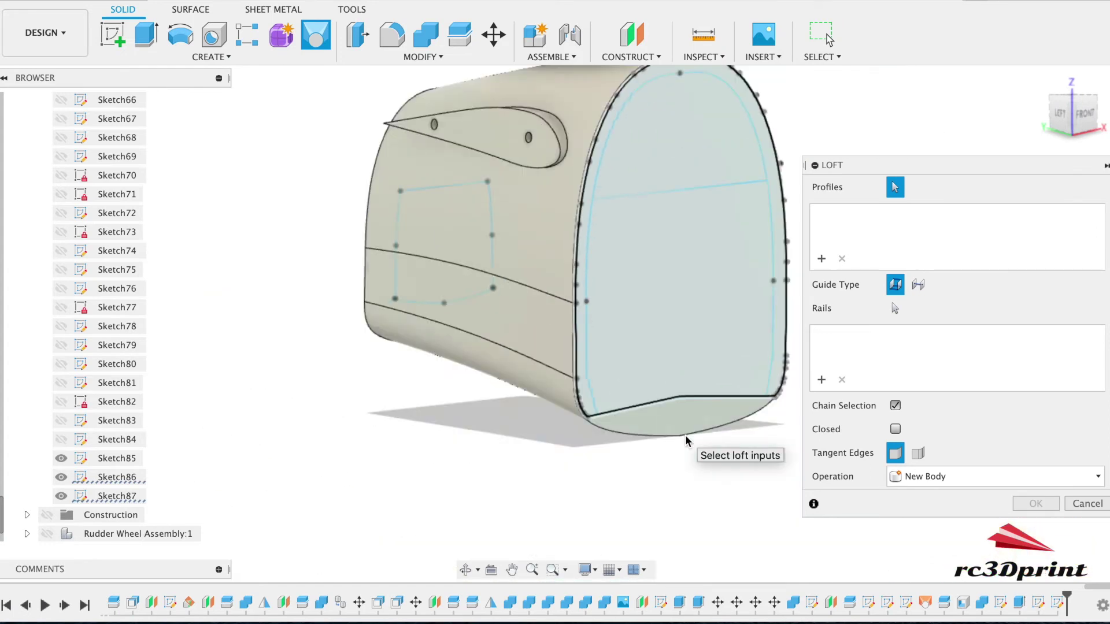
scroll(686, 441, "down", 2)
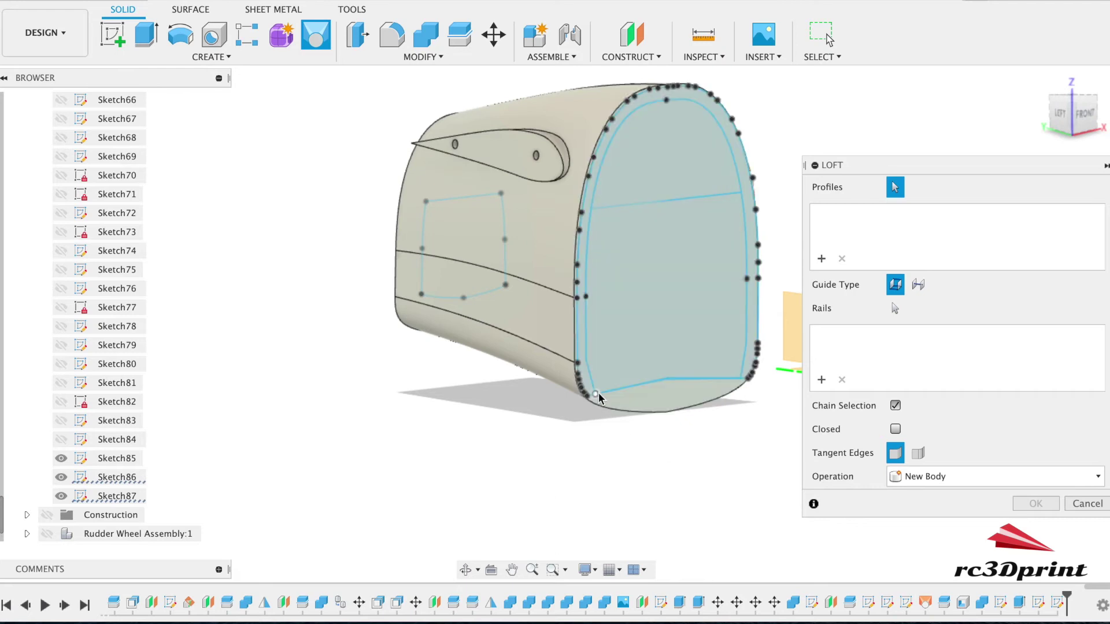
left_click(1076, 509)
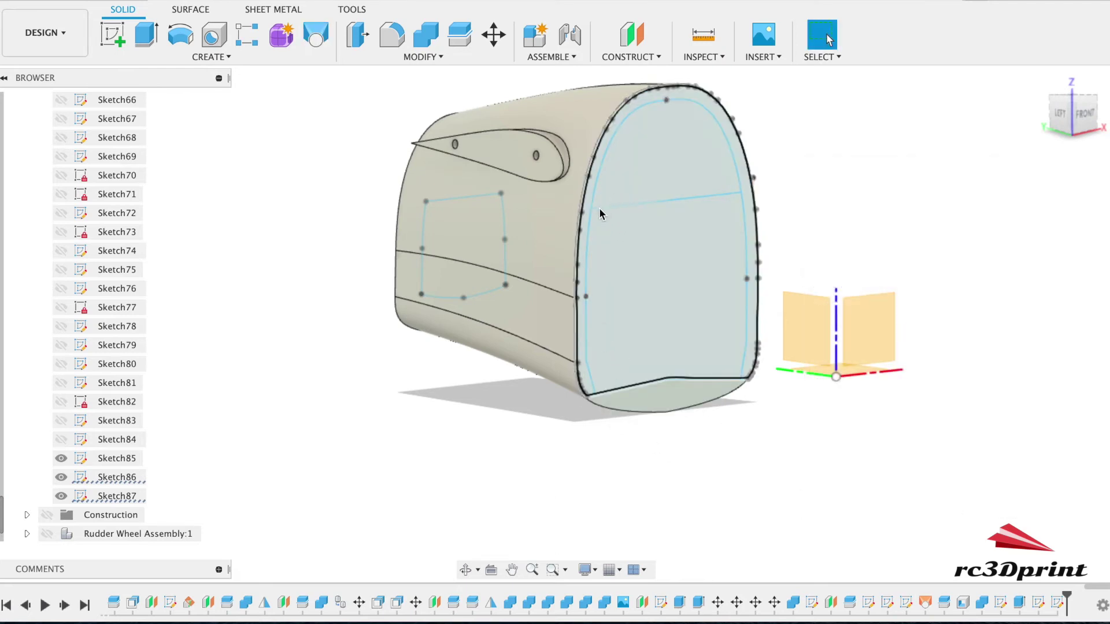
left_click(601, 339)
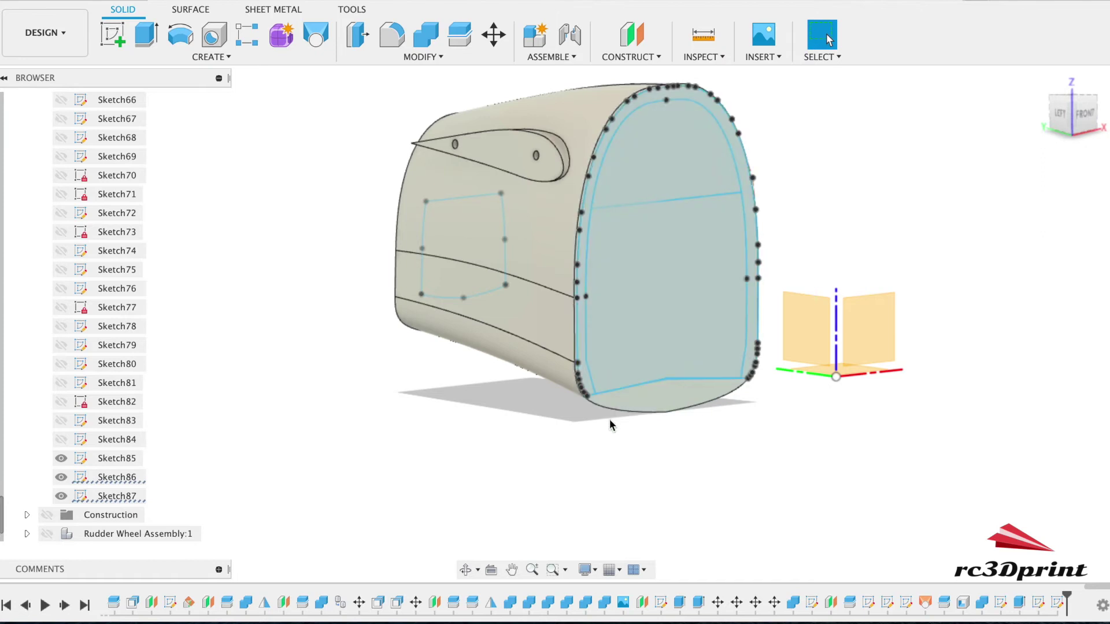
Hide Sketch85 and Sketch87, leaving only Sketch86 displayed on the front face of Fuselage 3
left_click(61, 477)
left_click(61, 478)
left_click(61, 496)
left_click(63, 479)
left_click(63, 478)
left_click(62, 461)
left_click(62, 459)
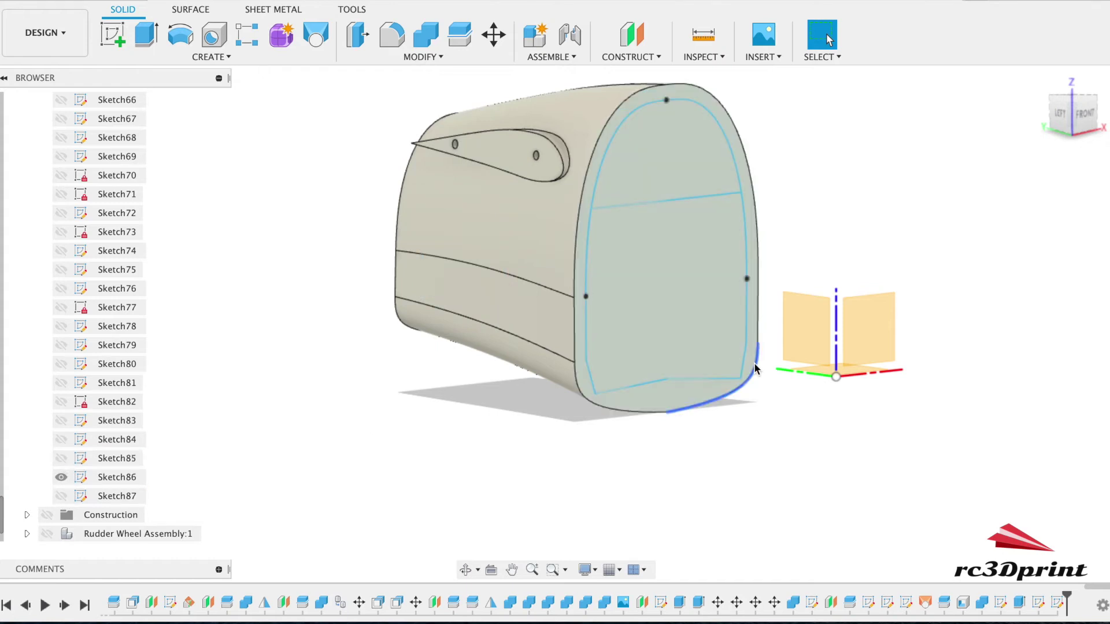
Loft a cut through Fuselage 3 between the lower Sketch86 profile and the redisplayed Sketch87 profile, keeping tangent edges
left_click(317, 32)
left_click(665, 263)
mouse_move(670, 263)
middle_mouse_down("shift")
mouse_move(798, 116)
mouse_move(721, 111)
middle_mouse_up("shift")
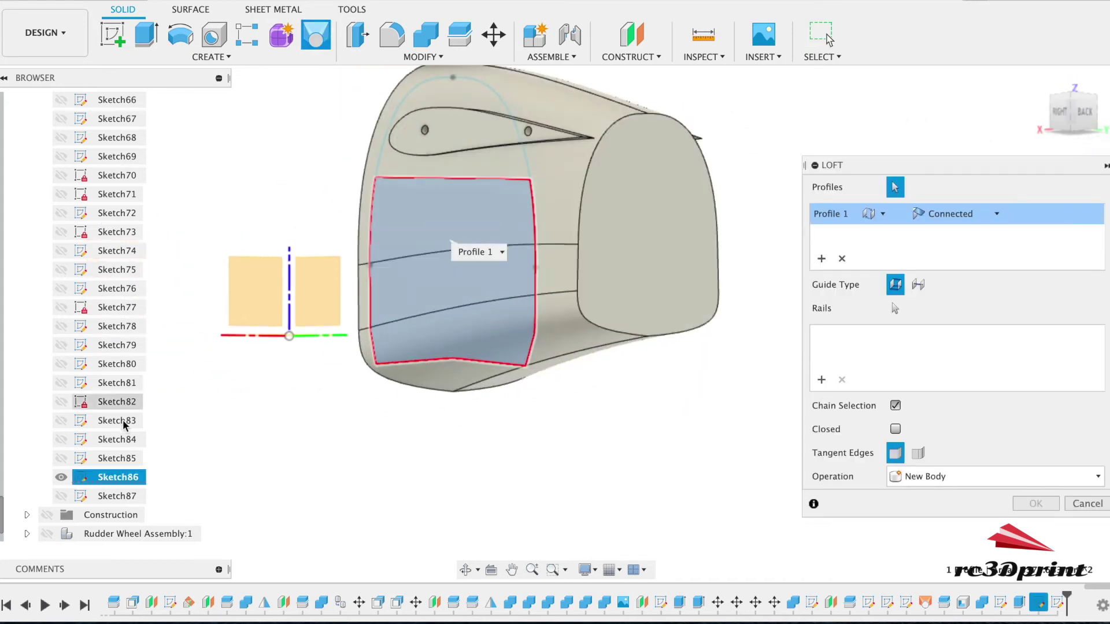
left_click(61, 496)
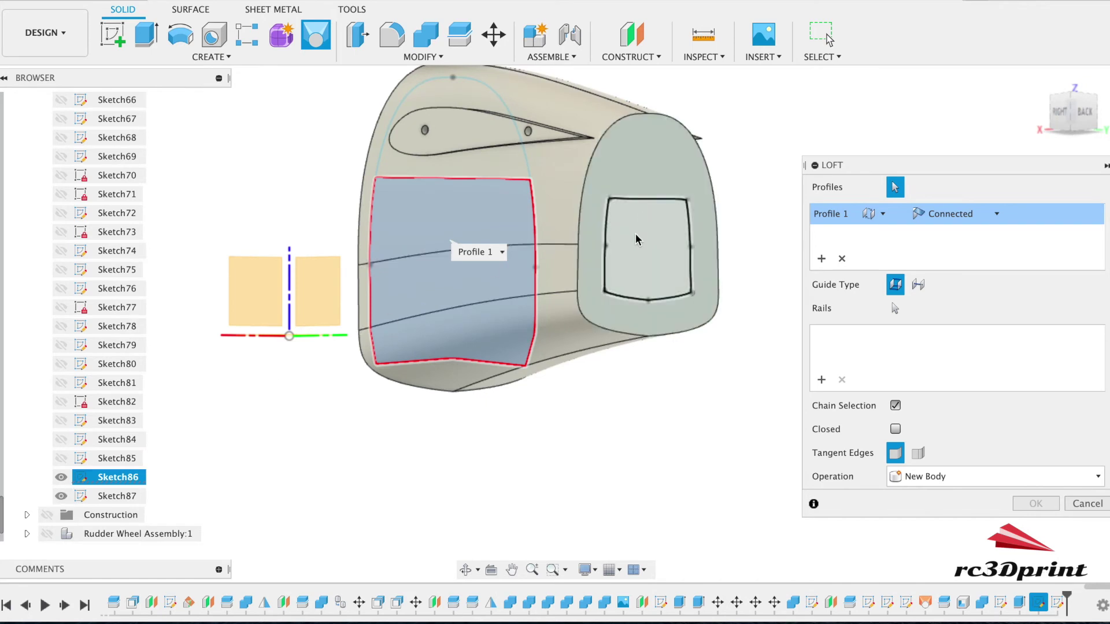
left_click(635, 238)
left_click_drag(1069, 113, 989, 131)
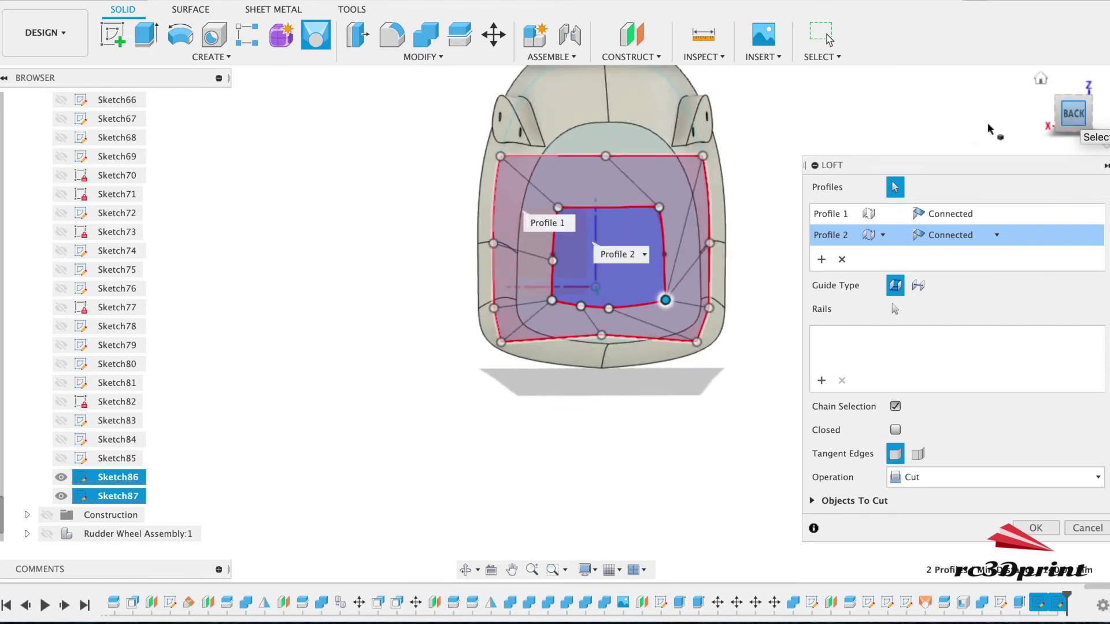
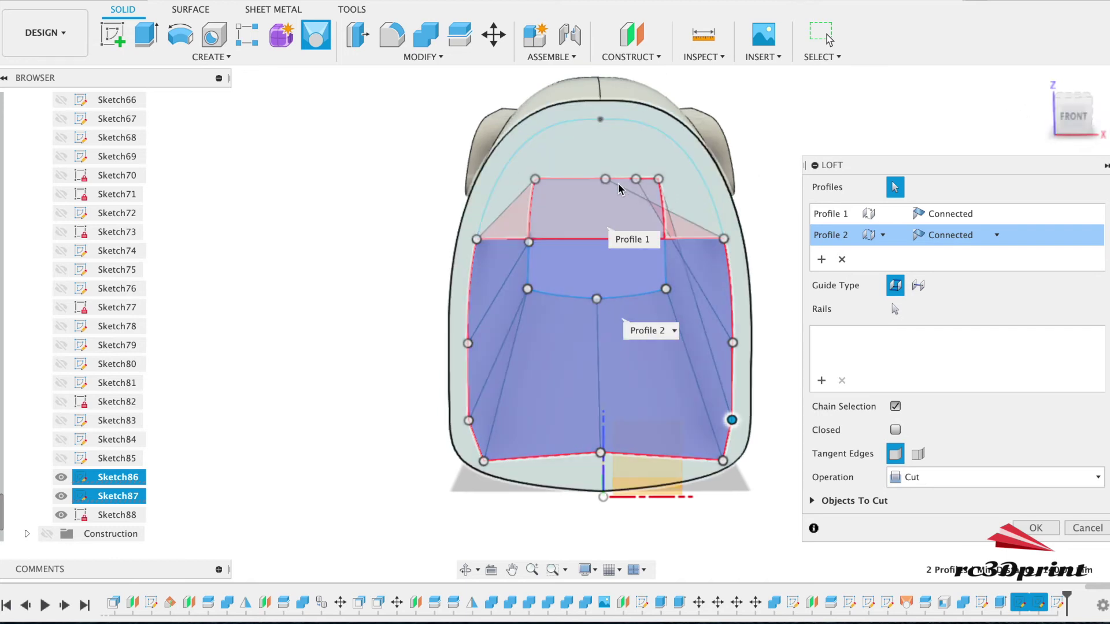
mouse_move(1062, 121)
left_mouse_down()
mouse_move(1014, 109)
mouse_move(1005, 72)
mouse_move(1004, 104)
mouse_move(1037, 104)
mouse_move(1052, 117)
left_mouse_up()
left_click(919, 454)
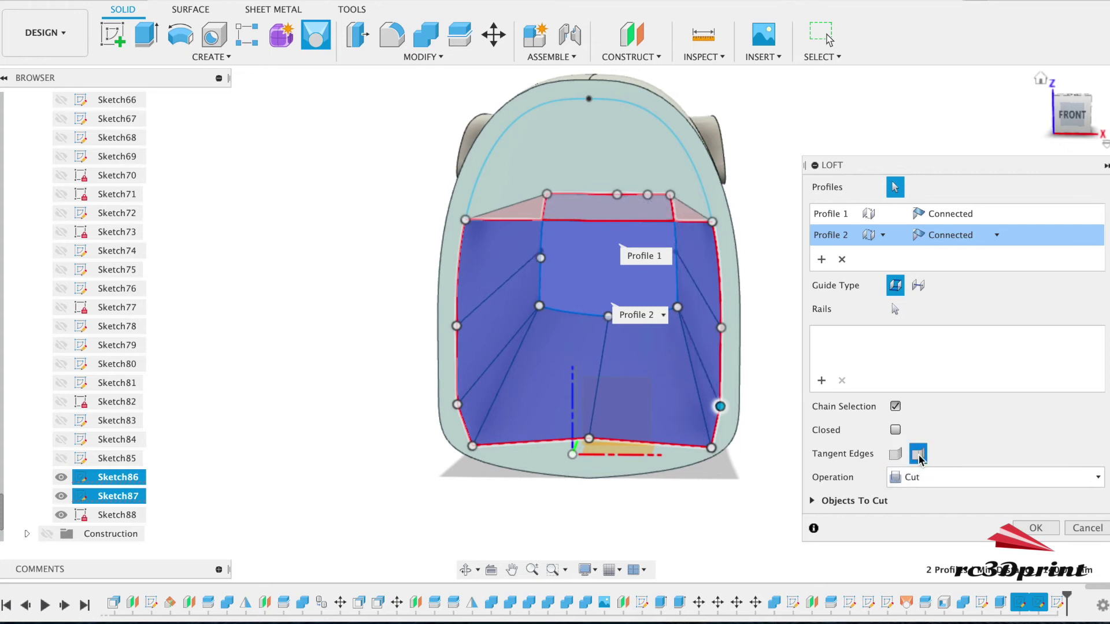
mouse_move(1085, 123)
left_mouse_down()
mouse_move(1090, 105)
mouse_move(889, 110)
mouse_move(1092, 108)
mouse_move(1037, 135)
left_mouse_up()
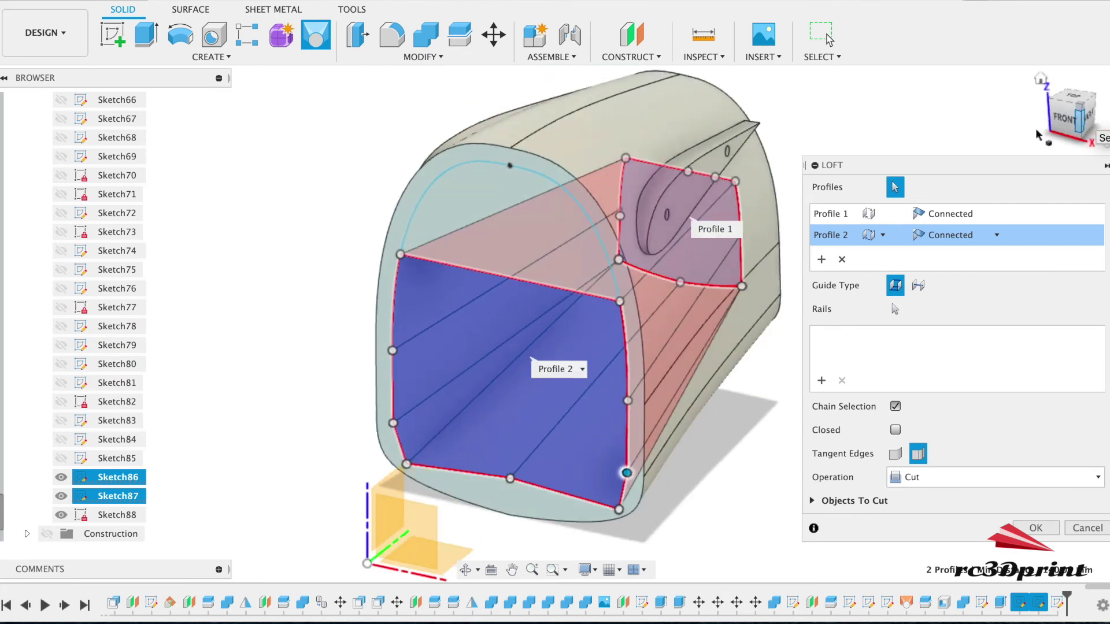
left_click(1036, 528)
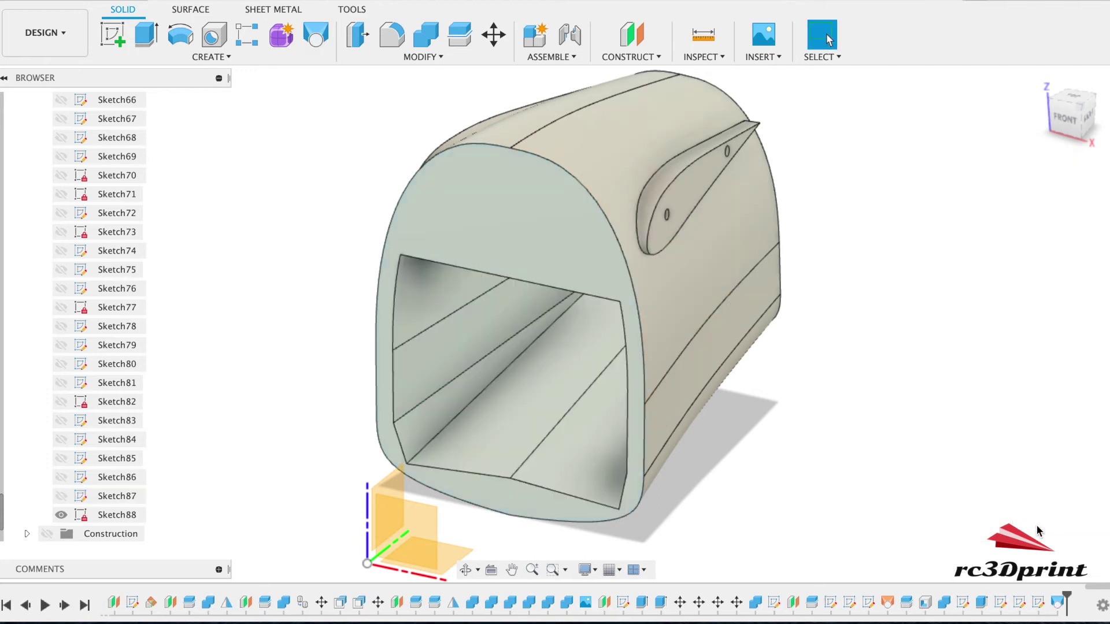
Look through the lofted opening from the front and hide Sketch88
left_click(1072, 127)
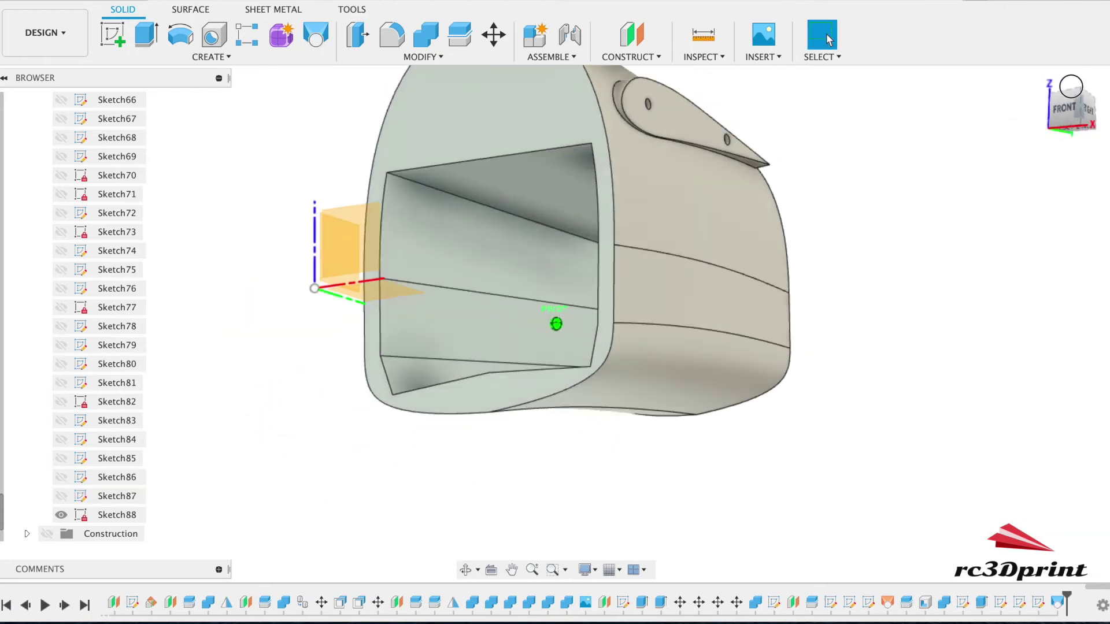
mouse_move(1099, 102)
left_mouse_down()
mouse_move(854, 97)
mouse_move(979, 107)
mouse_move(1106, 92)
left_mouse_up()
left_click(1073, 115)
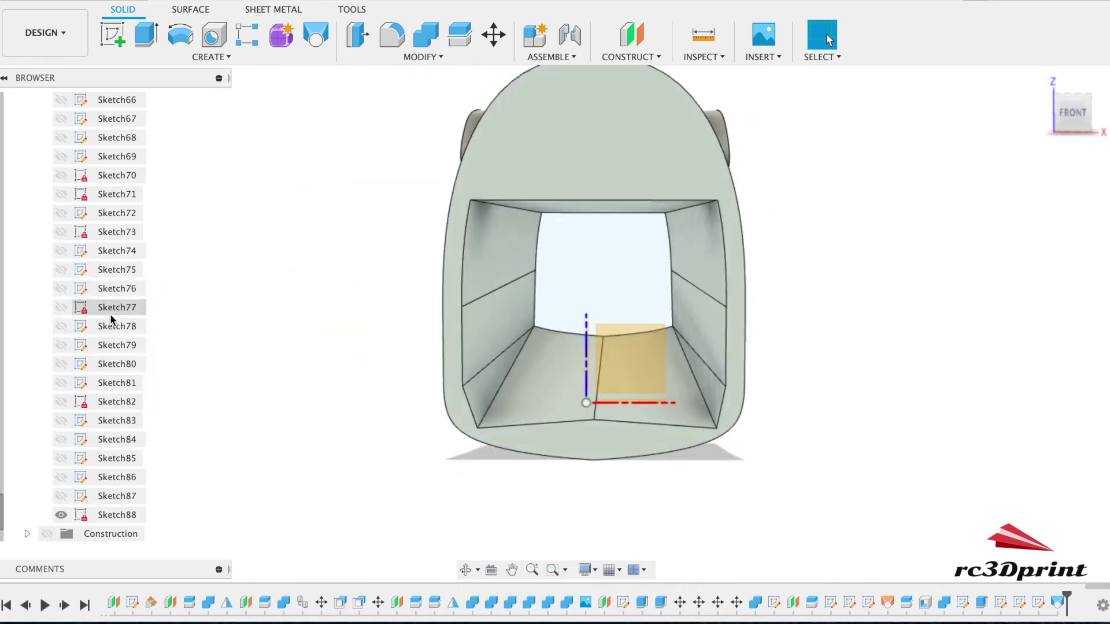
scroll(112, 319, "up", 20)
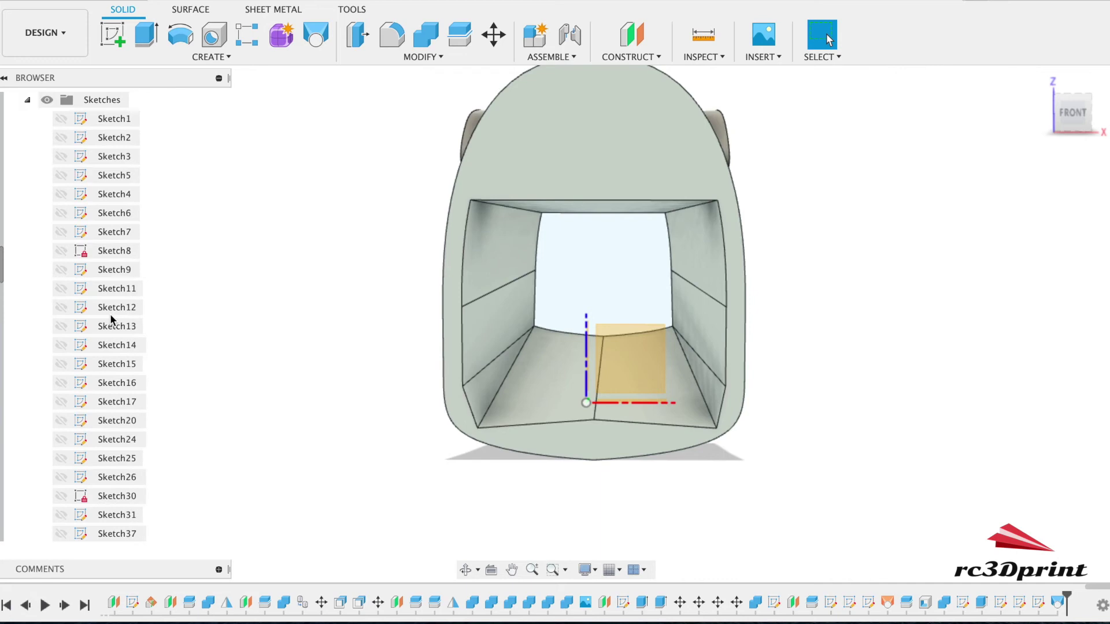
scroll(111, 320, "up", 2)
scroll(112, 320, "up", 15)
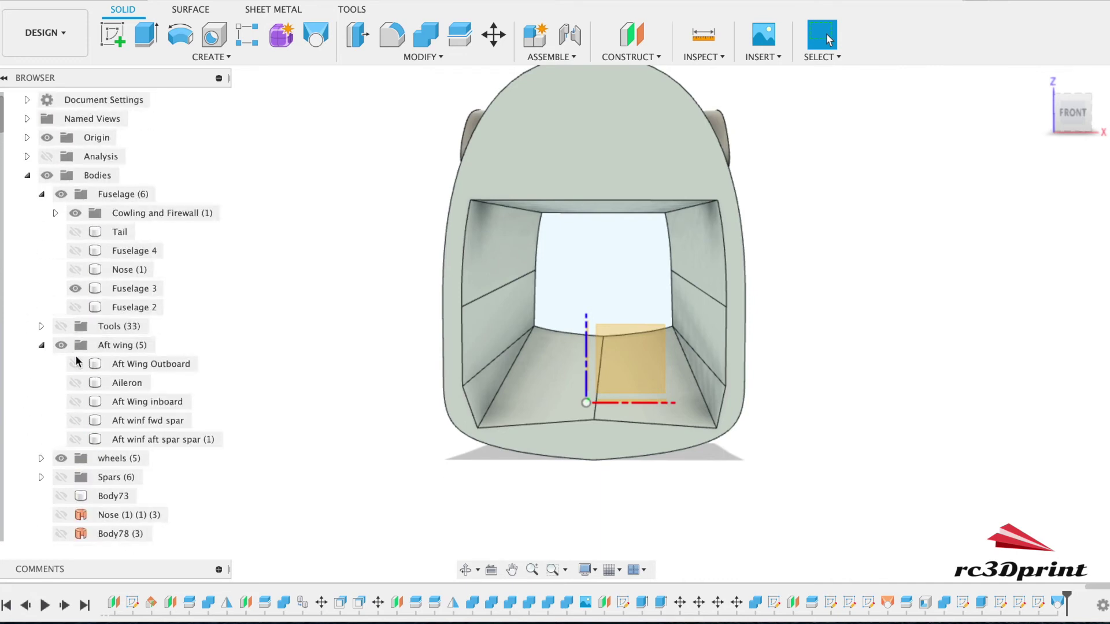
left_click(75, 366)
scroll(77, 367, "down", 20)
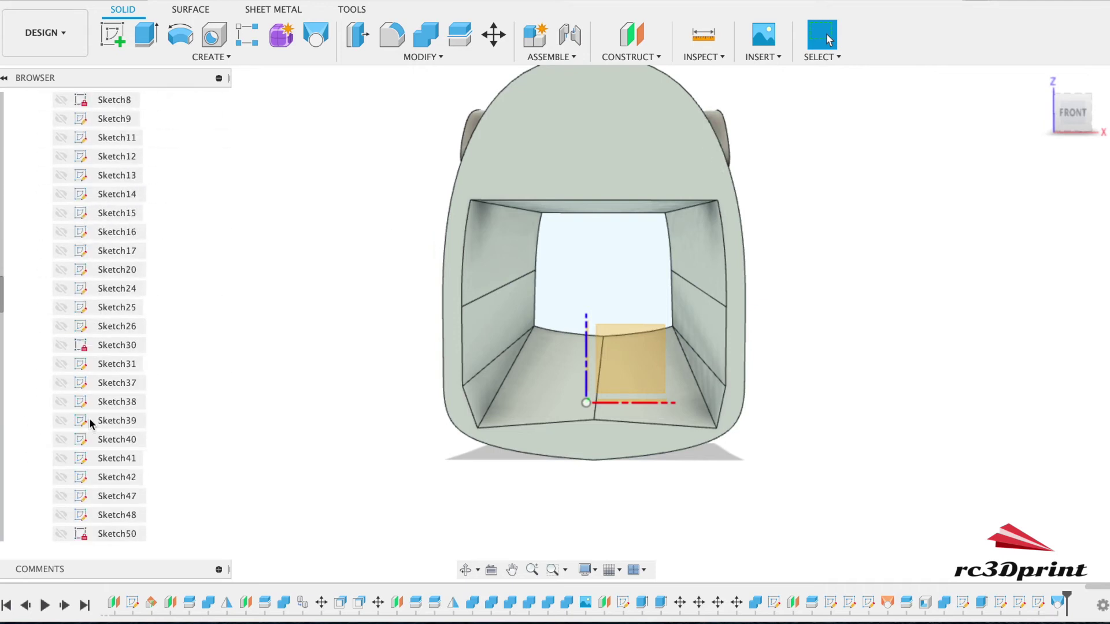
scroll(90, 424, "down", 15)
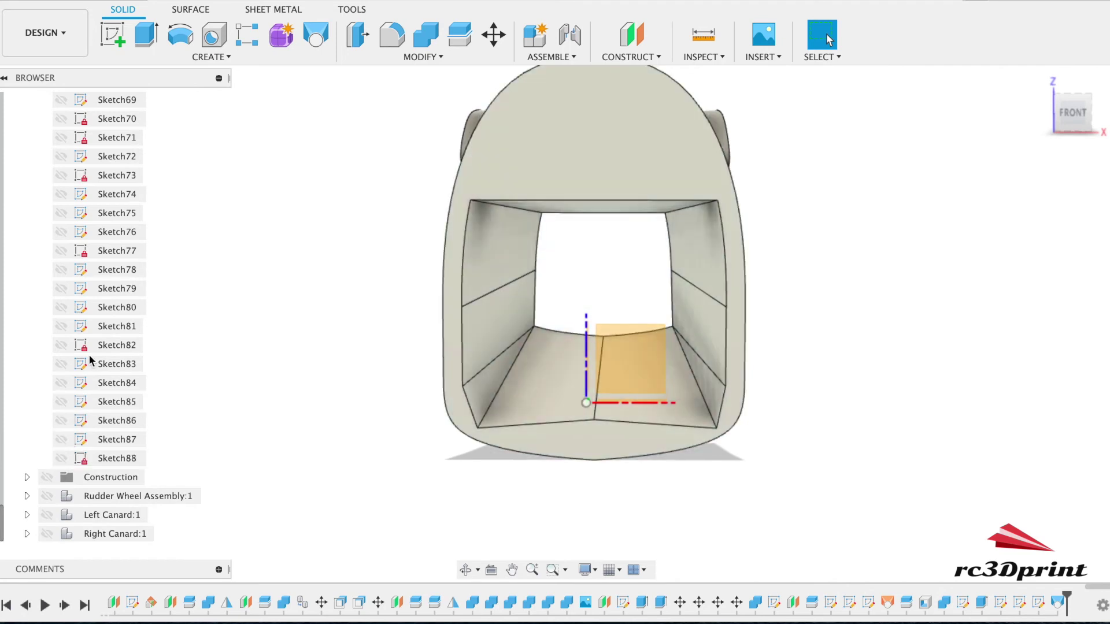
End the isolated view of Fuselage 3 so the other fuselage and aft wing bodies are displayed again
scroll(89, 358, "up", 15)
scroll(90, 361, "up", 10)
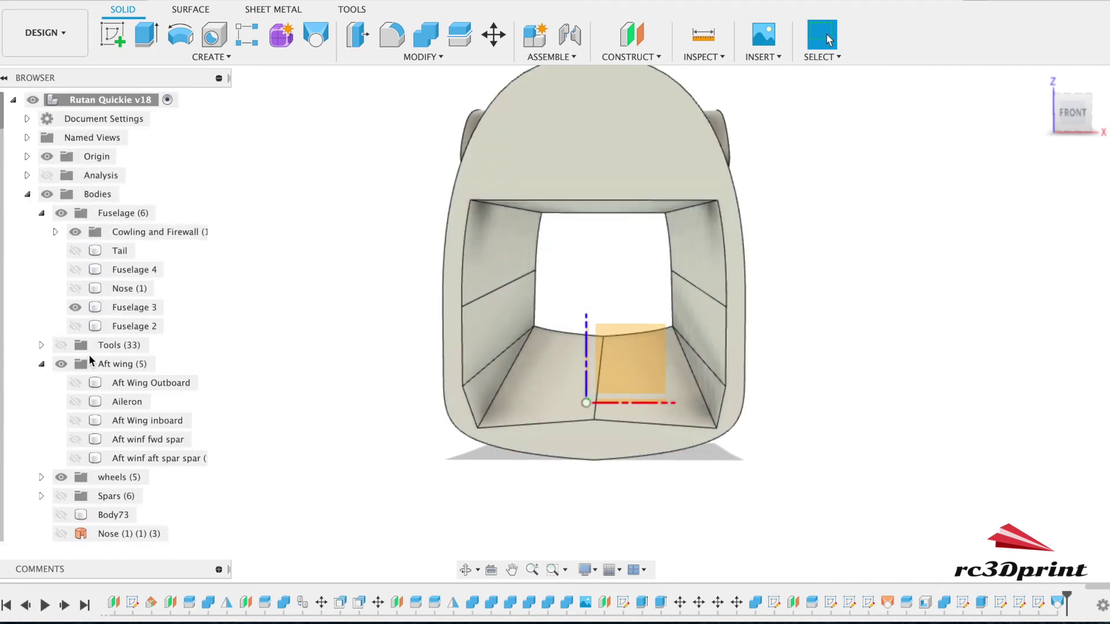
right_click(113, 309)
left_click(146, 301)
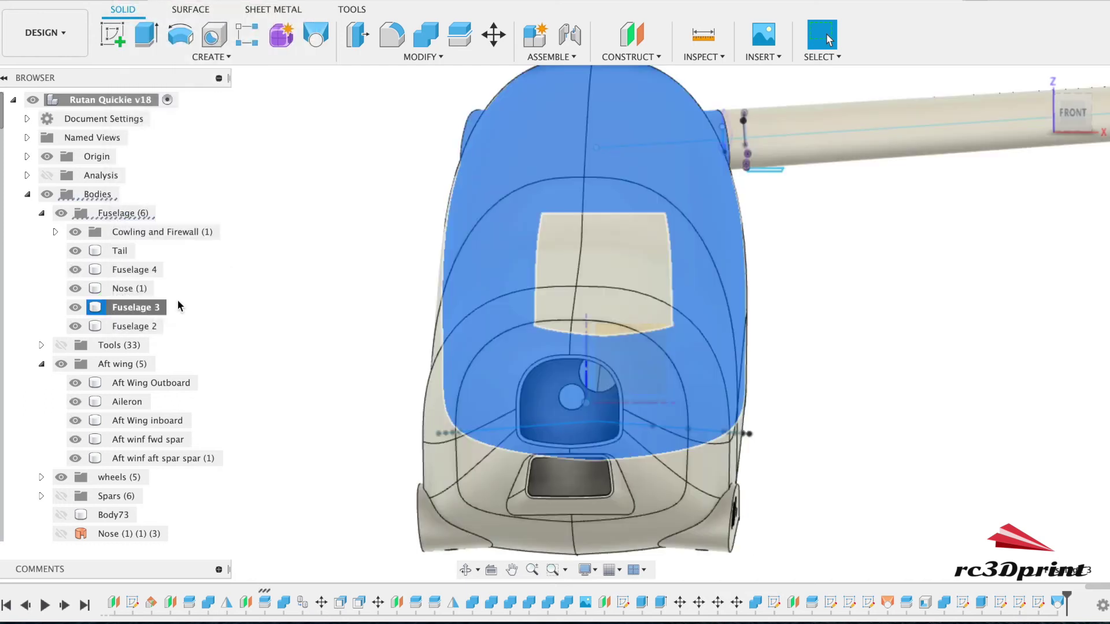
Hide the aft wing group along with Fuselage 2, Fuselage 4 and Nose (1) to expose the wing root on Fuselage 3
left_click_drag(1073, 123, 1026, 146)
scroll(768, 233, "up", 3)
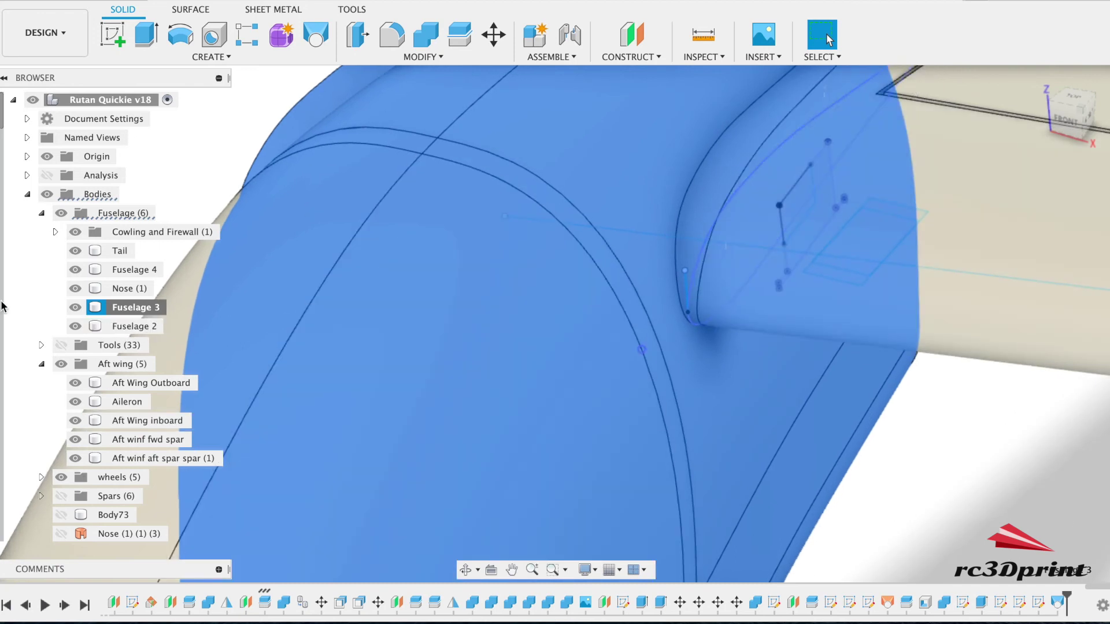
left_click(62, 364)
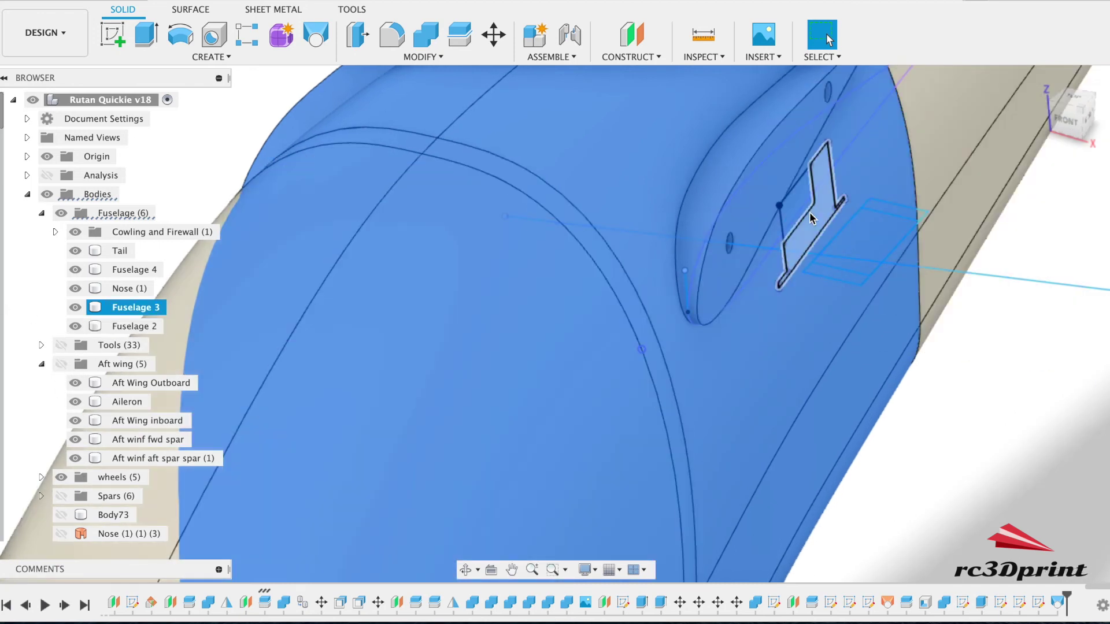
left_click(887, 398)
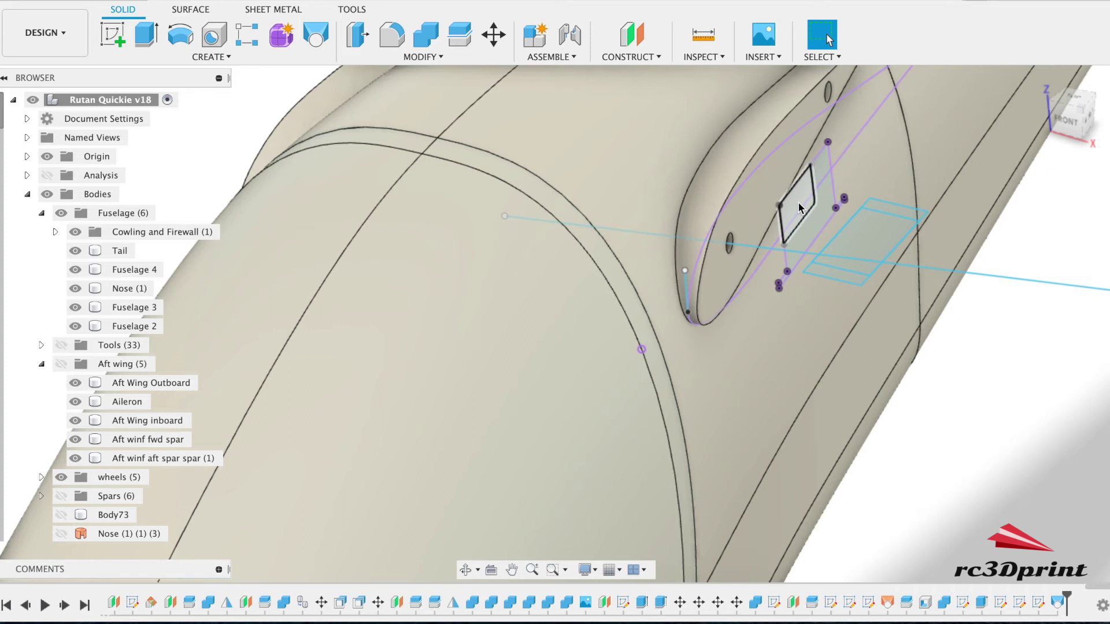
left_click(76, 327)
left_click(75, 270)
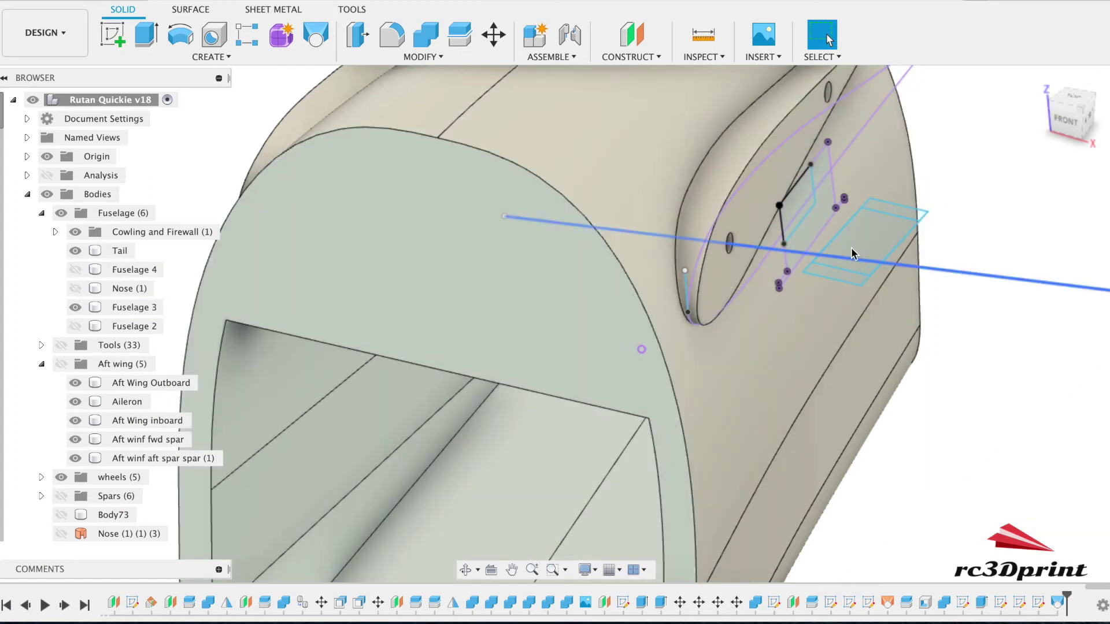
Start a Plane at Angle through the short vertical sketch line at Fuselage 3's wing root and show the Construction folder
mouse_move(1055, 121)
left_mouse_down()
mouse_move(971, 119)
mouse_move(1100, 94)
mouse_move(1051, 105)
left_mouse_up()
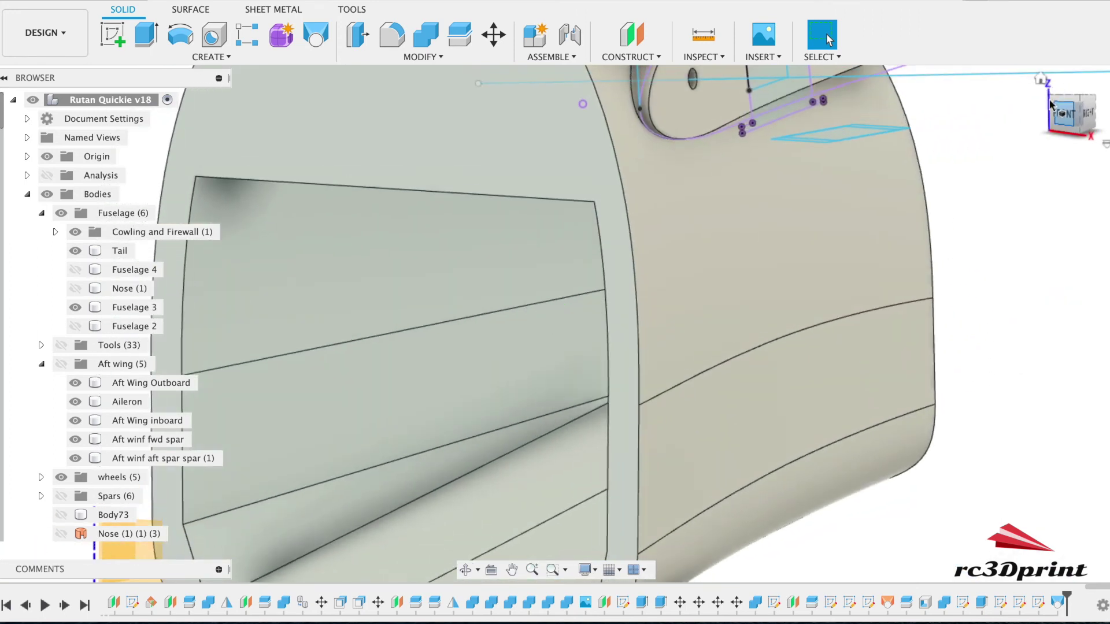
scroll(646, 218, "up", 5)
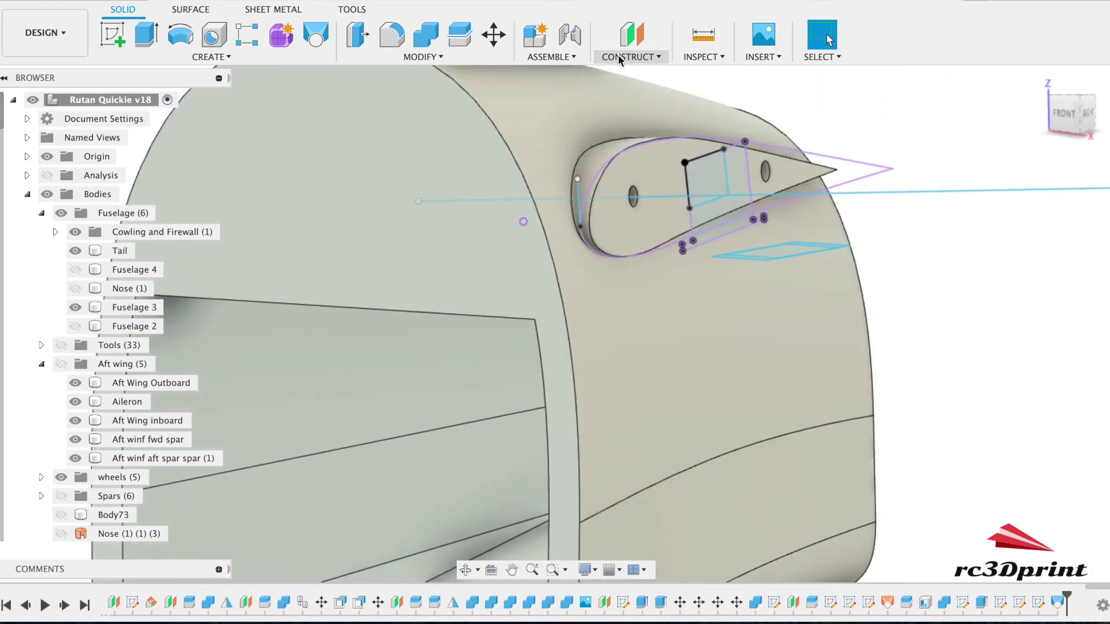
left_click(639, 56)
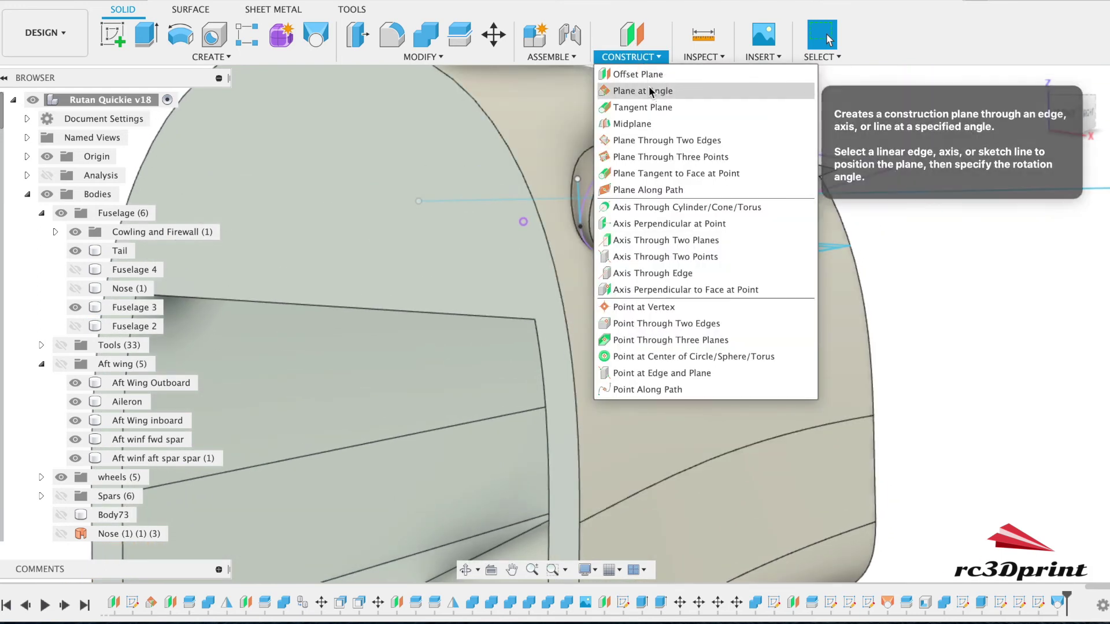
left_click(626, 90)
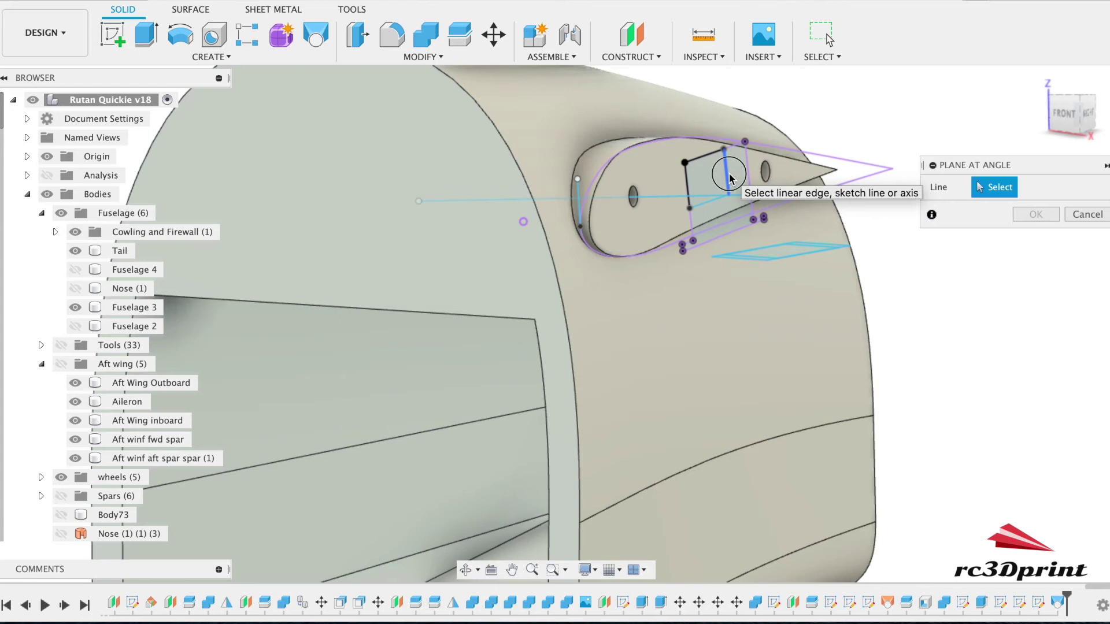
left_click(729, 178)
left_click_drag(1066, 116, 1085, 142)
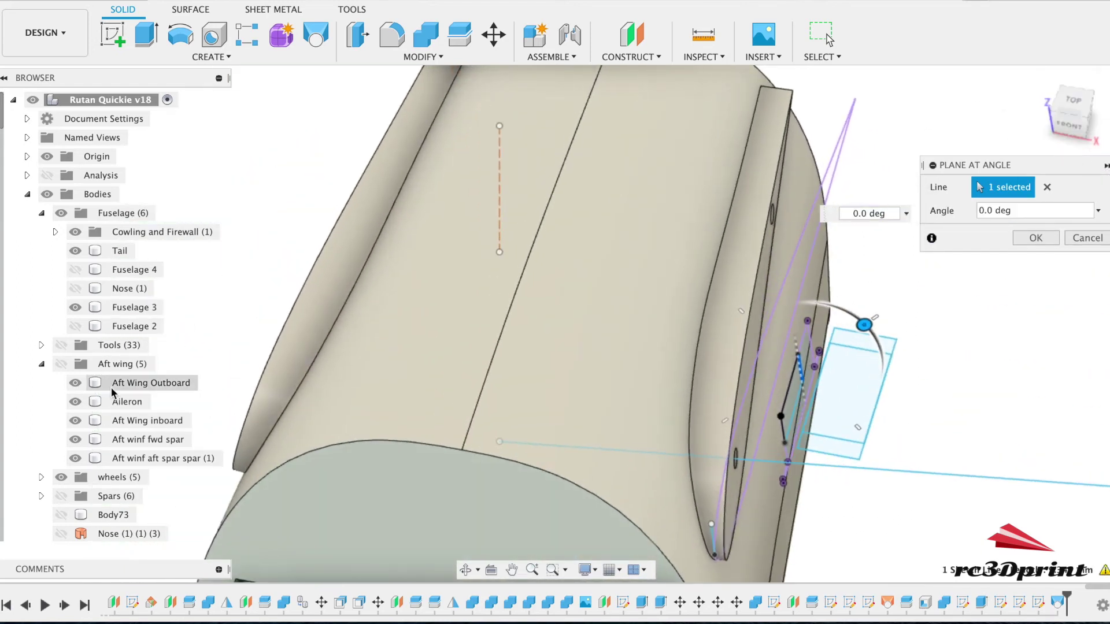
scroll(92, 445, "down", 10)
scroll(93, 447, "down", 15)
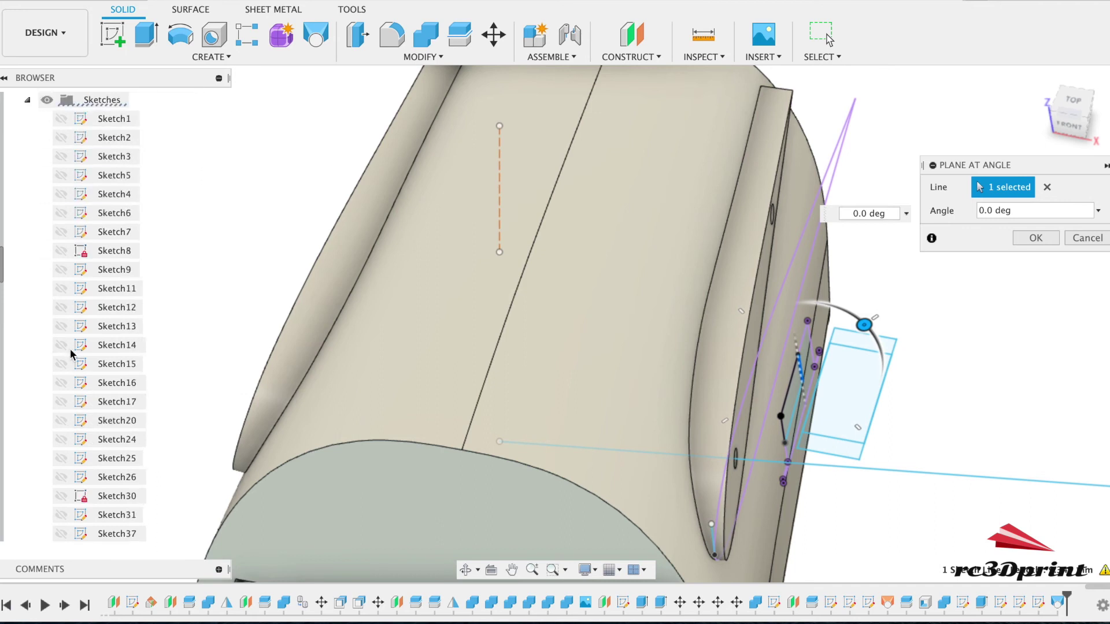
scroll(71, 353, "down", 10)
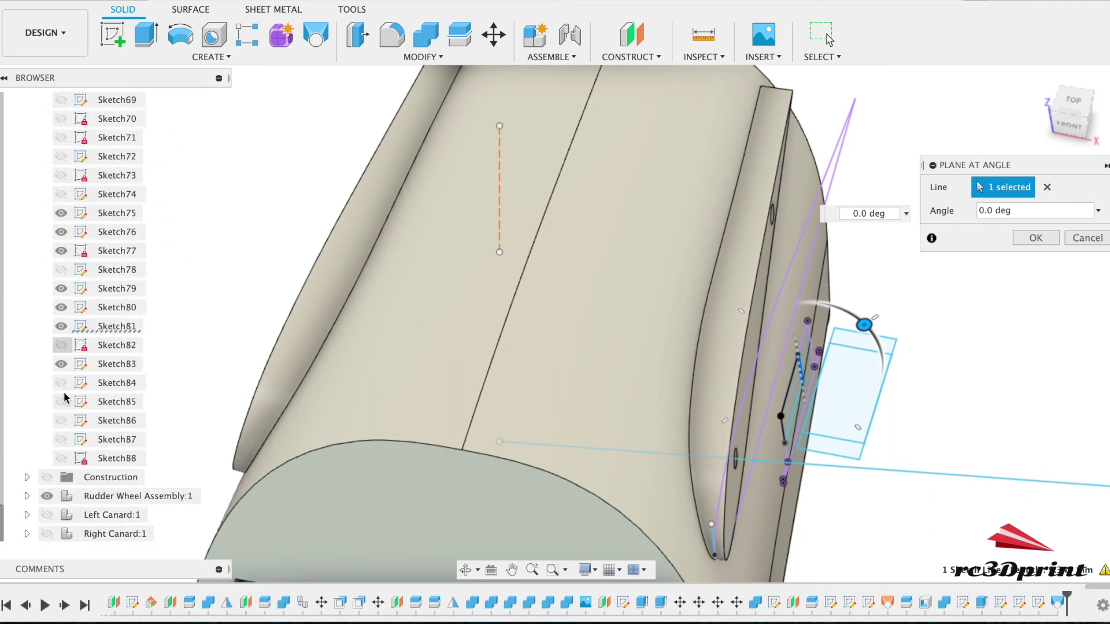
left_click(47, 477)
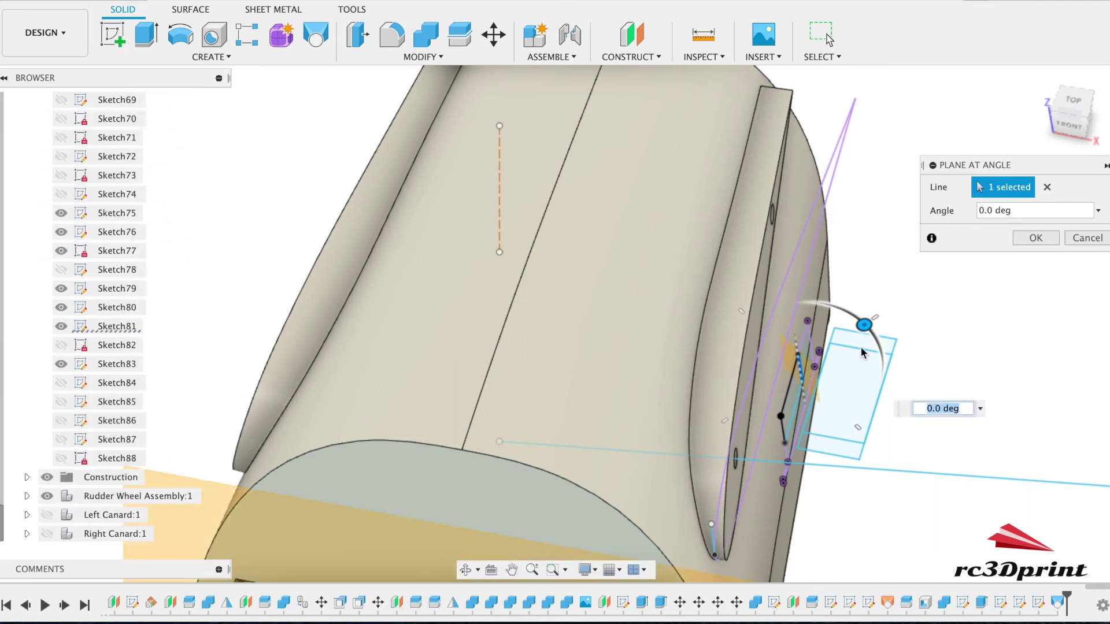
Rotate the angled construction plane to -20 degrees and create it
left_click_drag(864, 325, 817, 303)
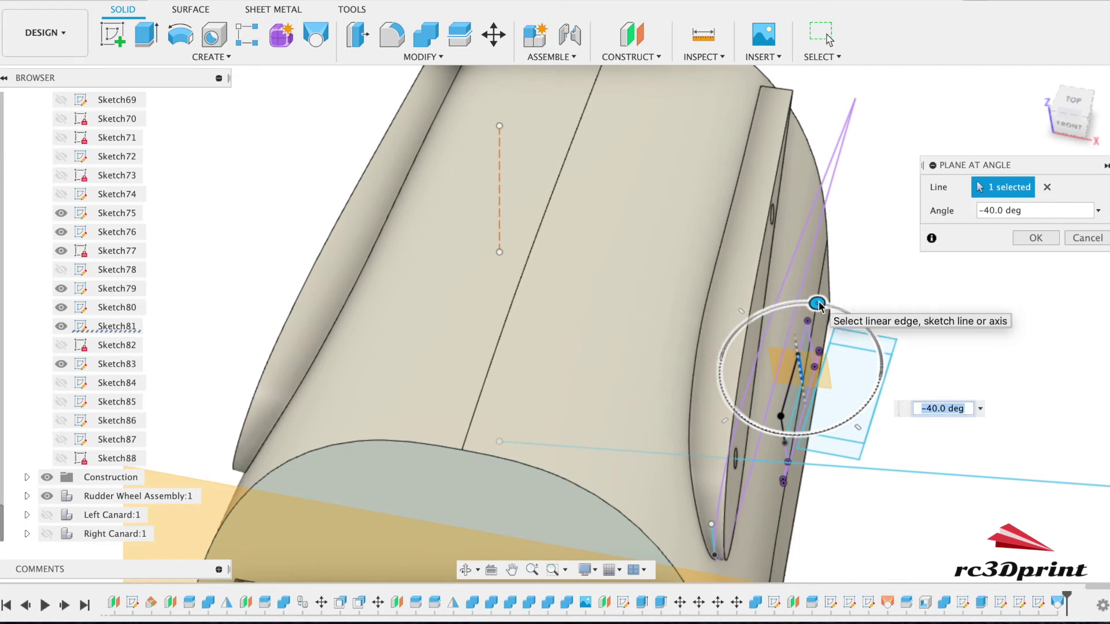
scroll(807, 520, "up", 3)
scroll(807, 520, "down", 3)
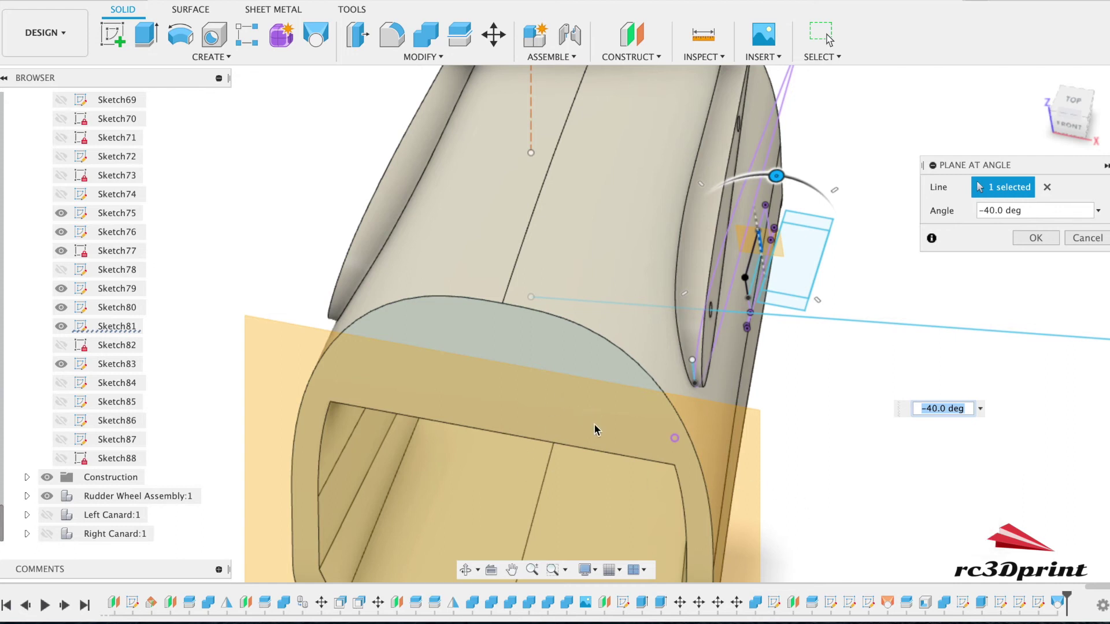
middle_click_drag(708, 304, 590, 418)
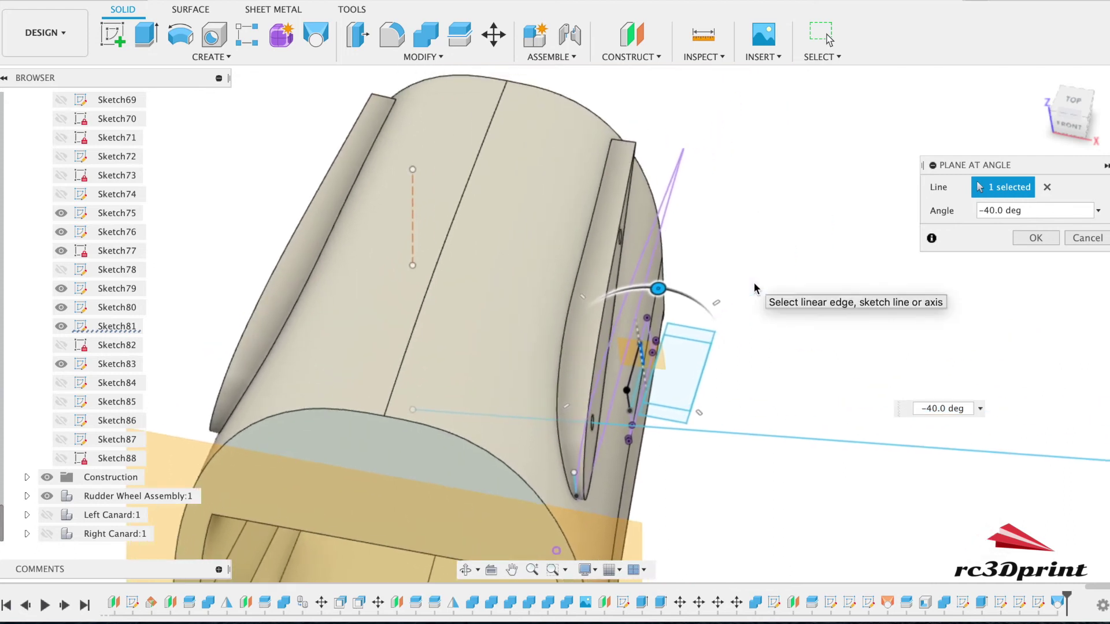
left_click_drag(1057, 114, 903, 85)
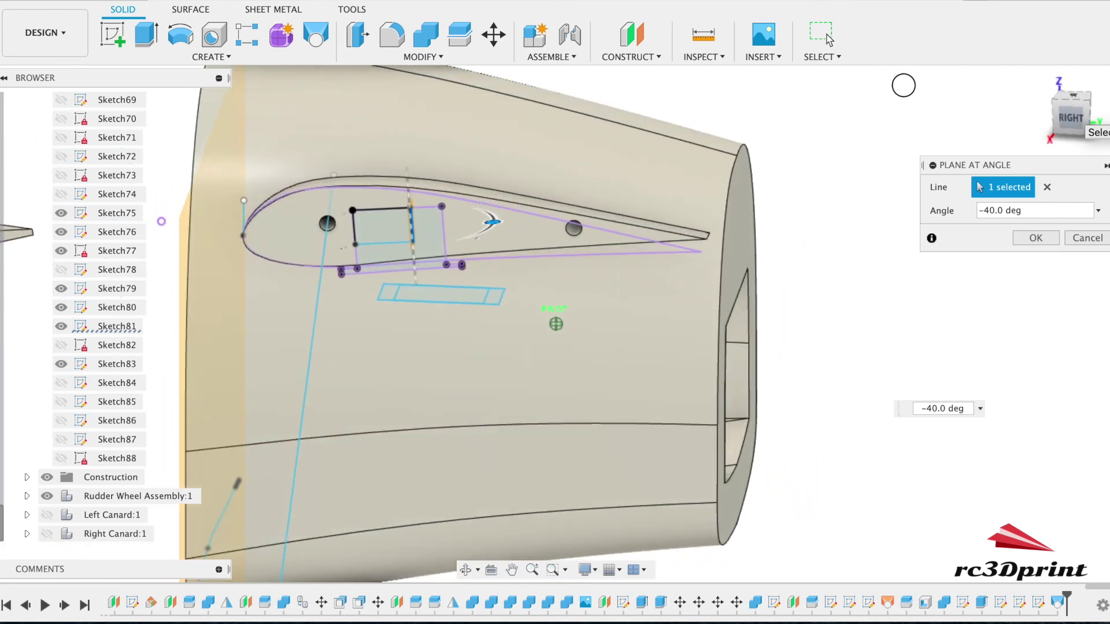
mouse_move(903, 85)
left_mouse_down()
mouse_move(920, 76)
mouse_move(921, 111)
left_mouse_up()
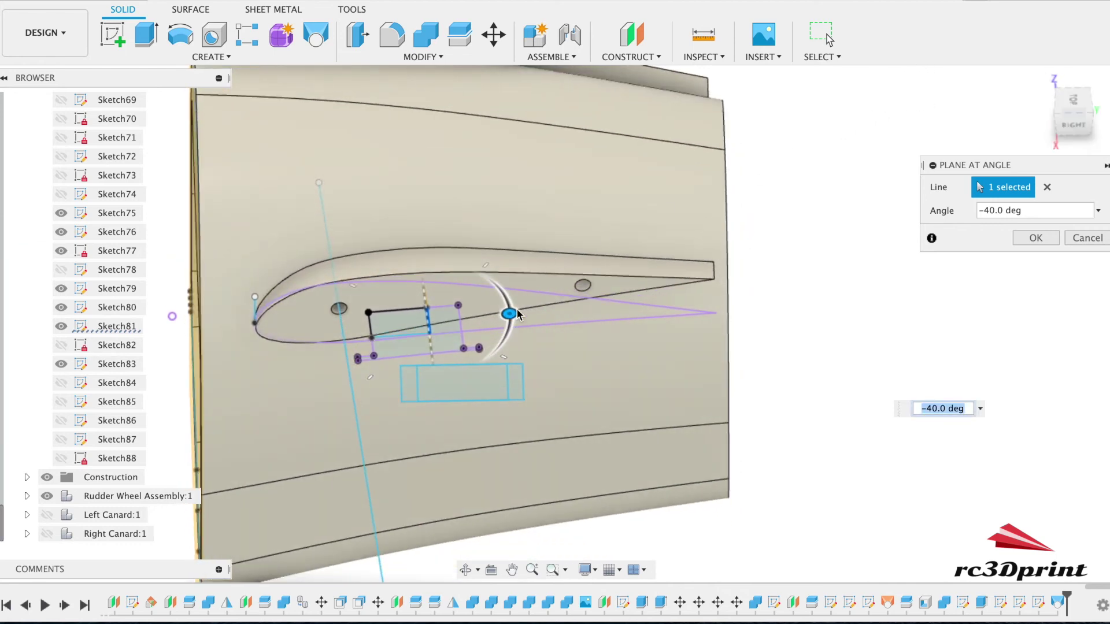
left_click_drag(510, 316, 494, 332)
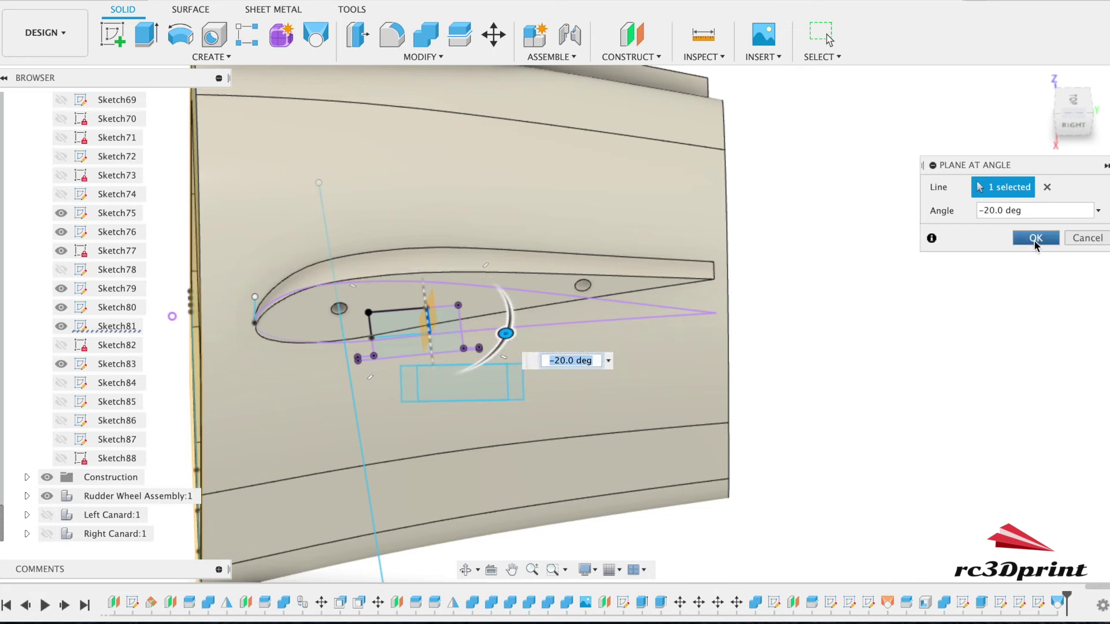
left_click(1035, 238)
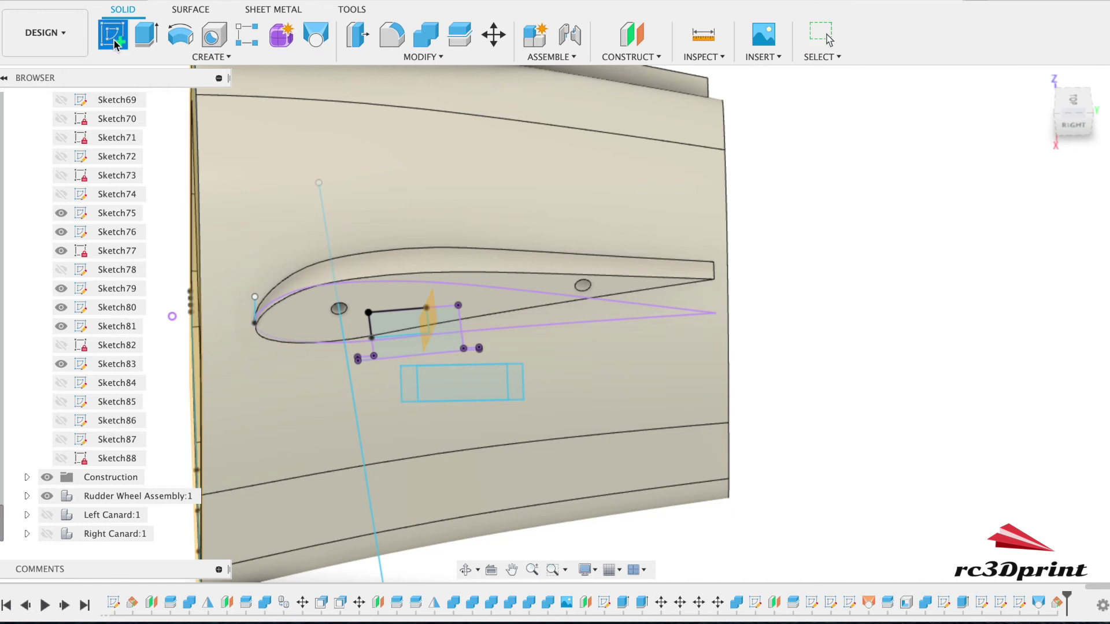
Sketch a four-point fit-point spline on the angled plane, starting inside the wing-root profile and curving down into the fuselage opening
middle_click_drag(430, 298, 546, 257, "shift")
left_click(547, 261)
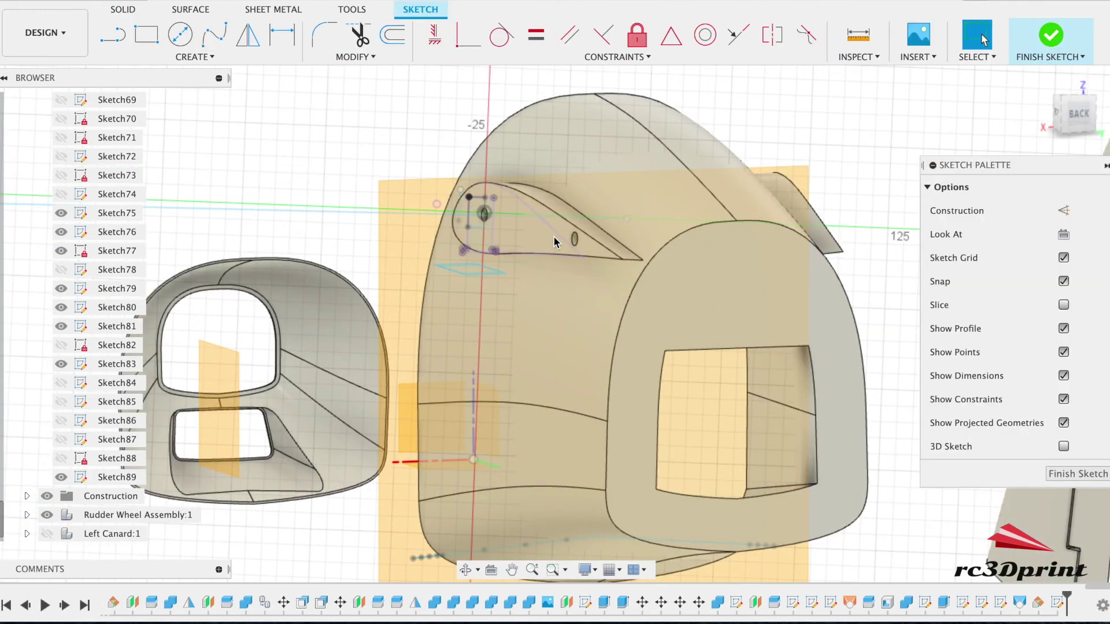
left_click(214, 35)
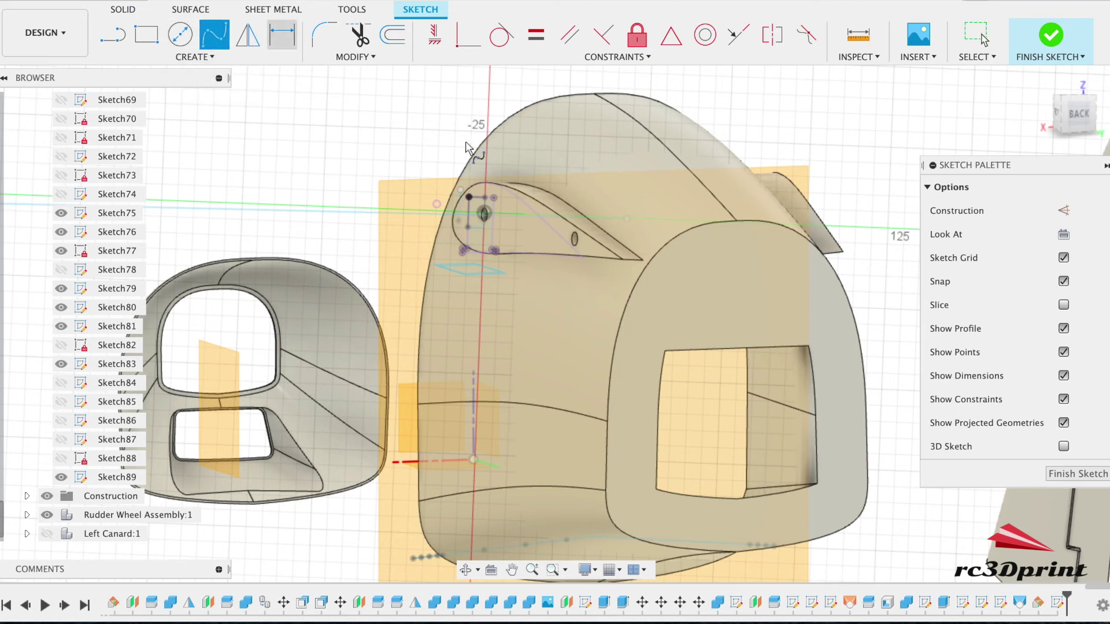
scroll(528, 226, "up", 5)
scroll(527, 226, "up", 3)
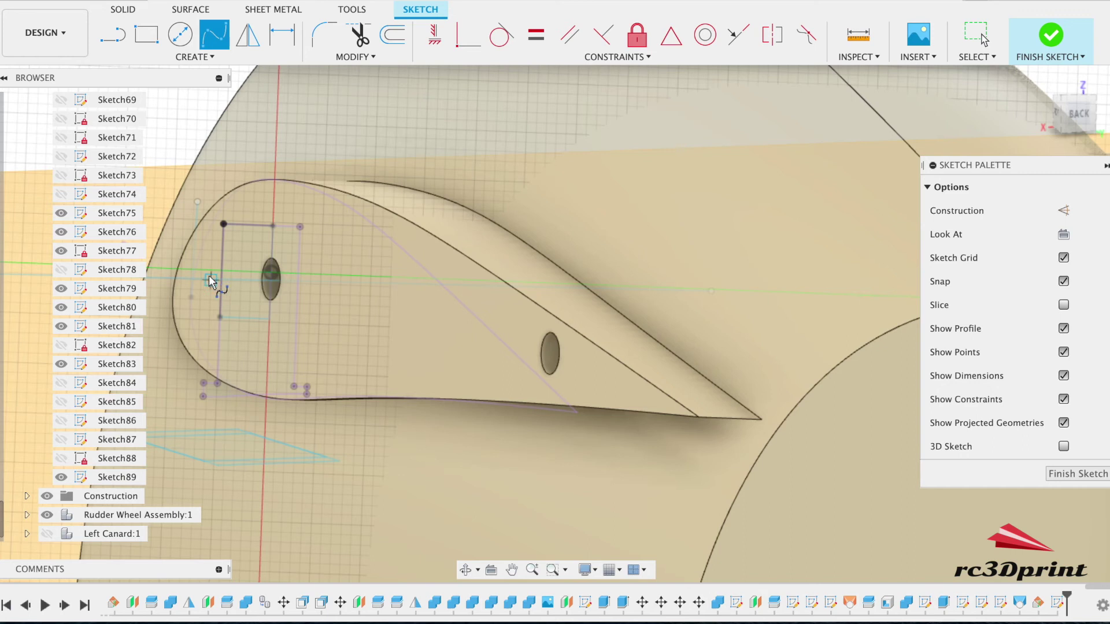
middle_click_drag(214, 280, 226, 317)
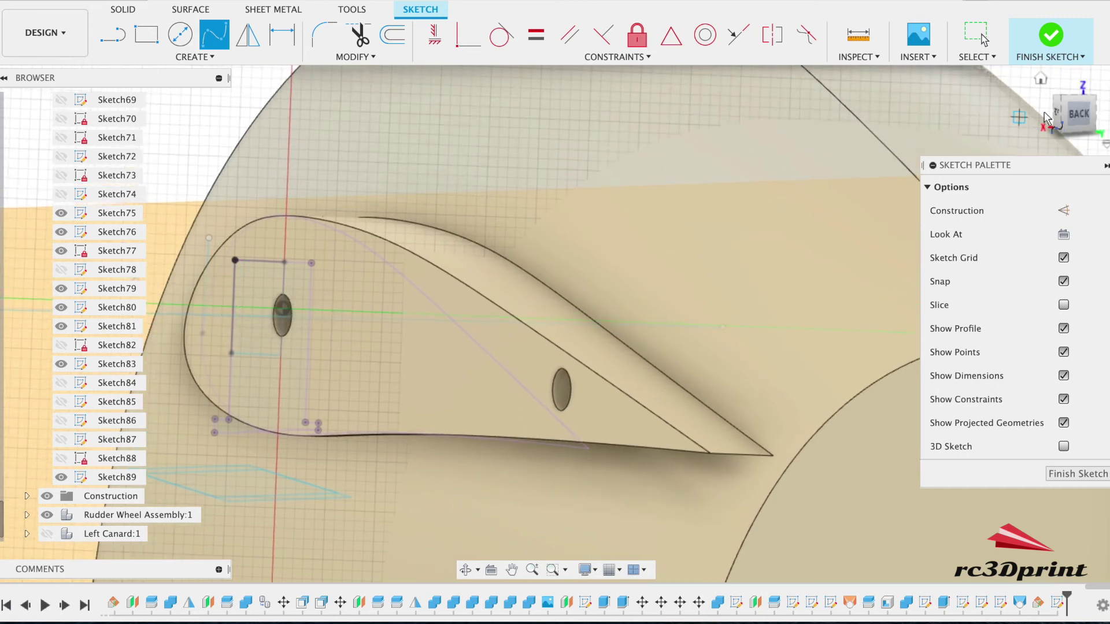
mouse_move(1054, 110)
left_mouse_down()
mouse_move(1023, 116)
mouse_move(1059, 106)
mouse_move(1050, 111)
left_mouse_up()
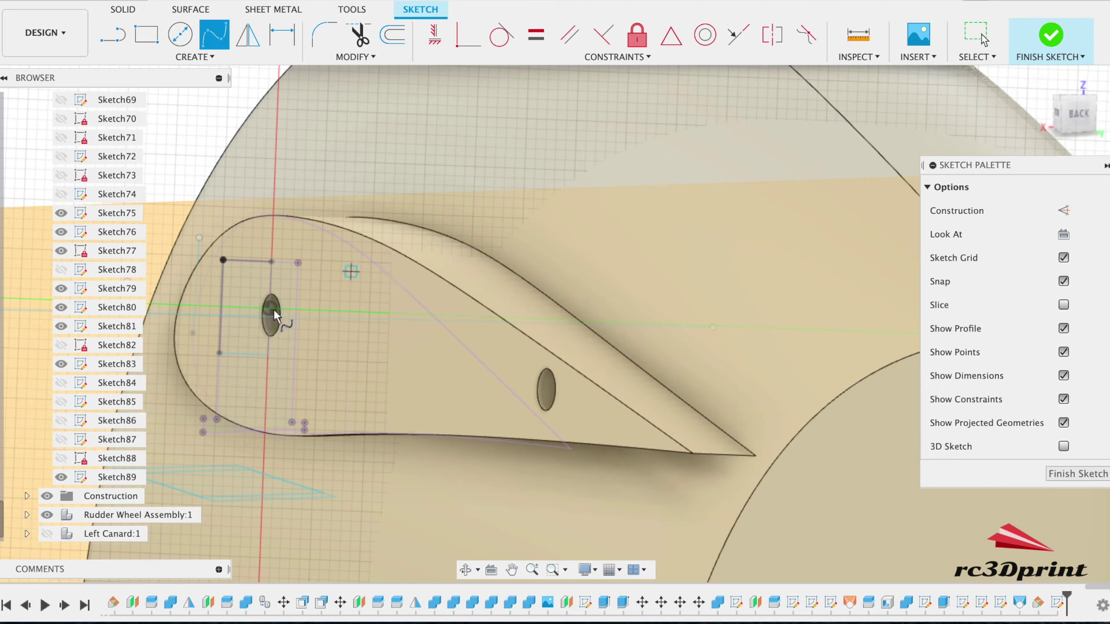
left_click(250, 308)
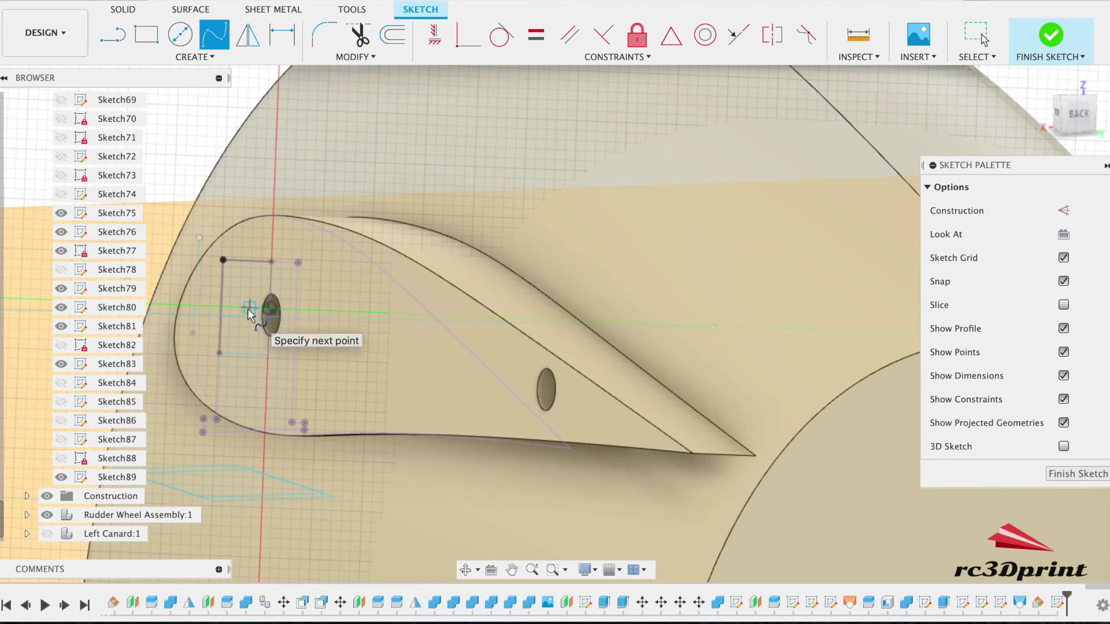
left_click(470, 327)
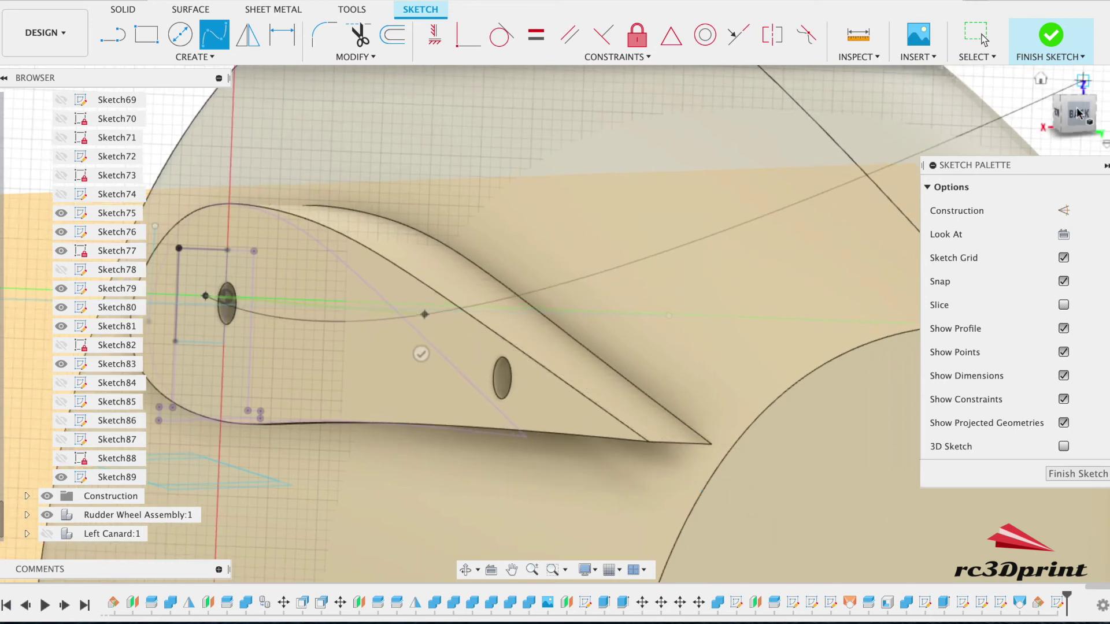
left_click(1081, 125)
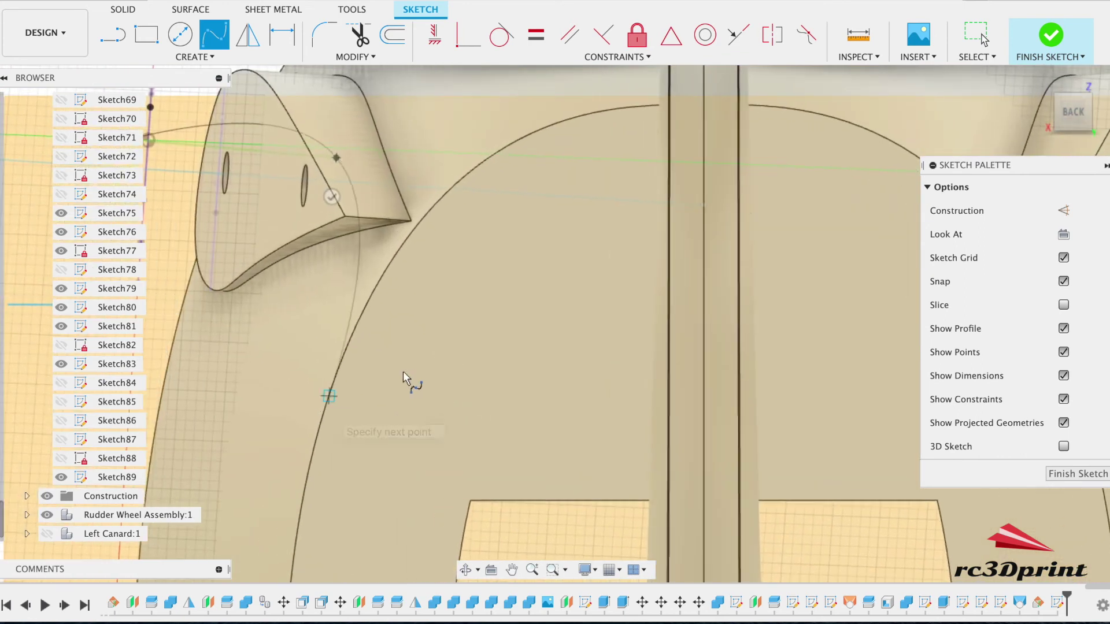
left_click(558, 356)
left_click(604, 527)
left_click(567, 522)
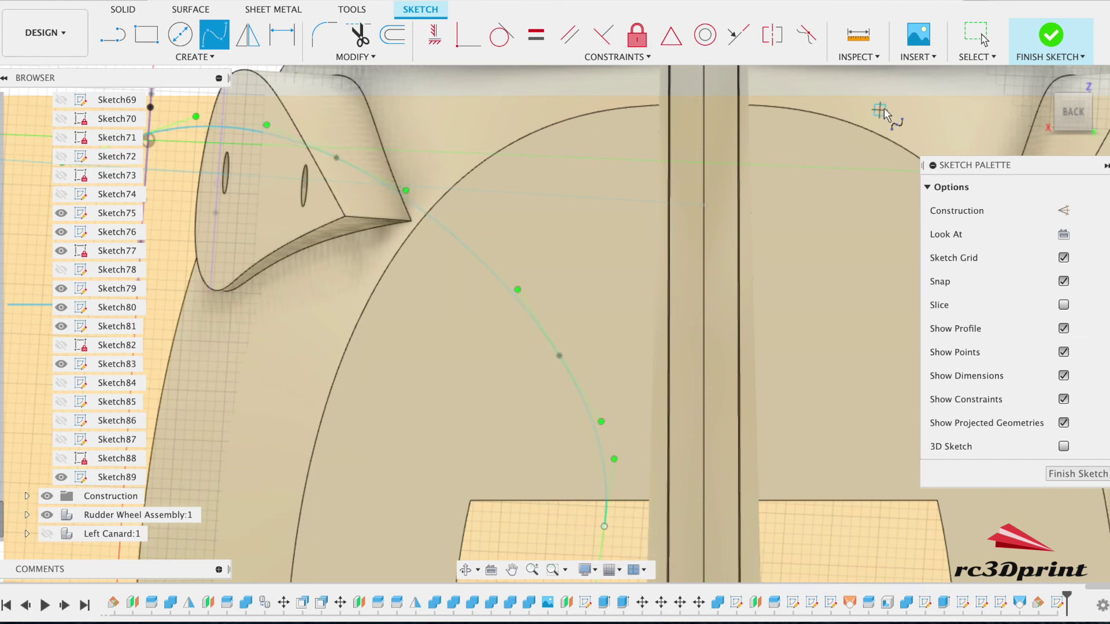
Level the tangent handle at the spline's wing-root end so the curve starts out nearly horizontal
left_click(985, 49)
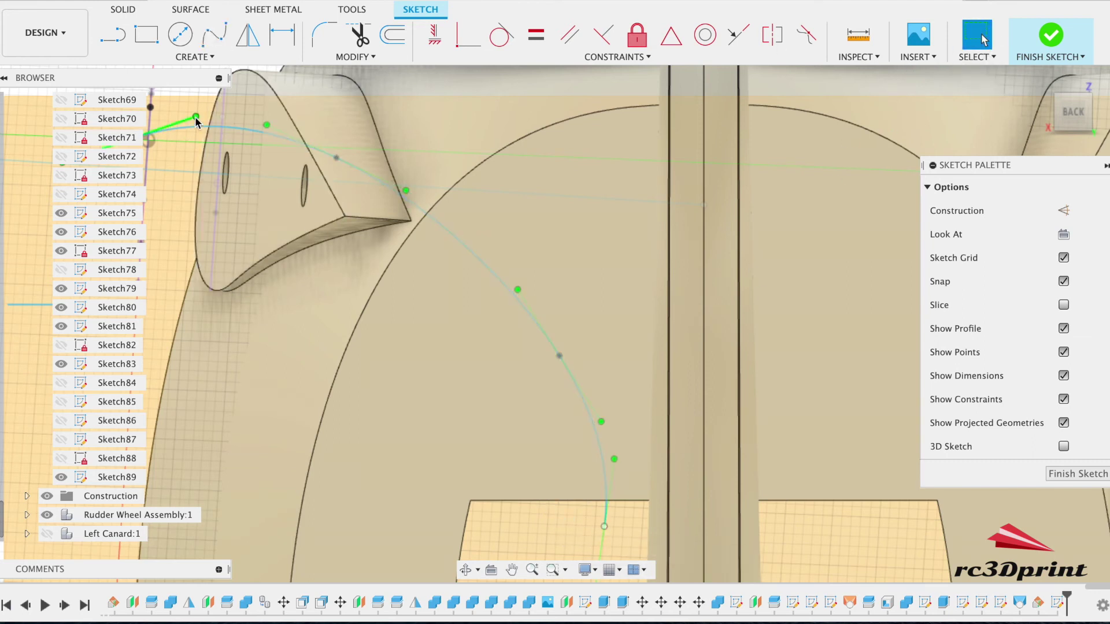
left_click_drag(199, 137, 199, 143)
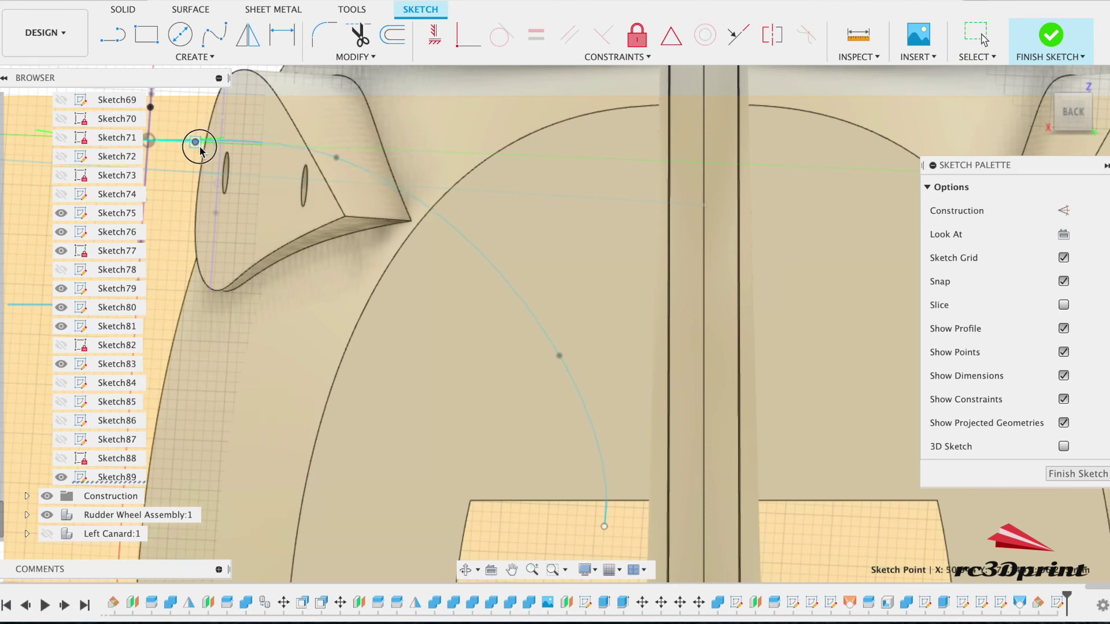
left_click(350, 163)
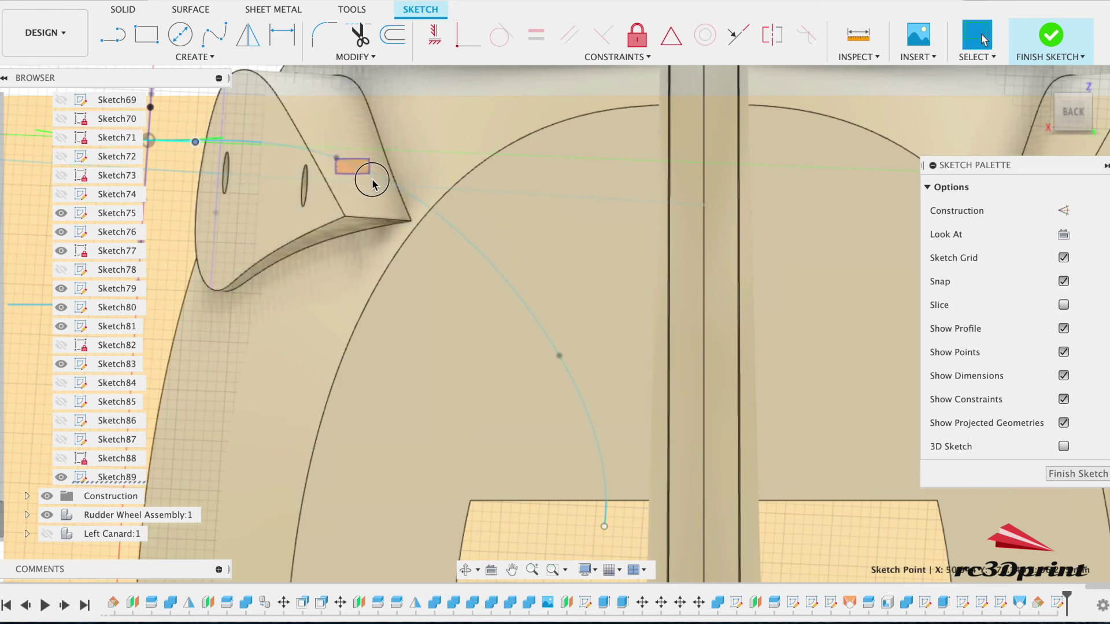
left_click(346, 157)
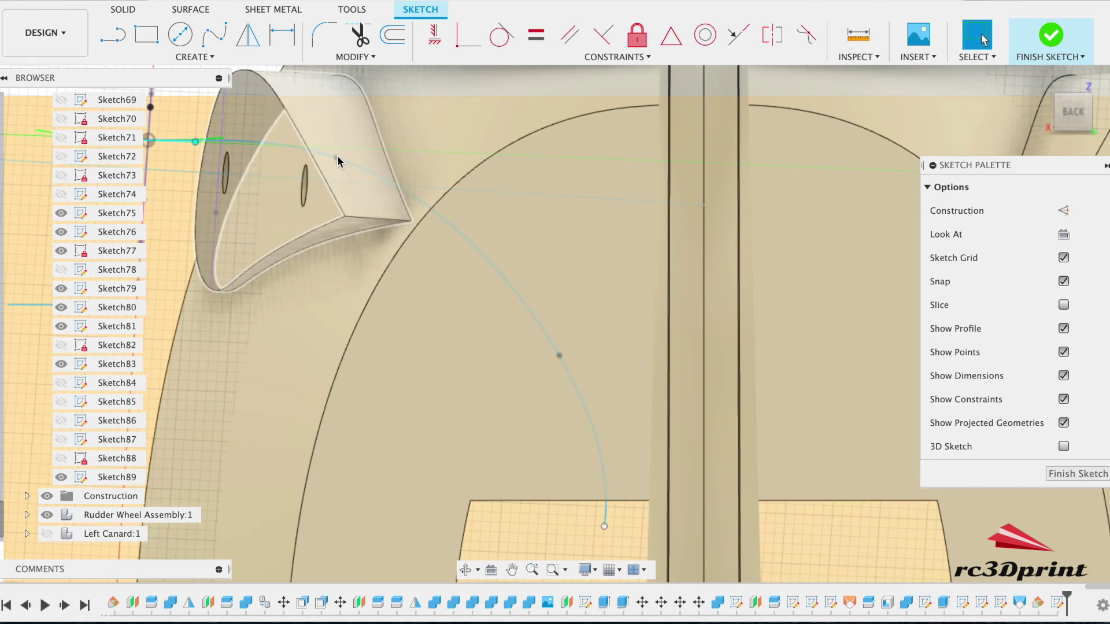
Hide Fuselage 3, nudge the spline's second fit point slightly, and show the body again
middle_click_drag(334, 161, 389, 248)
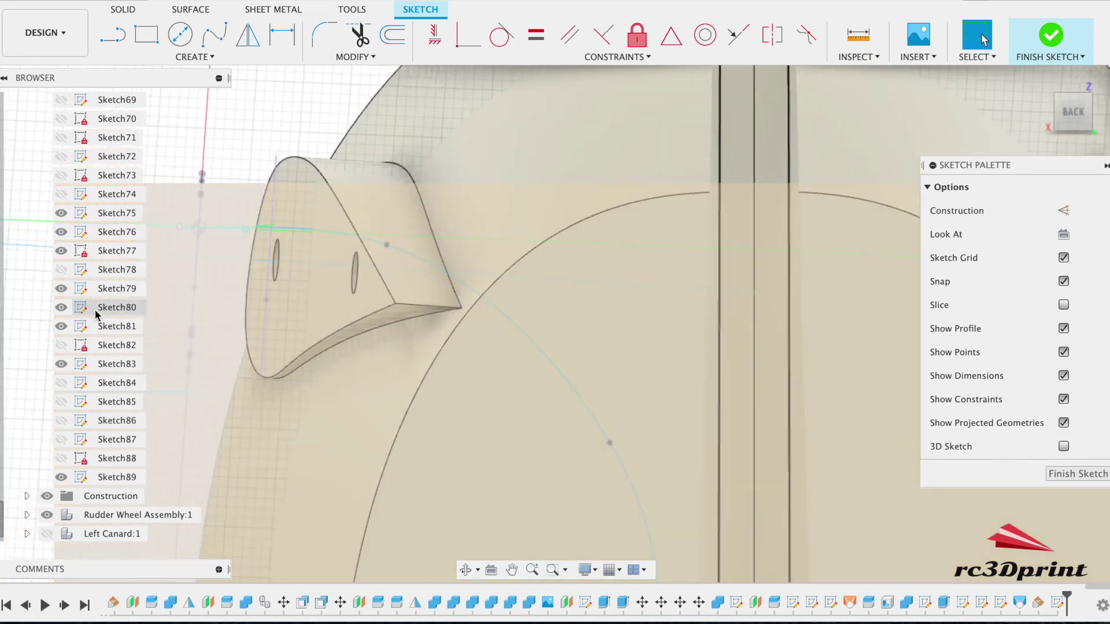
scroll(95, 312, "up", 20)
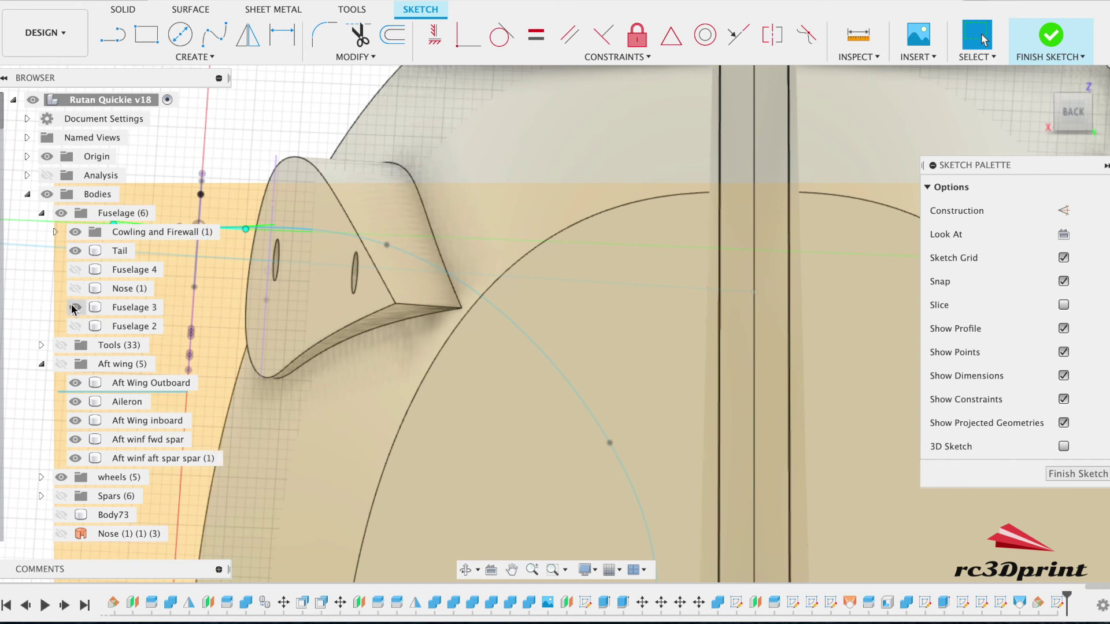
left_click(74, 309)
left_click(386, 245)
left_click_drag(388, 251, 391, 254)
left_click(75, 307)
left_click(133, 307)
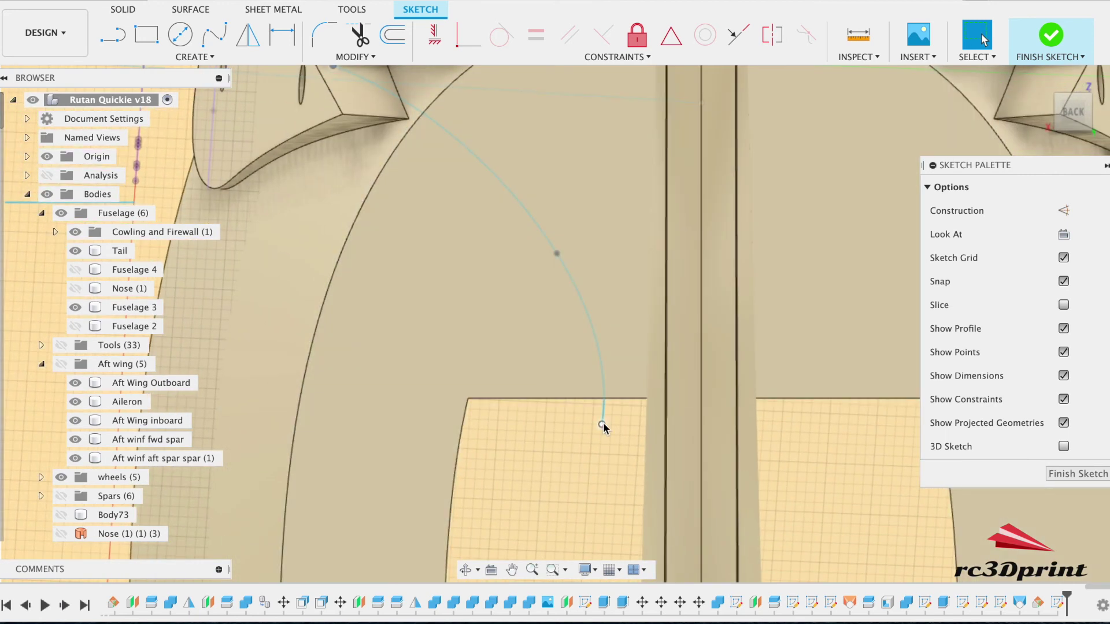
Turn the tangent handle at the spline's lower end closer to vertical and finish the sketch
left_click(602, 426)
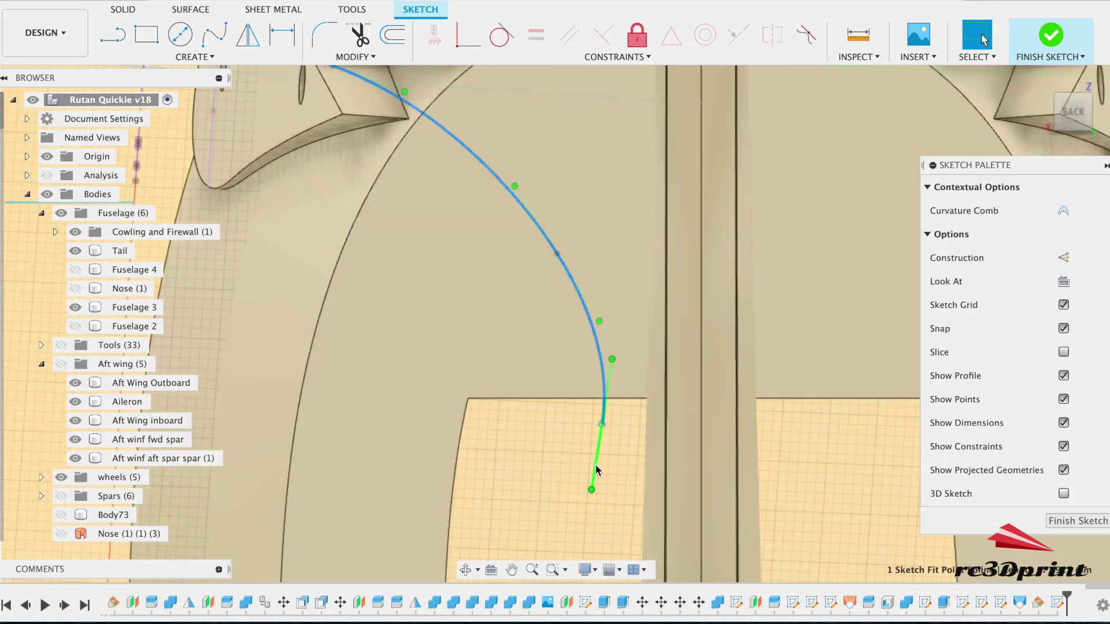
left_click_drag(591, 490, 606, 495)
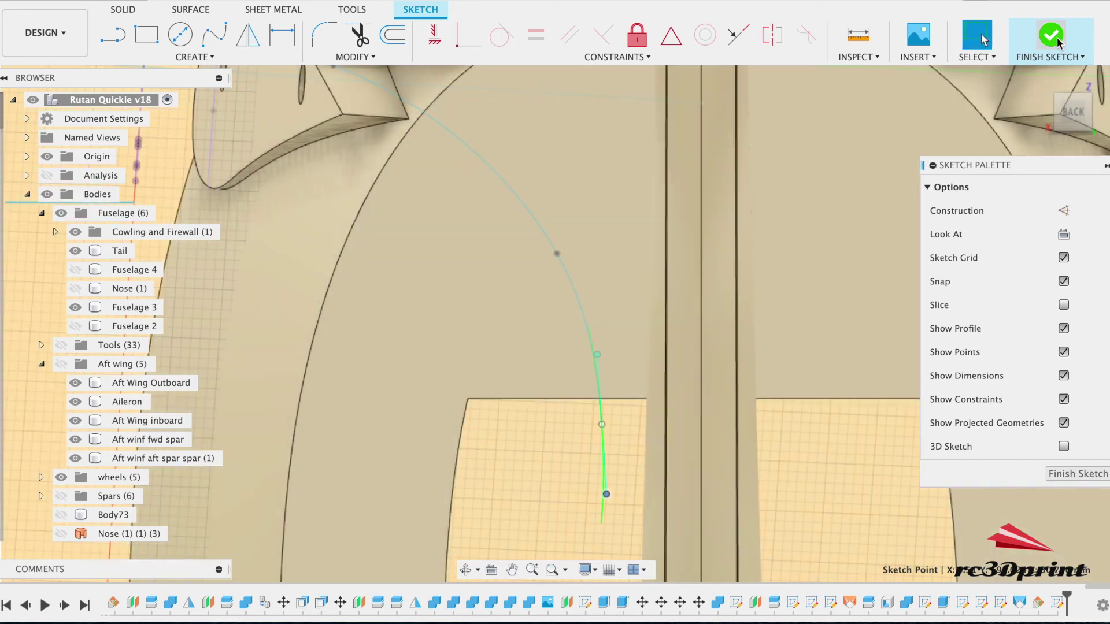
left_click(580, 232)
scroll(578, 232, "down", 1)
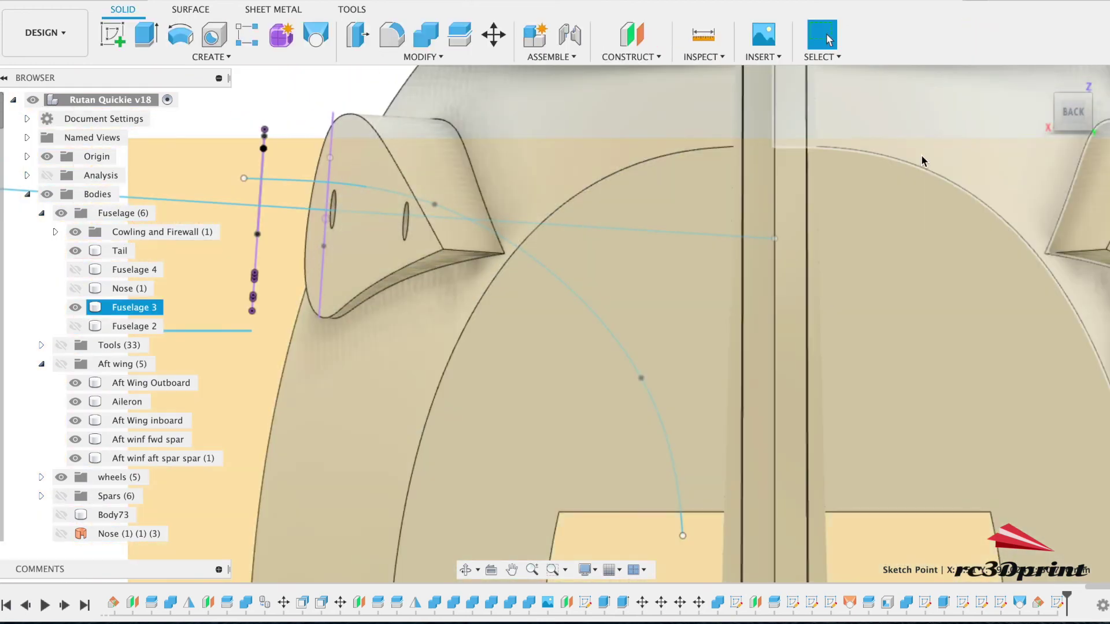
left_click(1082, 113)
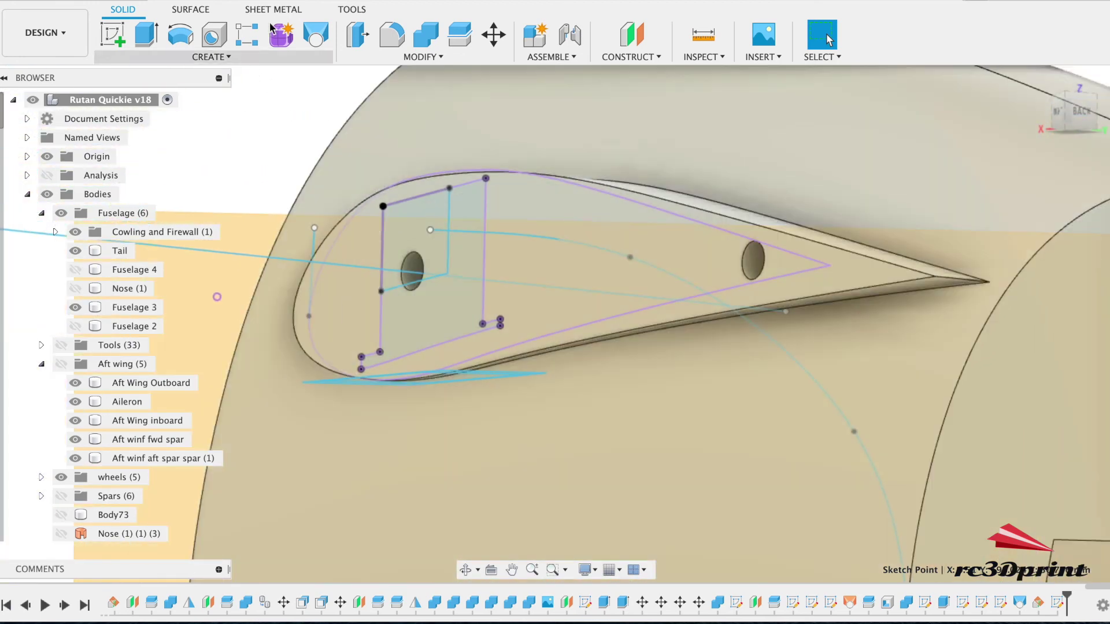
Sweep the upper rectangular profile at the wing root along the curved spline as a new body, with the Aft wing bodies shown
left_click(226, 56)
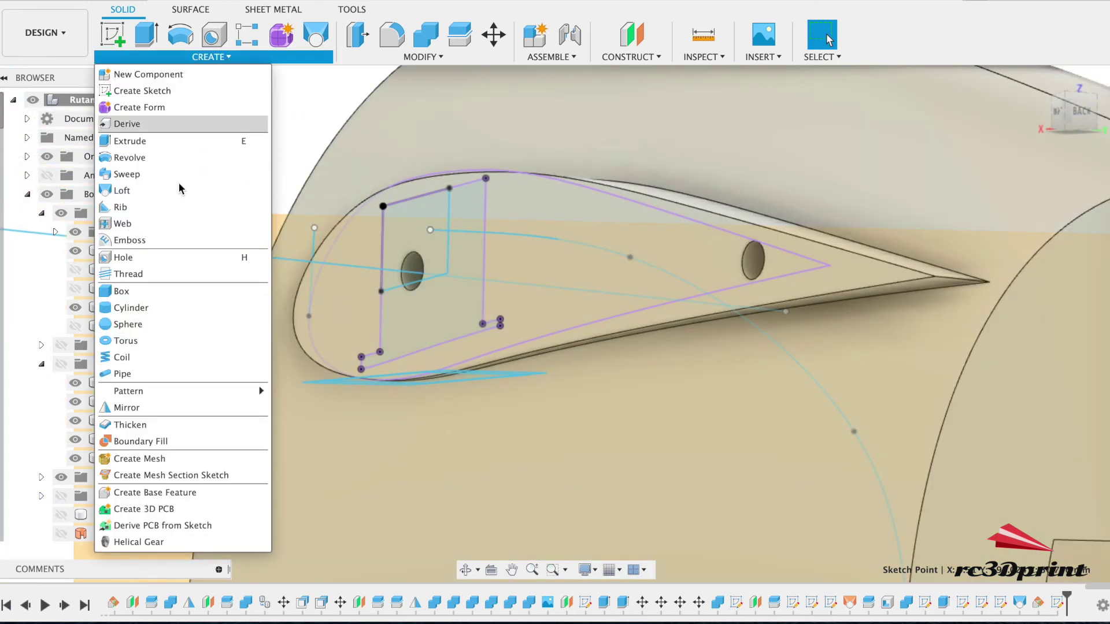
left_click(163, 176)
left_click(414, 243)
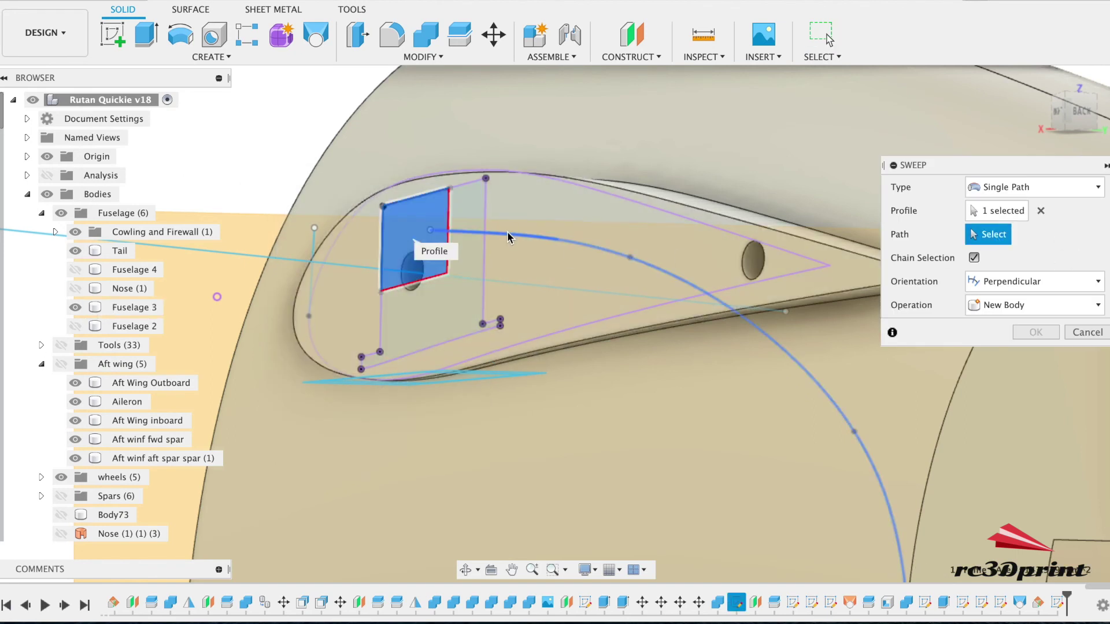
left_click(509, 234)
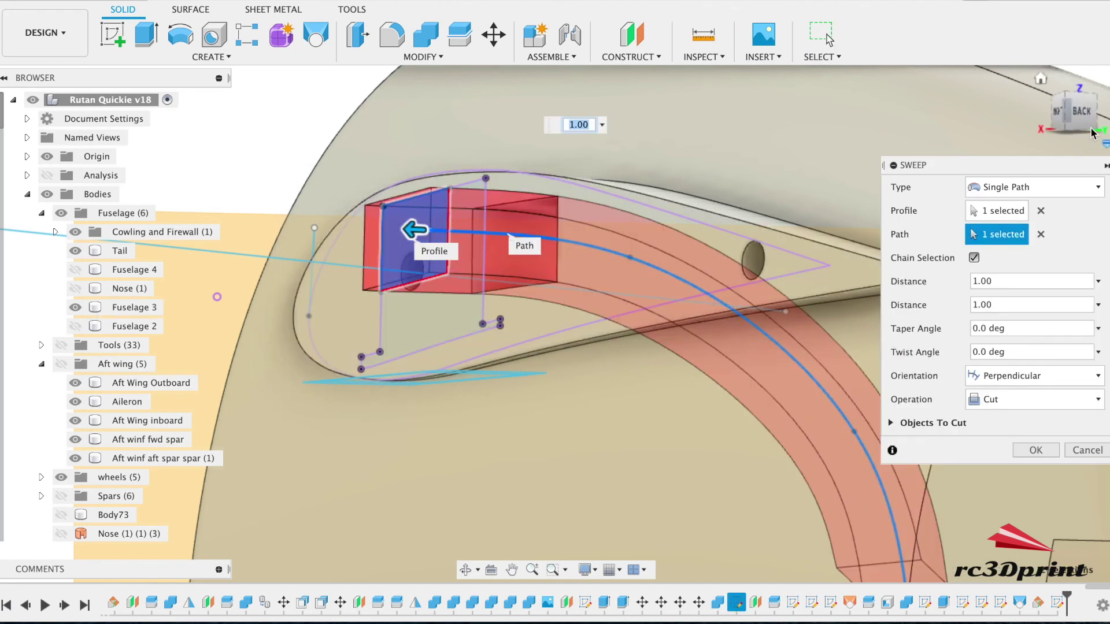
left_click(1079, 115)
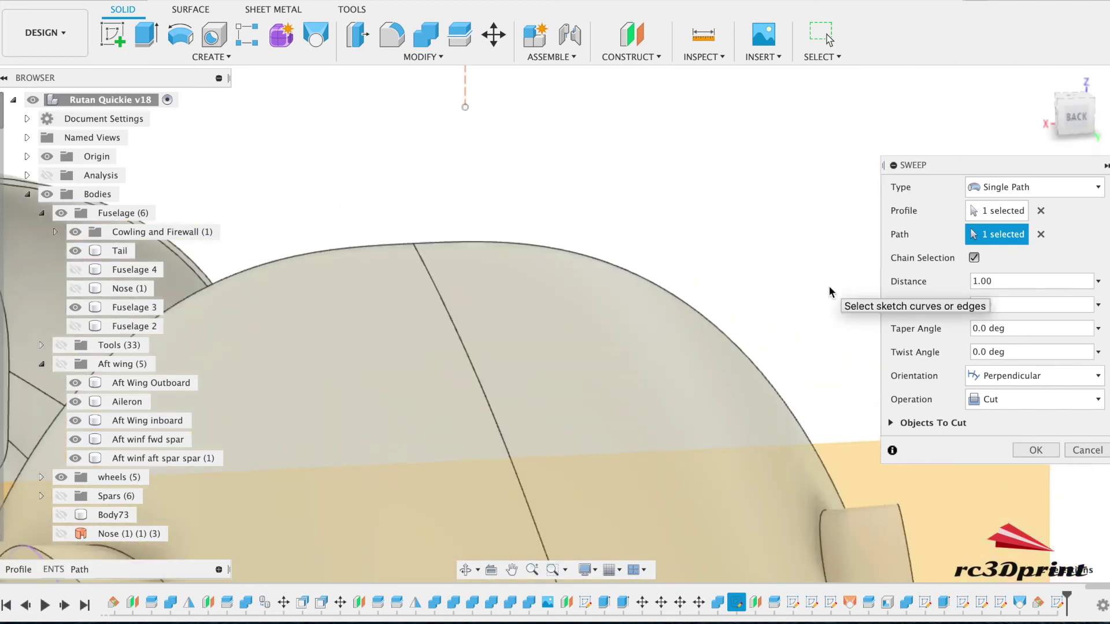
scroll(831, 292, "down", 3)
mouse_move(1072, 116)
left_mouse_down()
mouse_move(942, 124)
mouse_move(880, 116)
mouse_move(872, 97)
mouse_move(755, 82)
mouse_move(901, 164)
mouse_move(522, 304)
left_mouse_up()
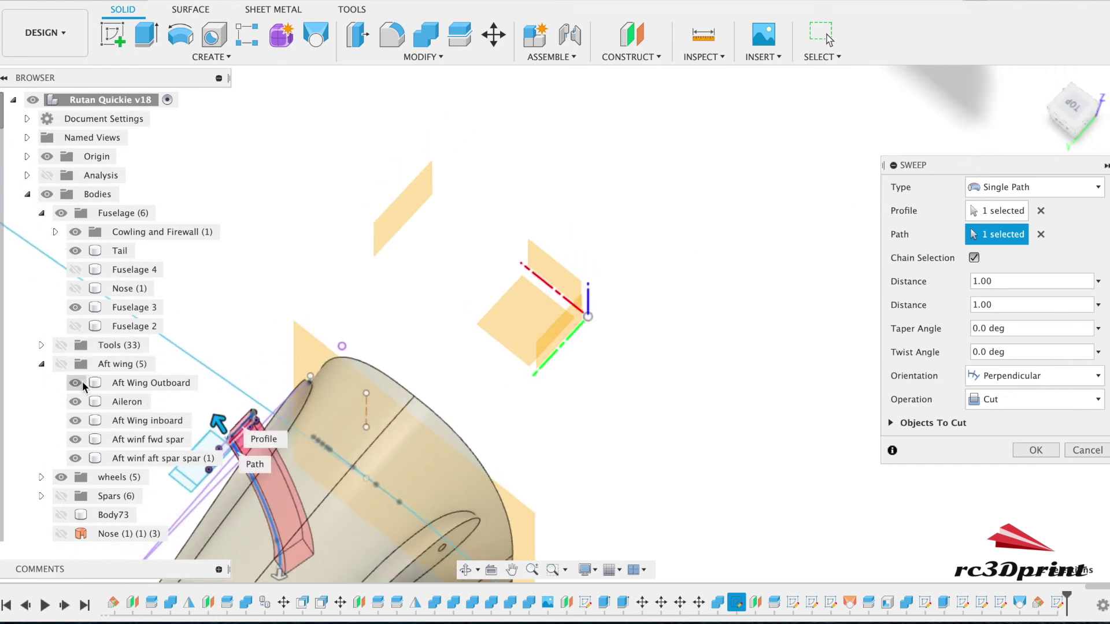
left_click(61, 366)
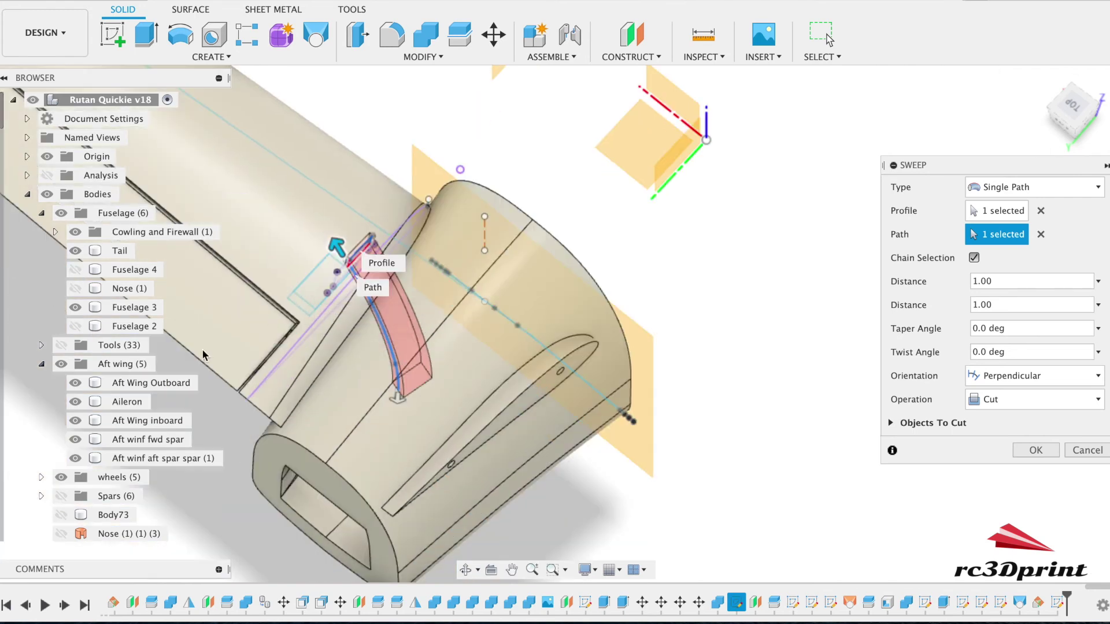
left_click(1035, 399)
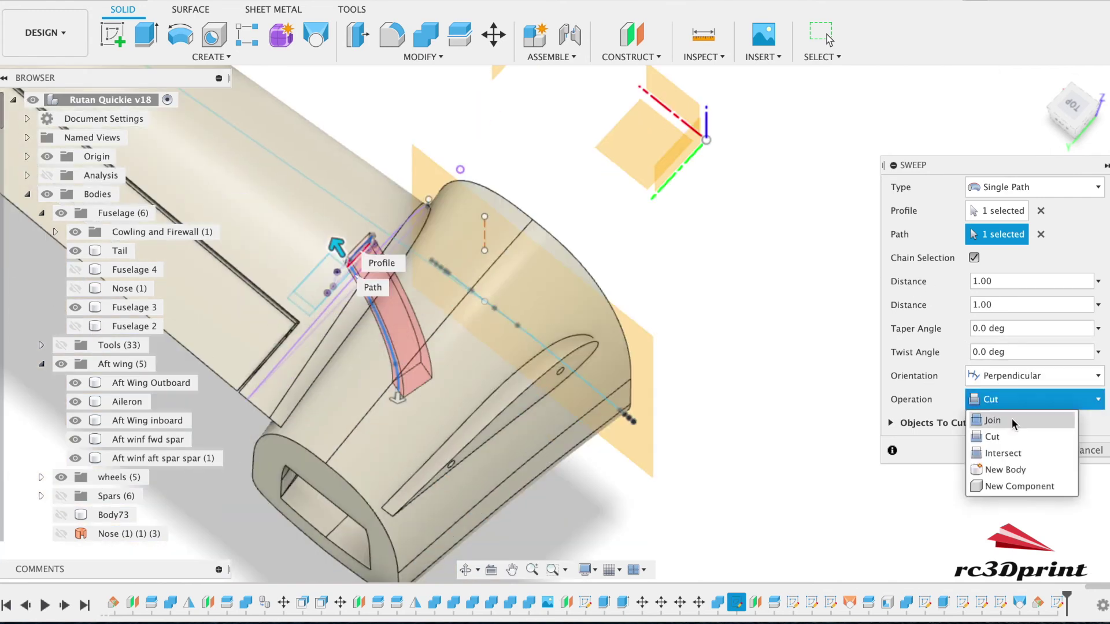
left_click(1013, 471)
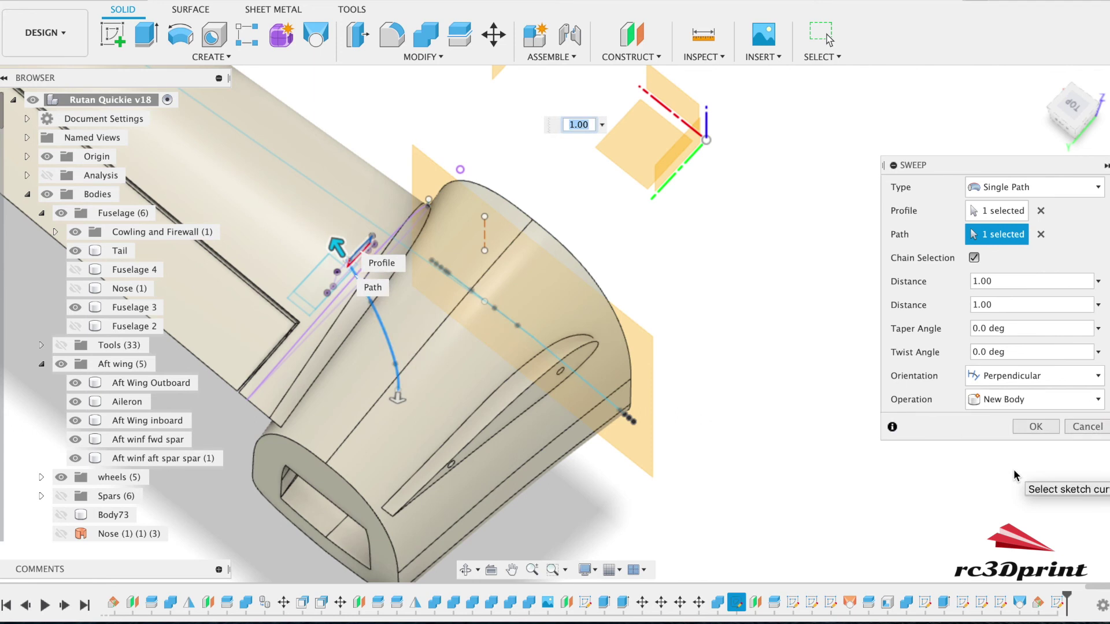
left_click(1035, 427)
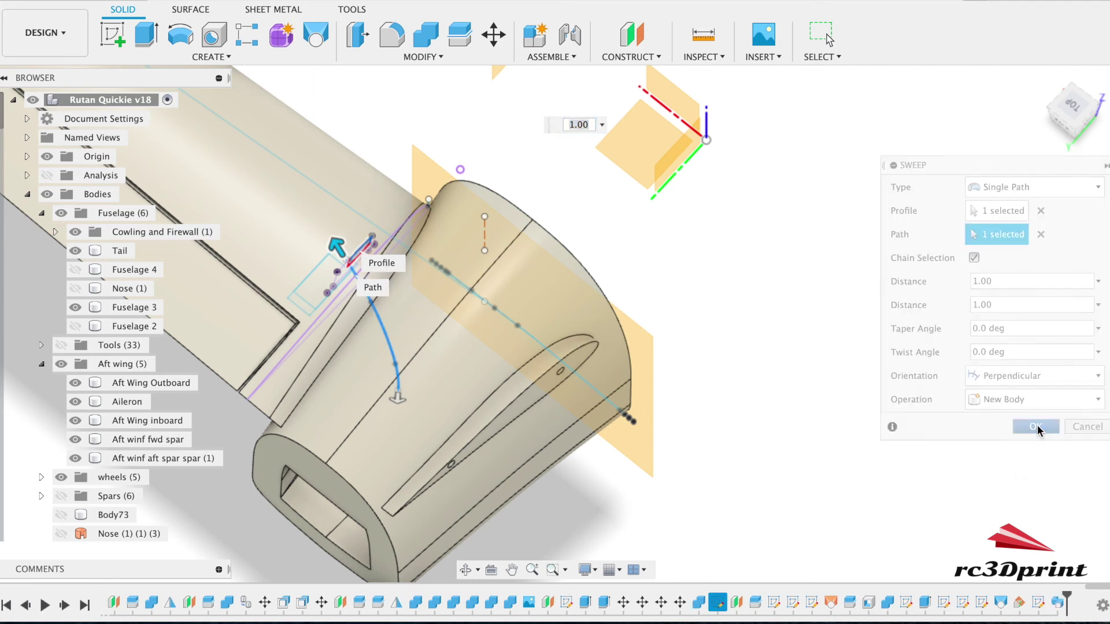
Rename the newly swept body as Aileron servo path
scroll(116, 439, "down", 10)
scroll(111, 457, "down", 5)
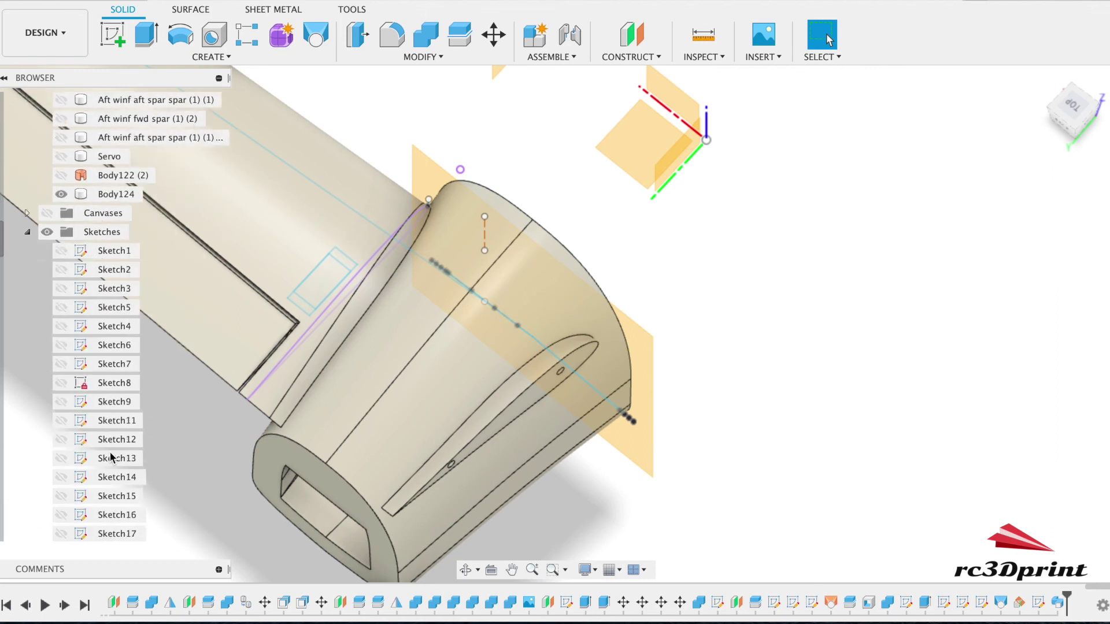
left_click(110, 327)
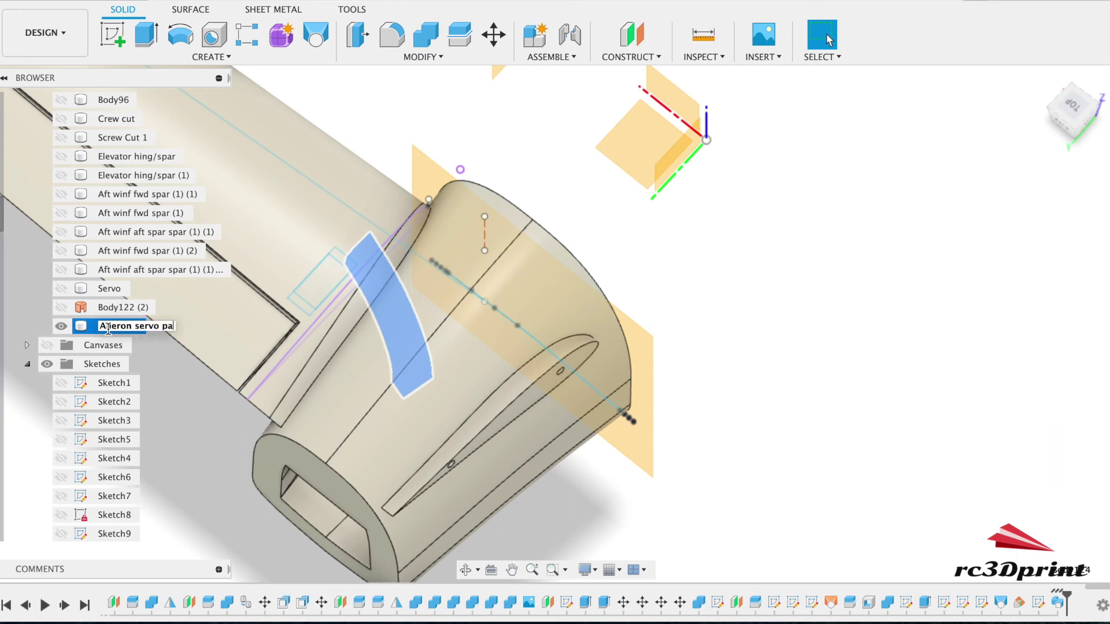
key("Return")
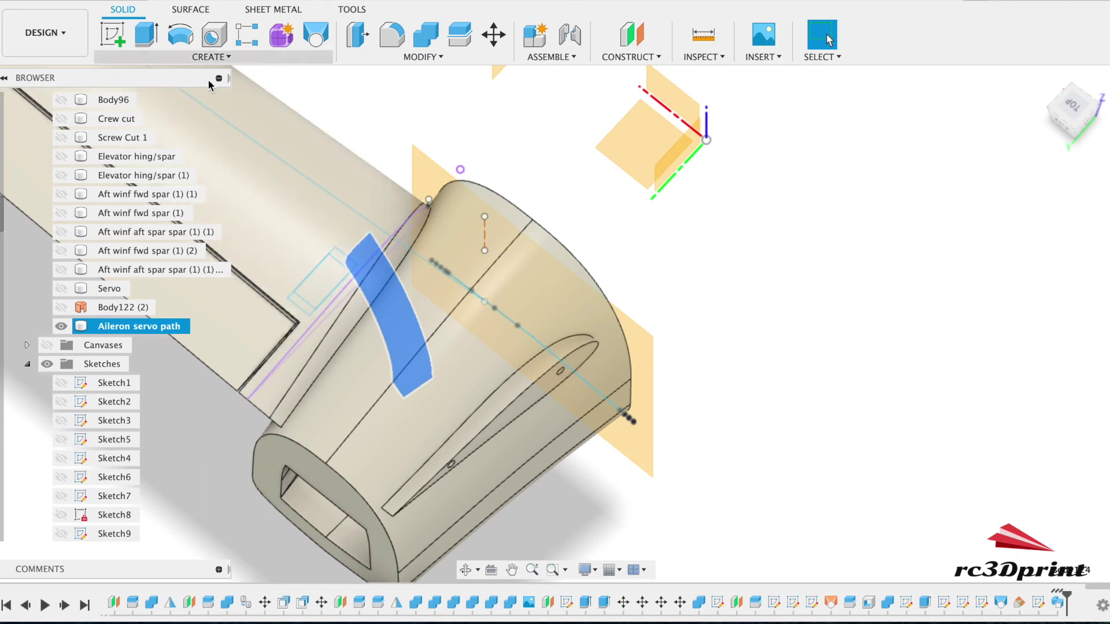
key("Escape")
Mirror the Aileron servo path body across the origin plane running lengthwise through the fuselage's centre
left_click(211, 57)
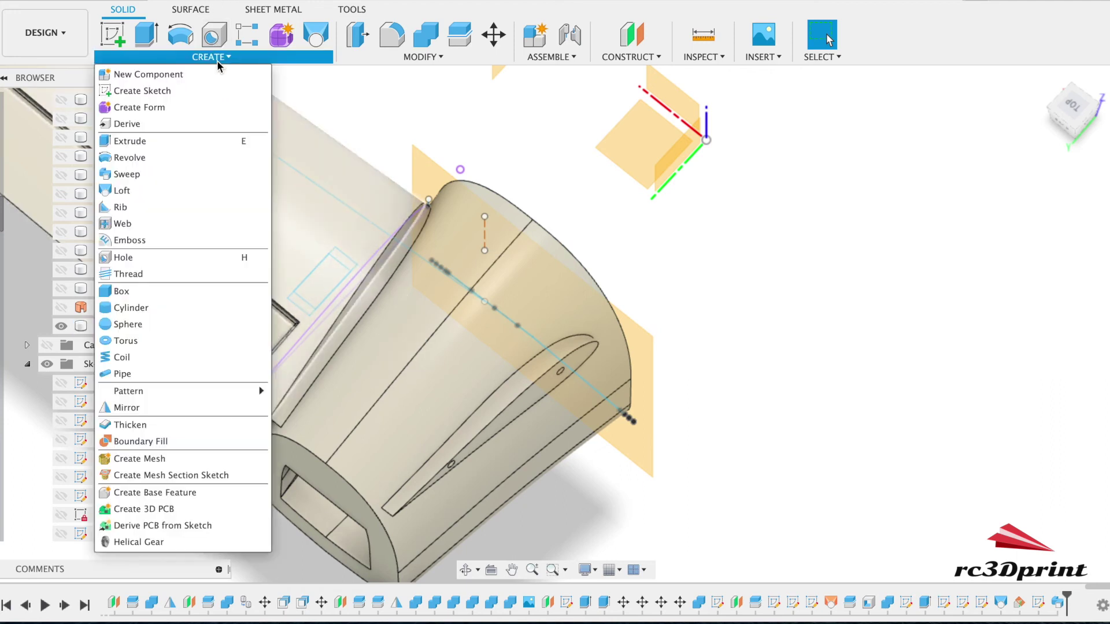
left_click(164, 407)
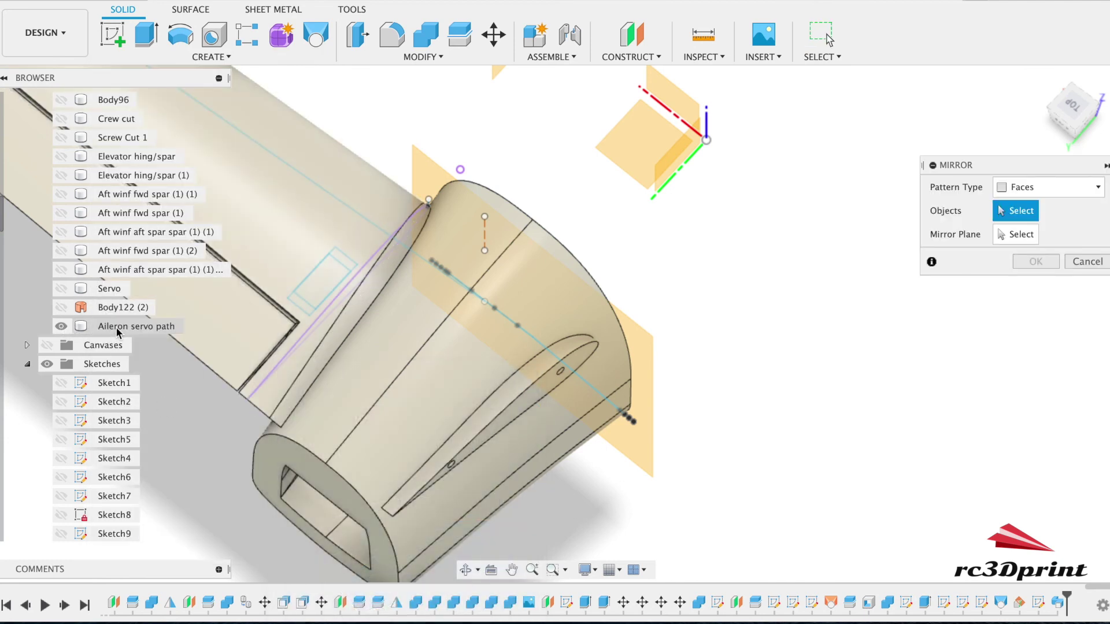
left_click(1049, 187)
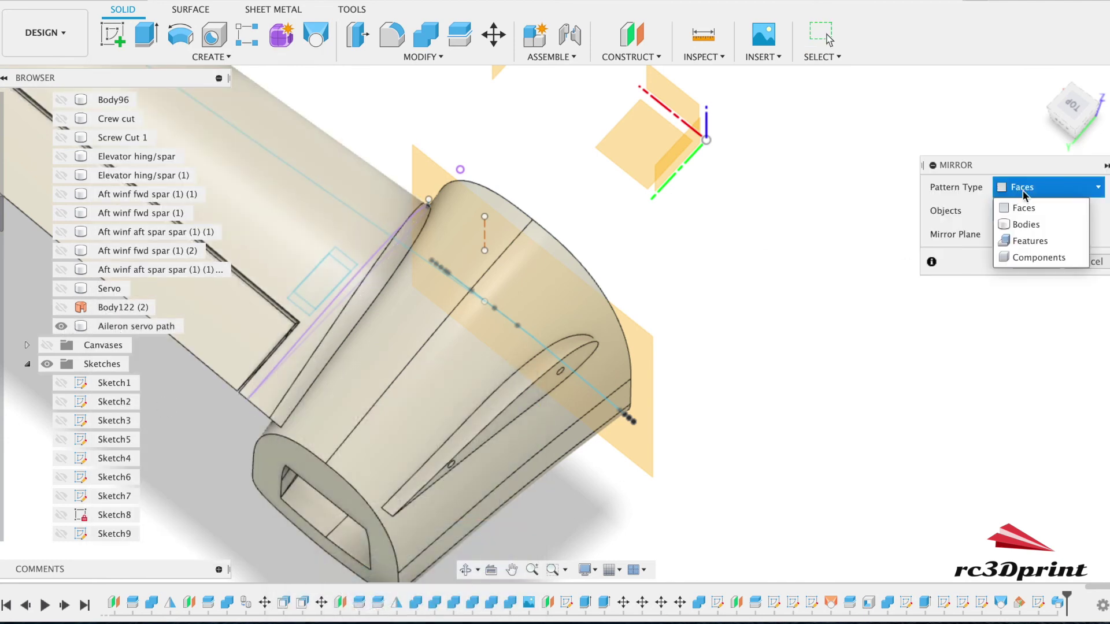
left_click(1023, 220)
left_click(137, 326)
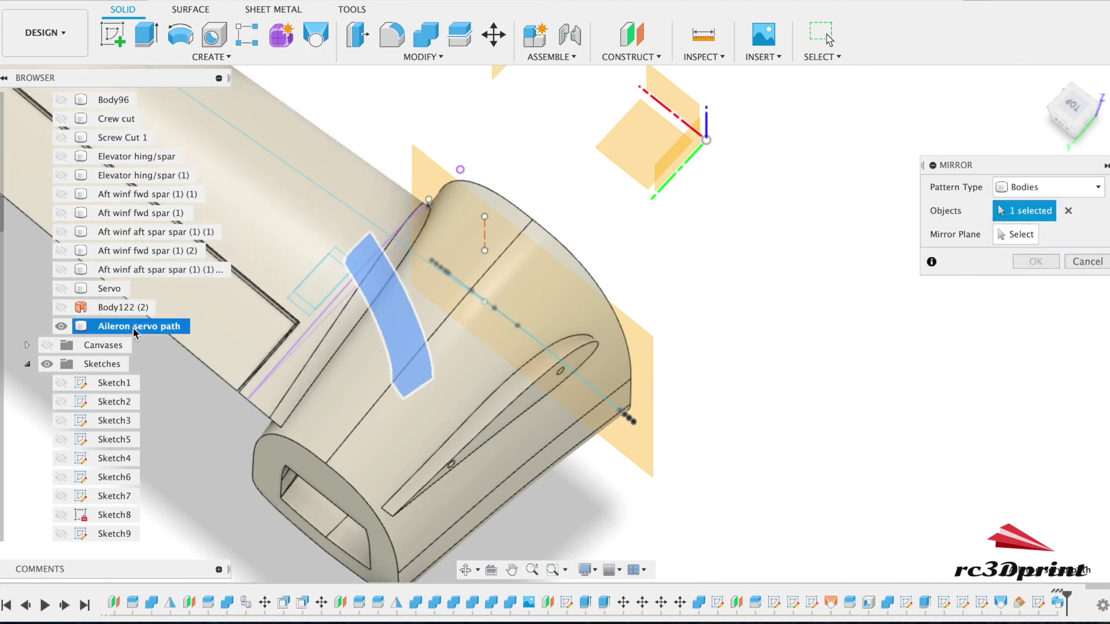
left_click(1018, 237)
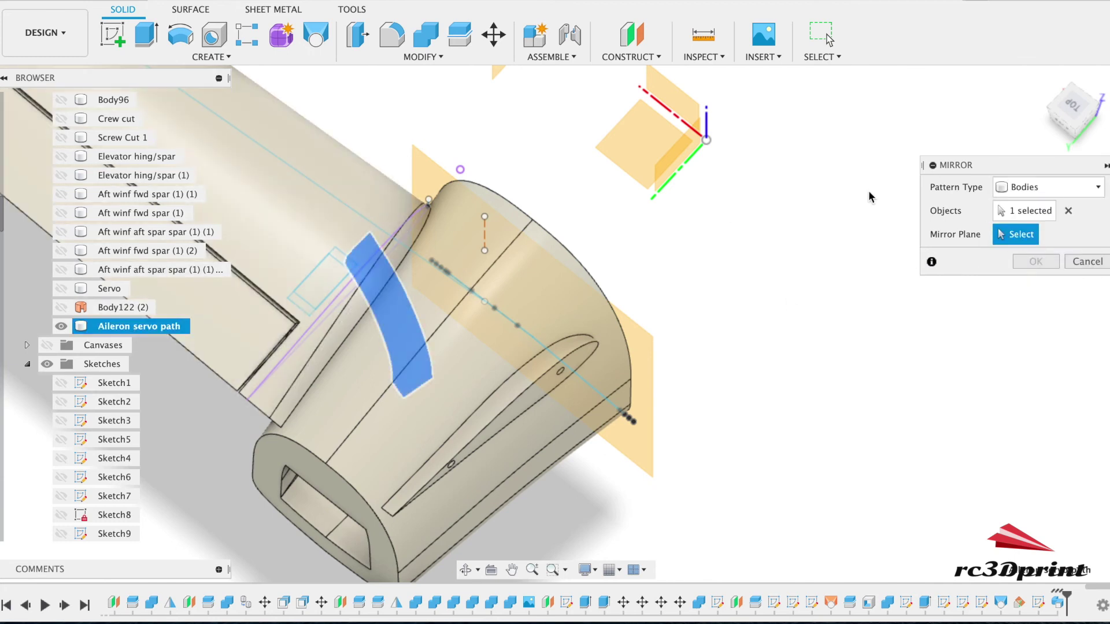
left_click(691, 147)
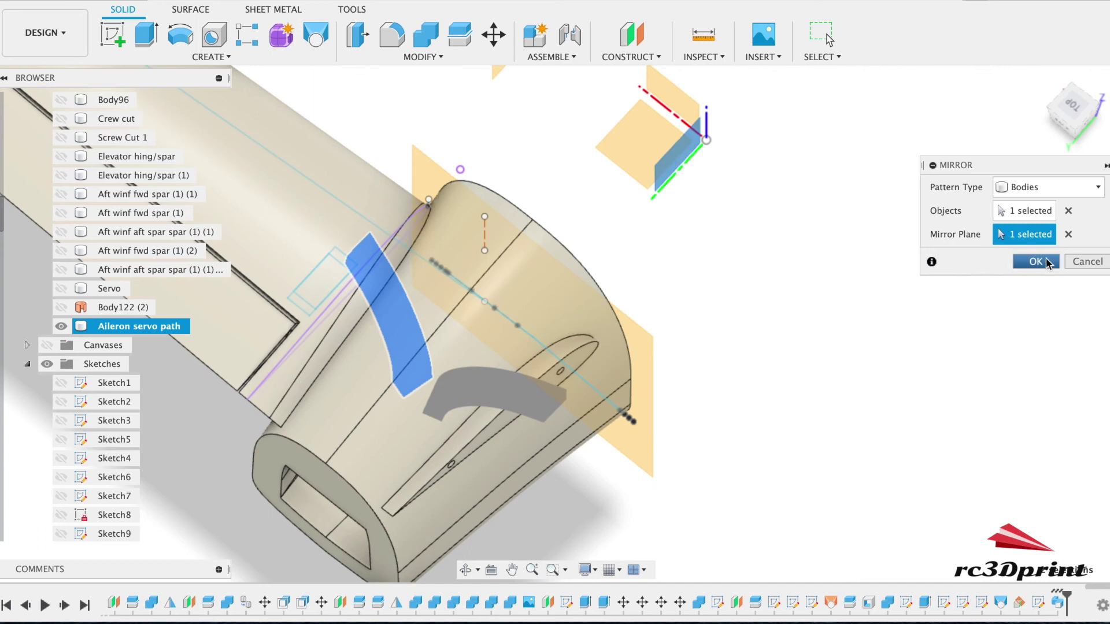
left_click(1035, 262)
Mirror the Aft Wing inboard, Aileron and Aft Wing Outboard bodies across the fuselage's lengthwise centre origin plane
left_click_drag(1086, 113, 807, 91)
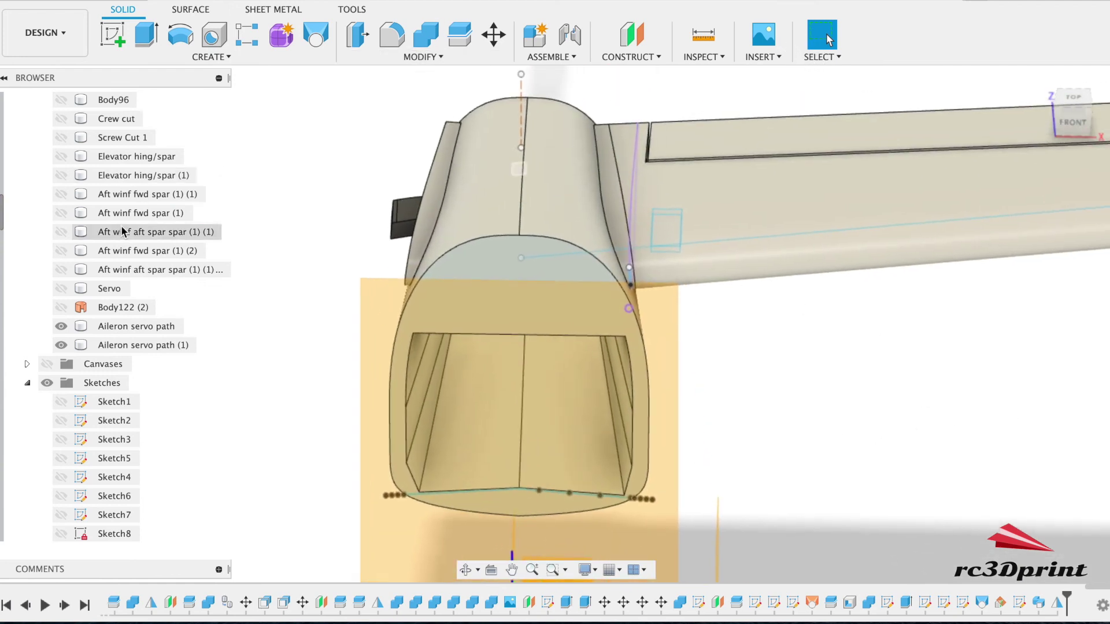
scroll(491, 269, "down", 5)
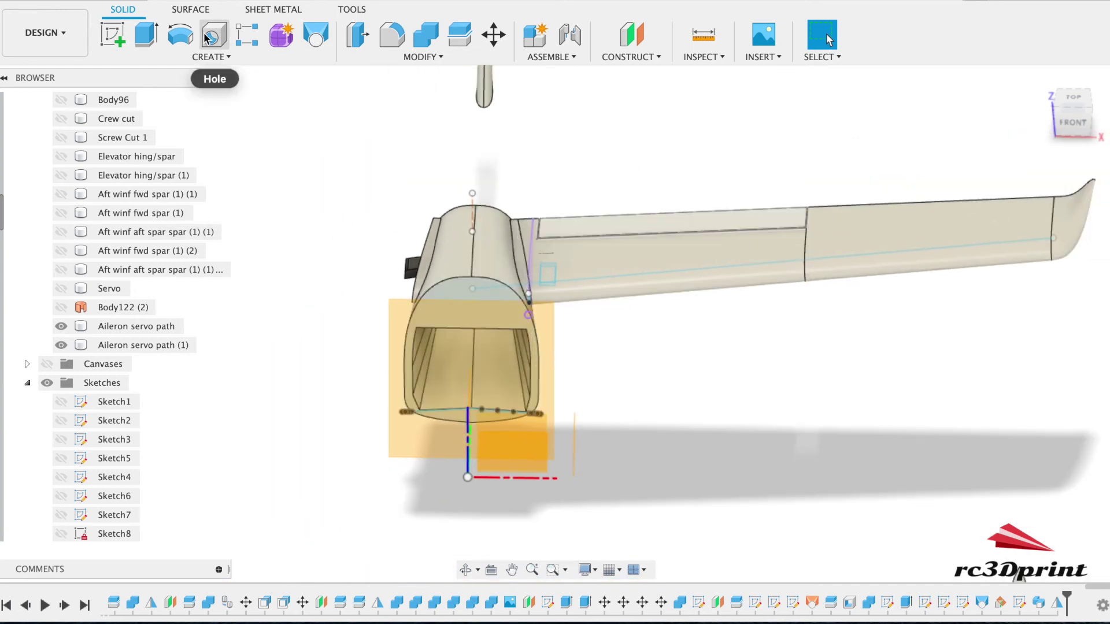
left_click(210, 57)
left_click(172, 406)
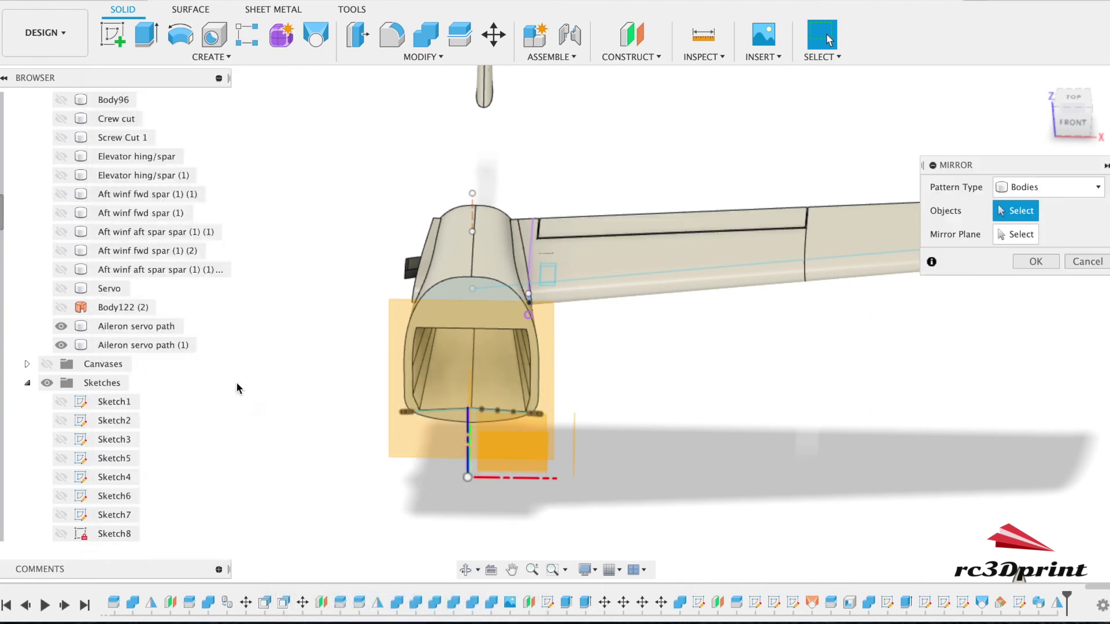
left_click(650, 287)
left_click(731, 223)
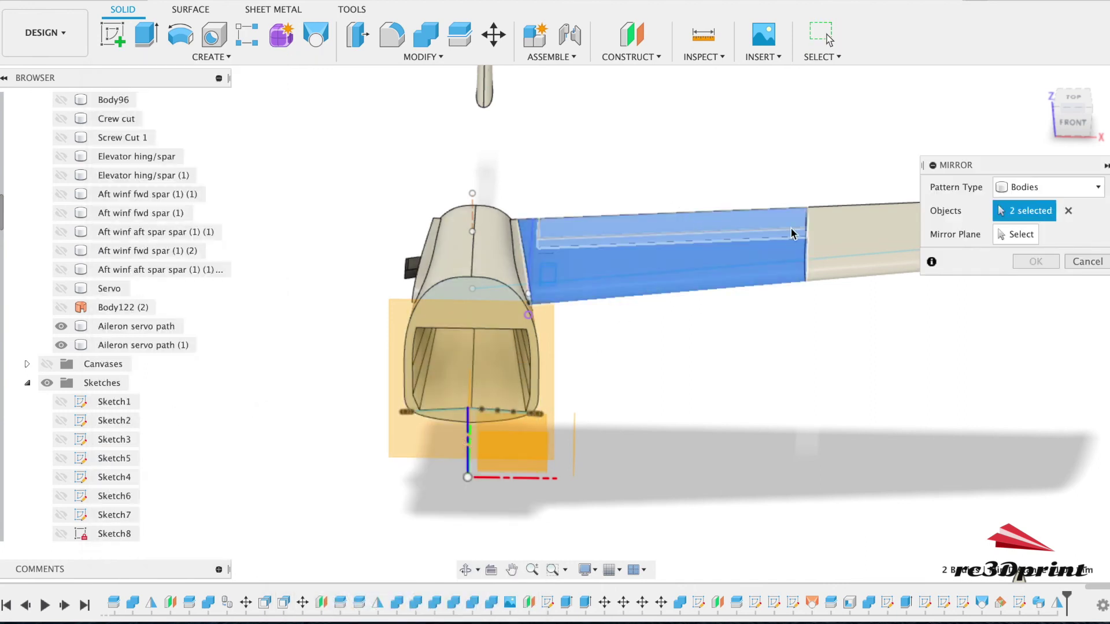
left_click(839, 242)
scroll(830, 351, "right", 5)
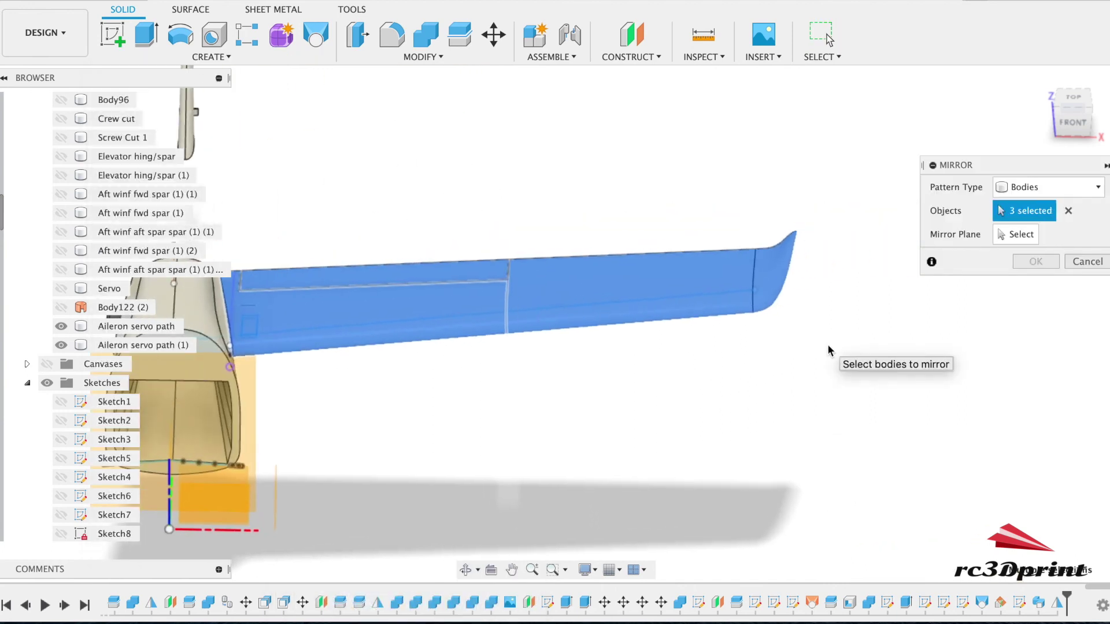
left_click(1029, 239)
scroll(709, 409, "left", 5)
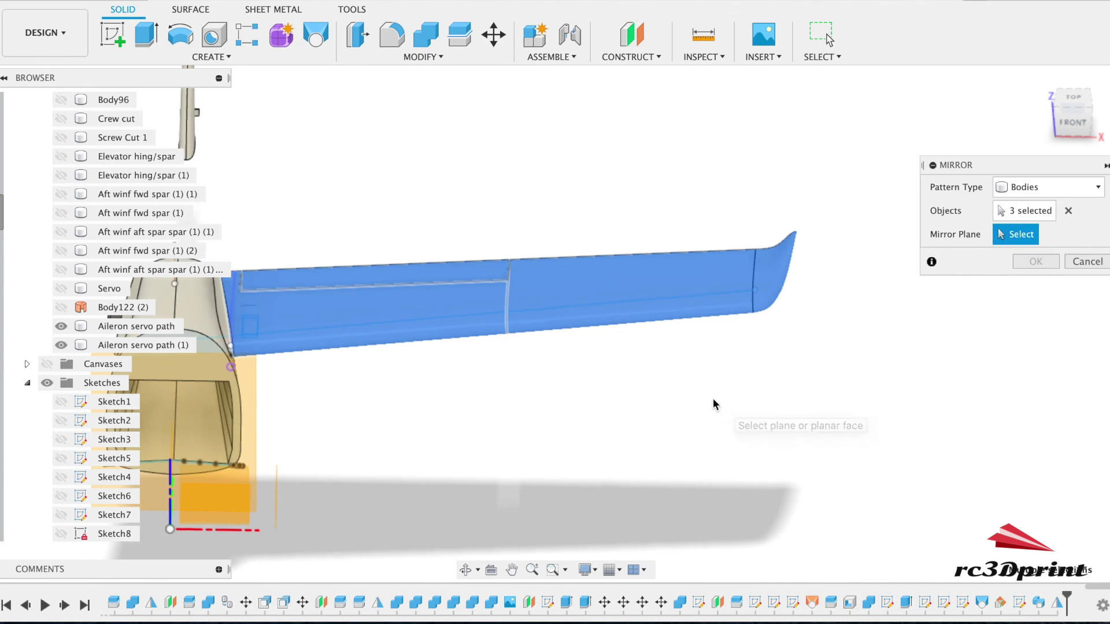
scroll(686, 408, "left", 5)
left_click_drag(1081, 119, 1017, 121)
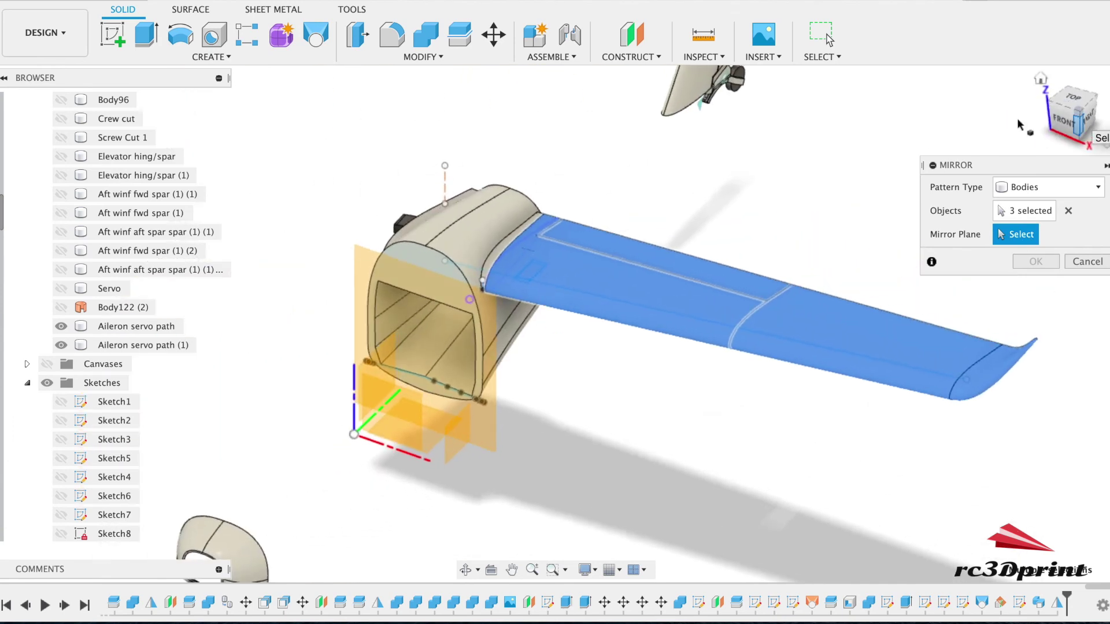
left_click(371, 366)
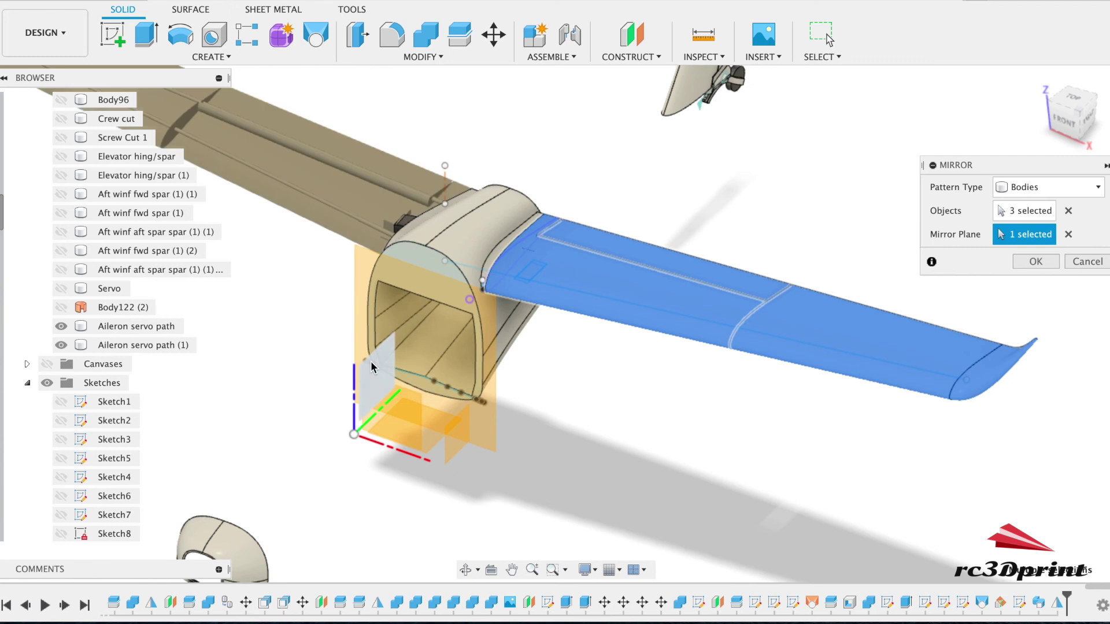
left_click(1031, 266)
Cut Fuselage 3 with the Aileron servo path and Aileron servo path (1) bodies, keeping both tool bodies
scroll(483, 443, "left", 5)
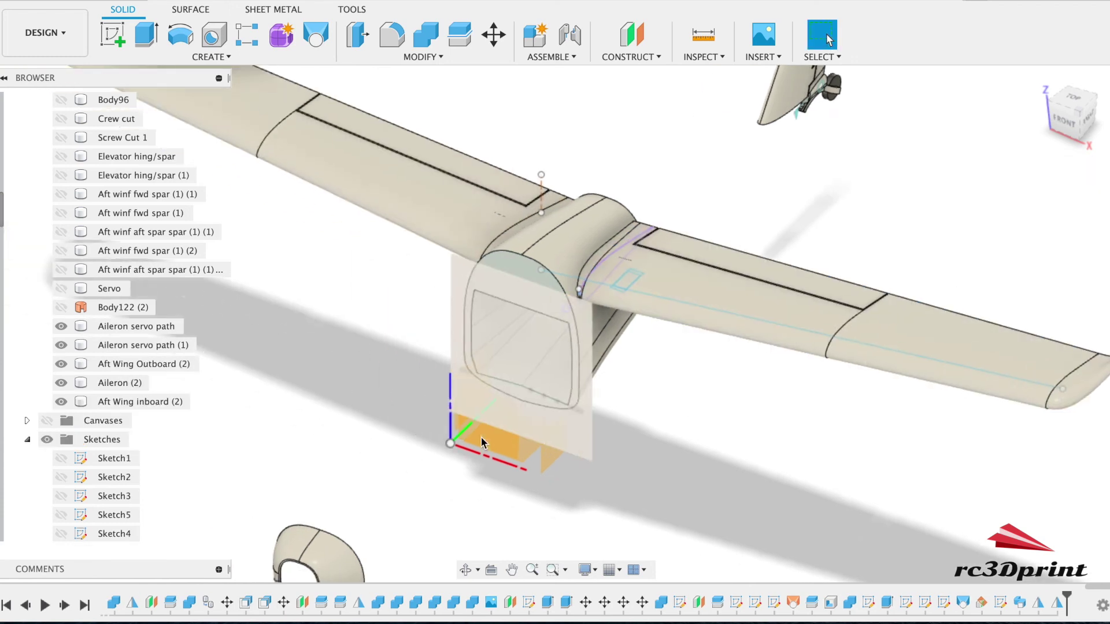
left_click(1060, 123)
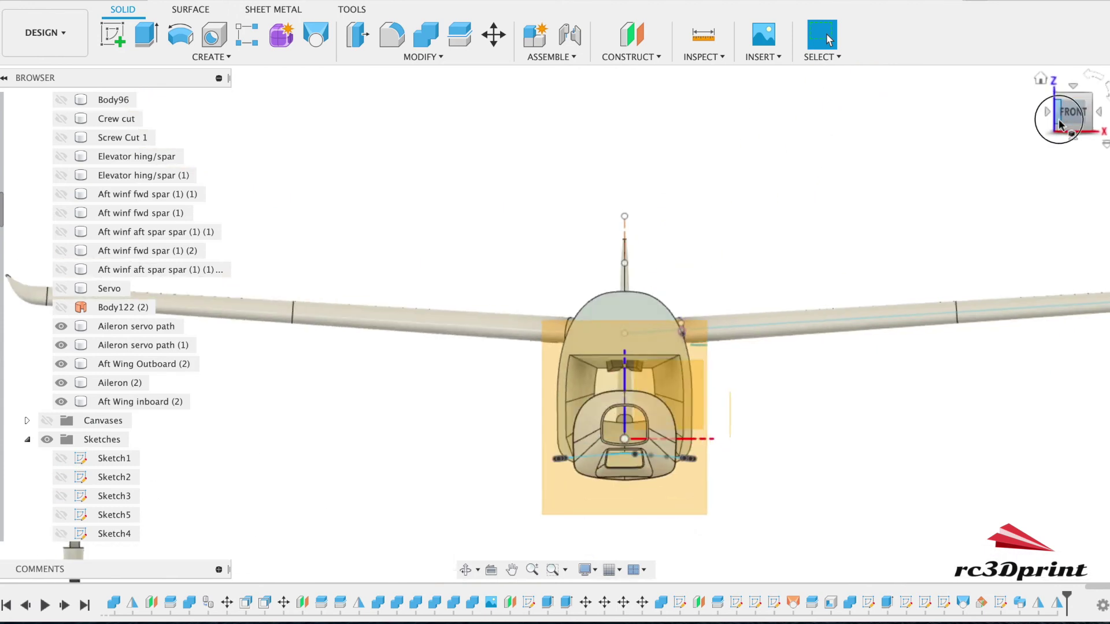
scroll(781, 260, "up", 8)
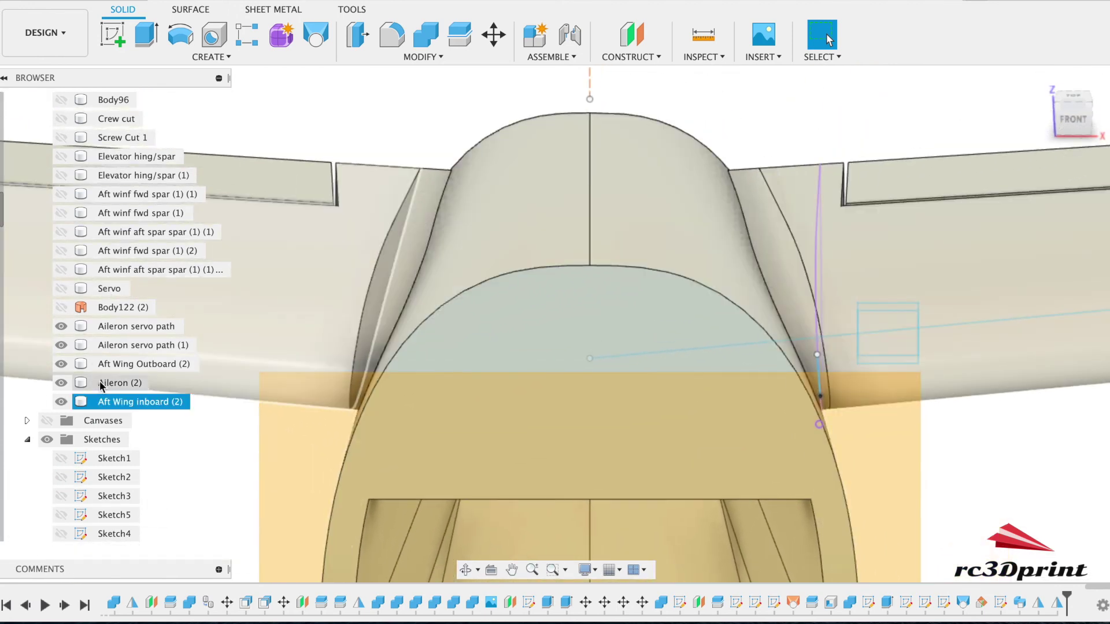
left_click(432, 38)
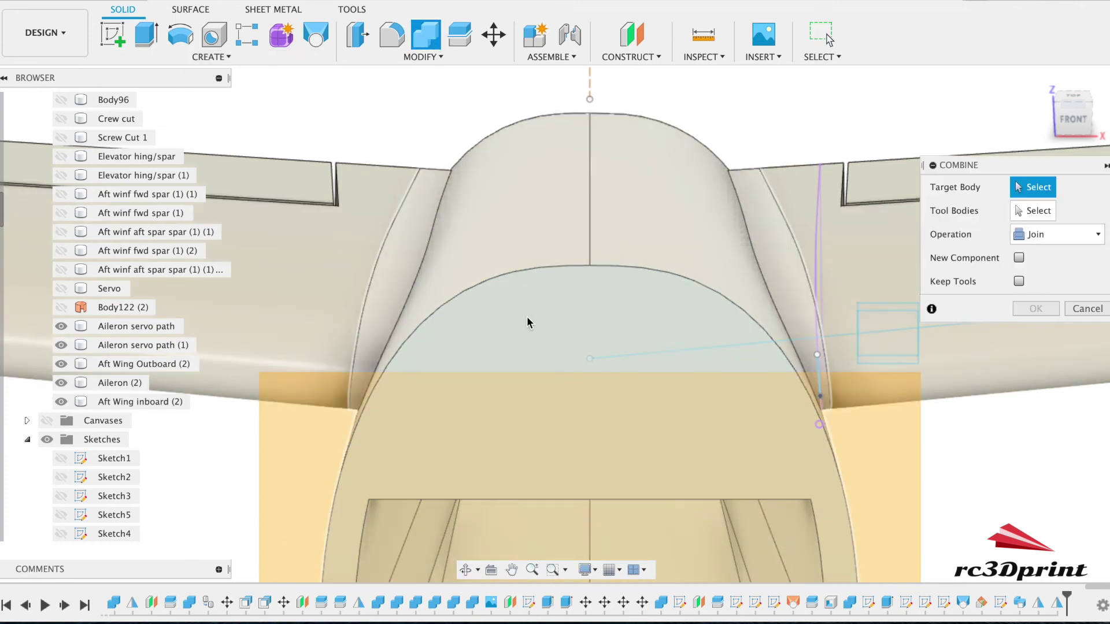
scroll(150, 378, "down", 8)
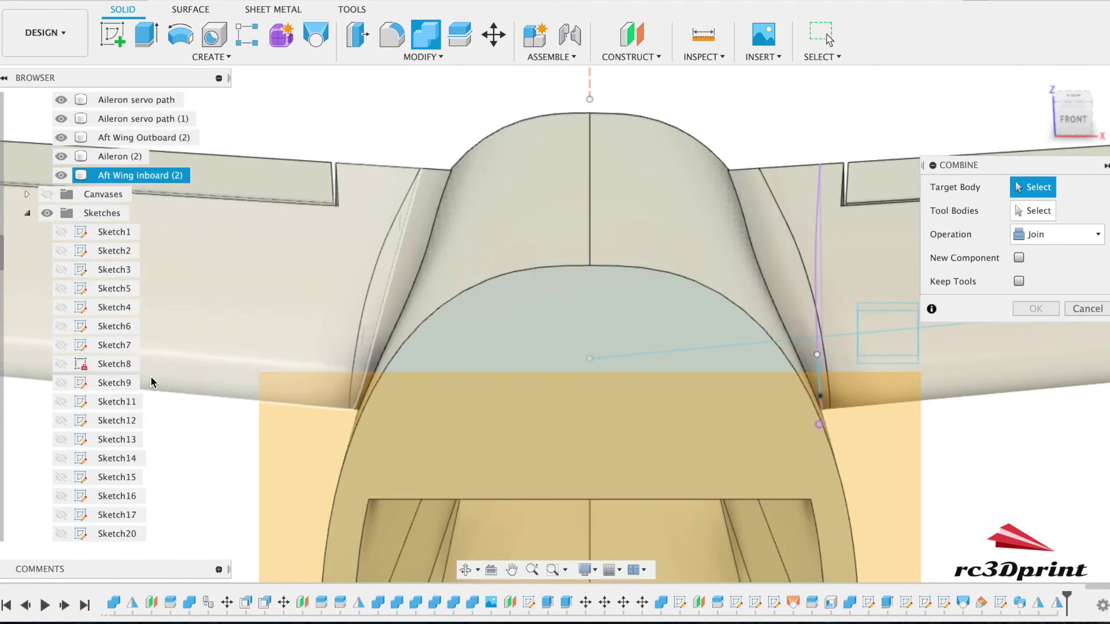
scroll(150, 376, "up", 5)
scroll(150, 382, "up", 1)
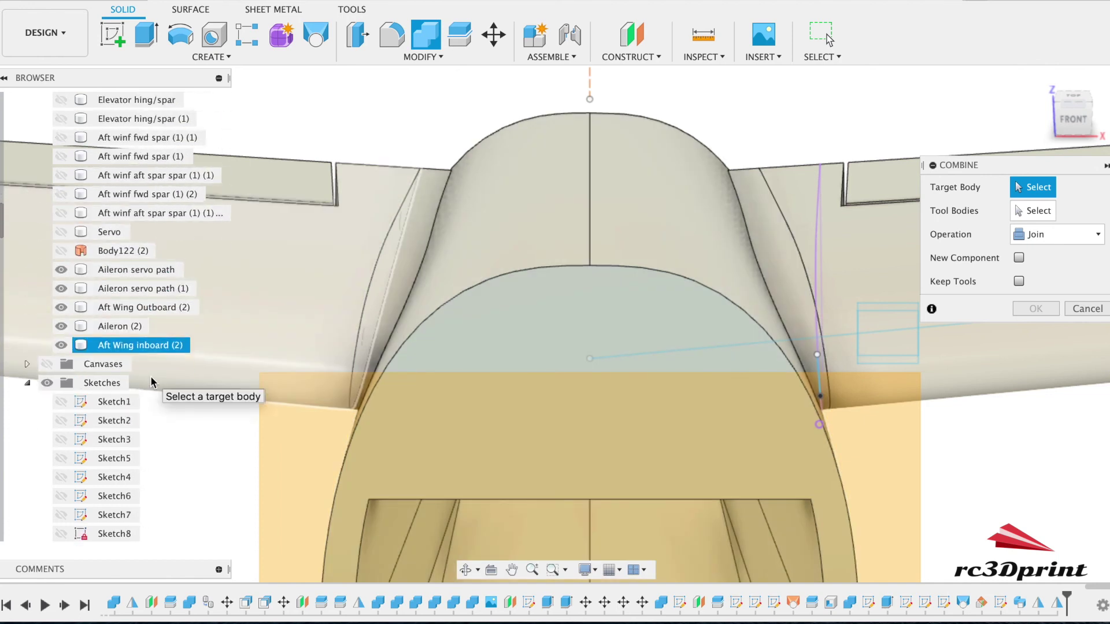
left_click(489, 365)
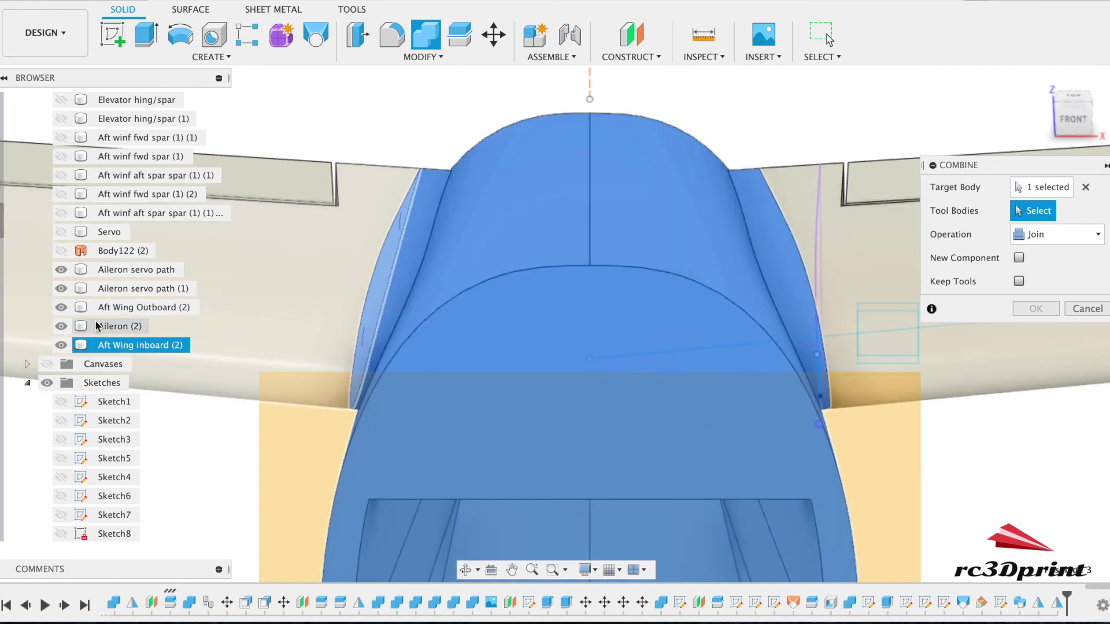
left_click(128, 290)
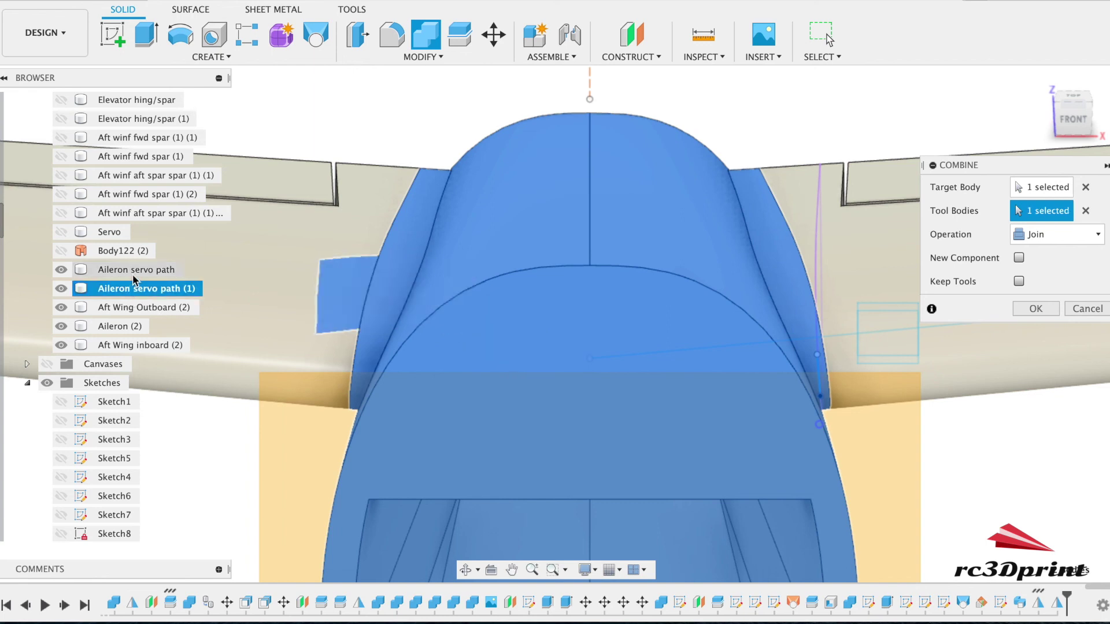
left_click(1036, 238)
left_click(1048, 266)
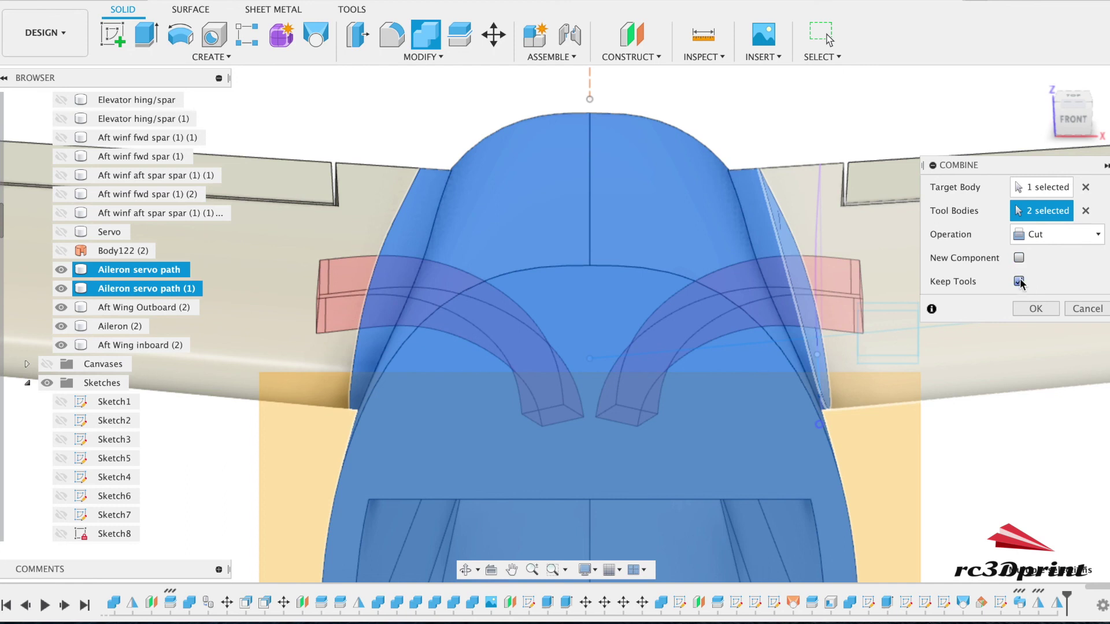
left_click(1035, 309)
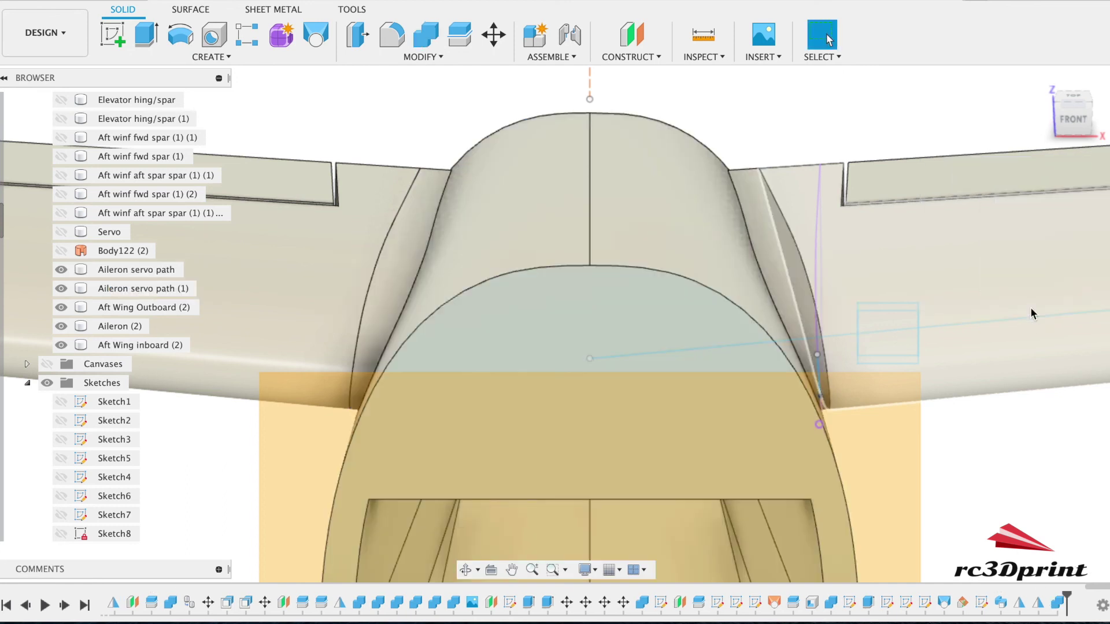
Cut Aft Wing inboard (2) with the Aileron servo path (1) body, keeping the tool body
left_click(426, 35)
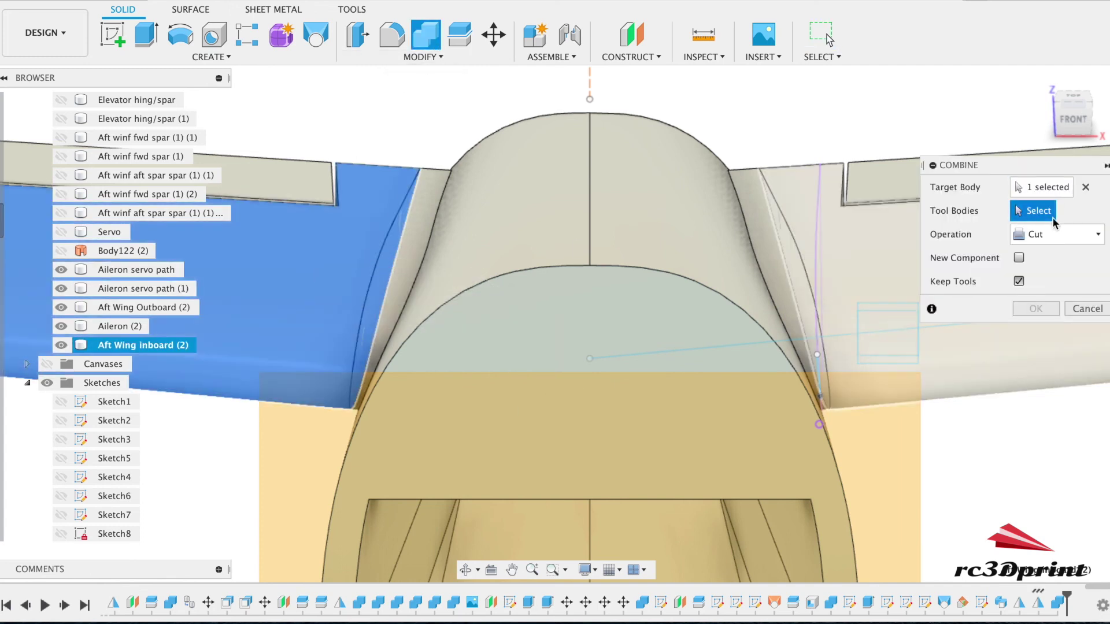
left_click(136, 289)
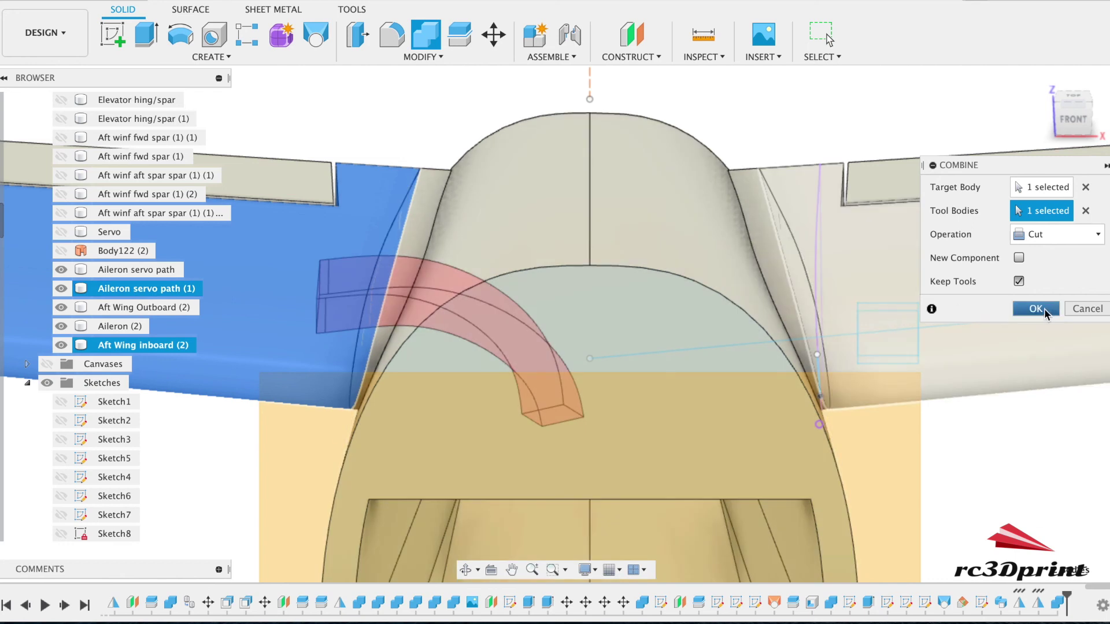
left_click(1035, 309)
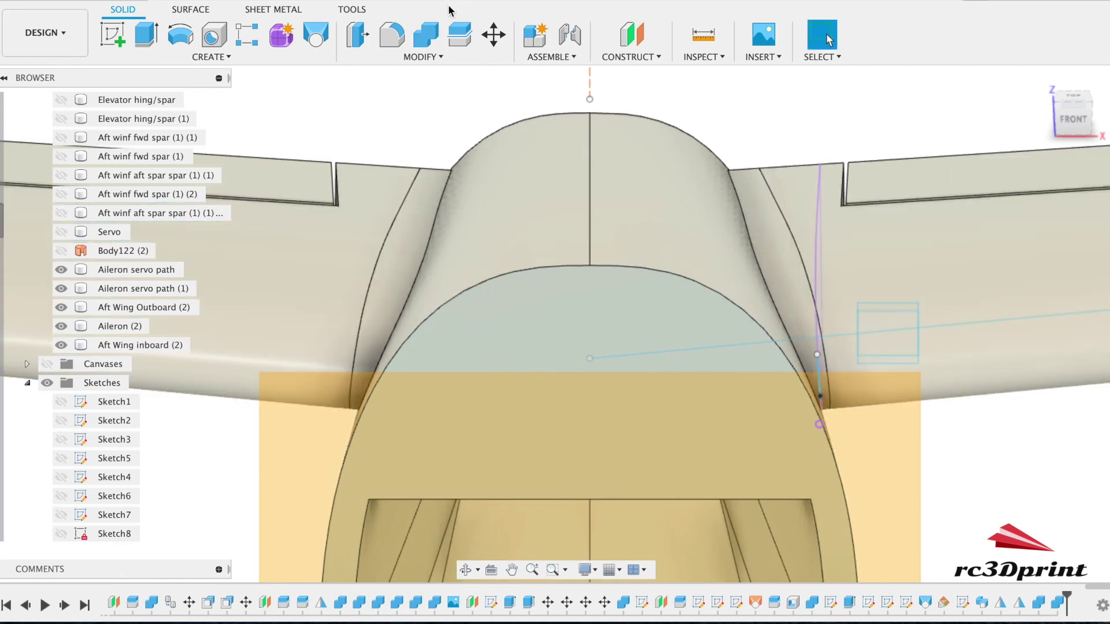
Cut the original Aft Wing inboard body with the Aileron servo path body, keeping the tool body
left_click(432, 39)
left_click(892, 249)
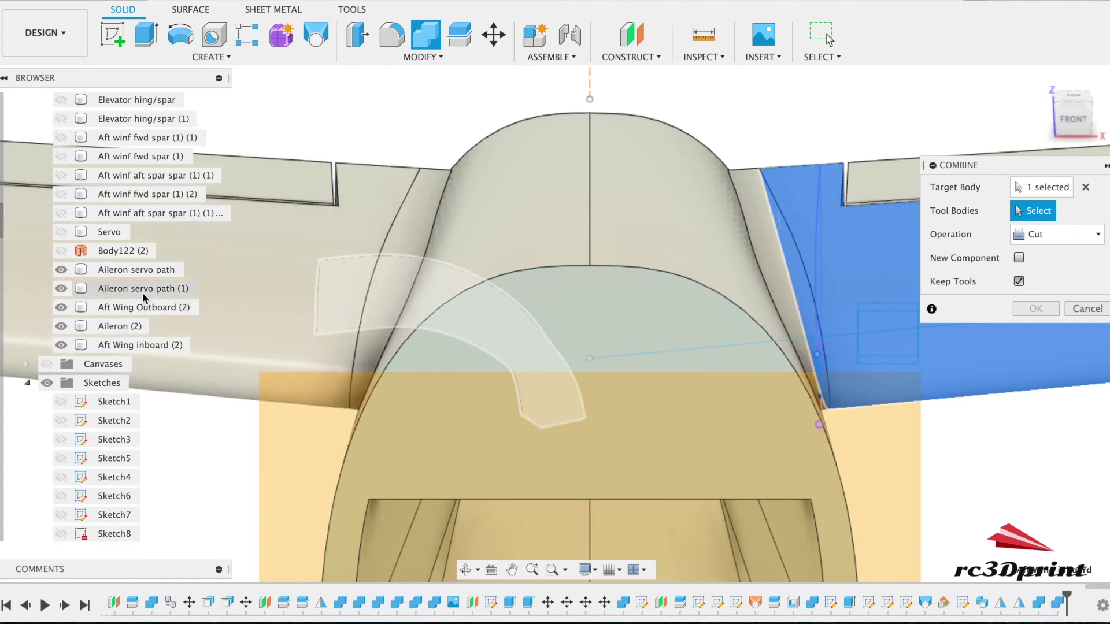
left_click(141, 269)
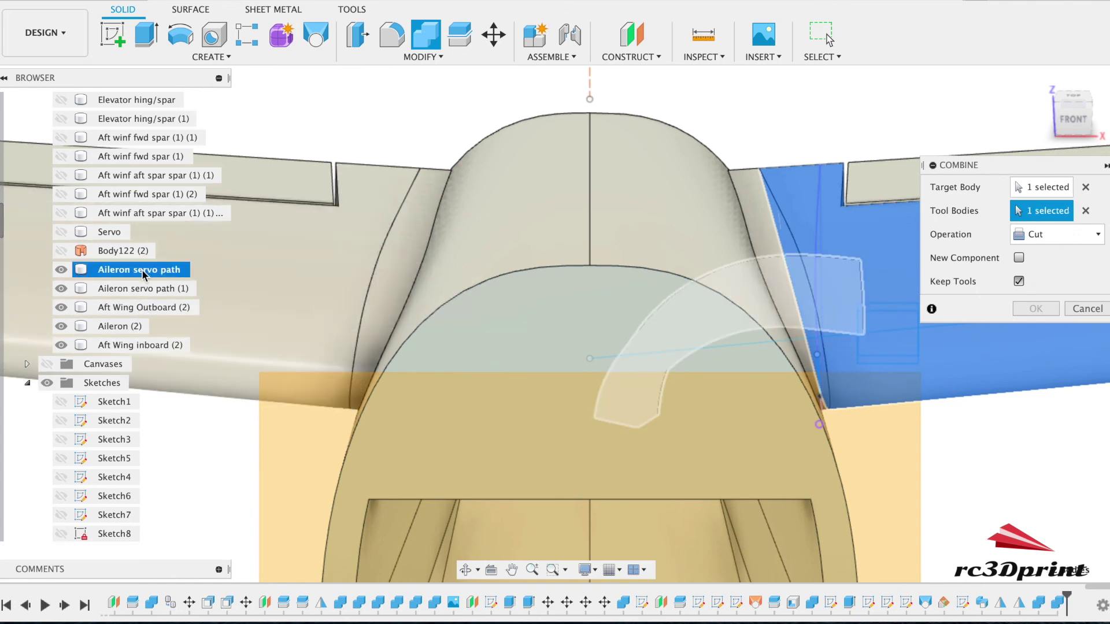
left_click(1022, 314)
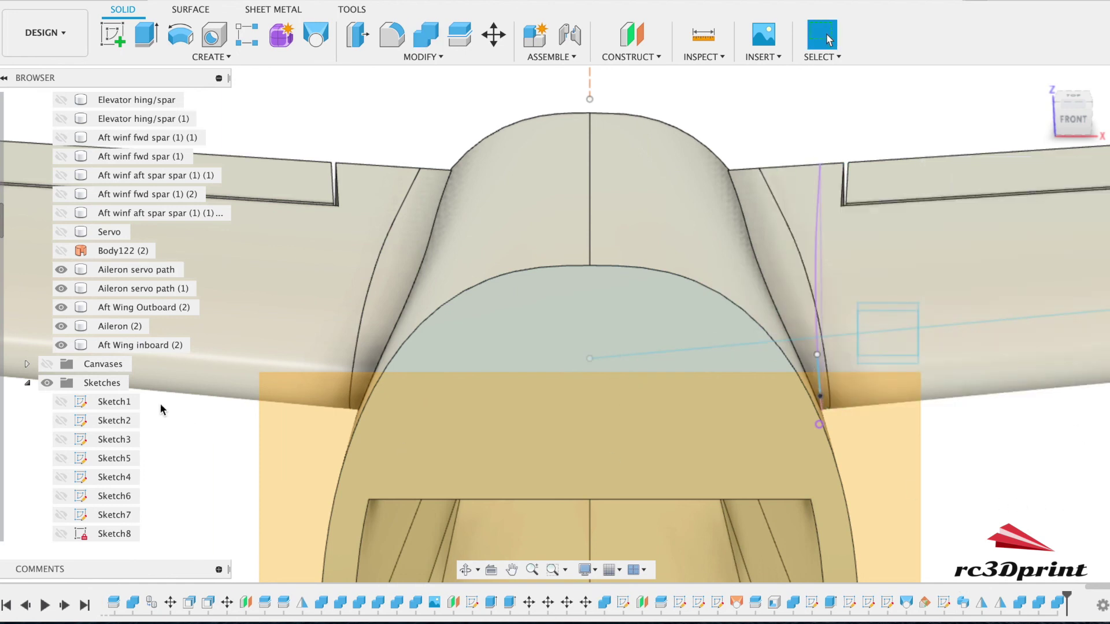
Hide the Aileron servo path and Aileron servo path (1) bodies
left_click(115, 345)
left_click(61, 288)
left_click(61, 269)
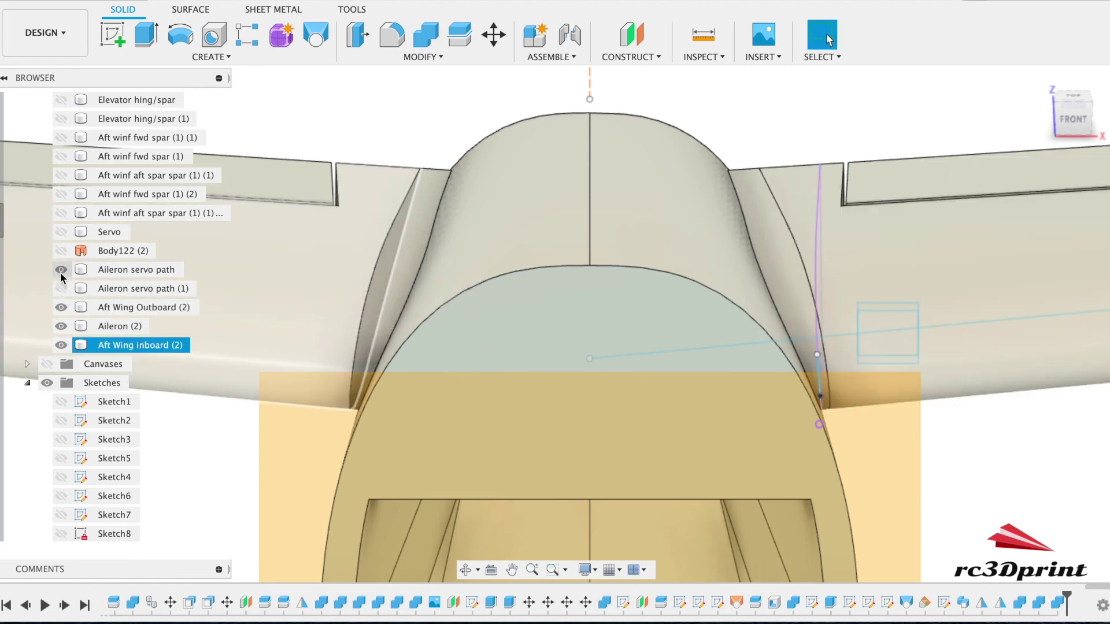
Move the mirrored Aft Wing Outboard (2), Aileron (2) and Aft Wing inboard (2) bodies into the Aft wing group
left_click(119, 307)
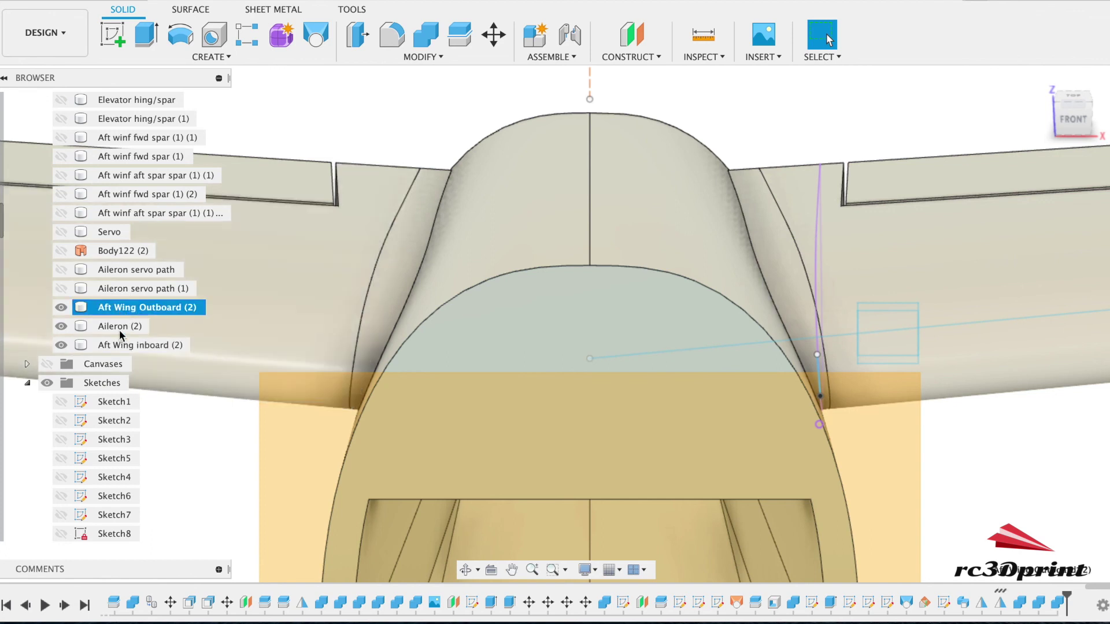
left_click(119, 343, "shift")
left_click_drag(119, 343, 107, 364)
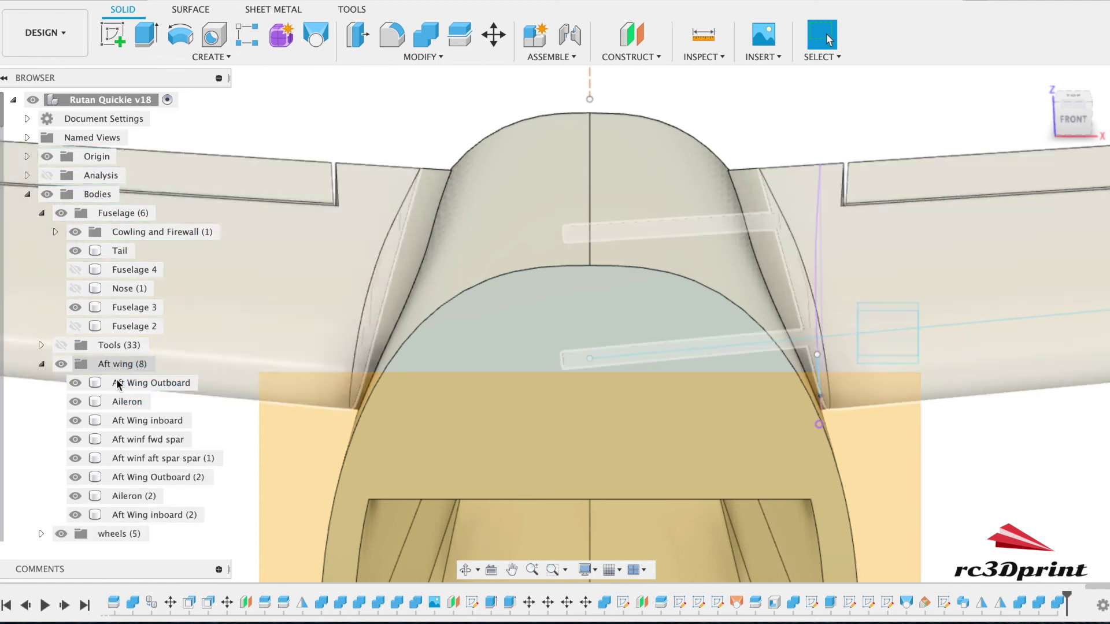
Rename the mirrored inboard wing body as R Aft Wing inboard (2)
scroll(131, 449, "down", 5)
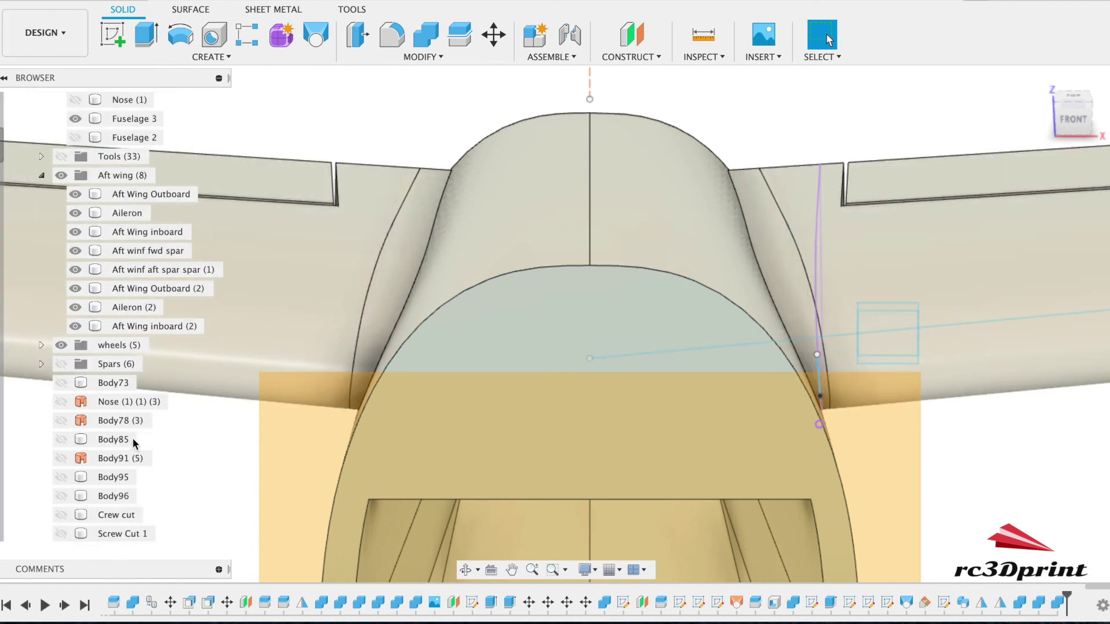
left_click(144, 326)
left_click(142, 325)
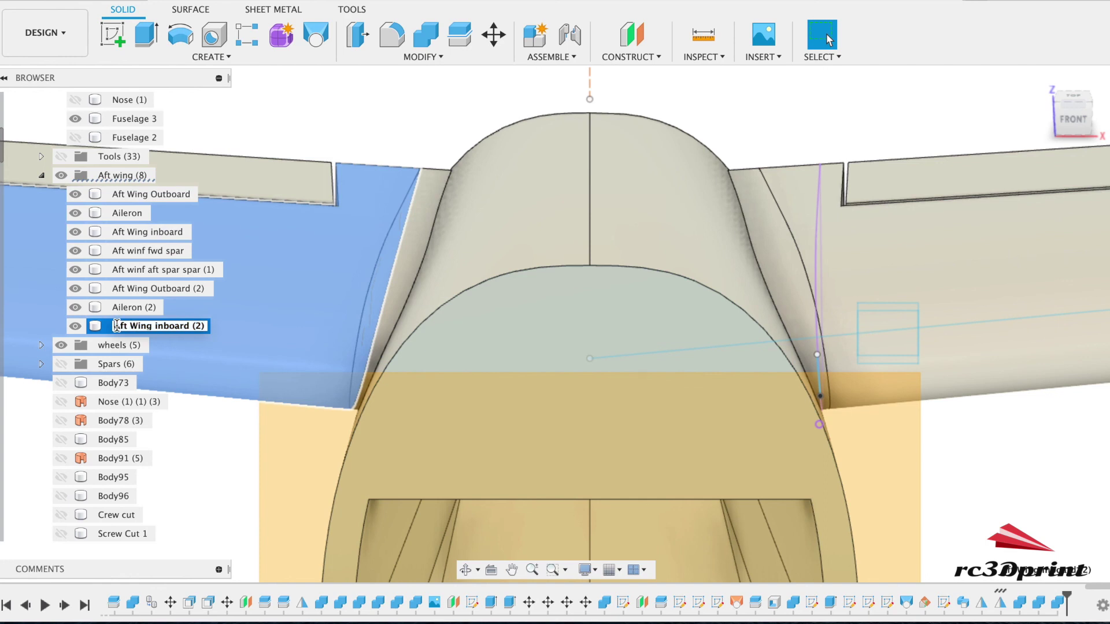
left_click(117, 326)
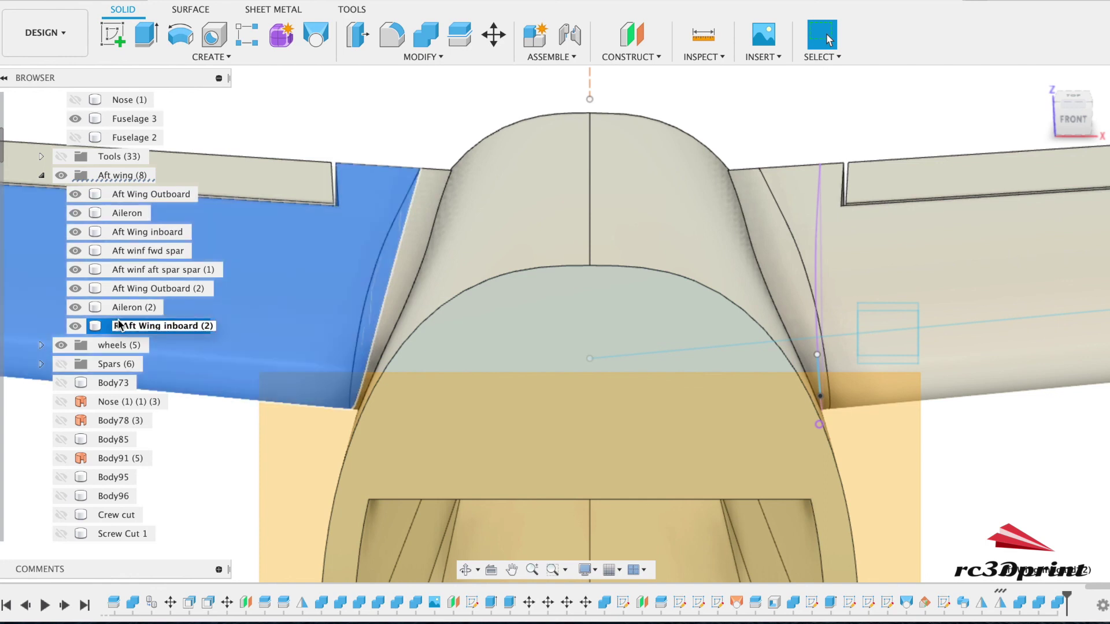
type("R")
Rename the mirrored aileron body as R Aileron (2)
left_click(124, 312, "shift")
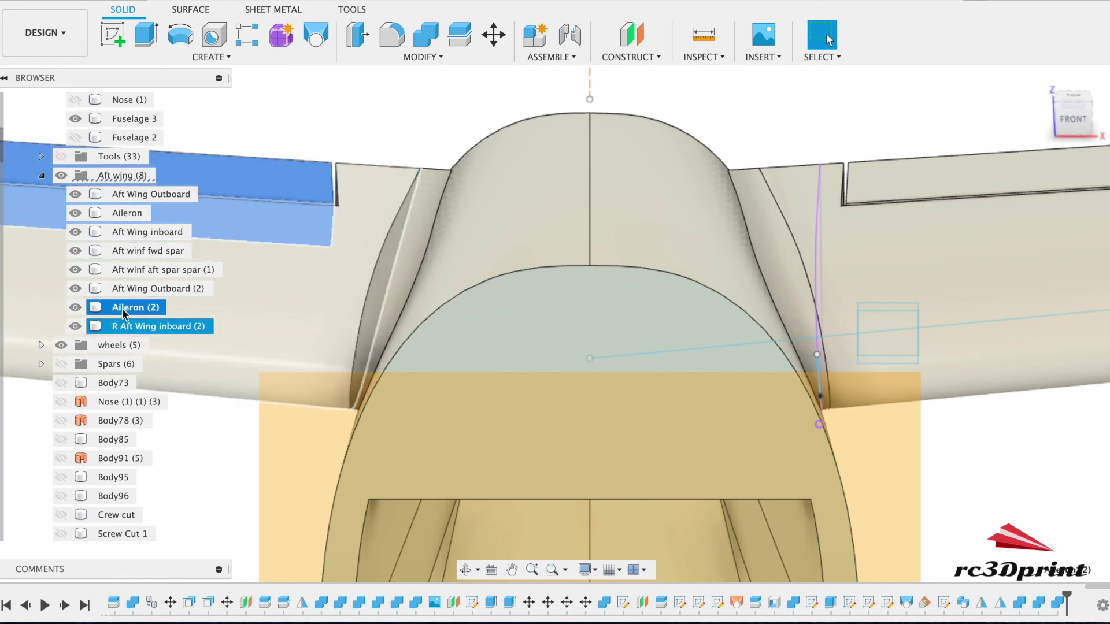
left_click(115, 307)
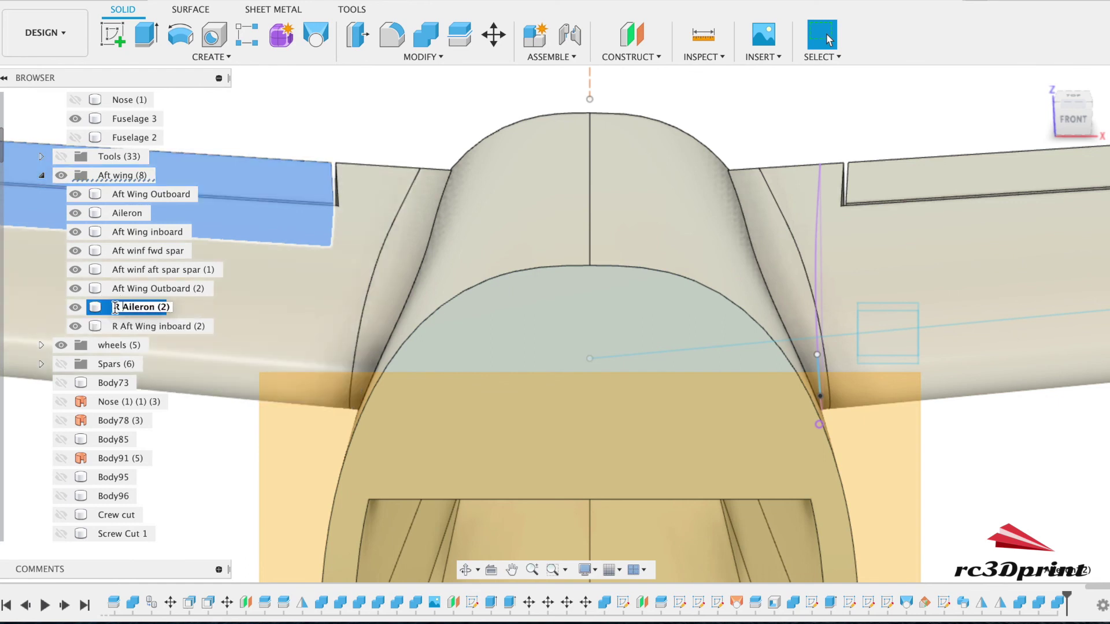
type("R")
key("Return")
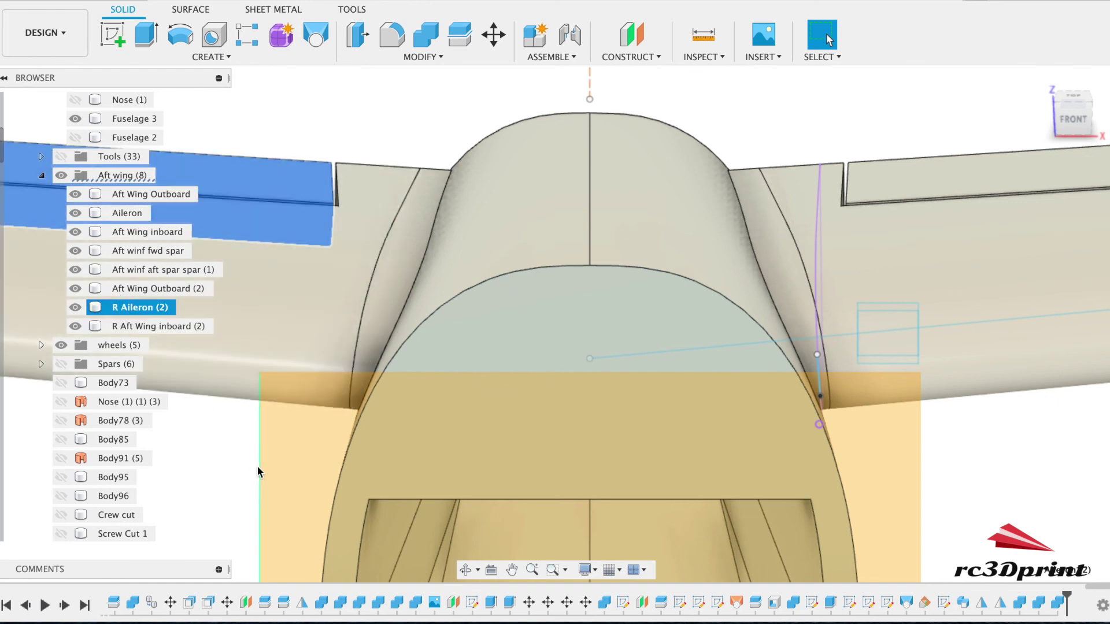
left_click(197, 479)
Rename the mirrored outboard wing body as R Aft Wing Outboard (2)
scroll(196, 477, "up", 5)
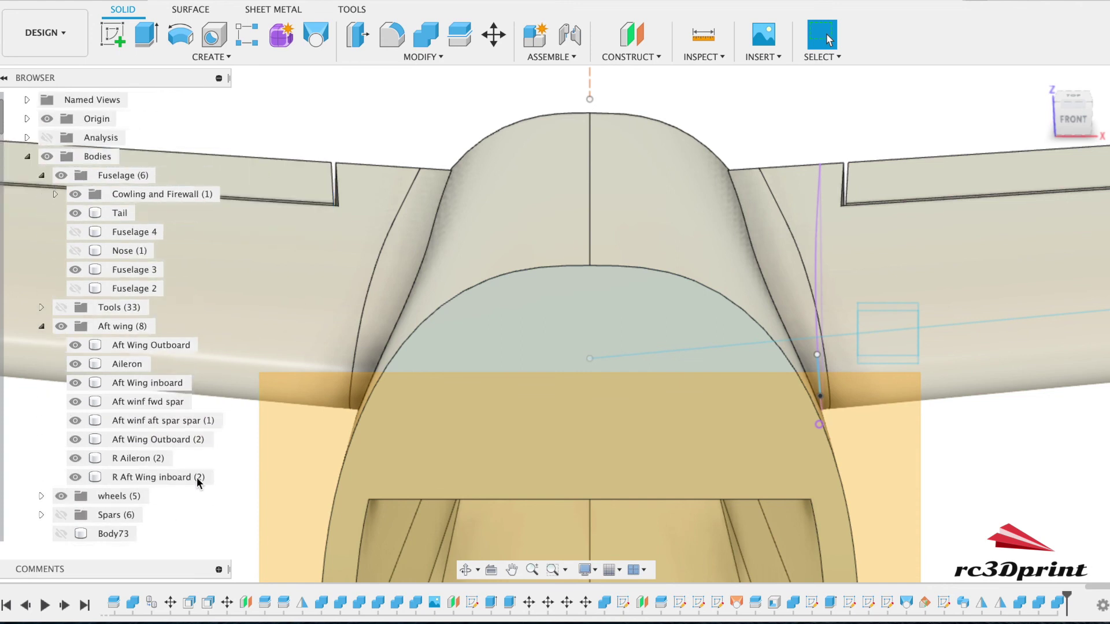
left_click_drag(1081, 119, 1087, 122)
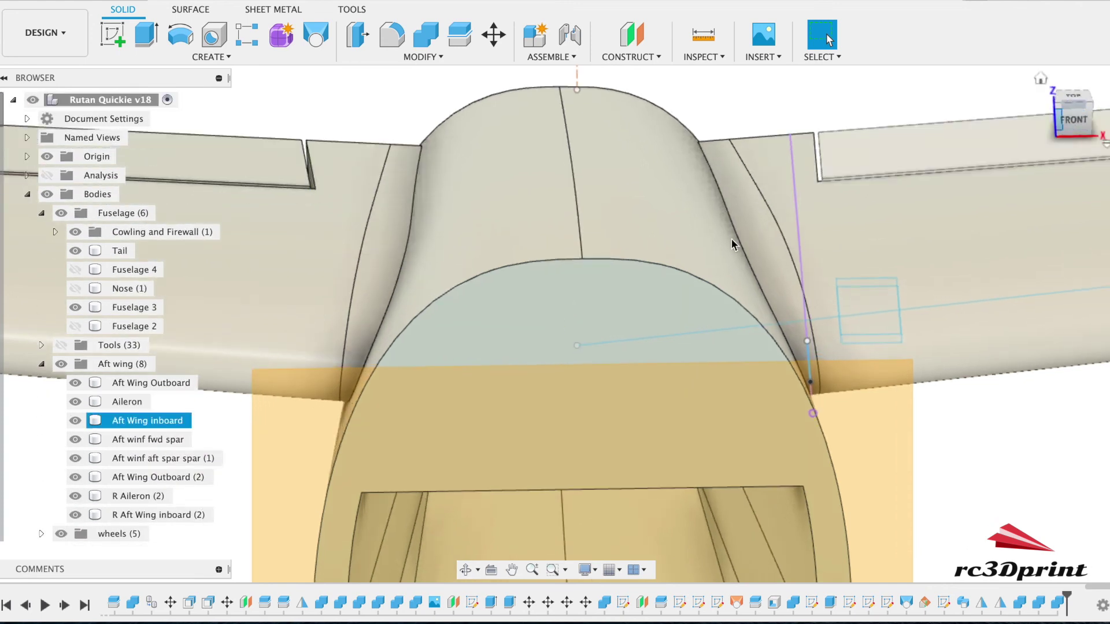
scroll(701, 253, "down", 6)
middle_click_drag(200, 311, 337, 338)
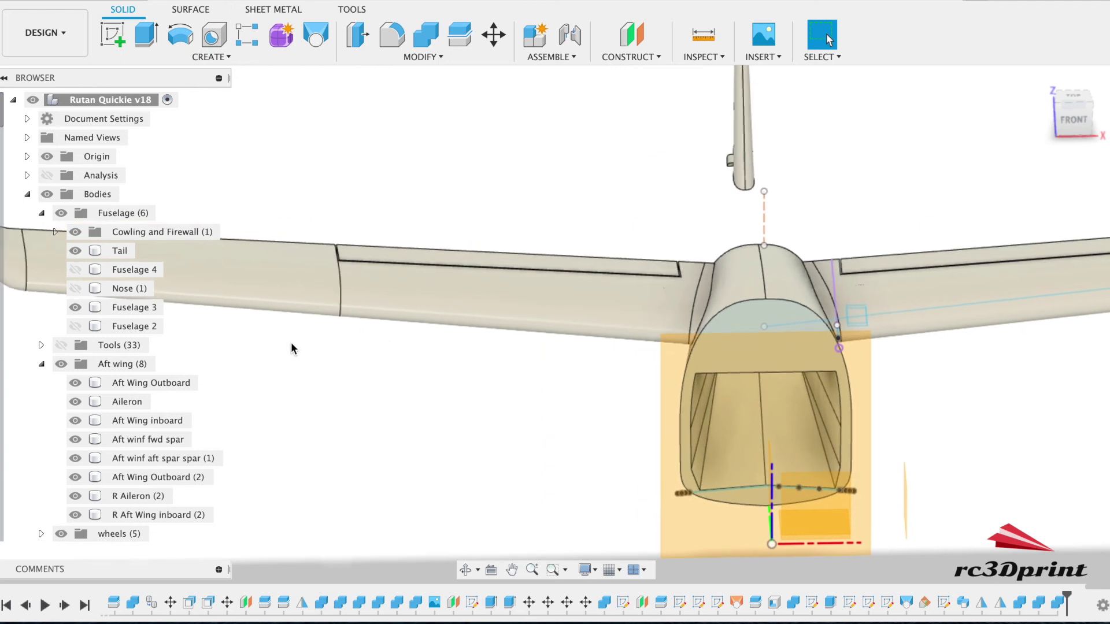
double_click(121, 480)
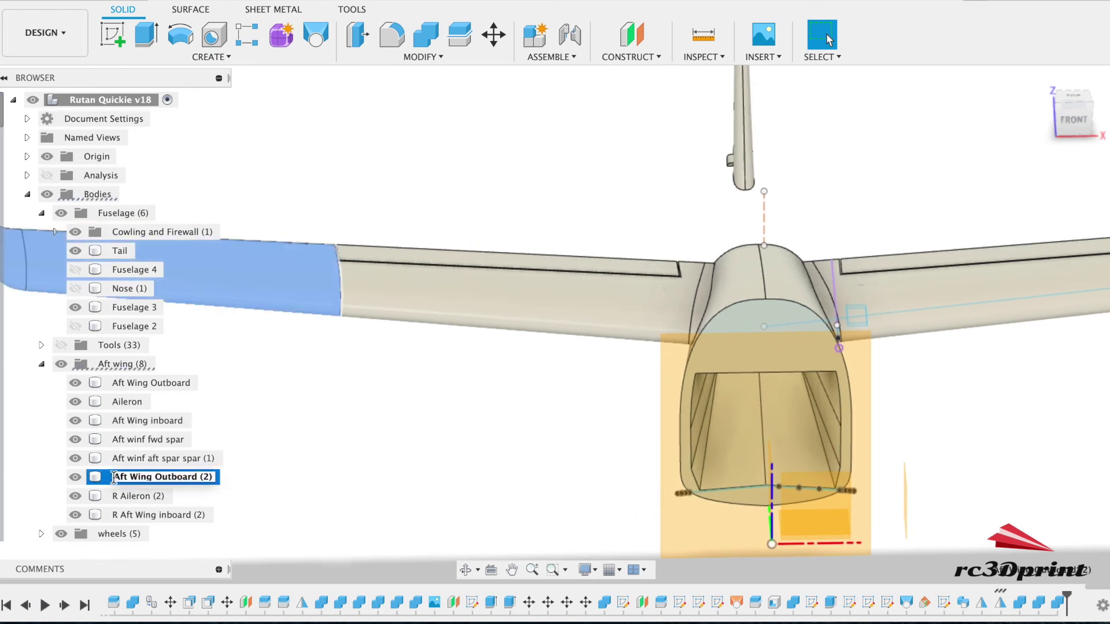
key("Return")
left_click(540, 453)
Temporarily hide the Aft Wing inboard body to examine the wire channel opening in the fuselage side, and show it again
middle_click_drag(857, 292, 666, 309)
mouse_move(1075, 110)
left_mouse_down()
mouse_move(1026, 99)
mouse_move(1005, 144)
left_mouse_up()
scroll(799, 440, "up", 3)
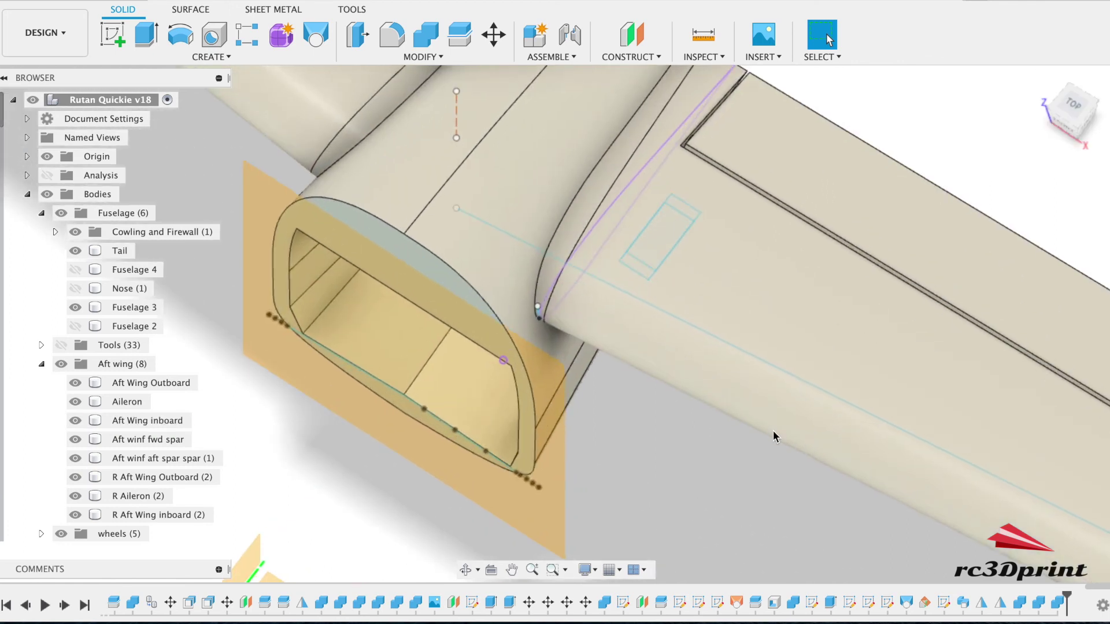
left_click(75, 421)
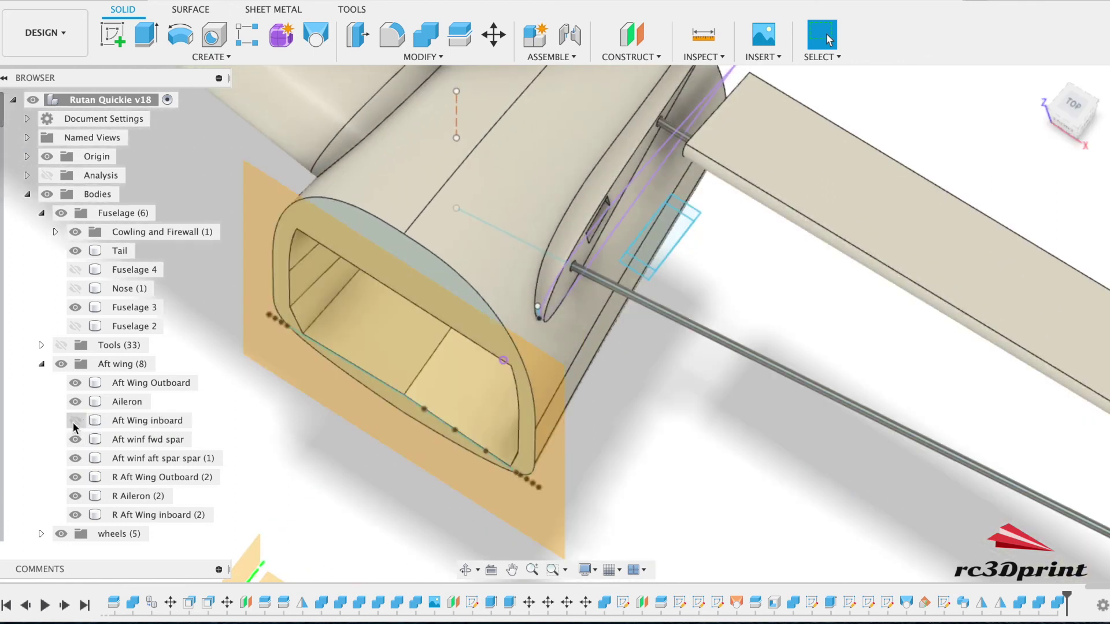
left_click(75, 422)
Isolate the Aft Wing inboard body and examine the wire channel at its root and the servo pocket on its underside
left_click(125, 421)
right_click(124, 421)
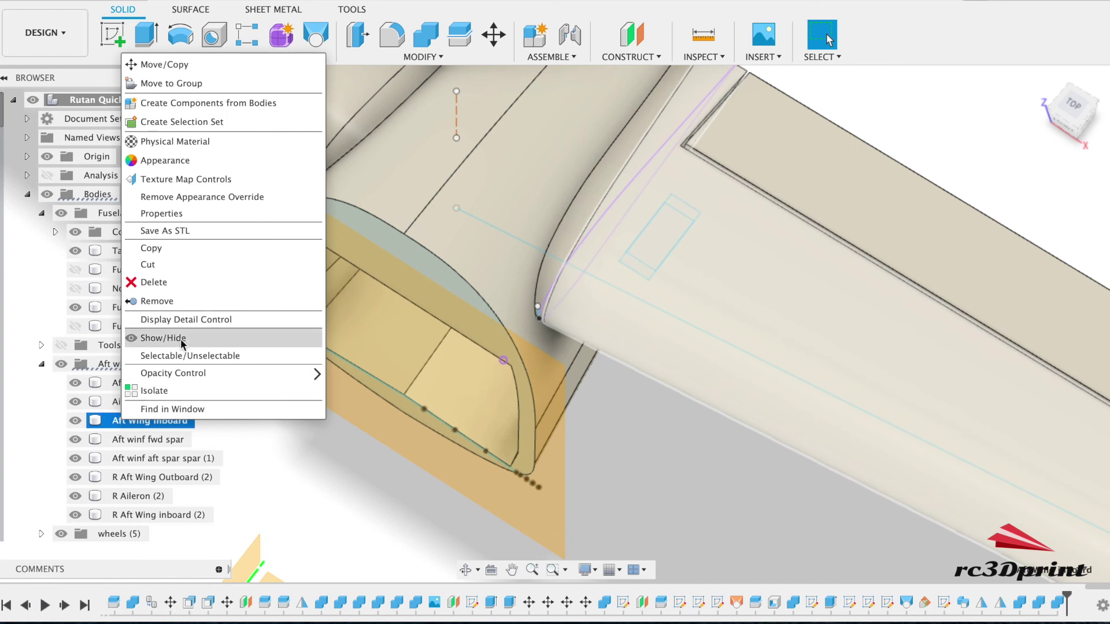
left_click(168, 390)
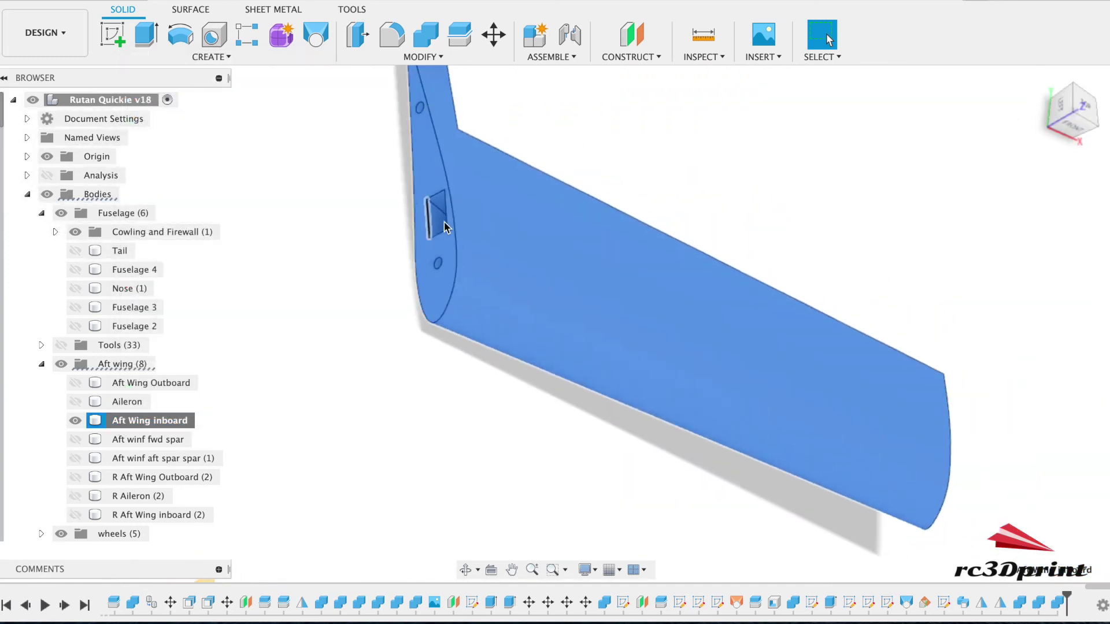
mouse_move(1092, 120)
left_mouse_down()
mouse_move(990, 54)
mouse_move(919, 27)
mouse_move(875, 35)
left_mouse_up()
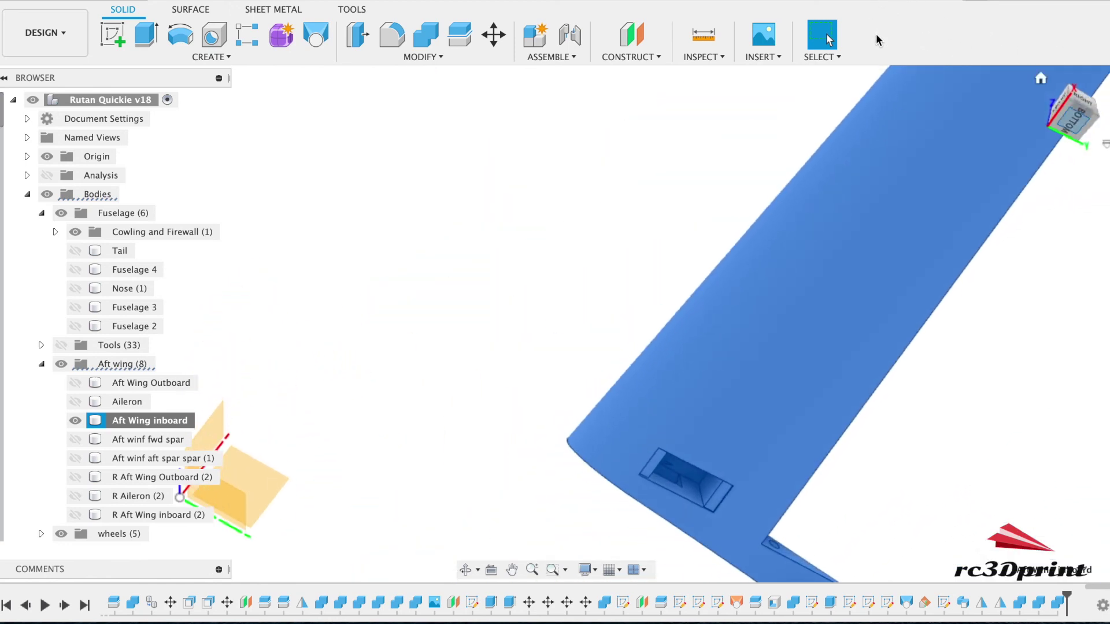
scroll(968, 316, "up", 5)
scroll(968, 319, "up", 6)
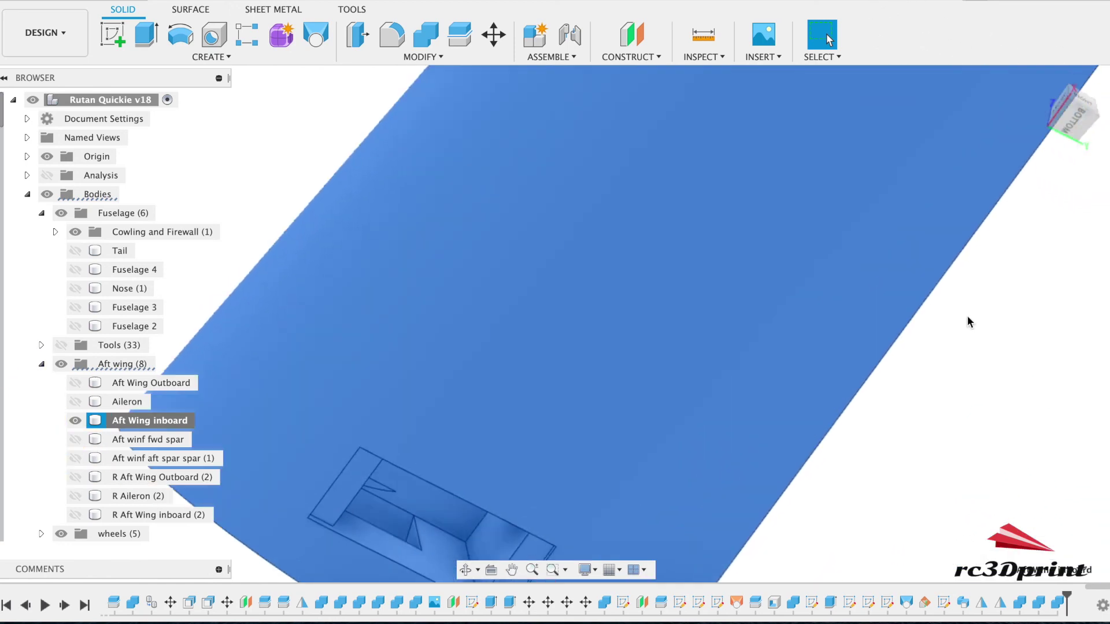
Examine the wire channel hole at the aileron cutout and the openings in the root face of the isolated Aft Wing inboard body, and unisolate it
mouse_move(1066, 133)
left_mouse_down()
mouse_move(1035, 119)
mouse_move(944, 127)
mouse_move(944, 162)
left_mouse_up()
scroll(909, 377, "up", 5)
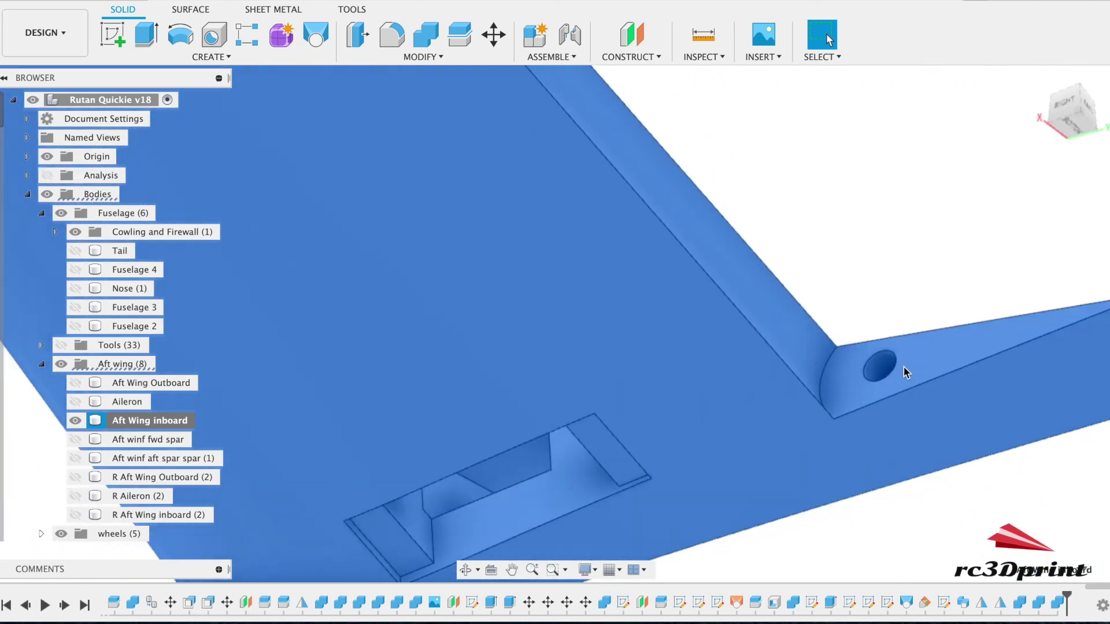
scroll(906, 373, "down", 3)
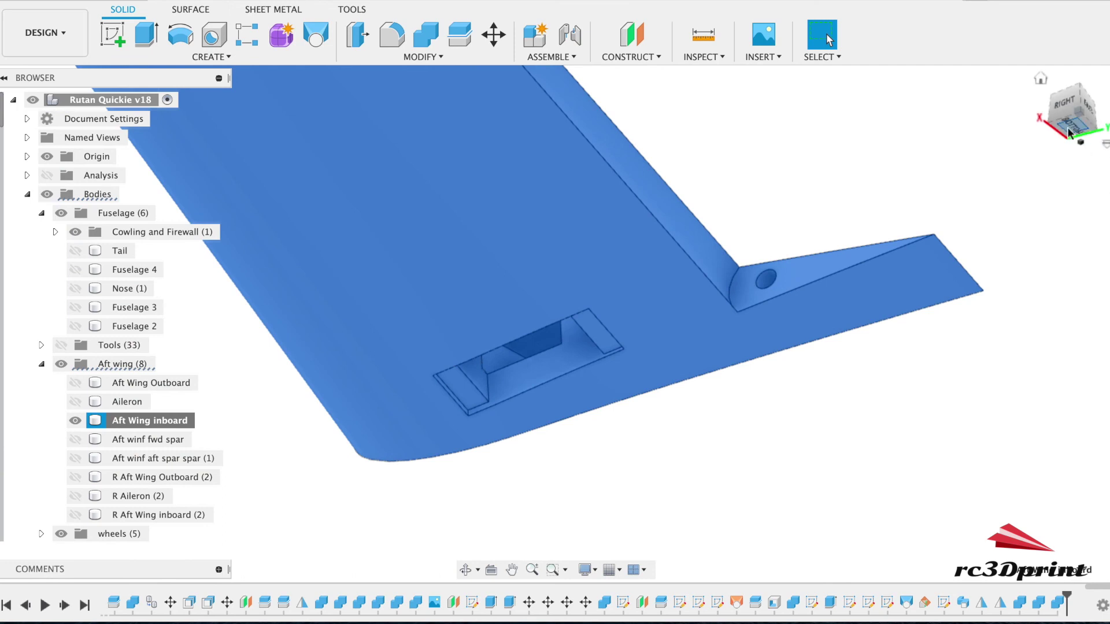
mouse_move(1064, 108)
left_mouse_down()
mouse_move(1061, 93)
mouse_move(989, 107)
mouse_move(1079, 100)
mouse_move(924, 196)
mouse_move(235, 343)
left_mouse_up()
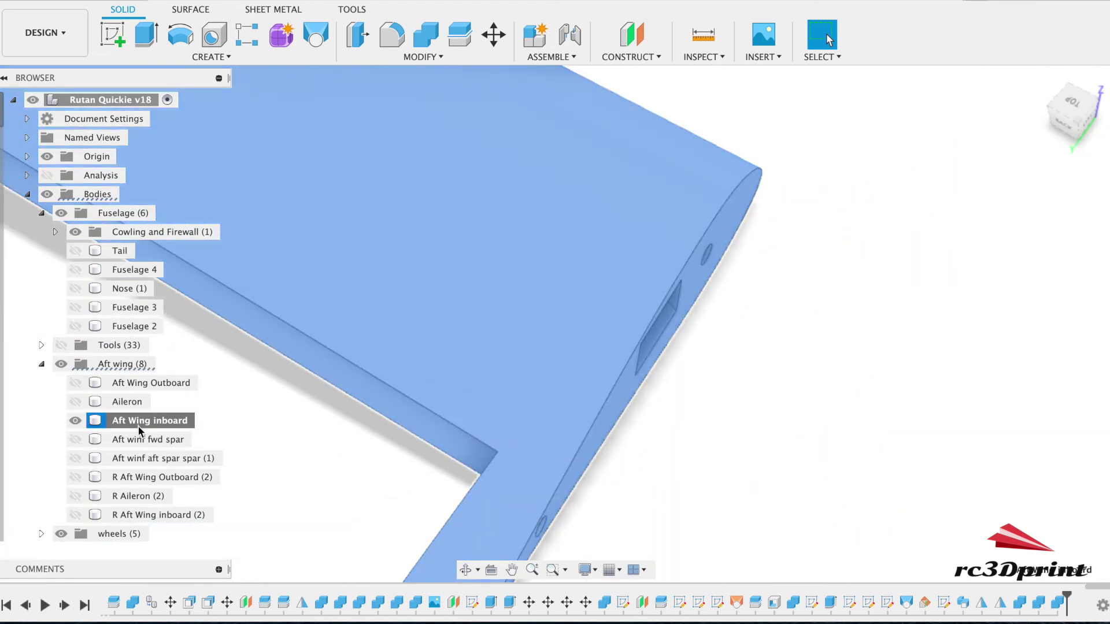
right_click(139, 430)
left_click(195, 392)
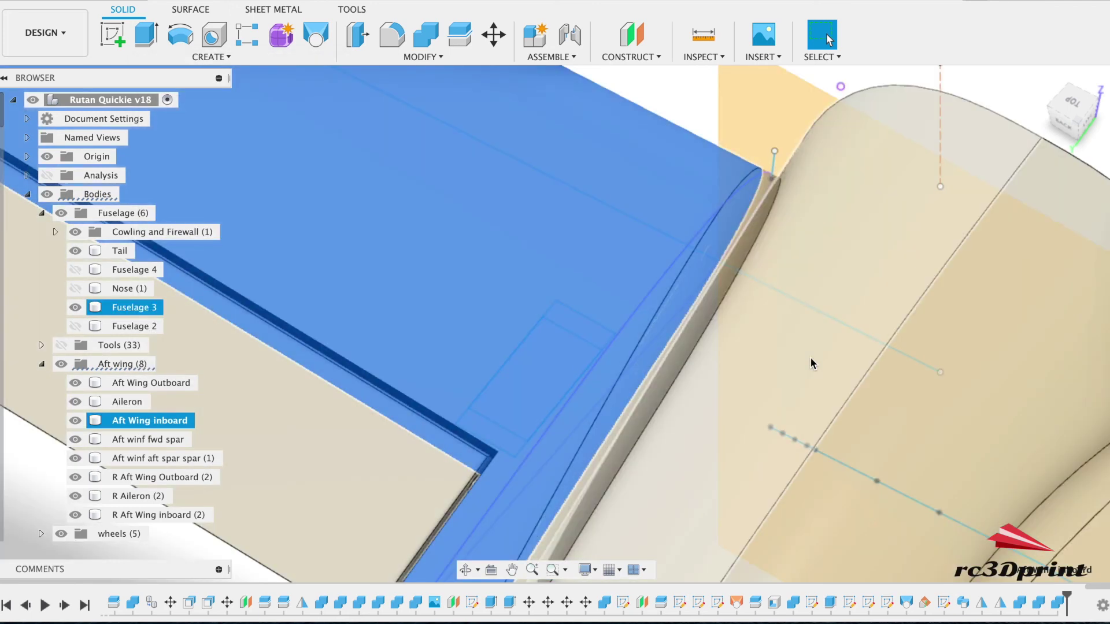
Examine the assembled aft wing on Fuselage 3, from the wing roots at the open fuselage front to both wing tips
left_click_drag(1019, 112, 847, 77)
scroll(586, 255, "left", 5)
scroll(586, 257, "down", 5)
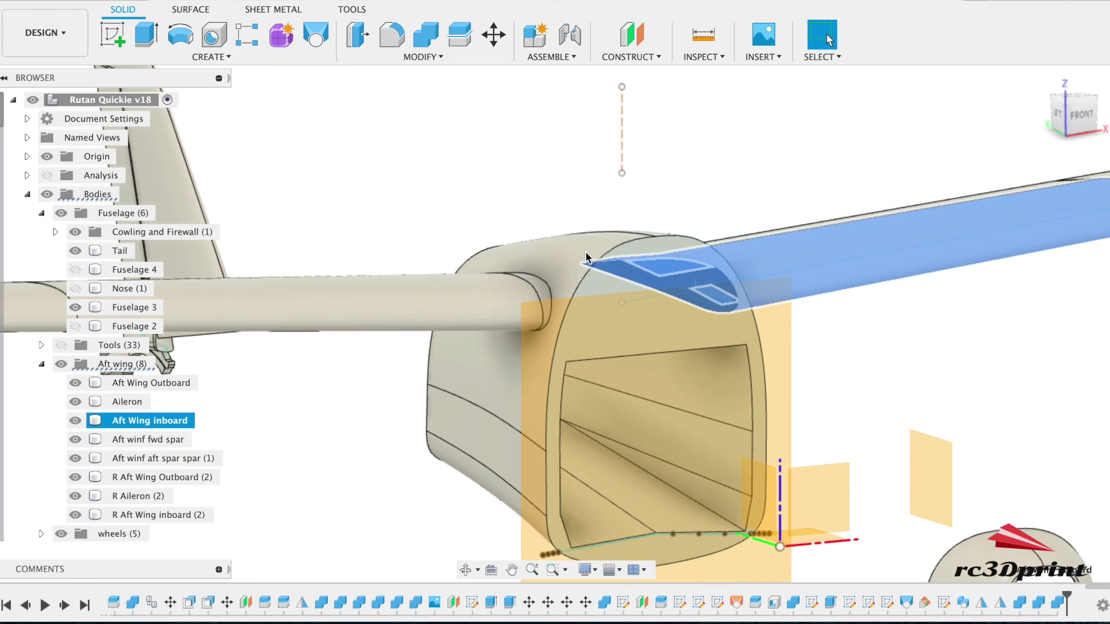
scroll(437, 143, "left", 5)
left_click_drag(1092, 124, 1089, 147)
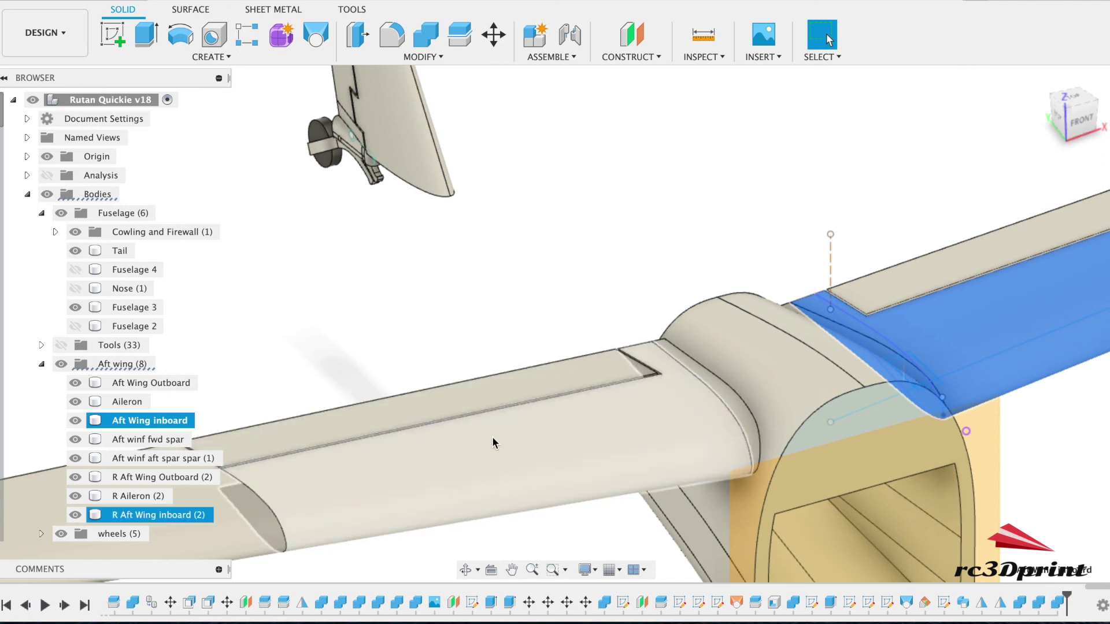
scroll(457, 254, "down", 8)
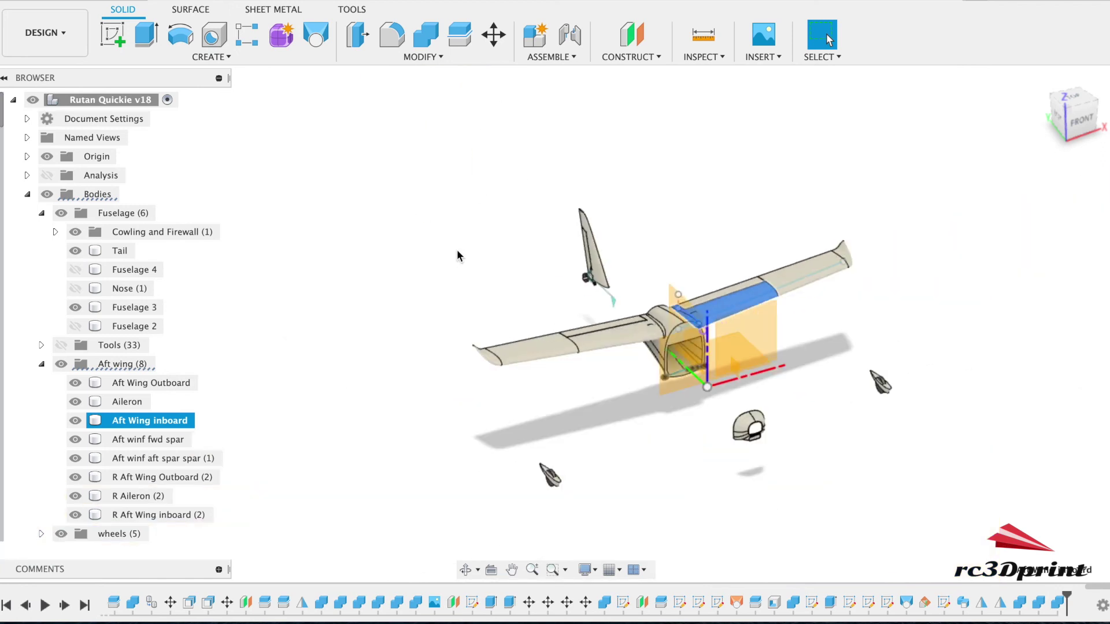
scroll(570, 364, "up", 6)
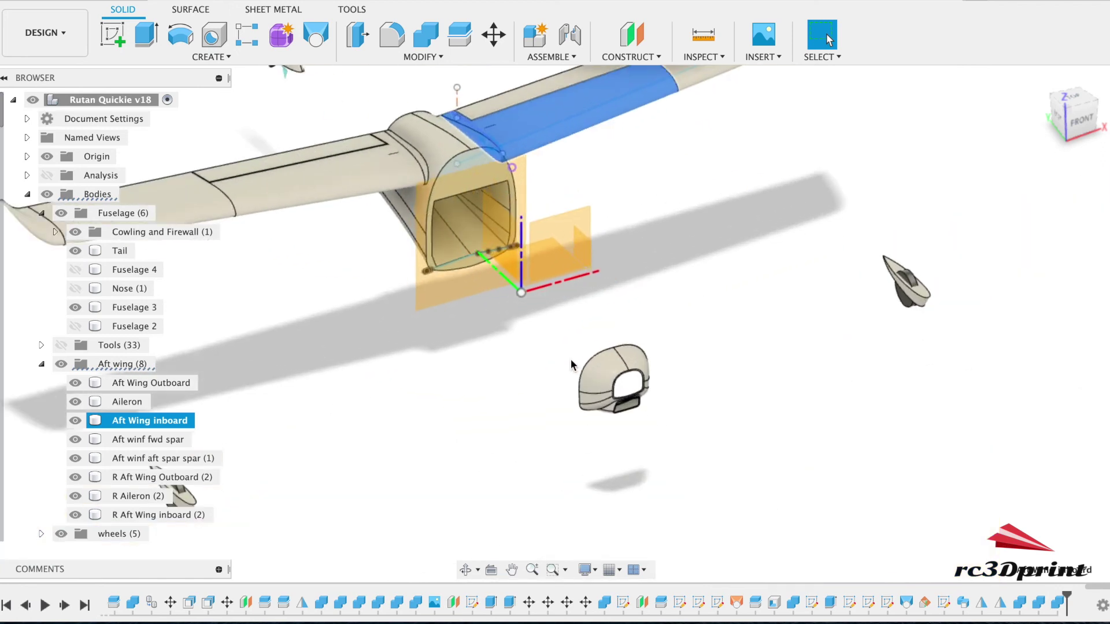
middle_click_drag(570, 359, 686, 460)
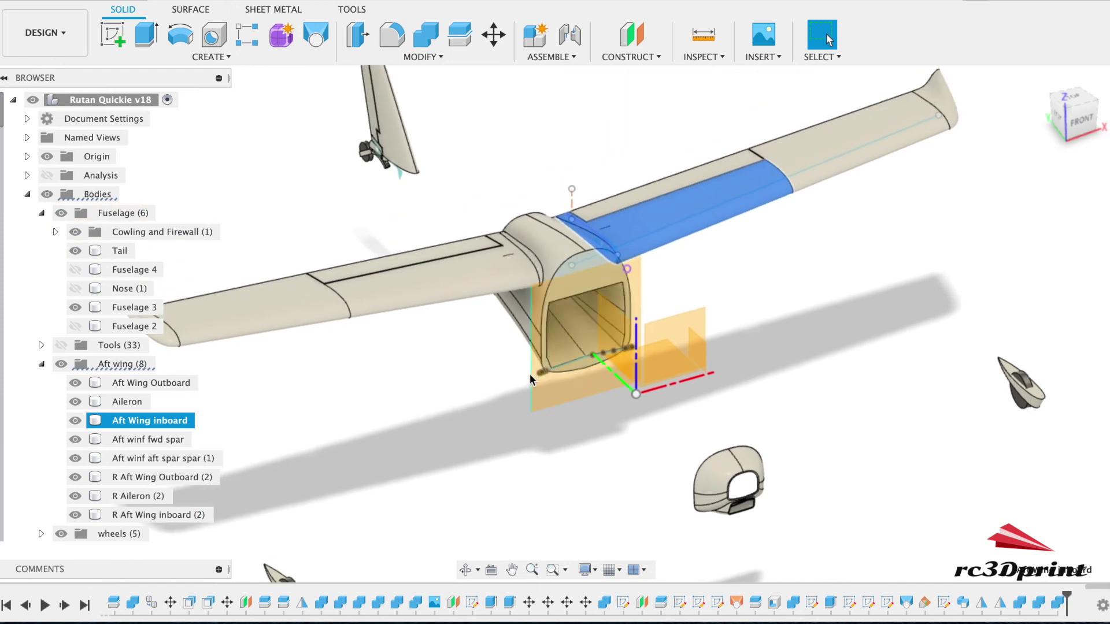